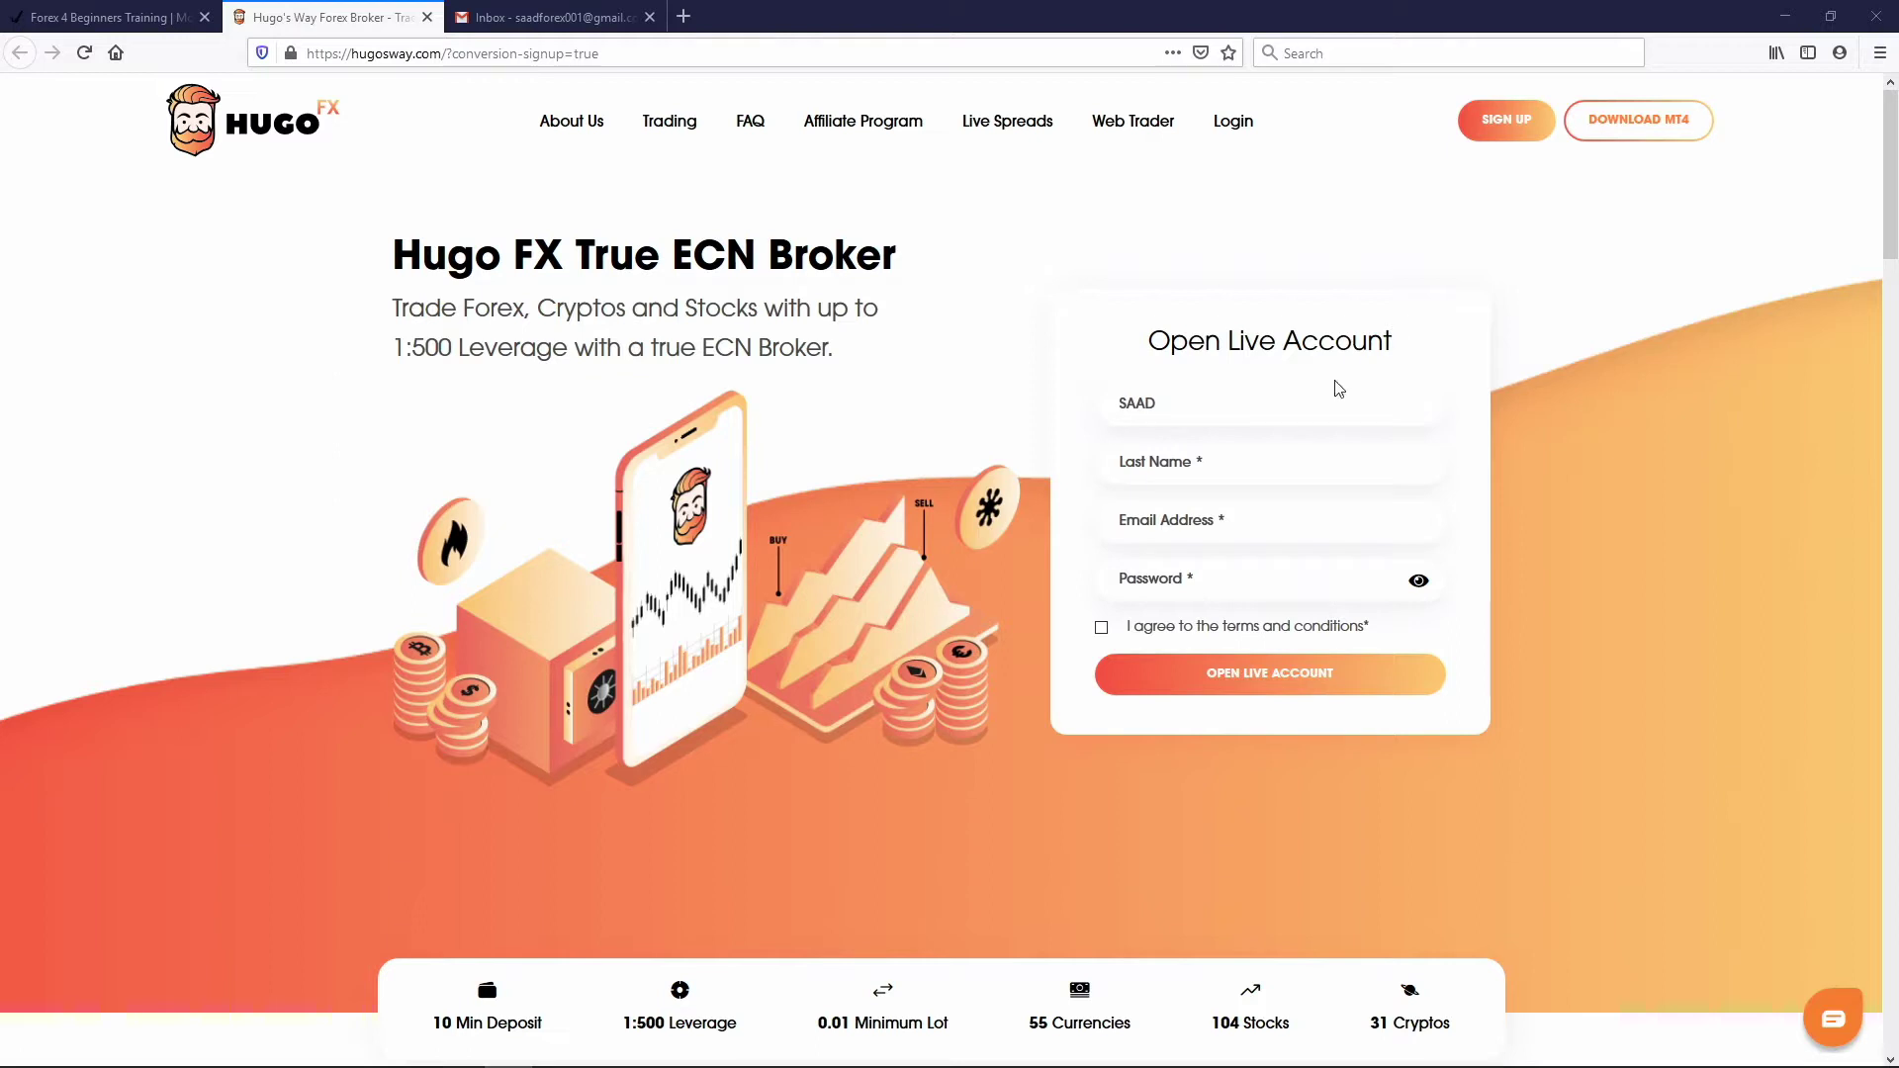
Delete the existing entry from the First Name field so it is empty.
left_click(1238, 403)
key("BackSpace")
key("BackSpace")
key("BackSpace")
key("BackSpace")
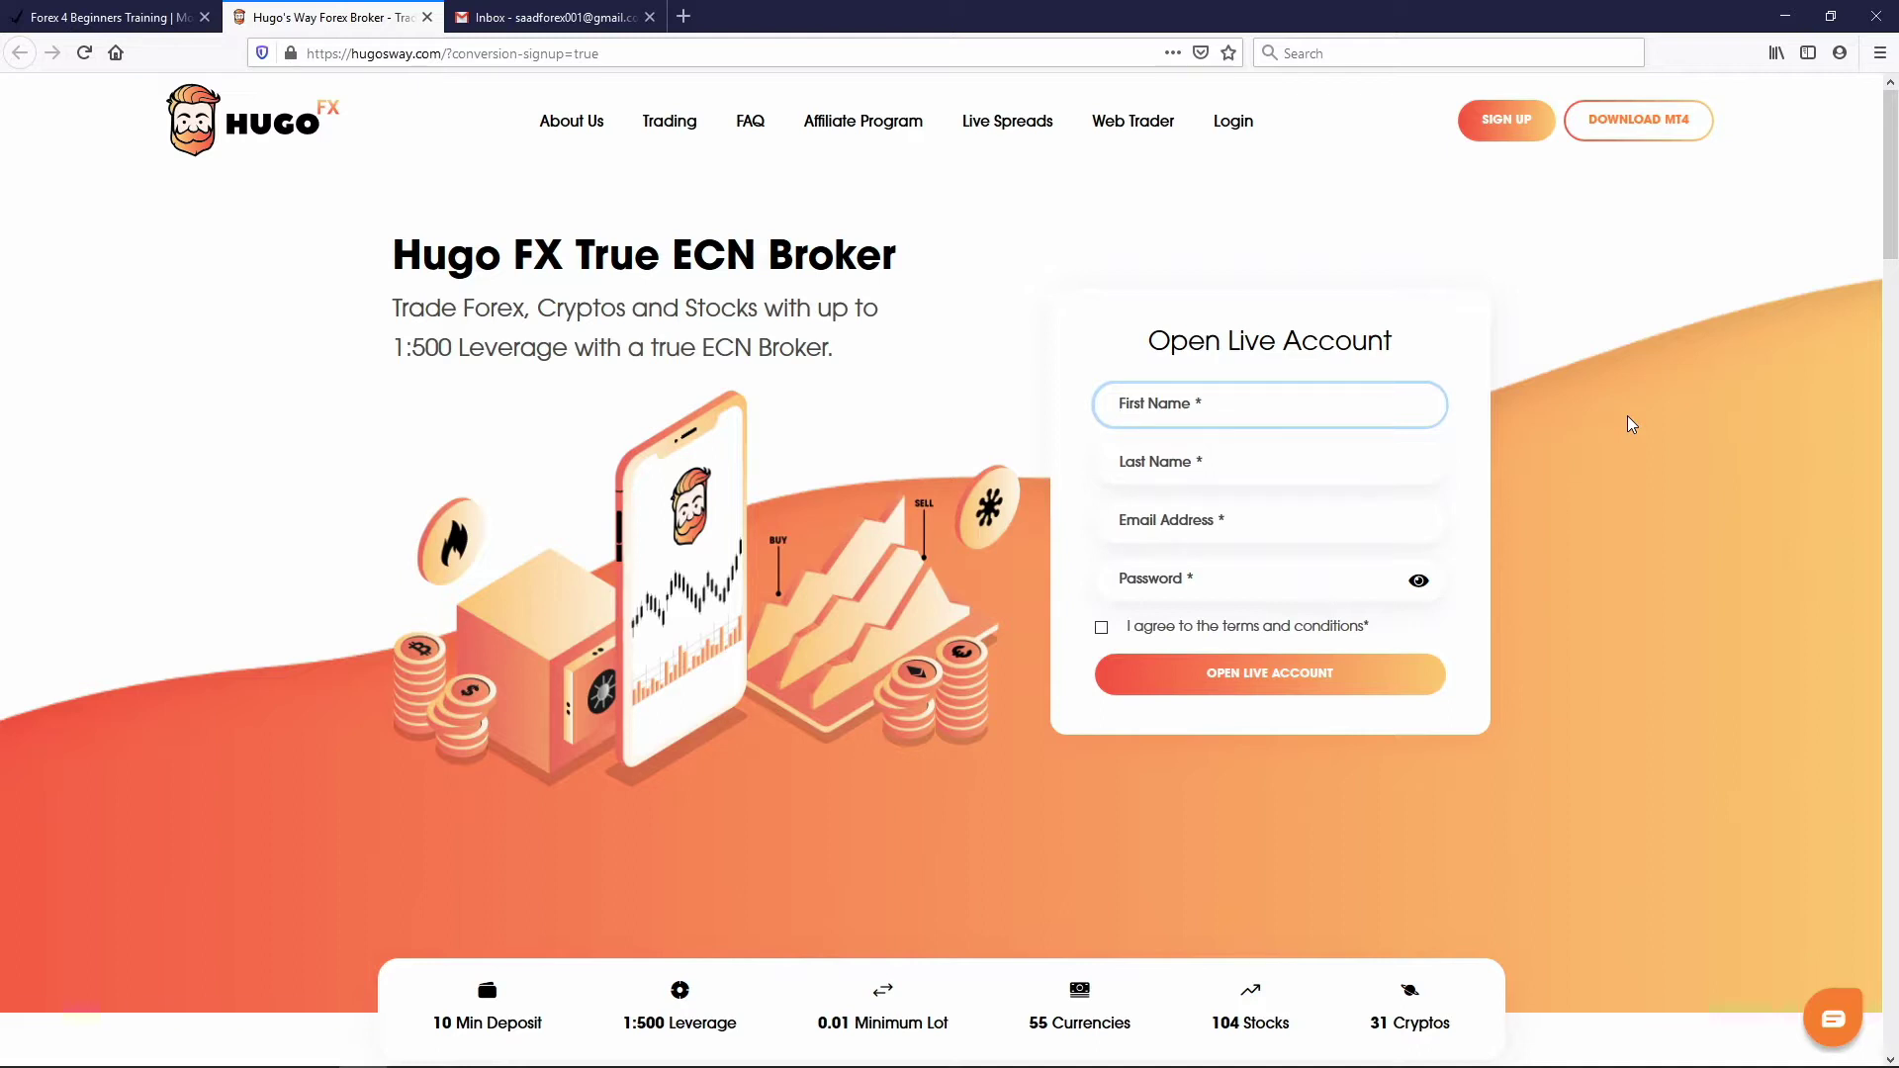
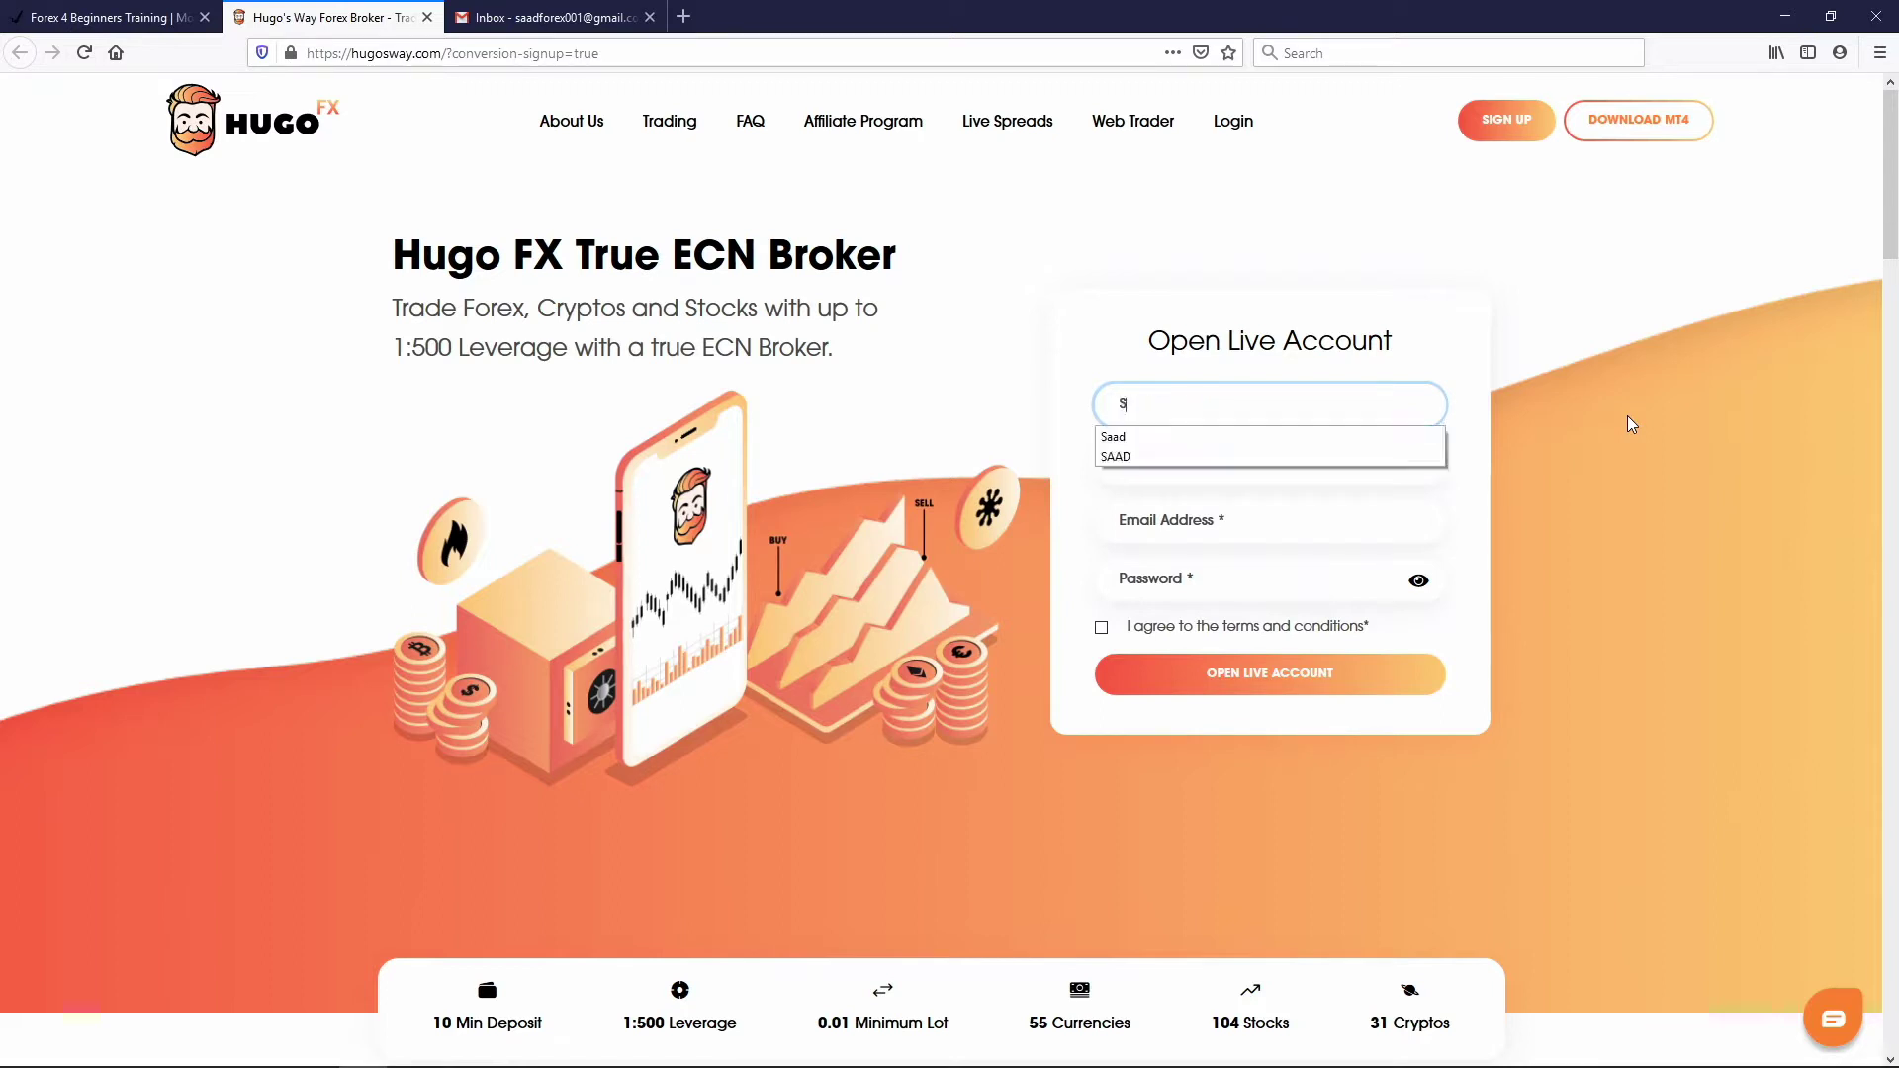
Enter the applicant's first and last name on the live account form.
left_click(1248, 456)
left_click(1246, 451)
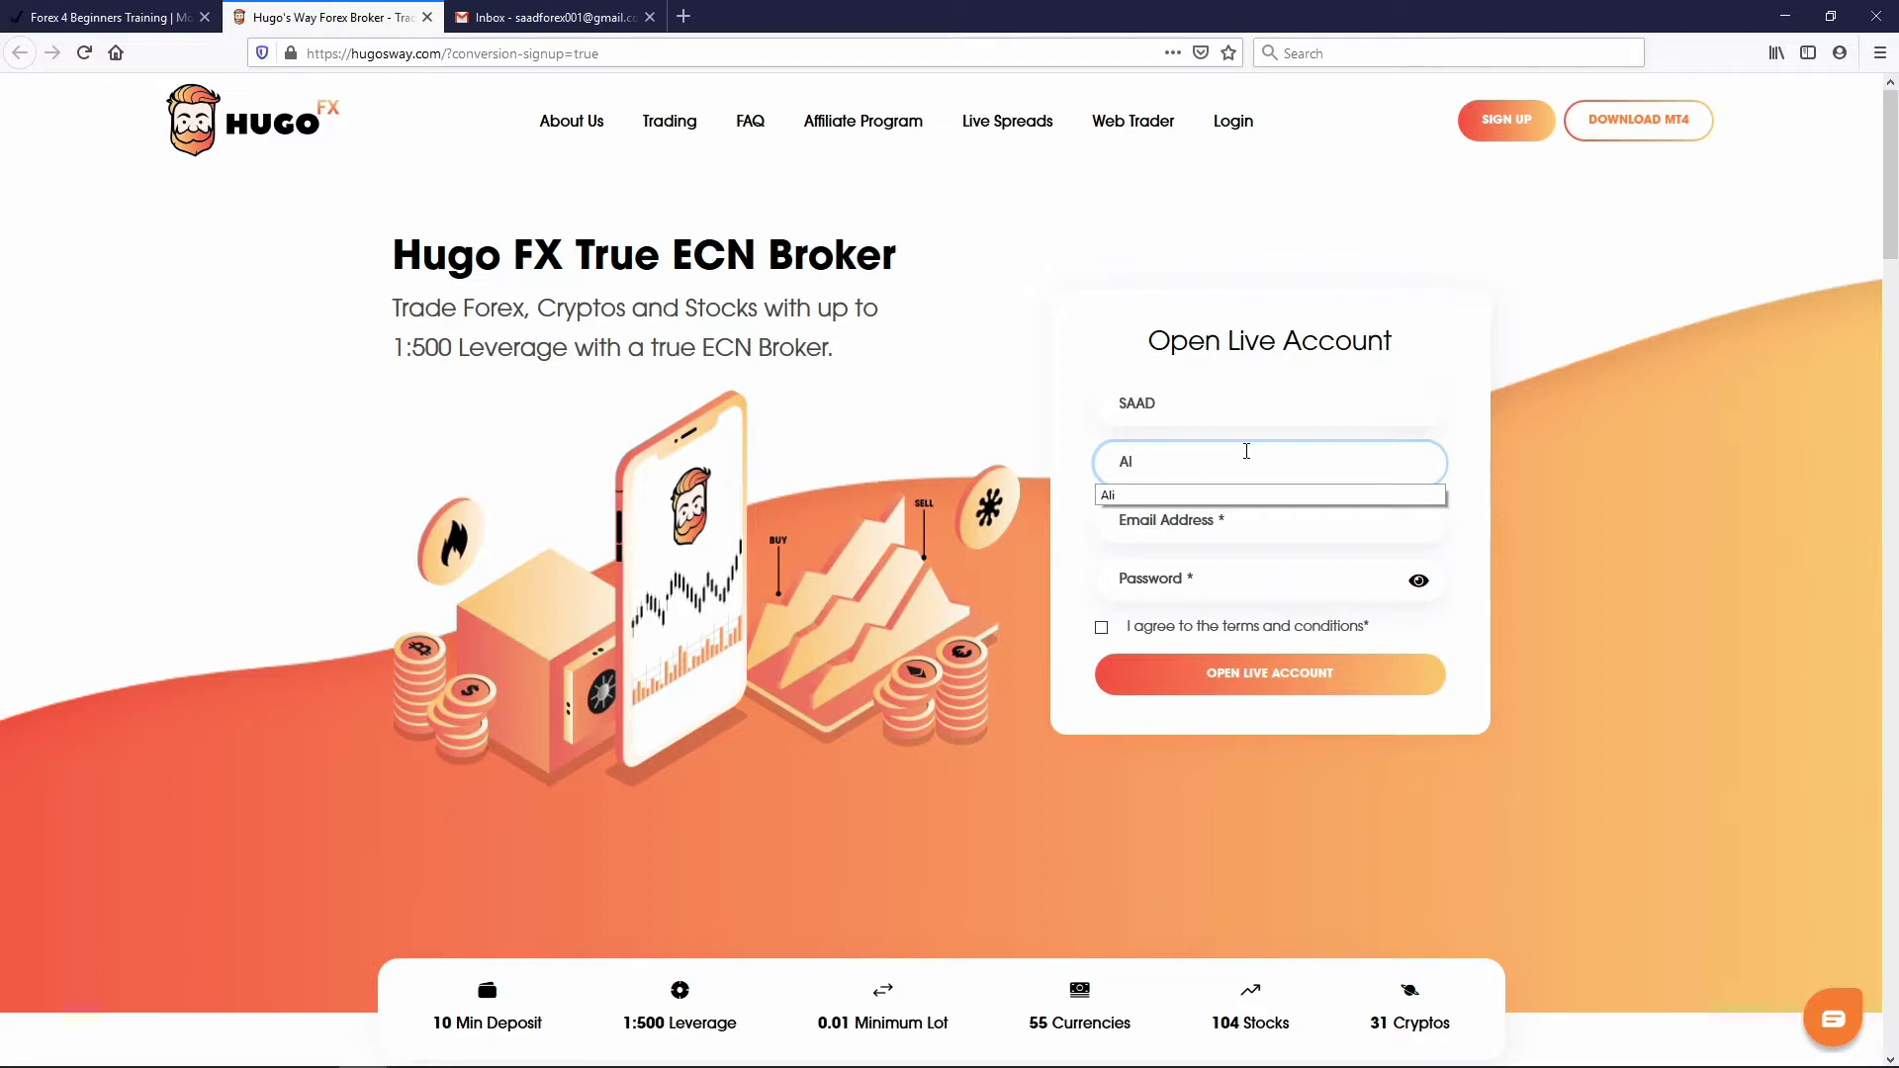
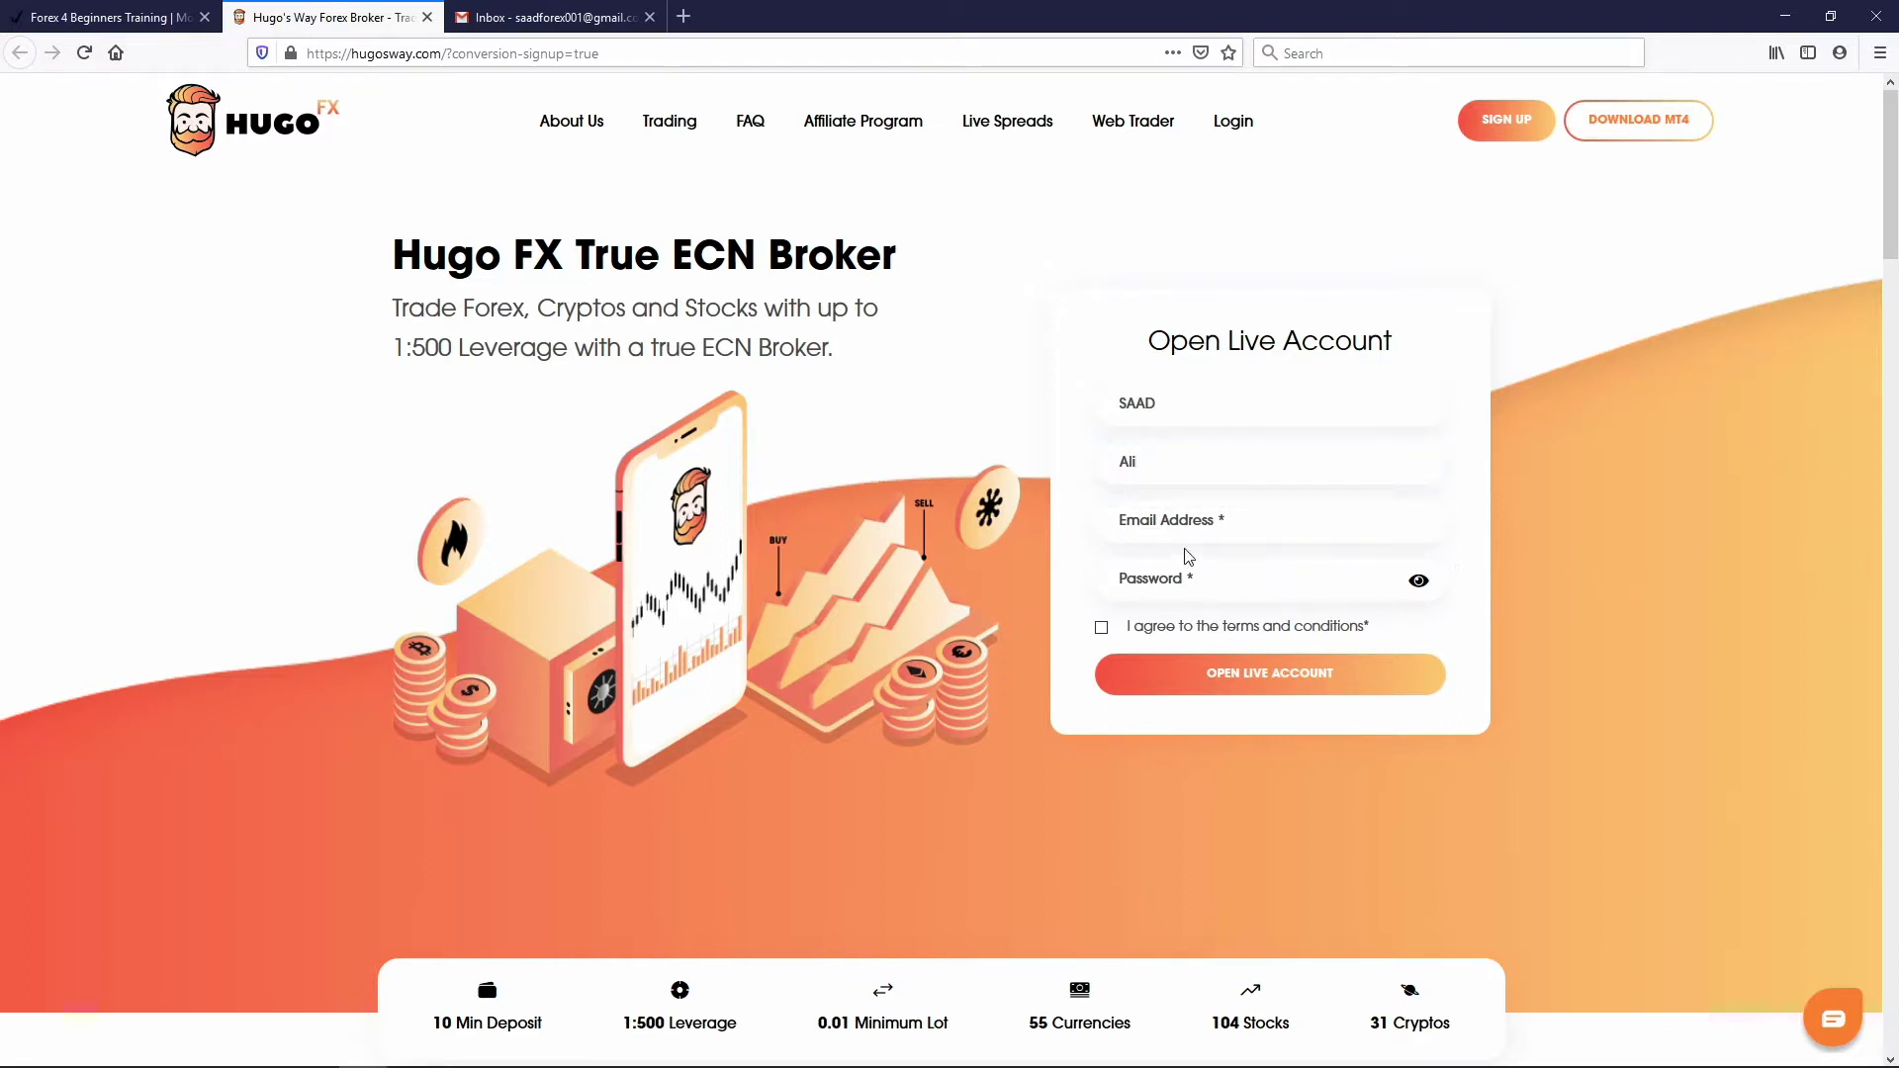
Fill the e-mail from the saved login and start replacing the autofilled password.
left_click(1192, 524)
left_click(1230, 572)
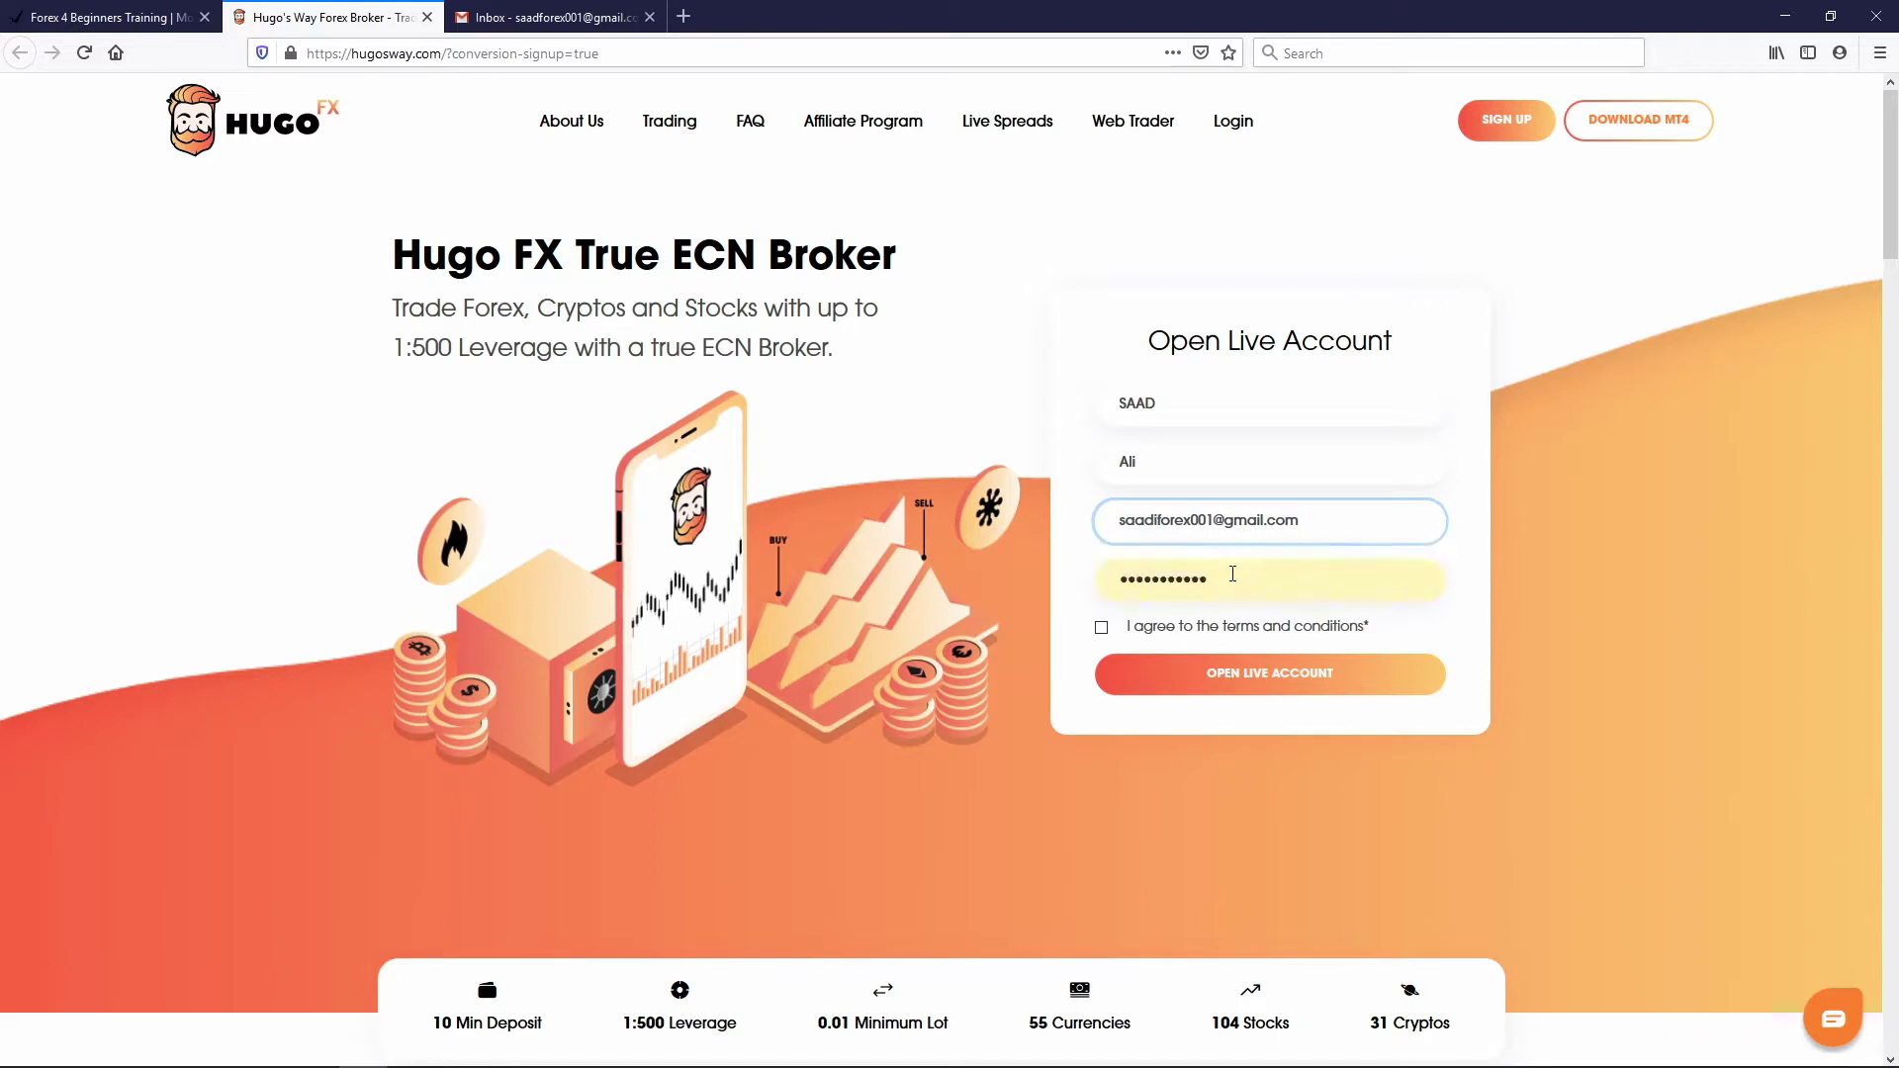
left_click(1232, 572)
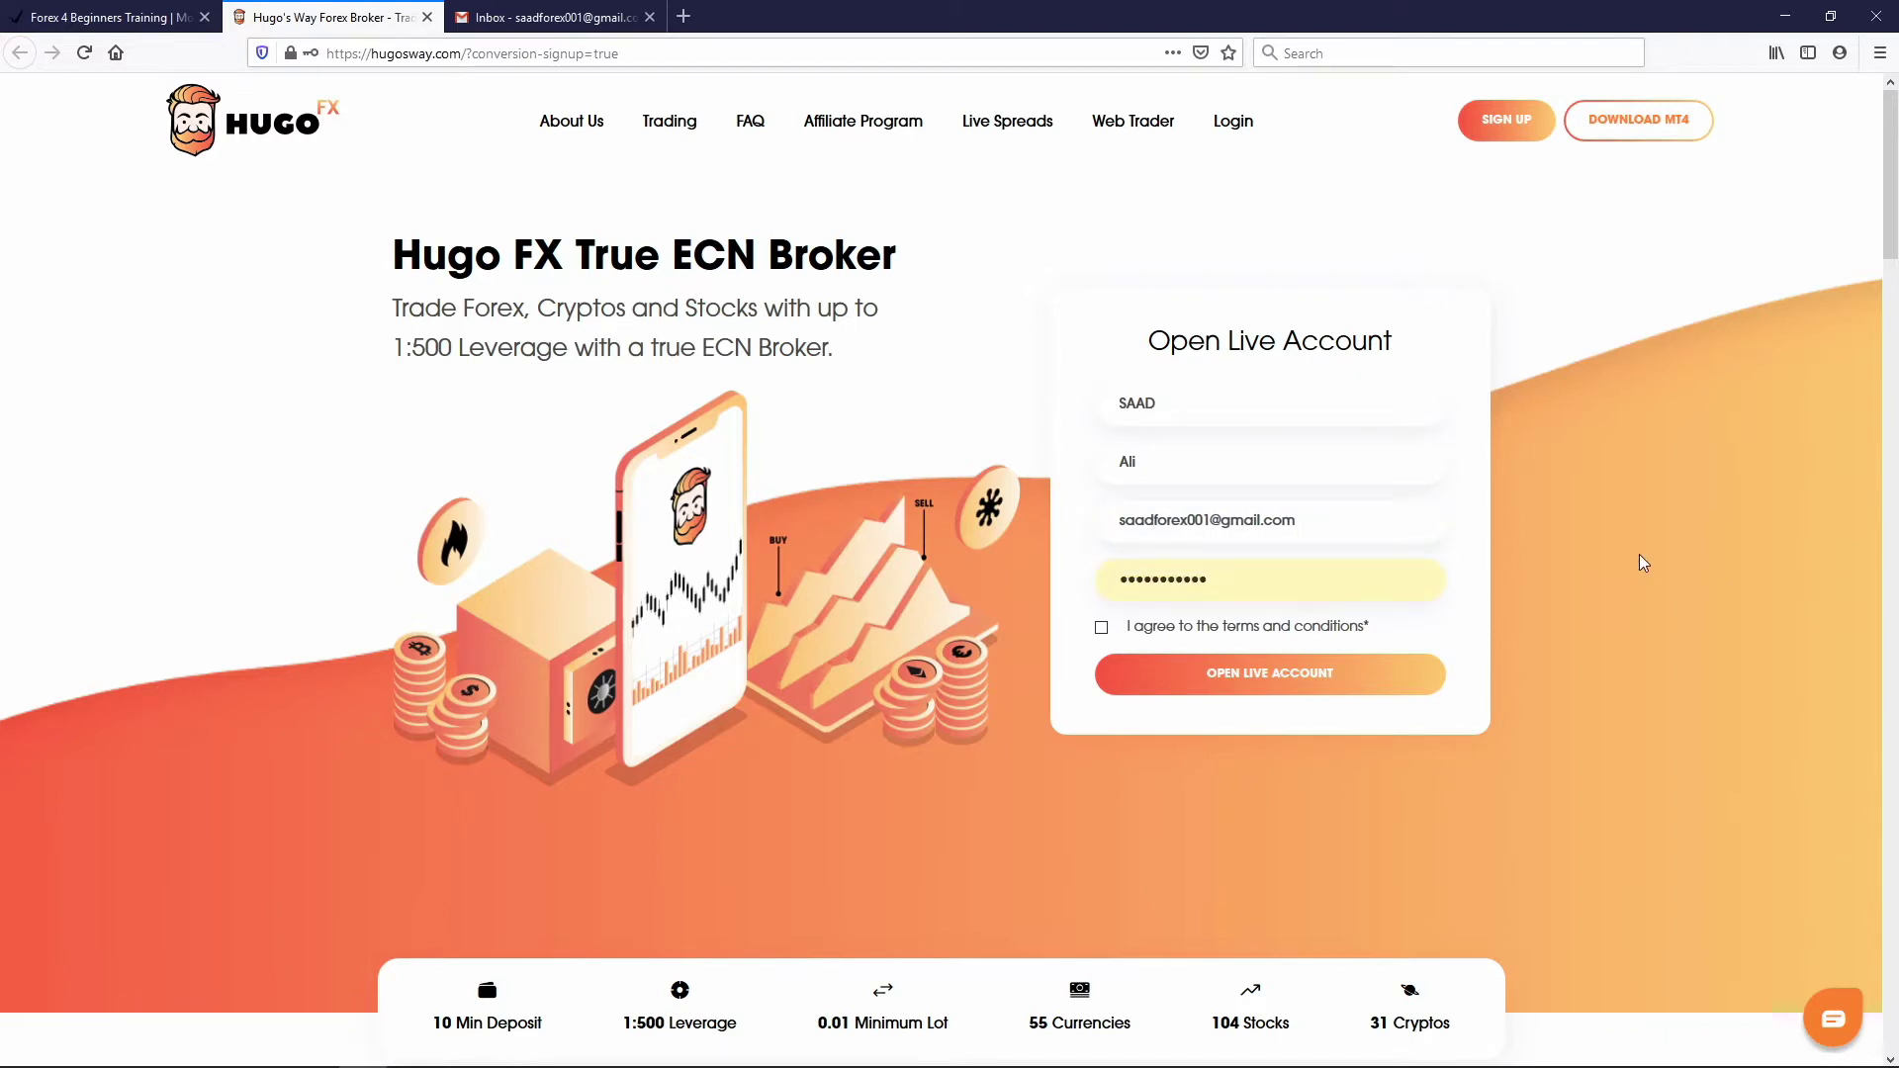
key("BackSpace")
key("BackSpace")
key("BackSpace")
key("BackSpace")
key("BackSpace")
key("BackSpace")
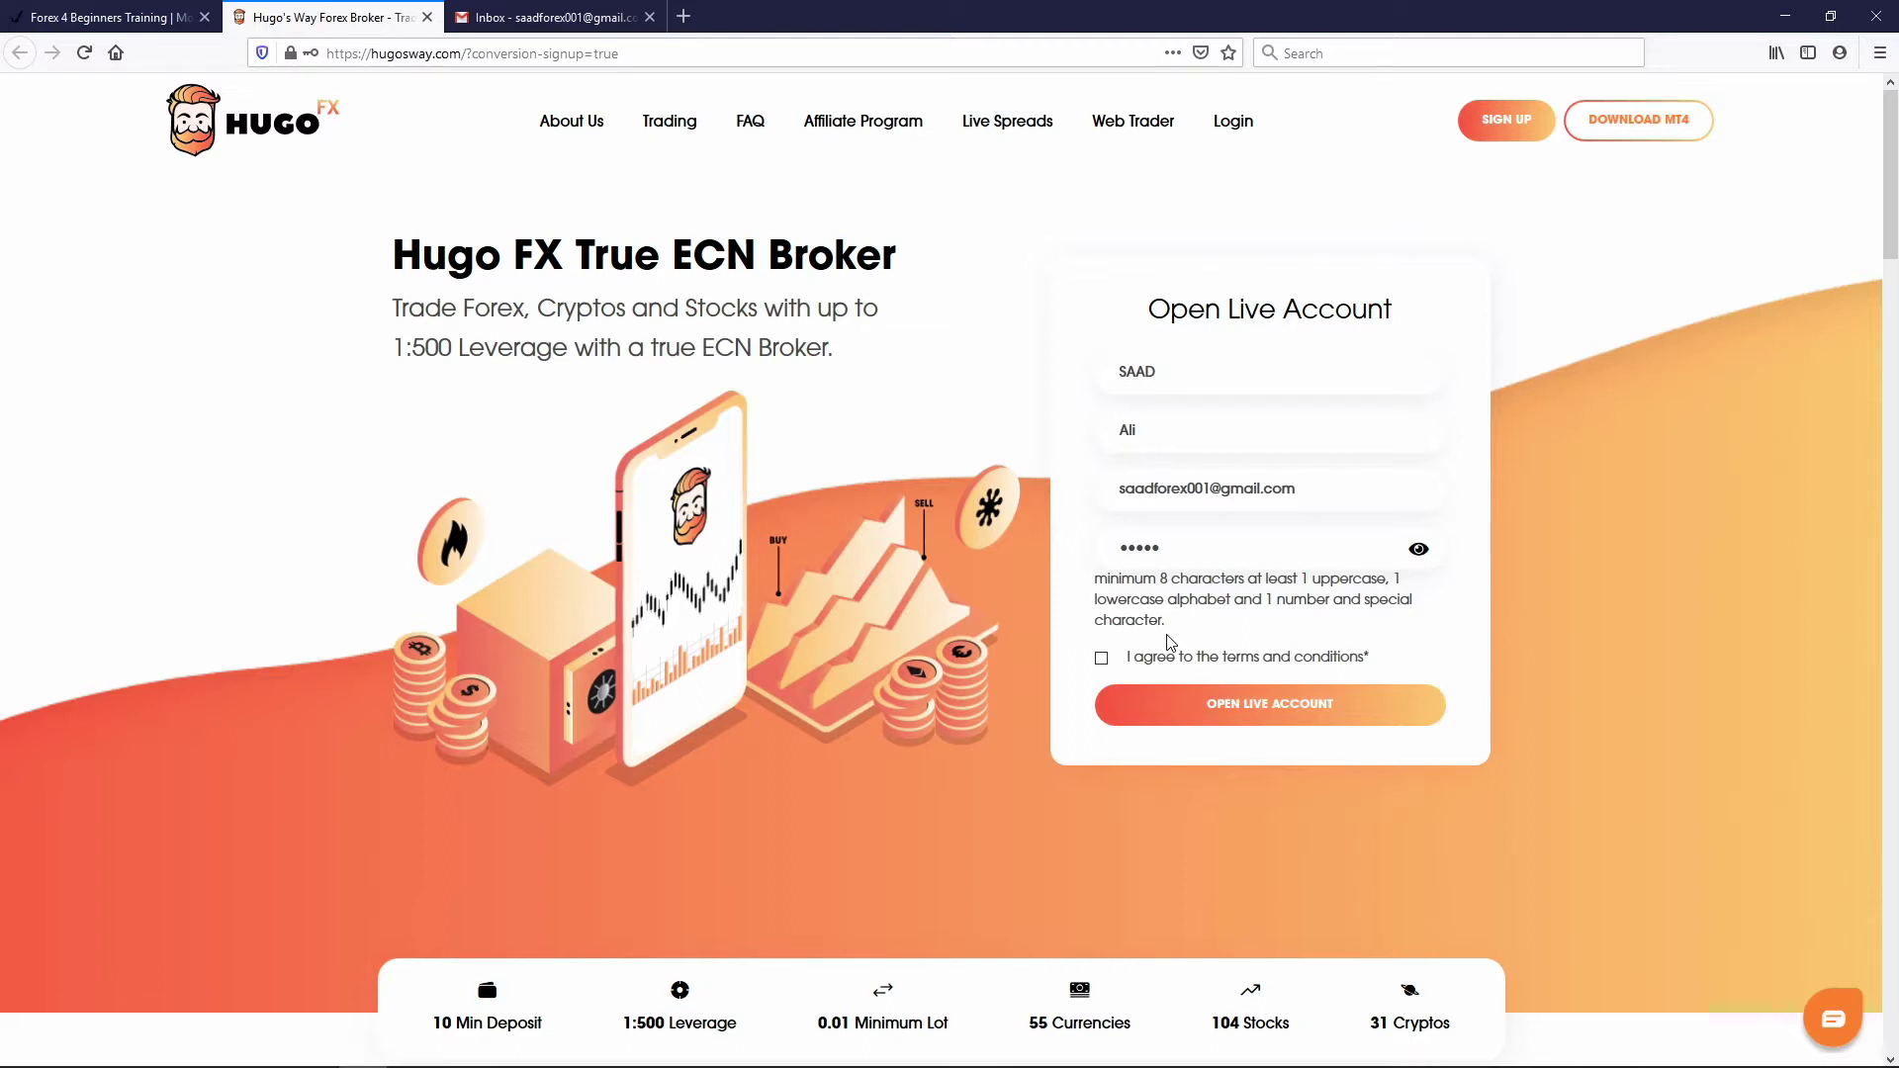
Enter a valid new password, accept the terms, submit, save the login, then go to Gmail.
left_click_drag(1200, 550, 1060, 541)
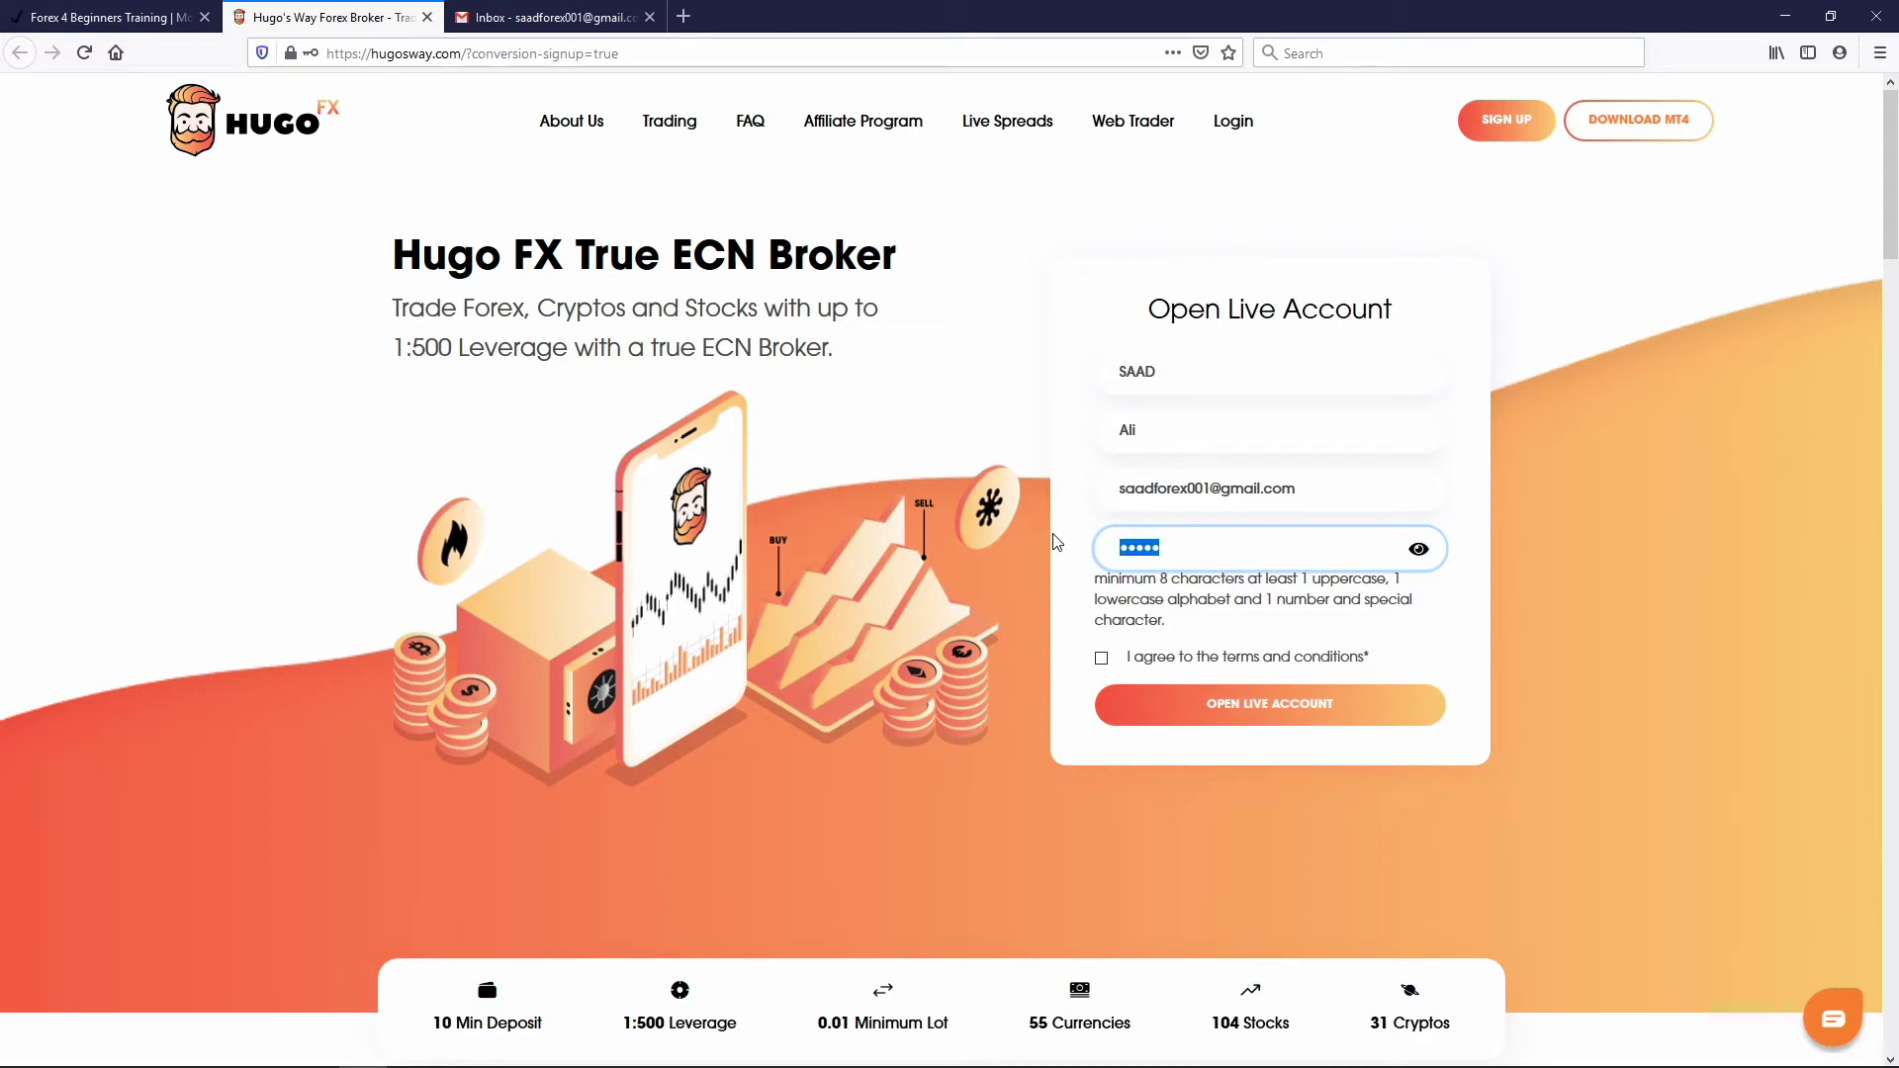
type("***********")
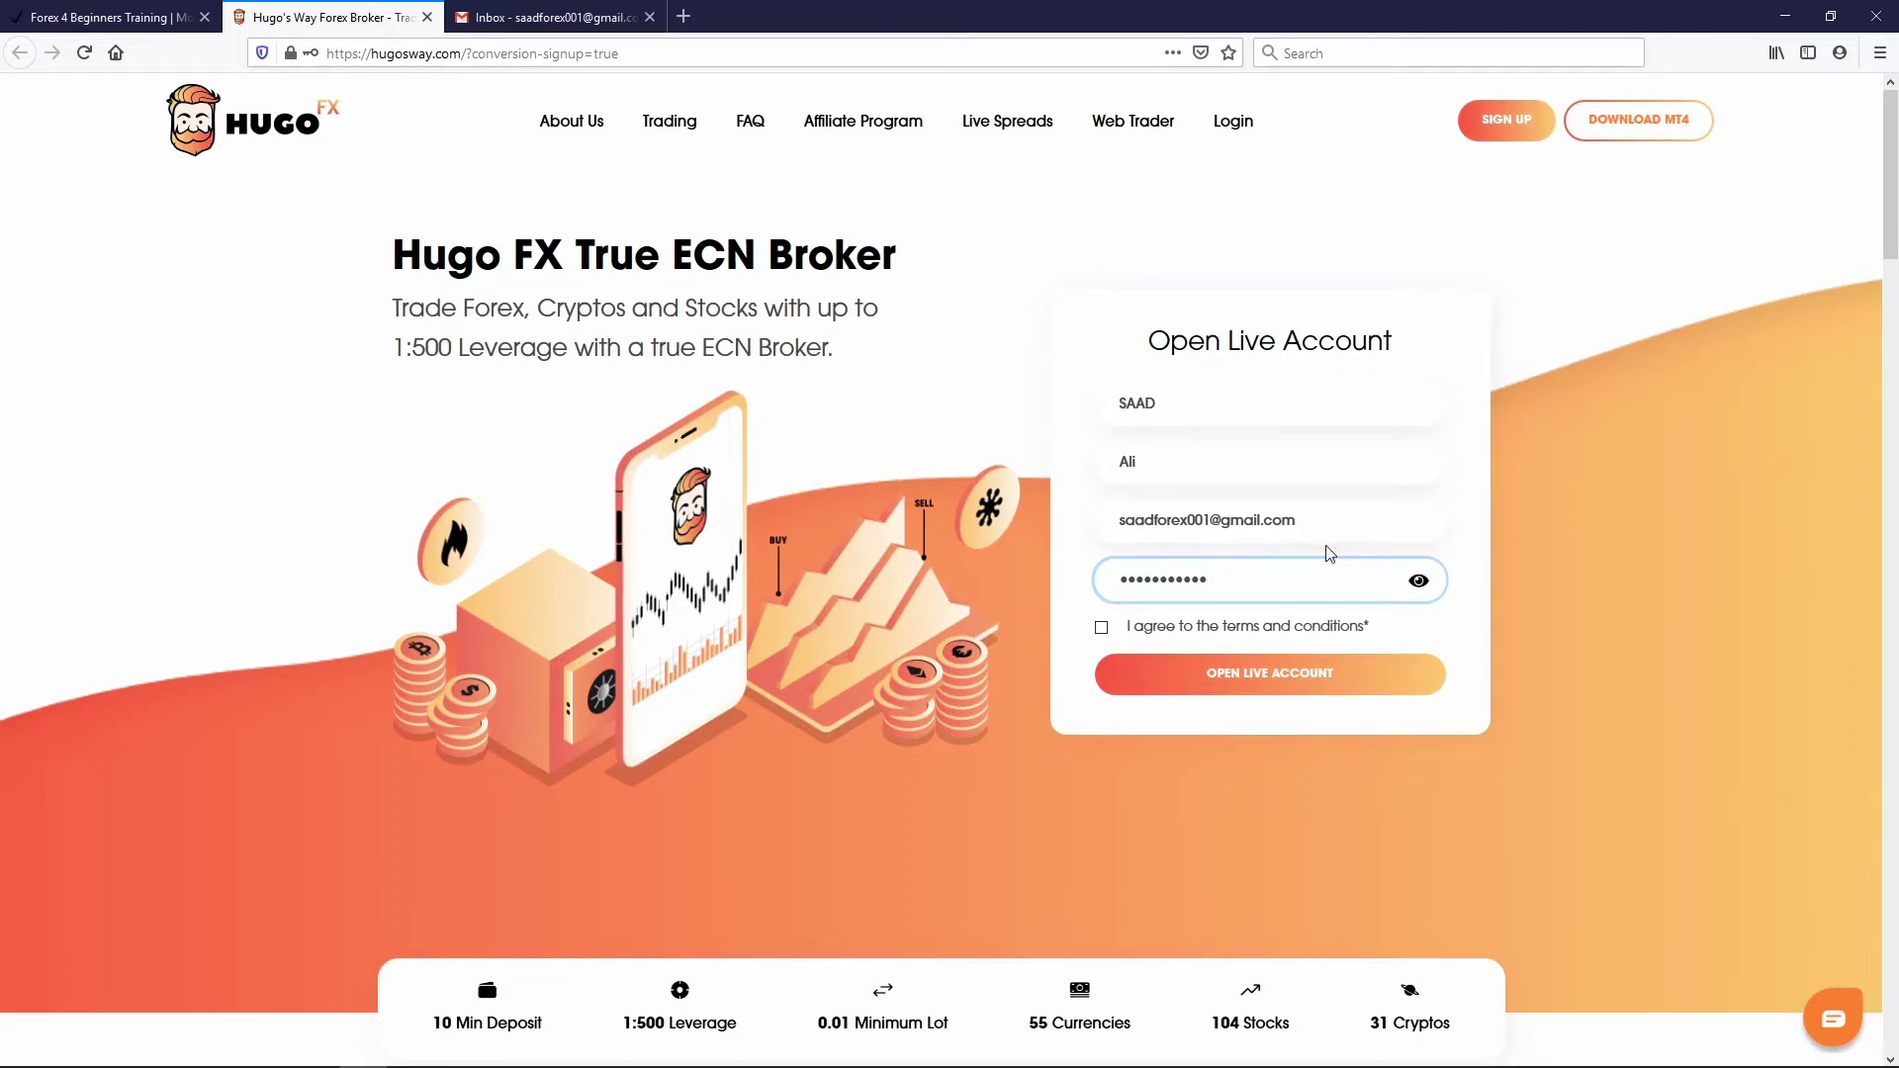
left_click(1102, 630)
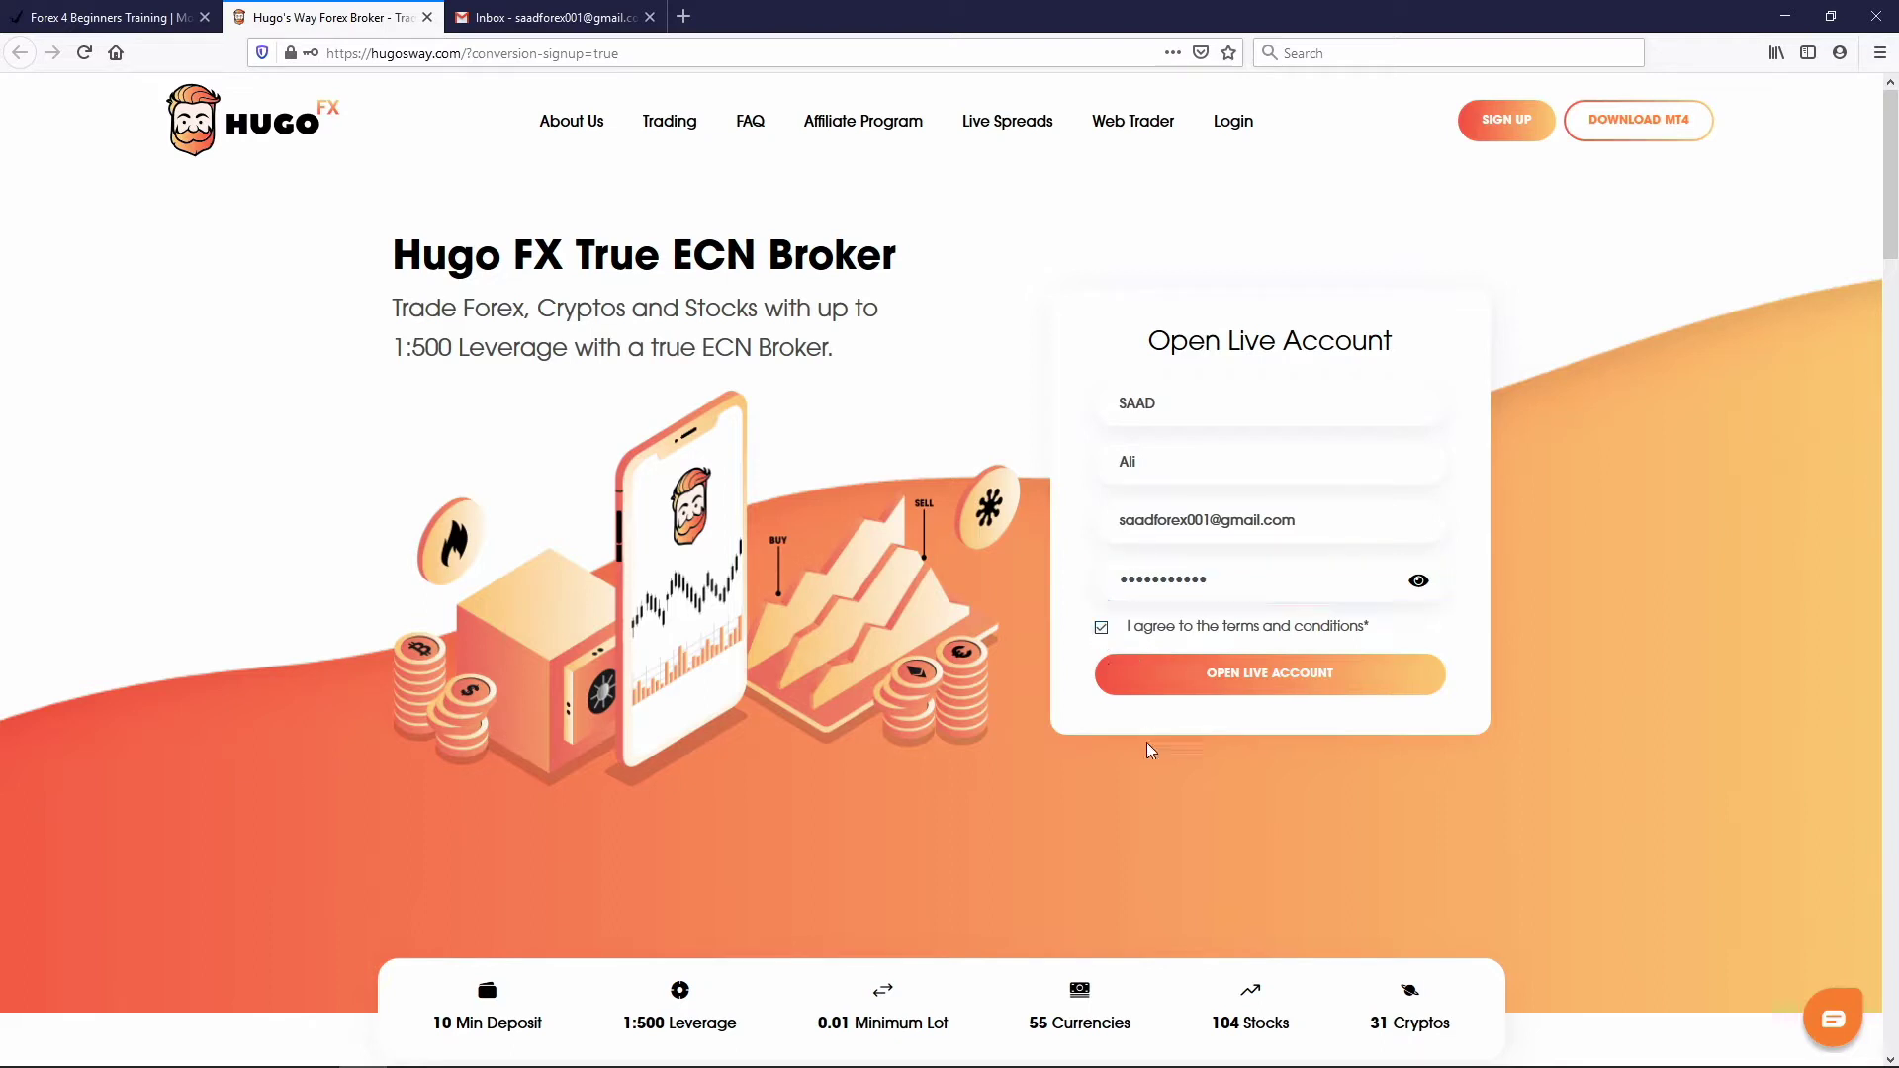
left_click(1255, 684)
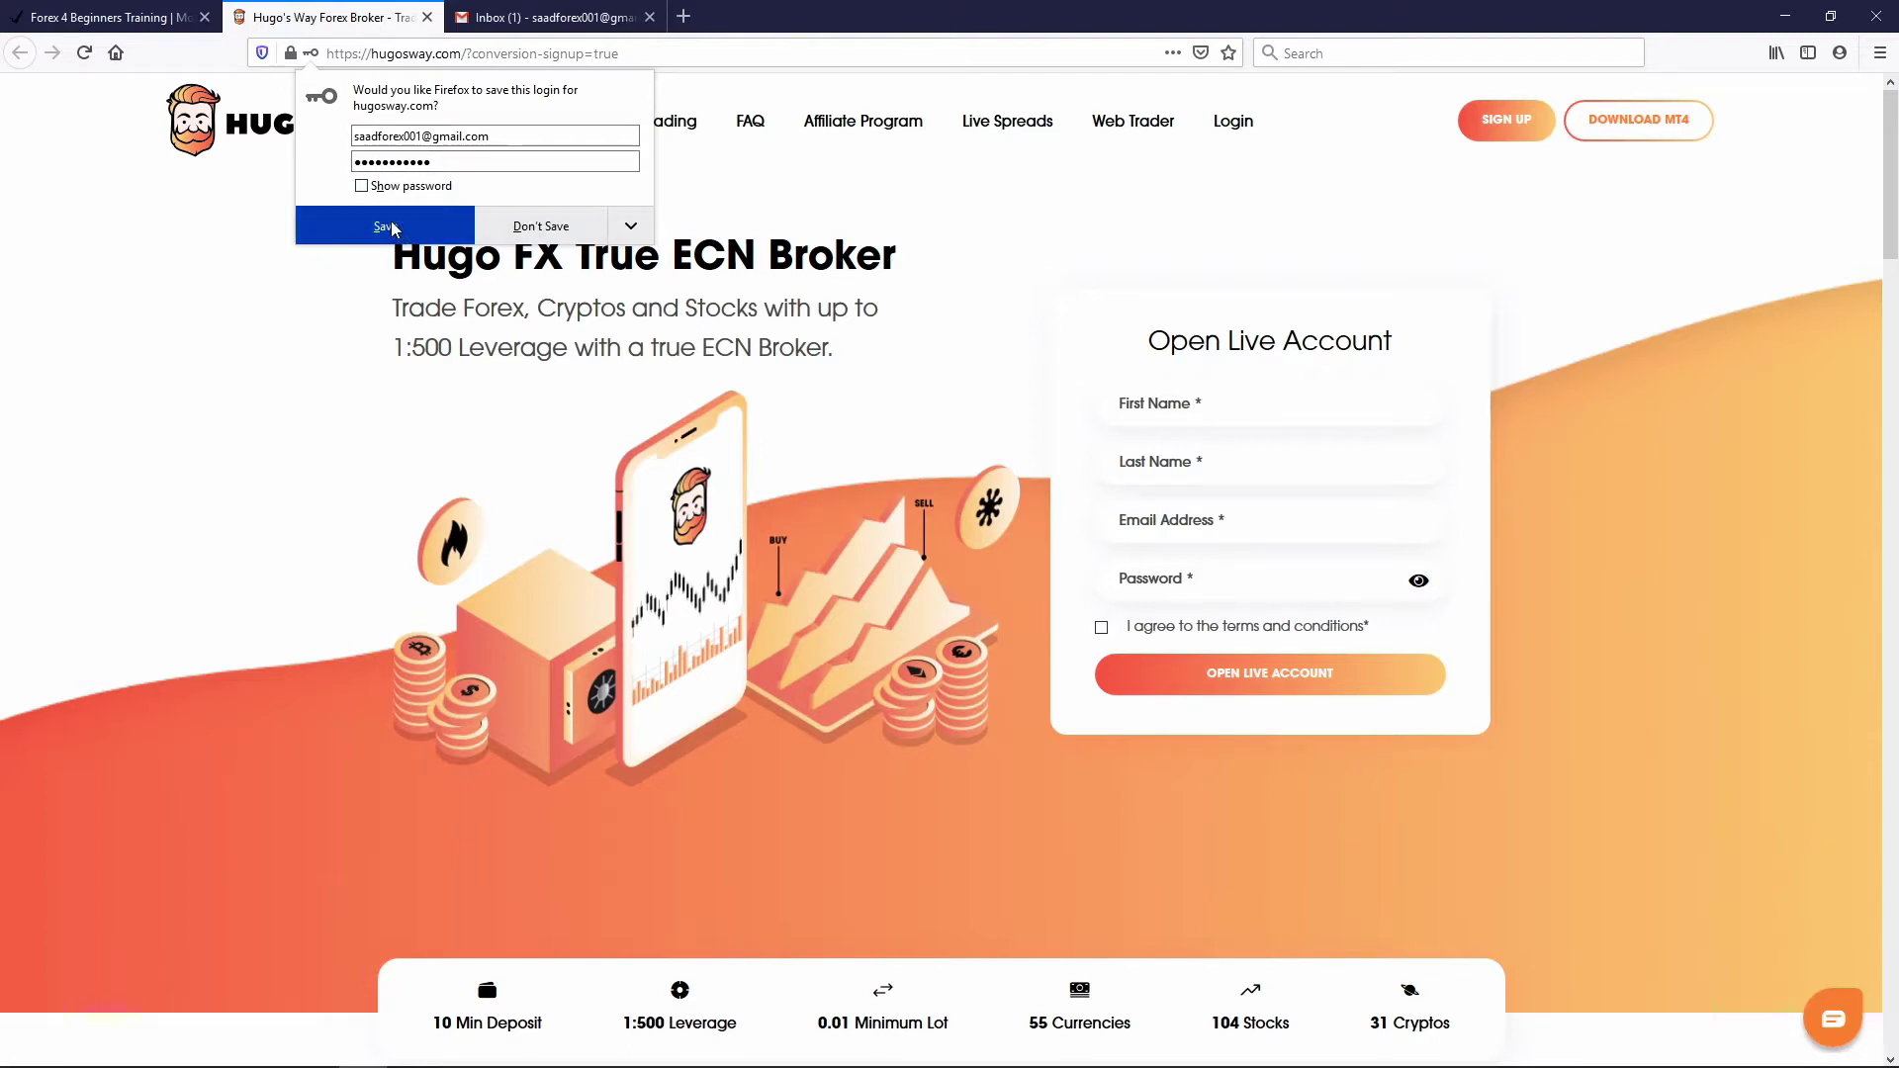
left_click(388, 235)
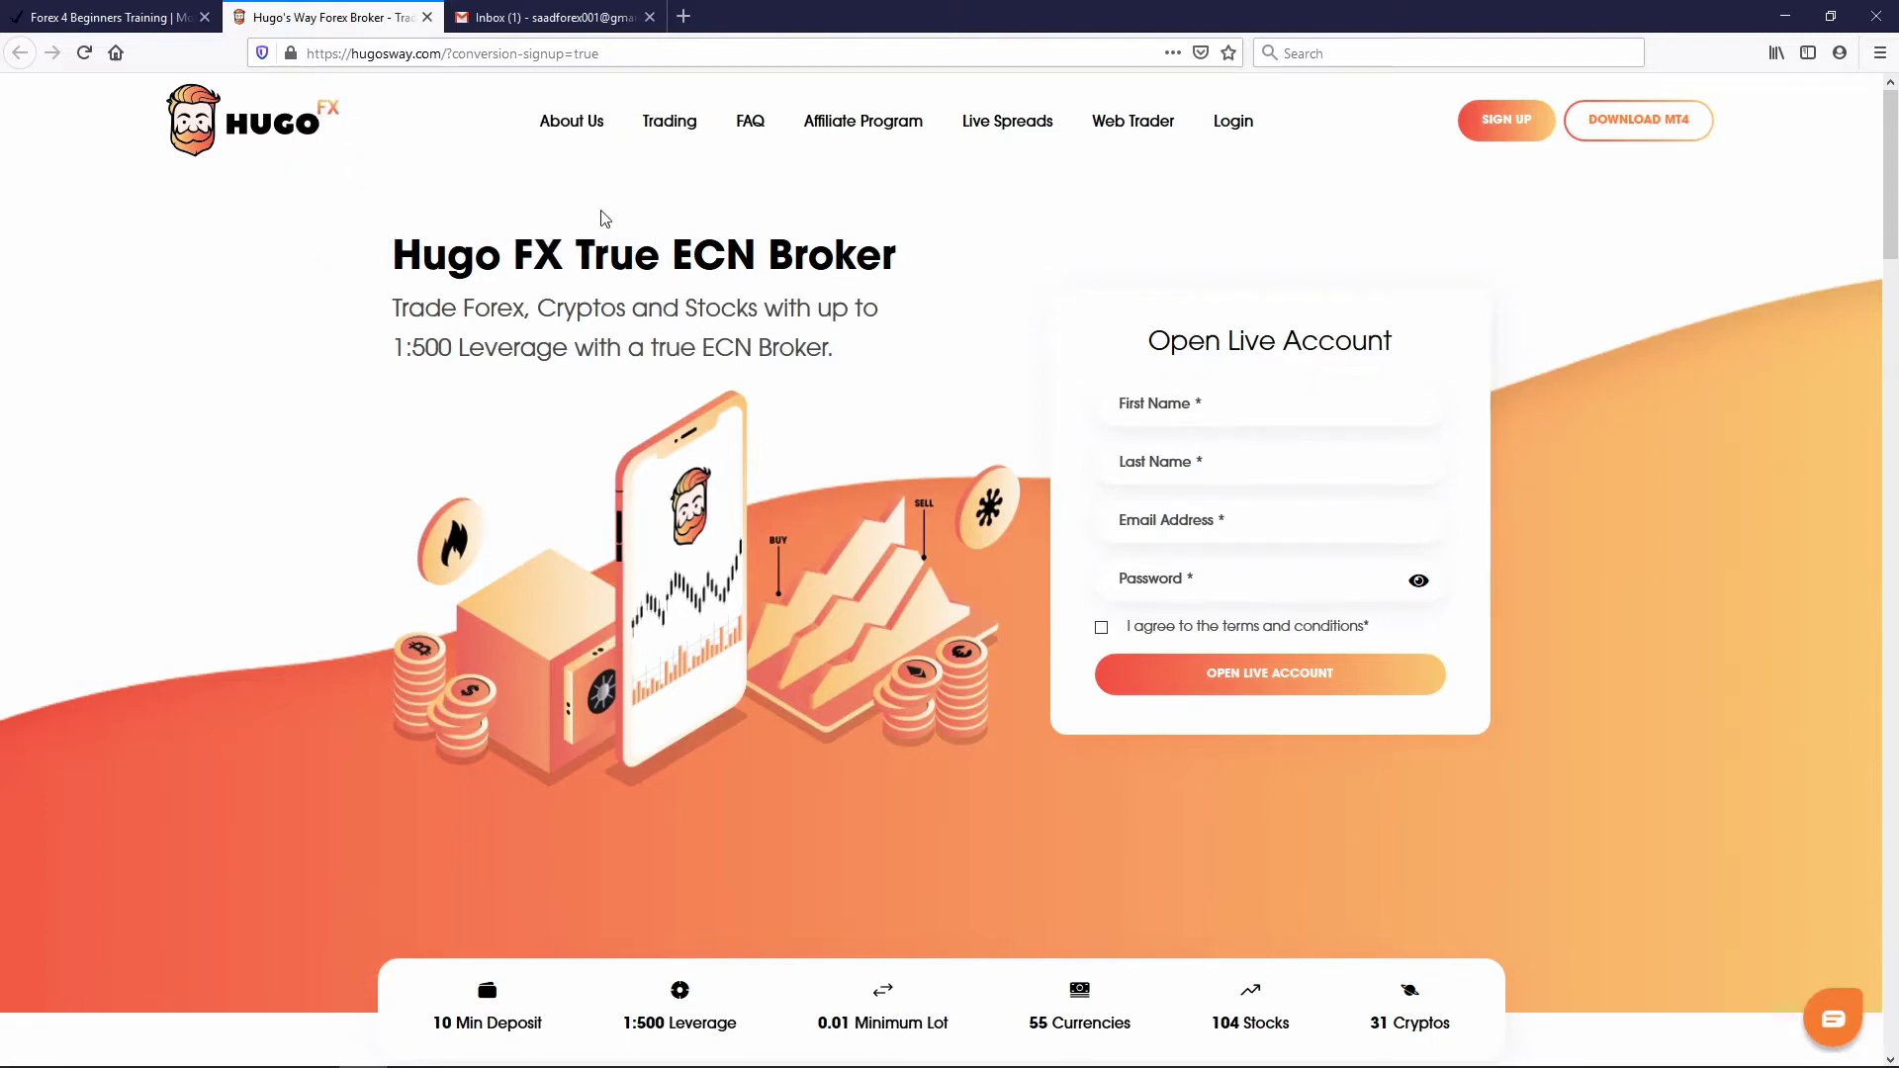
left_click(560, 18)
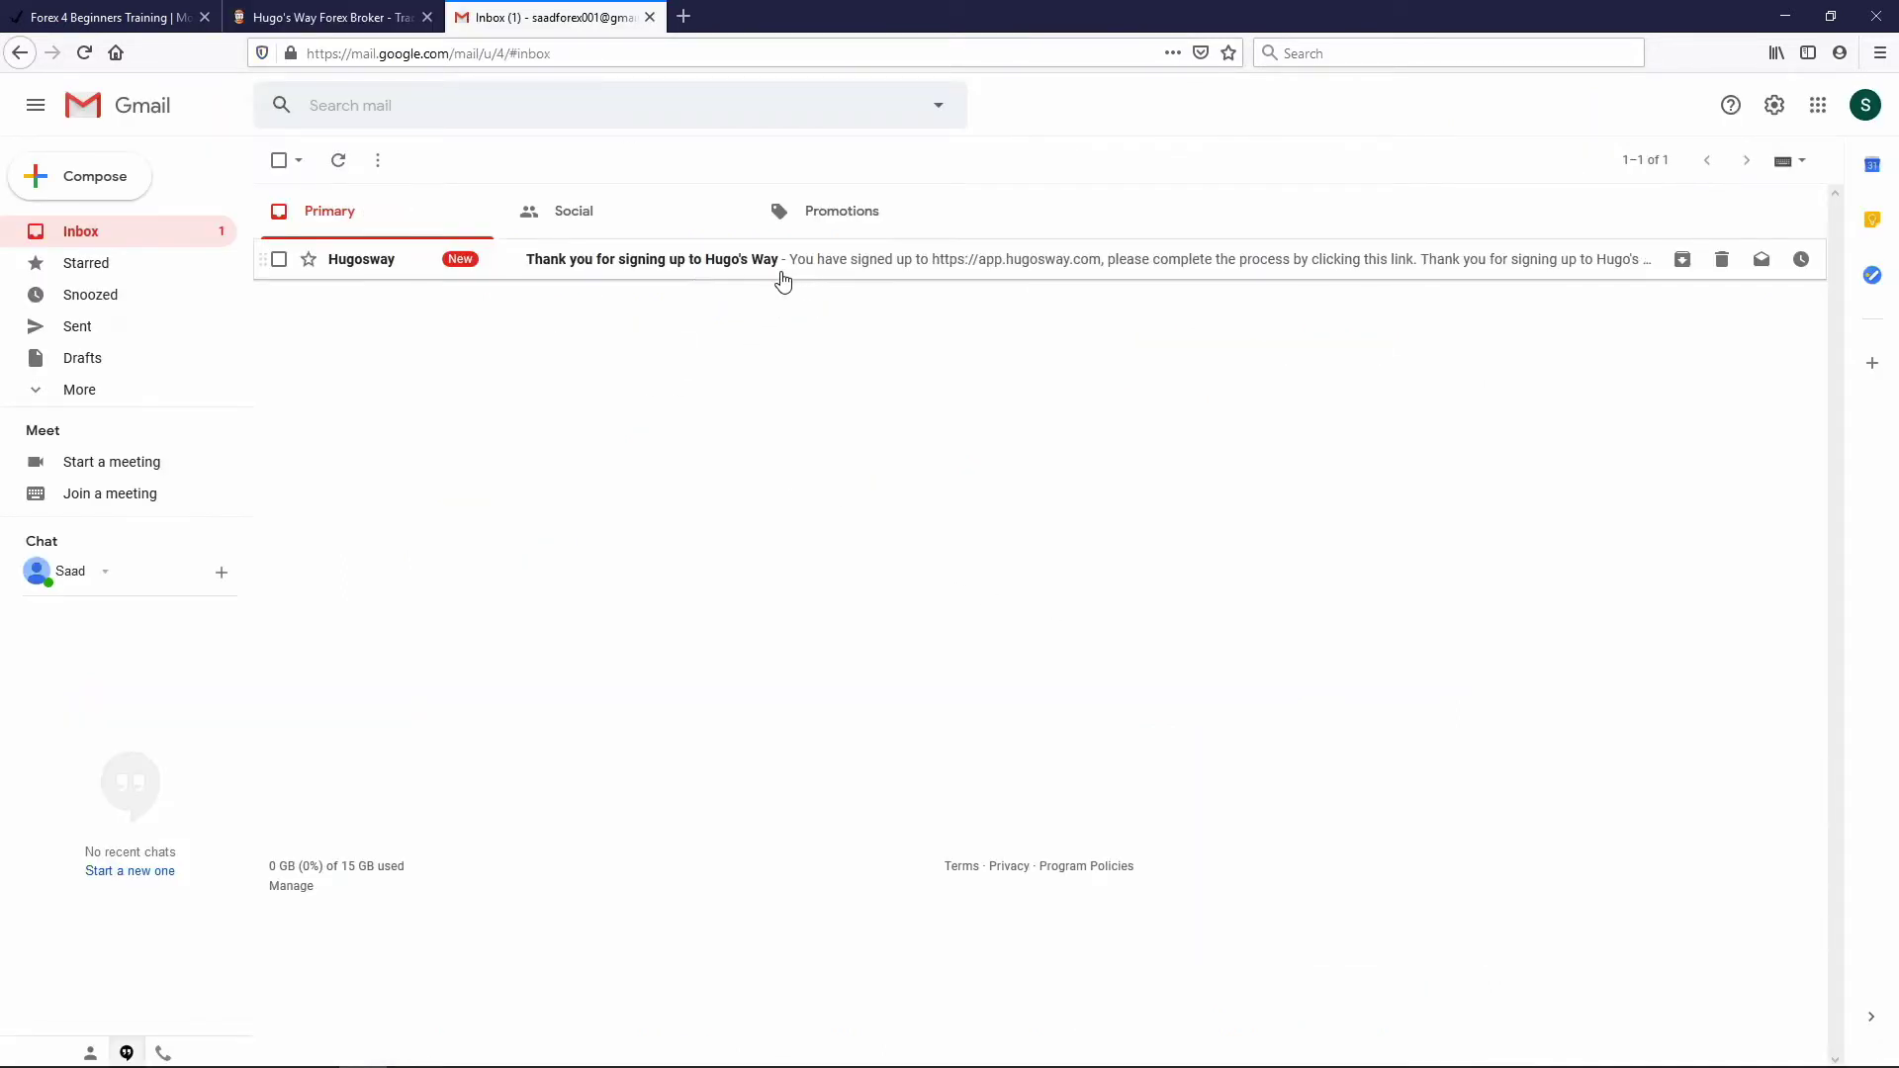
Open the Hugosway confirmation email and follow its Complete Signup link.
left_click(636, 274)
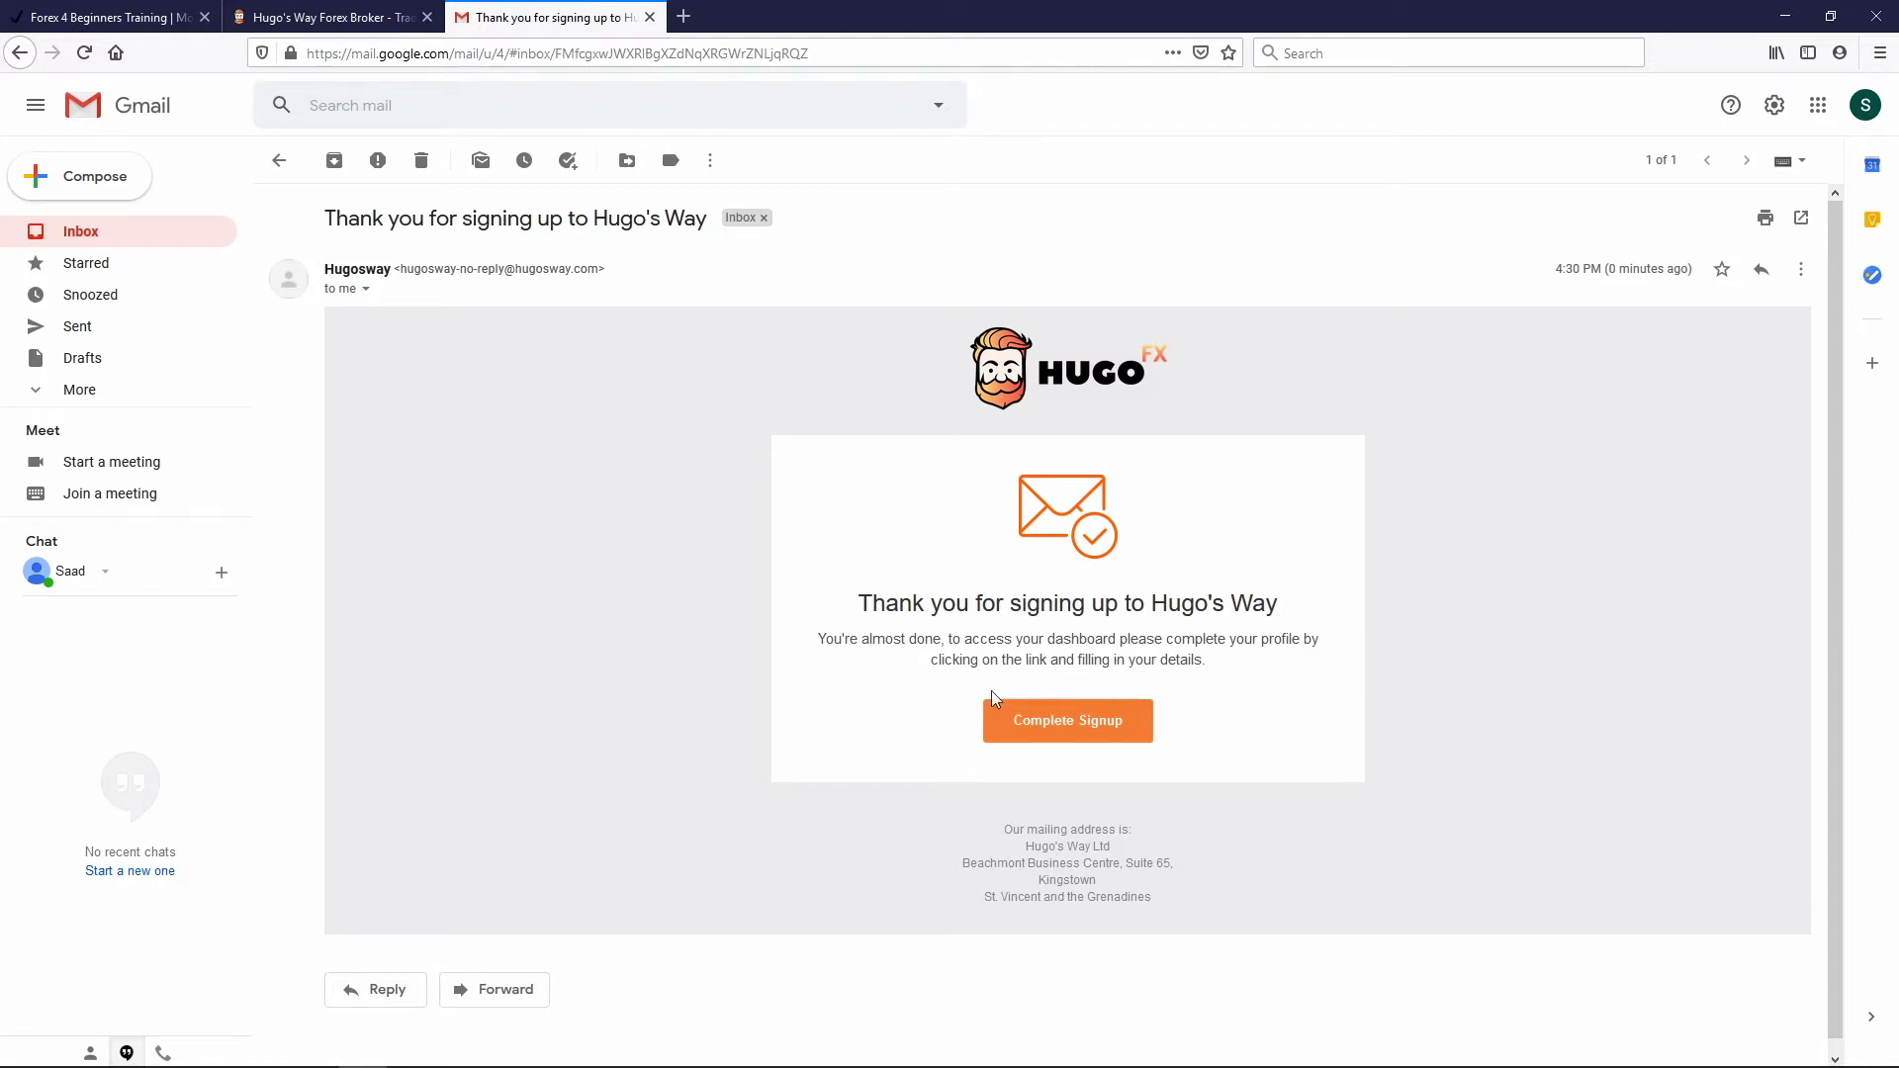
left_click(1067, 728)
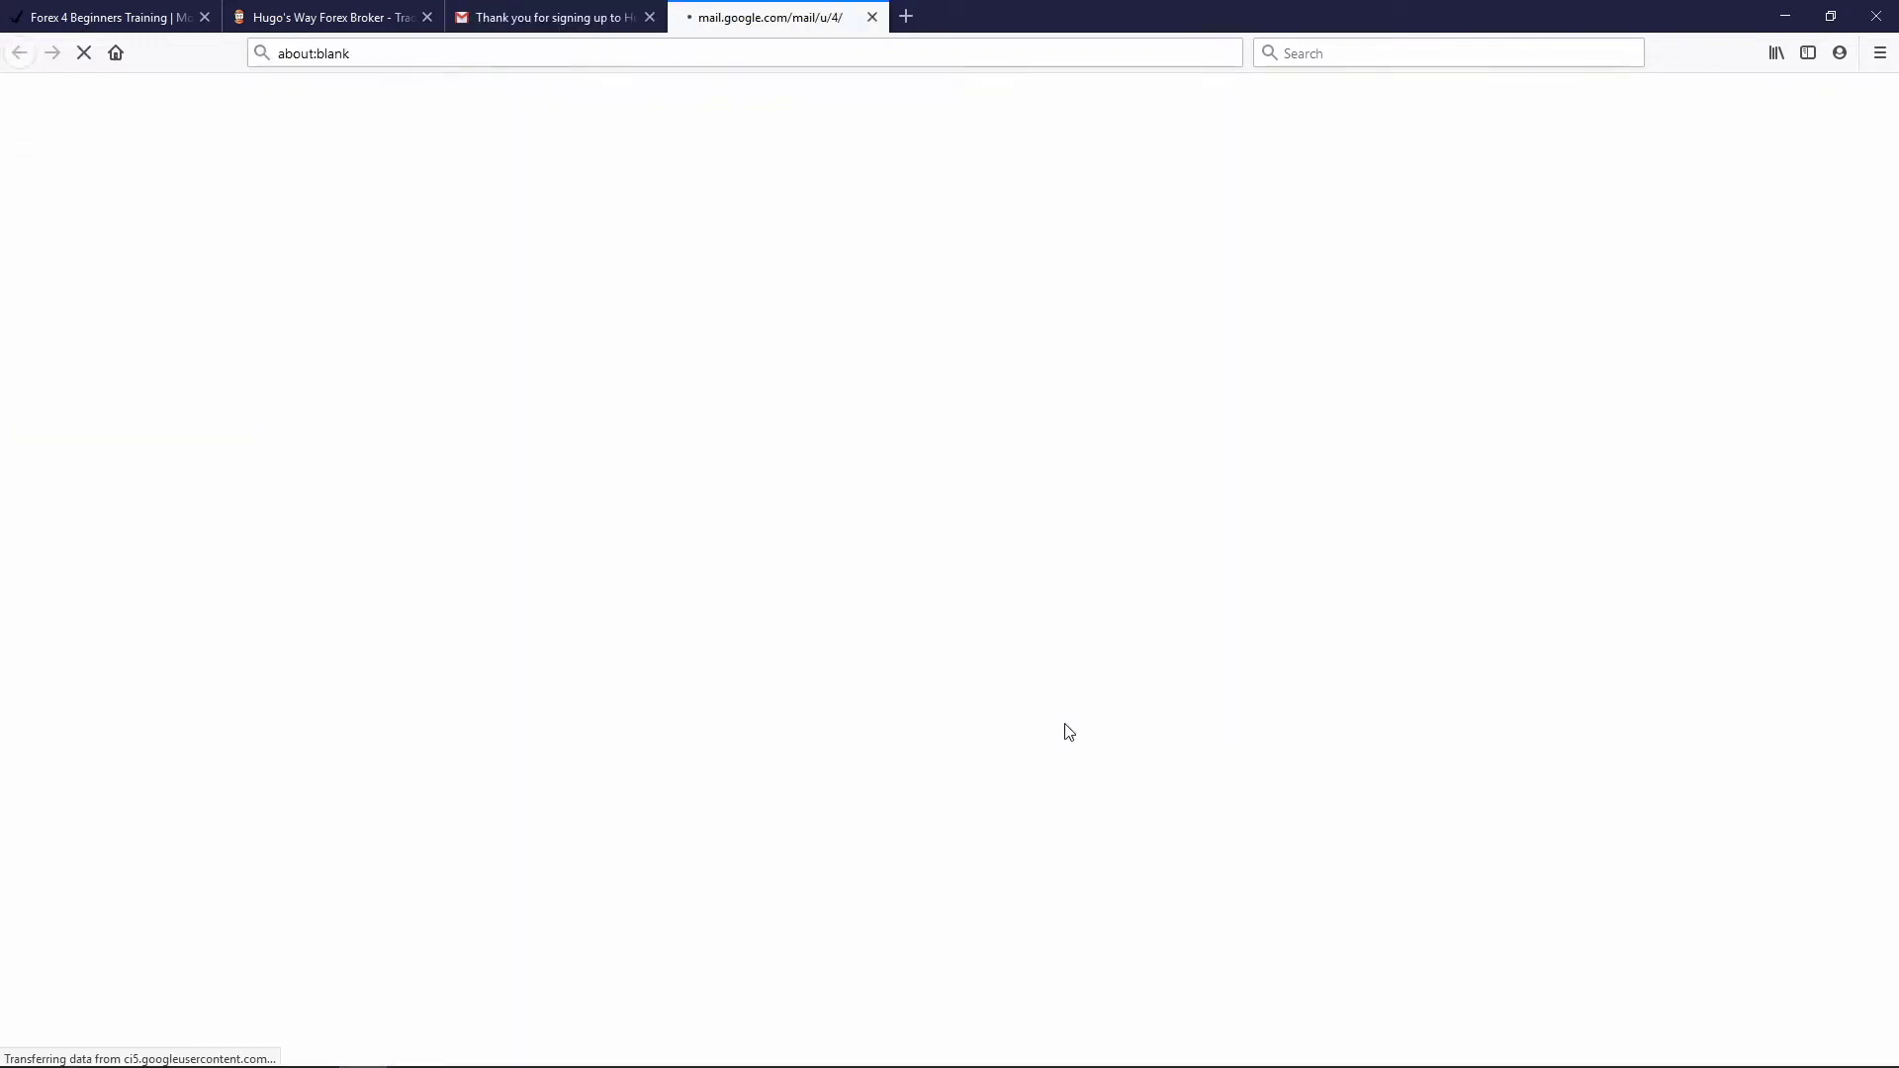
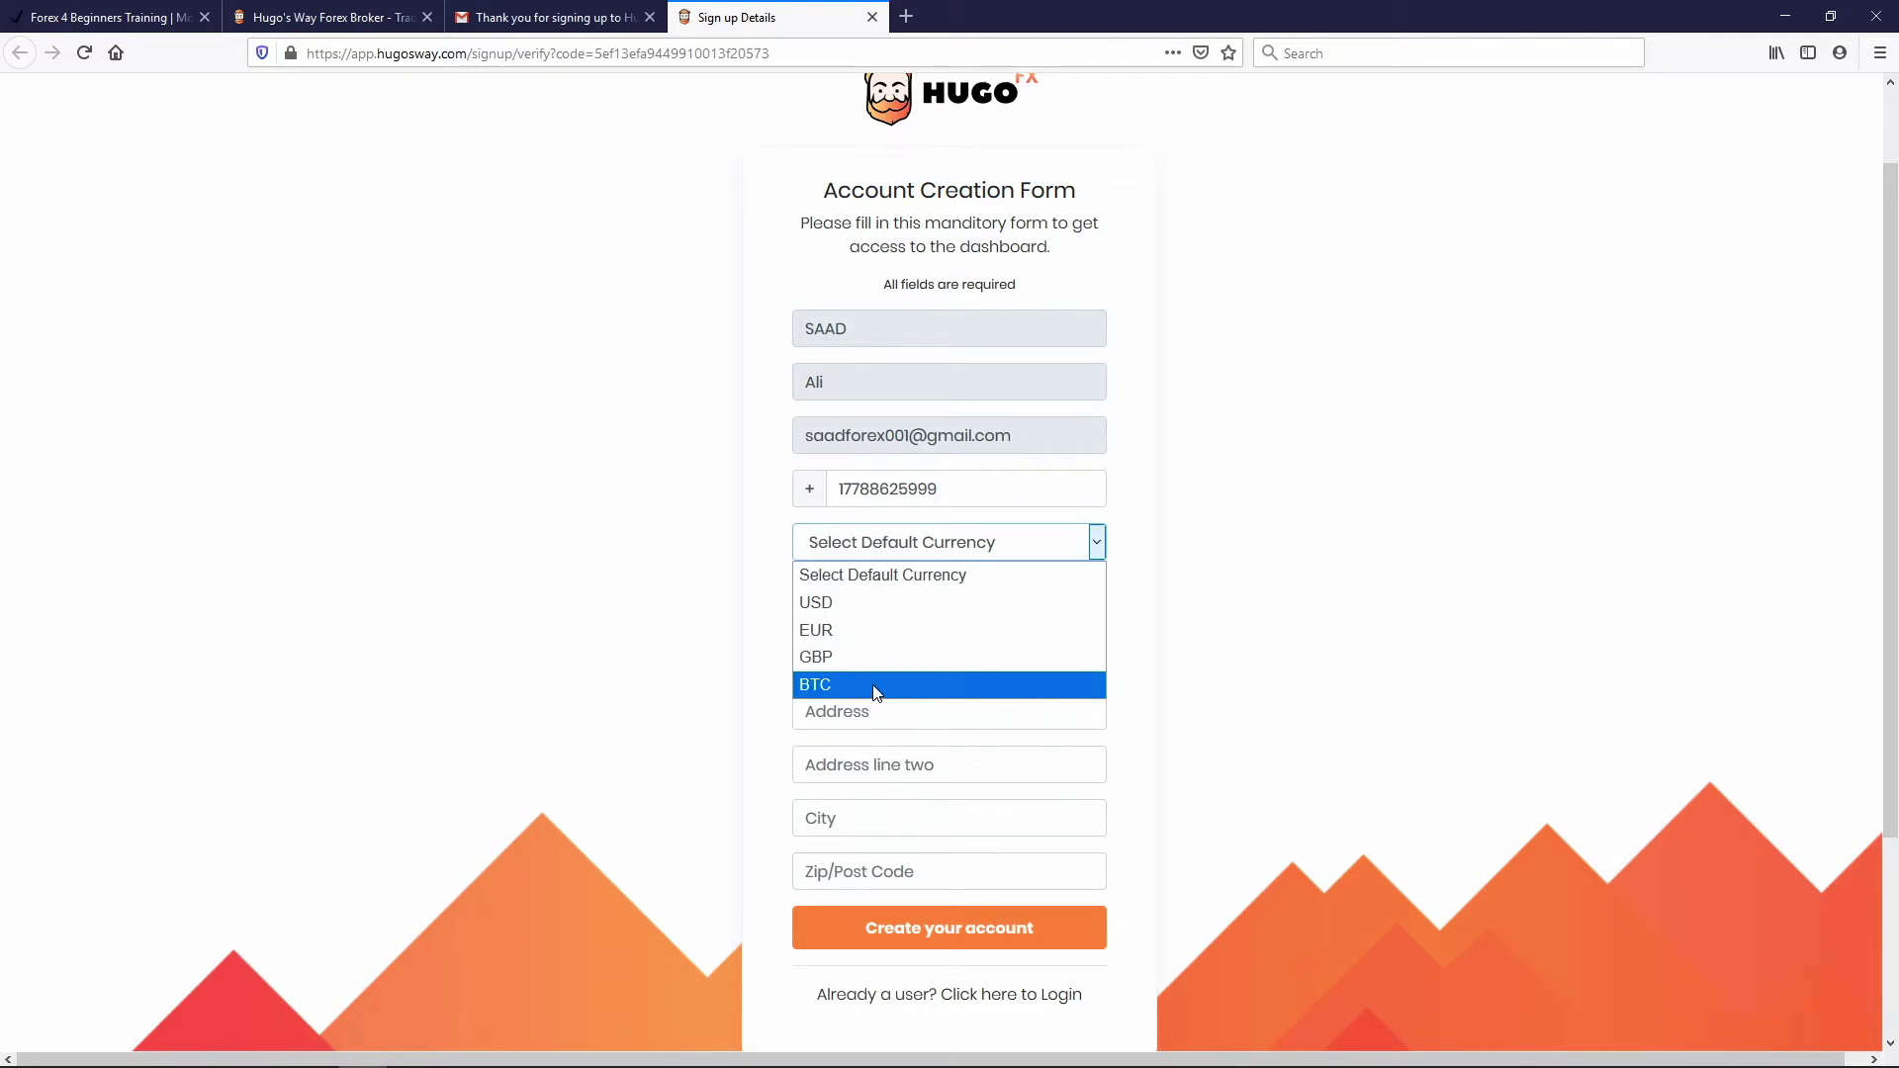
Choose USD currency, enter a birth date on day 10 in 1988, and select Male.
left_click(881, 610)
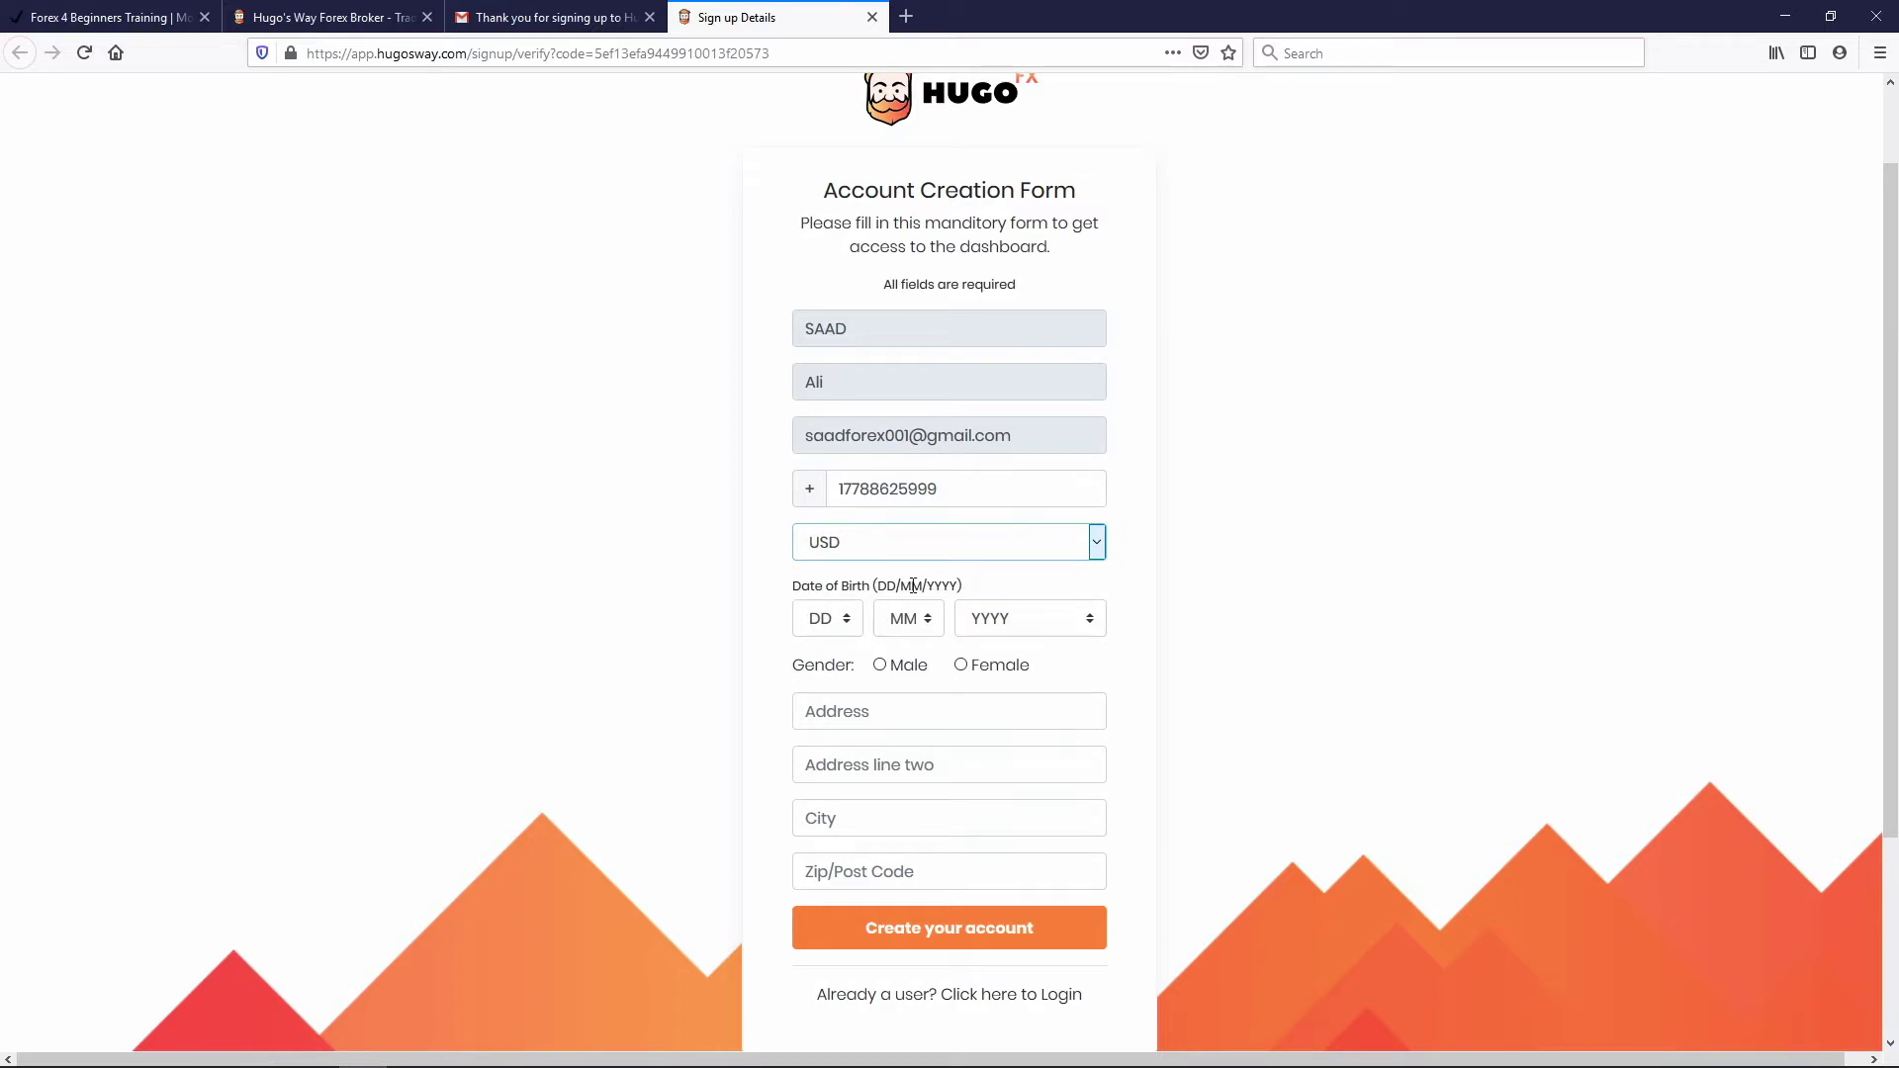
left_click(853, 630)
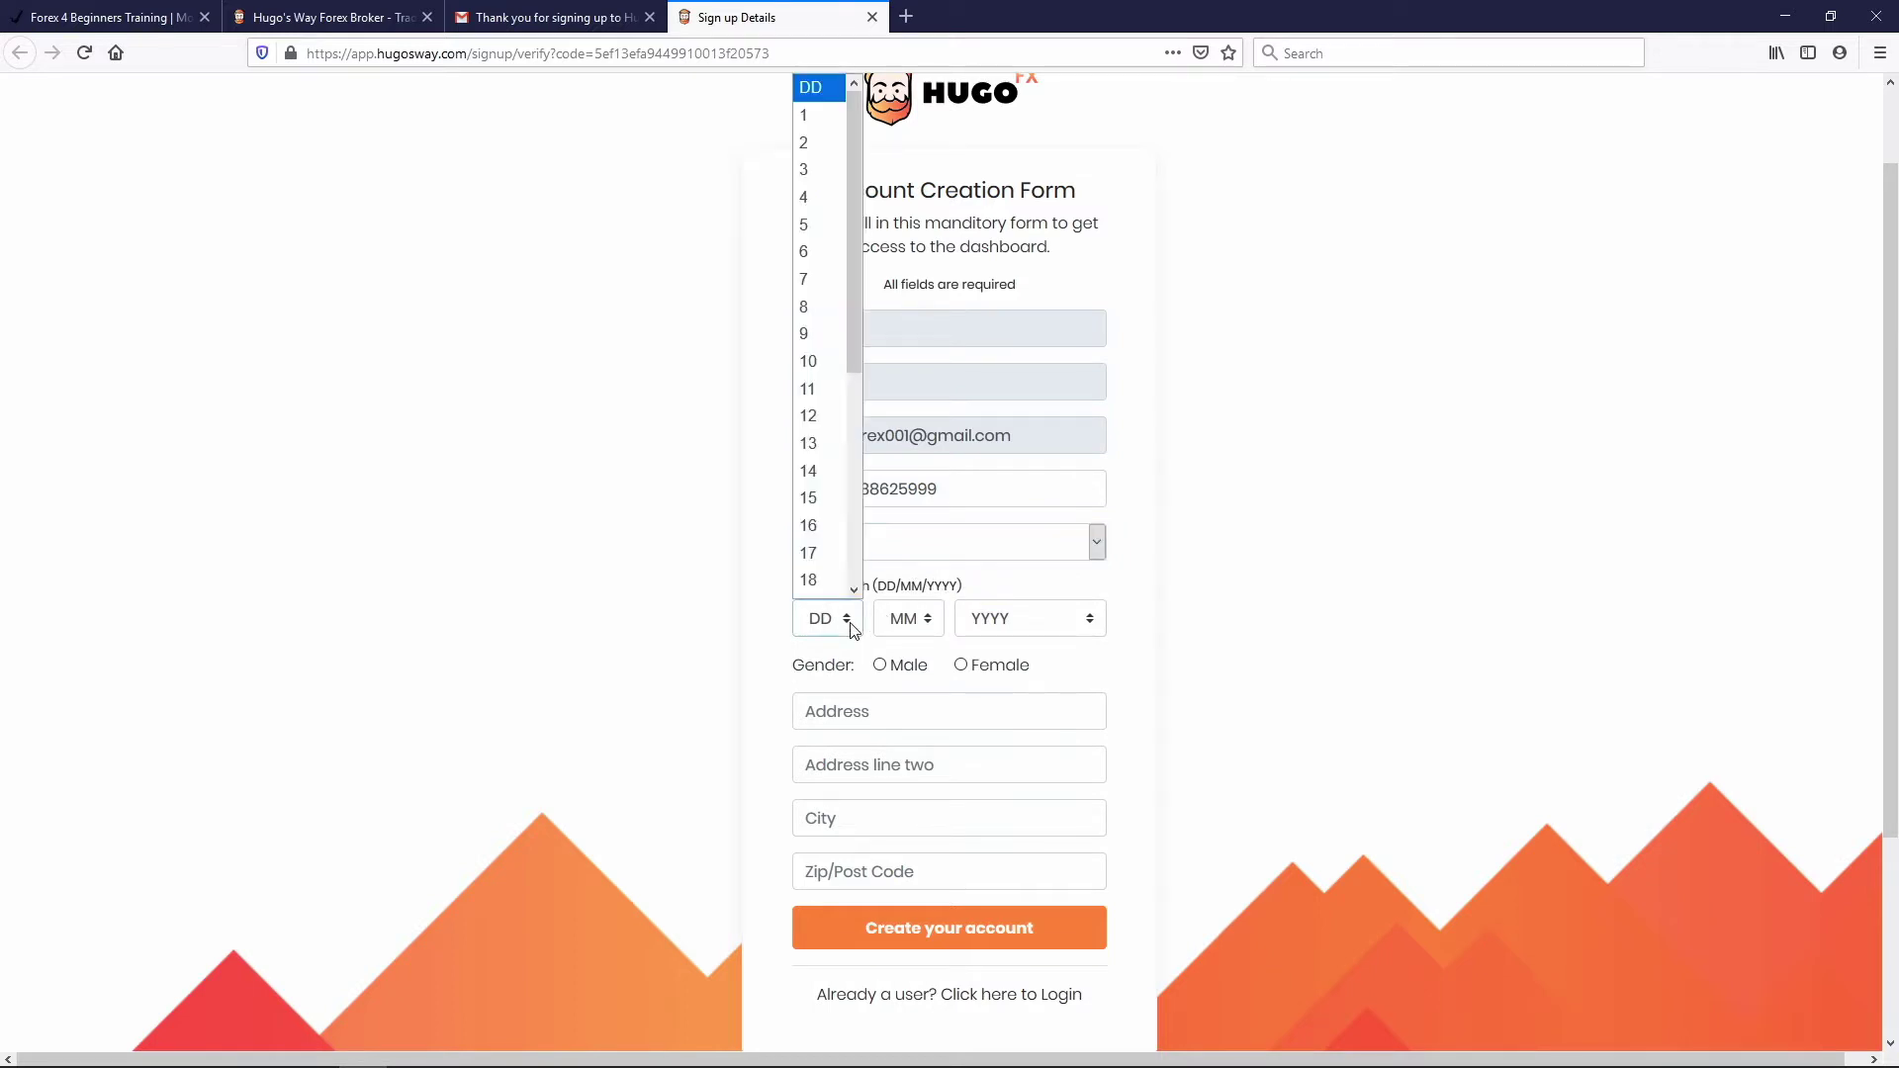
left_click(836, 378)
left_click(930, 625)
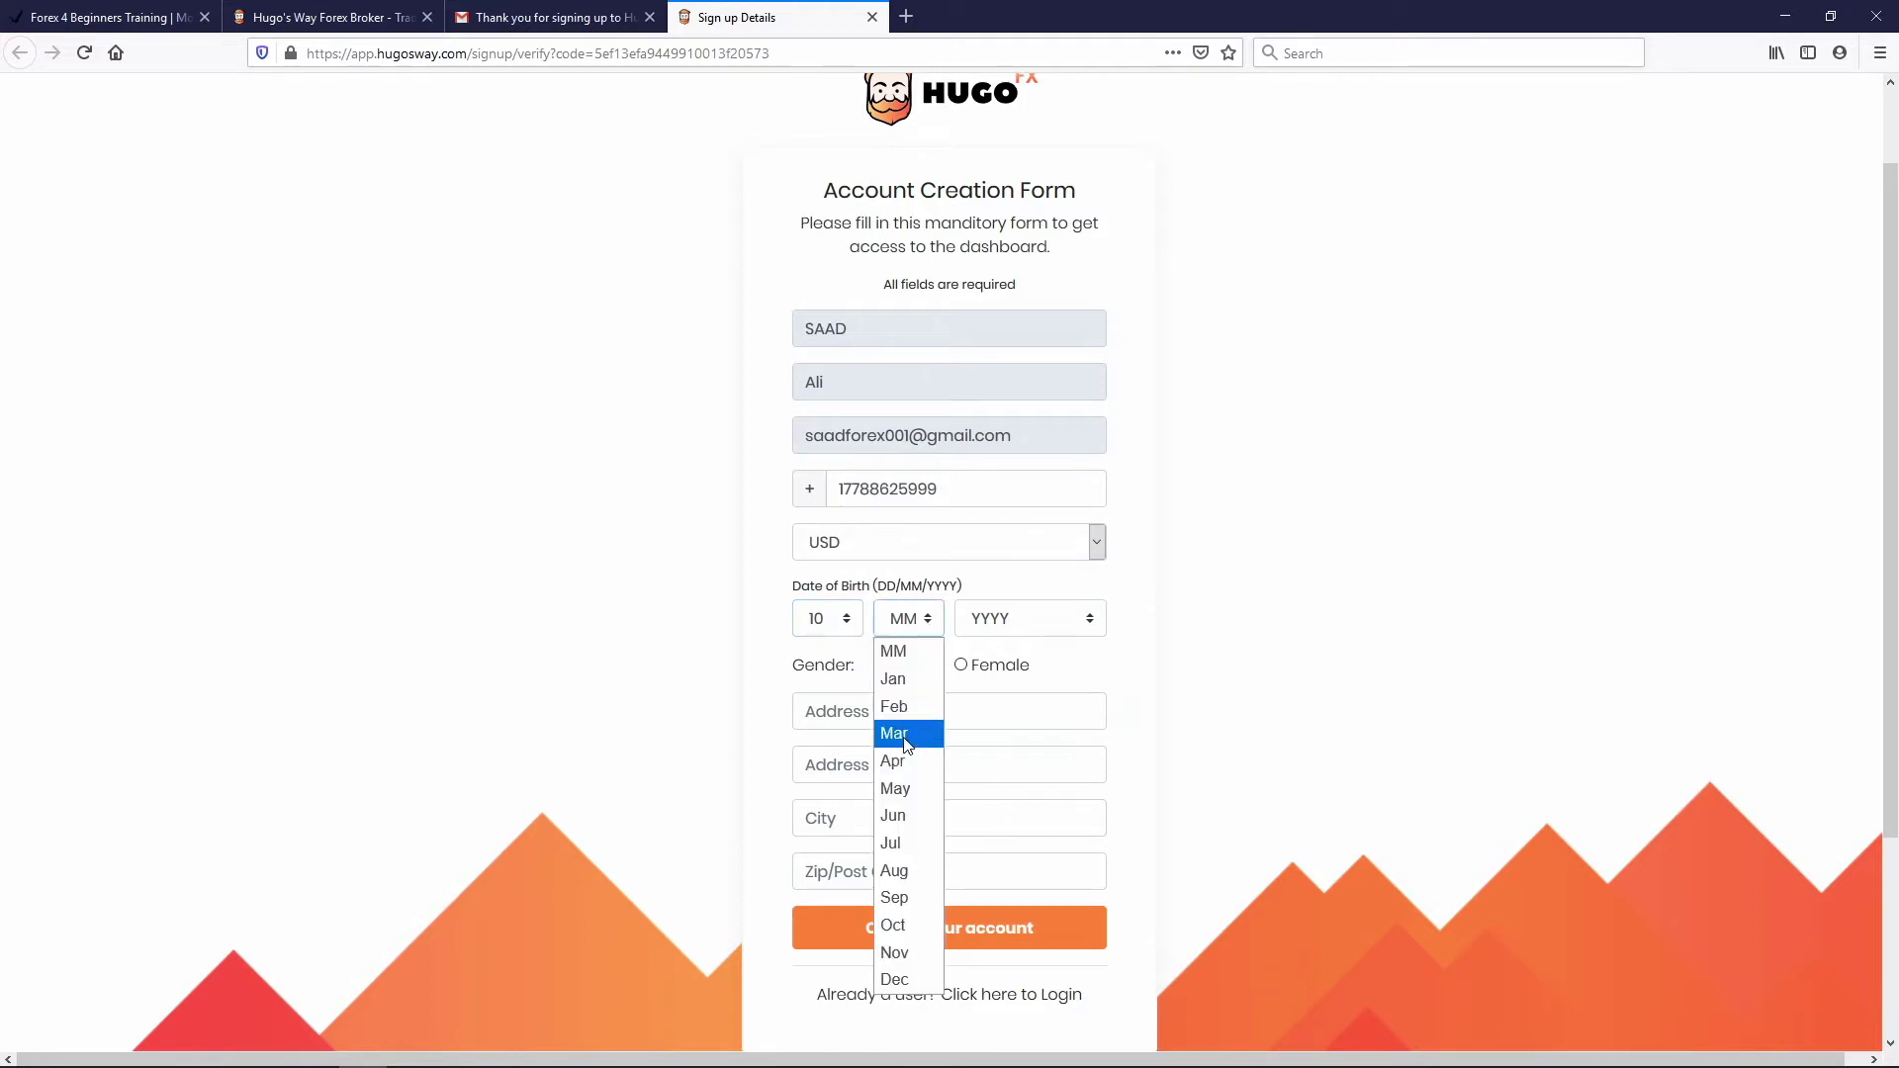
left_click(912, 789)
left_click(1054, 626)
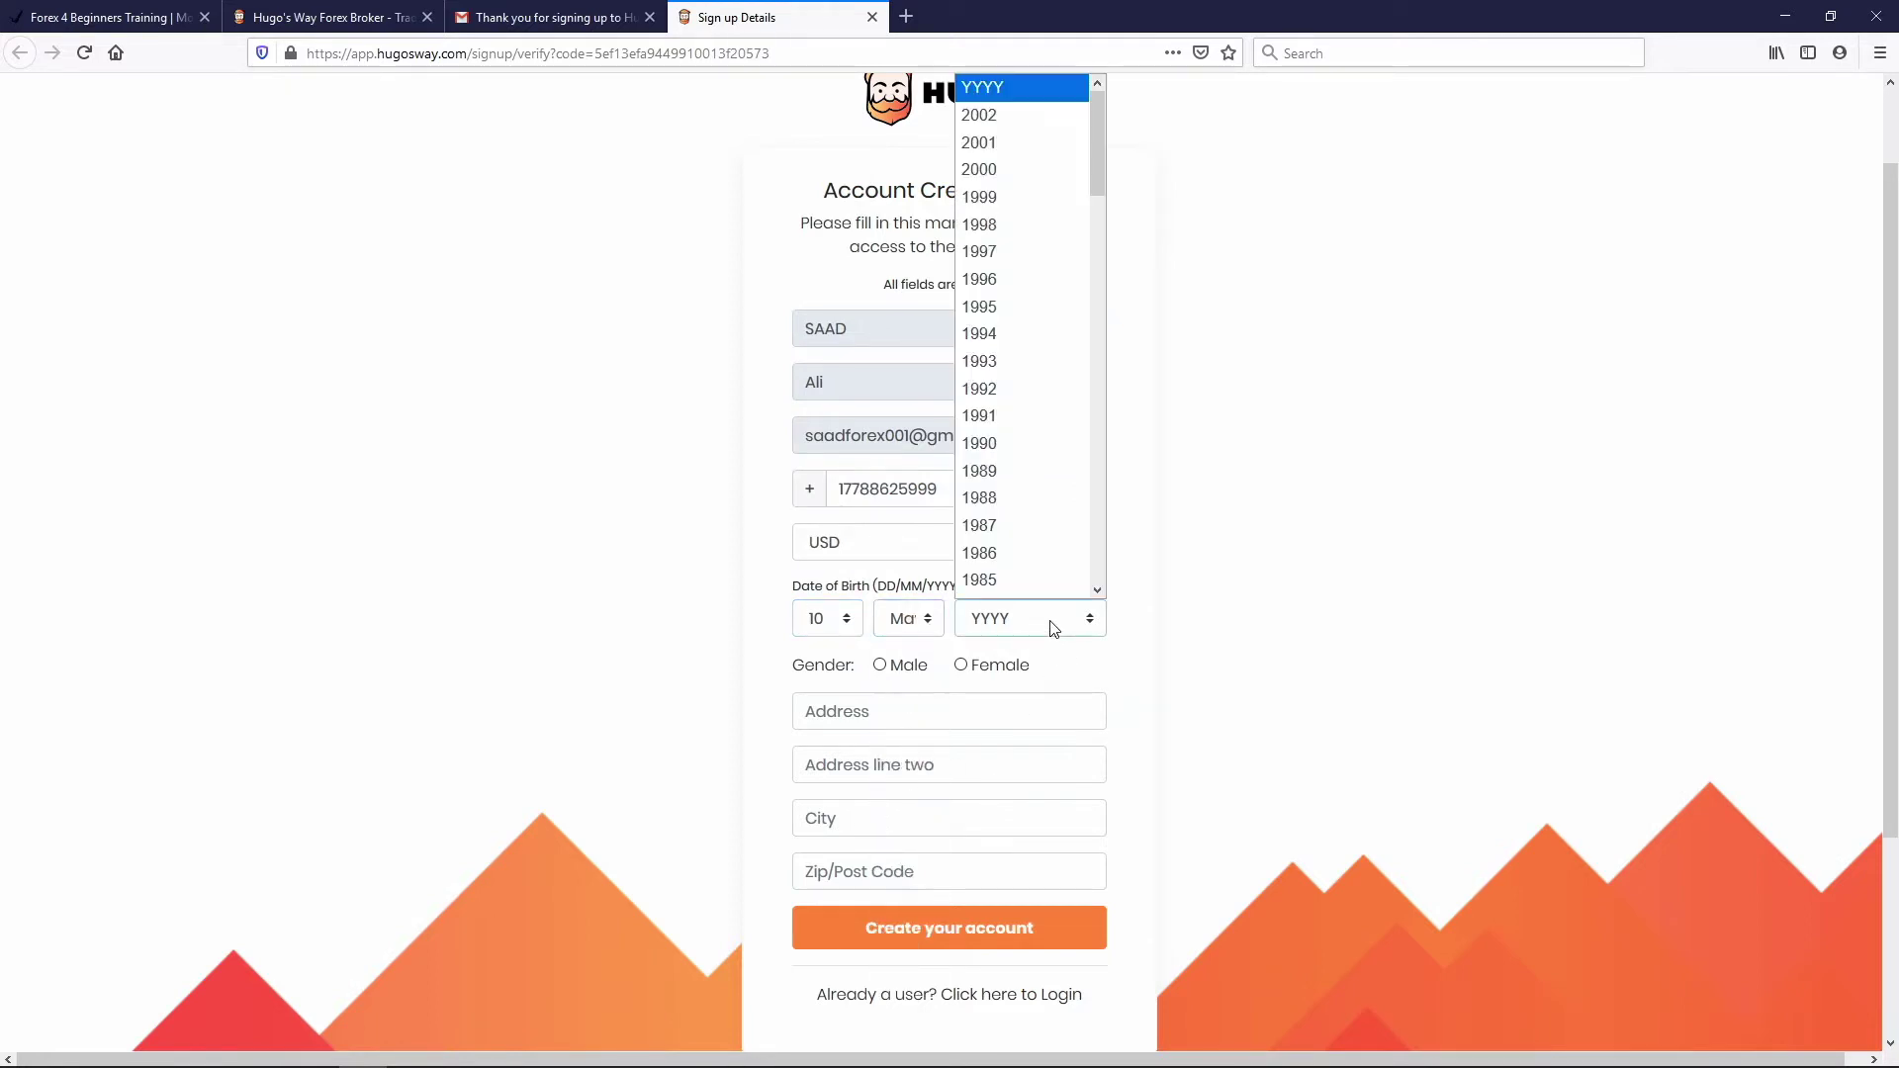
scroll(1019, 375, "down", 4)
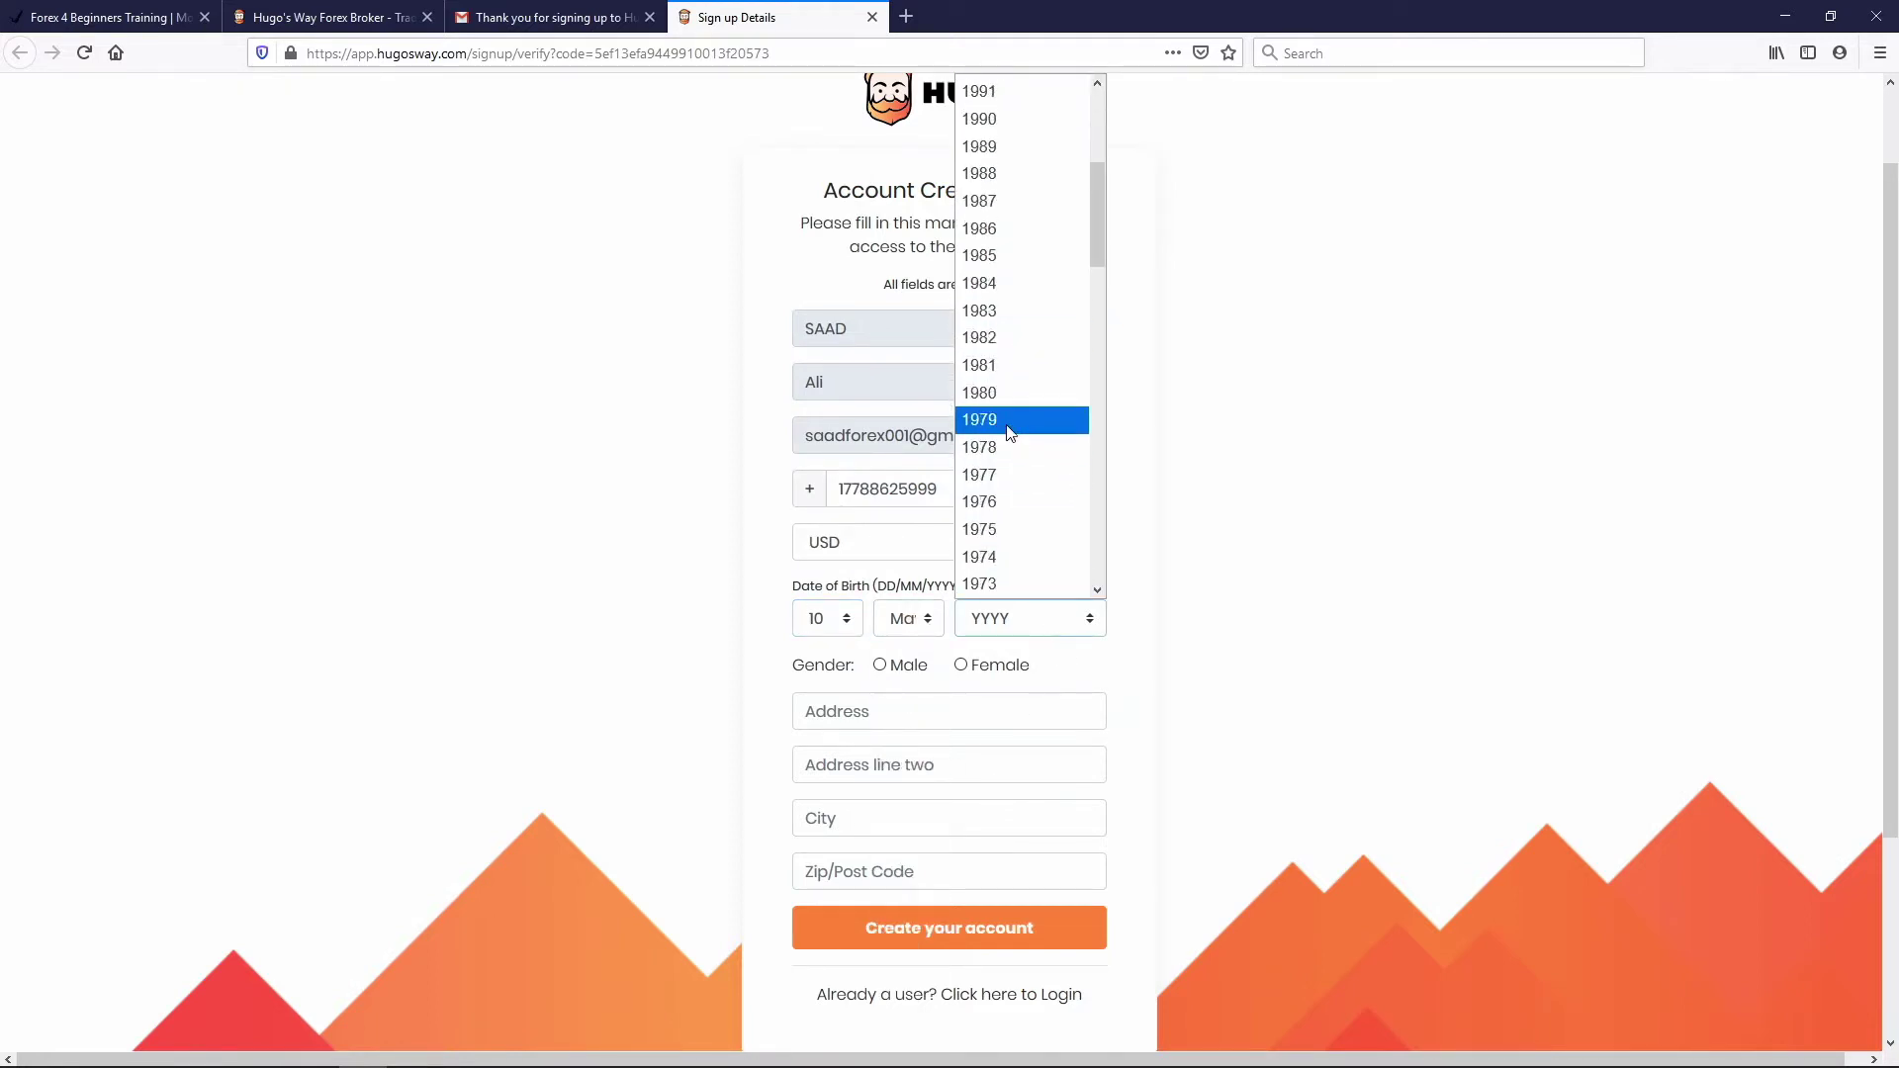
scroll(1018, 366, "up", 2)
left_click(1008, 343)
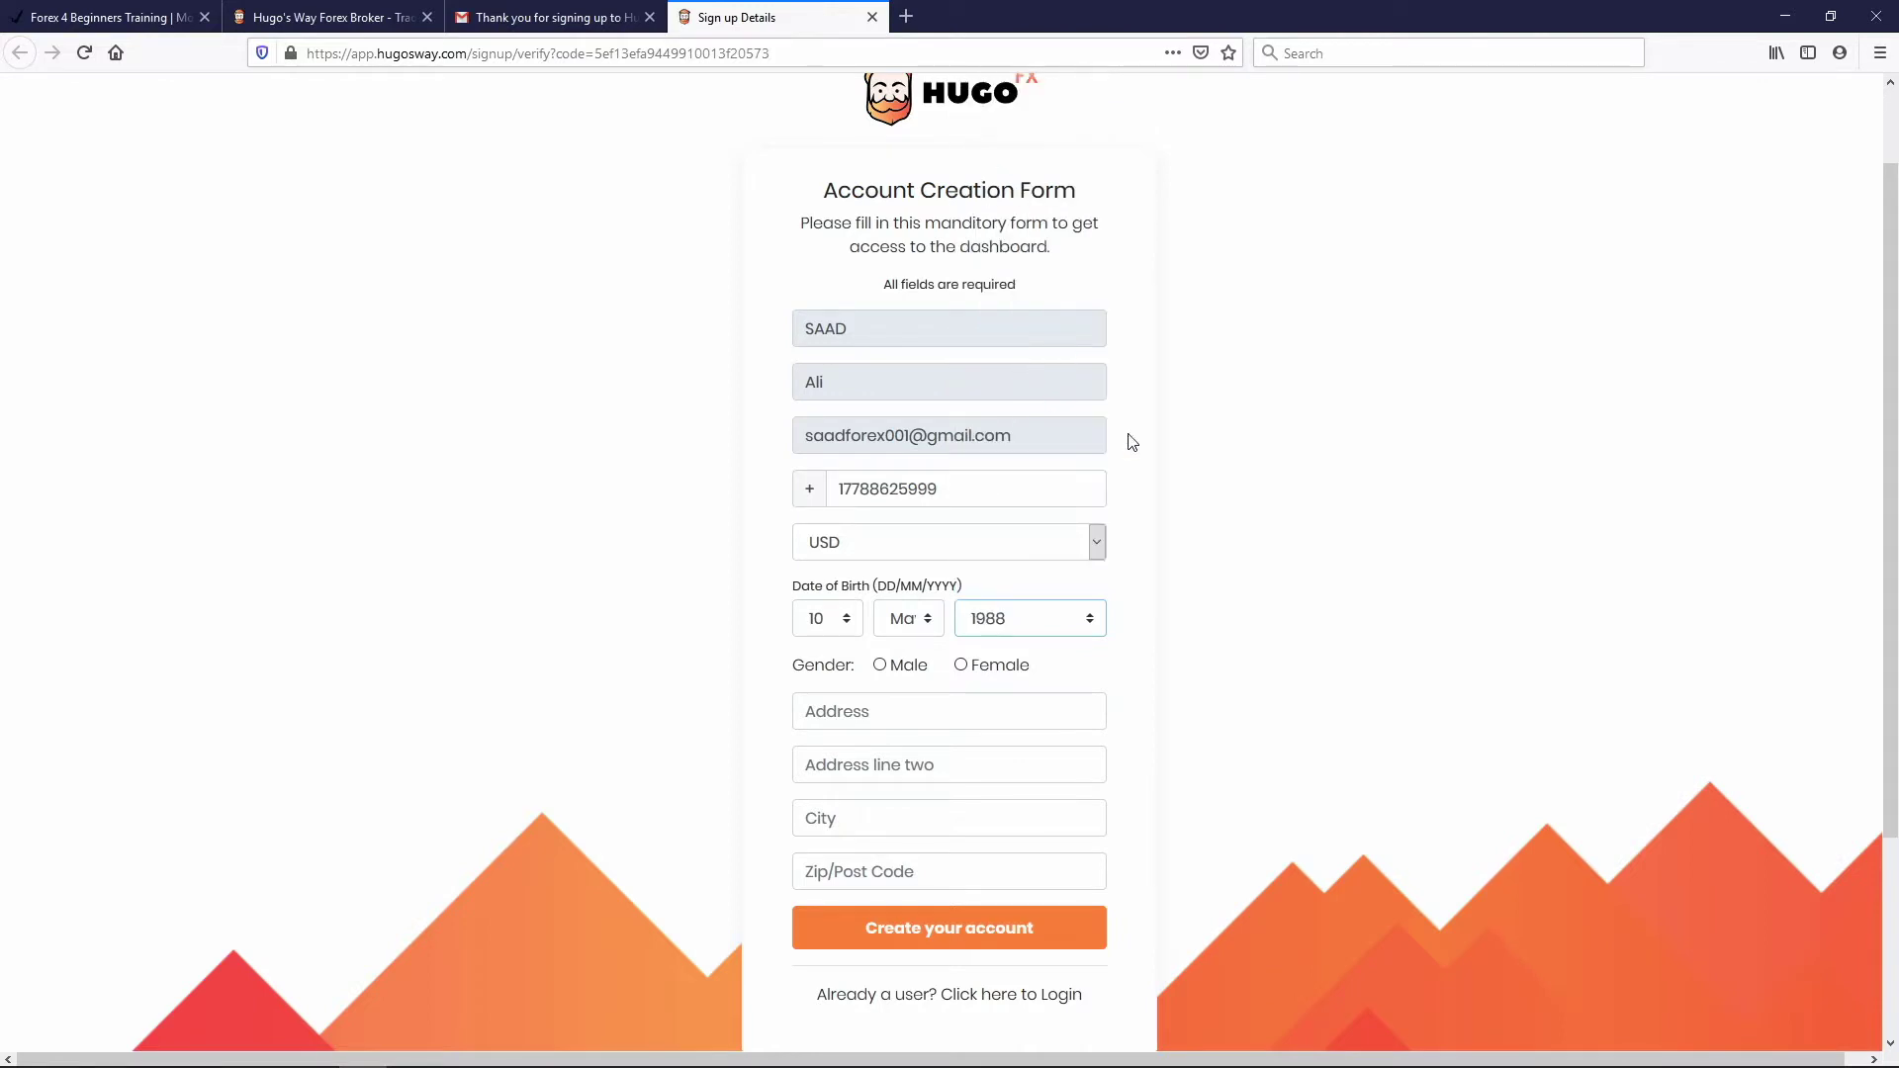
left_click(882, 667)
Fill in the street address, city and post code, then submit the account form.
left_click(925, 719)
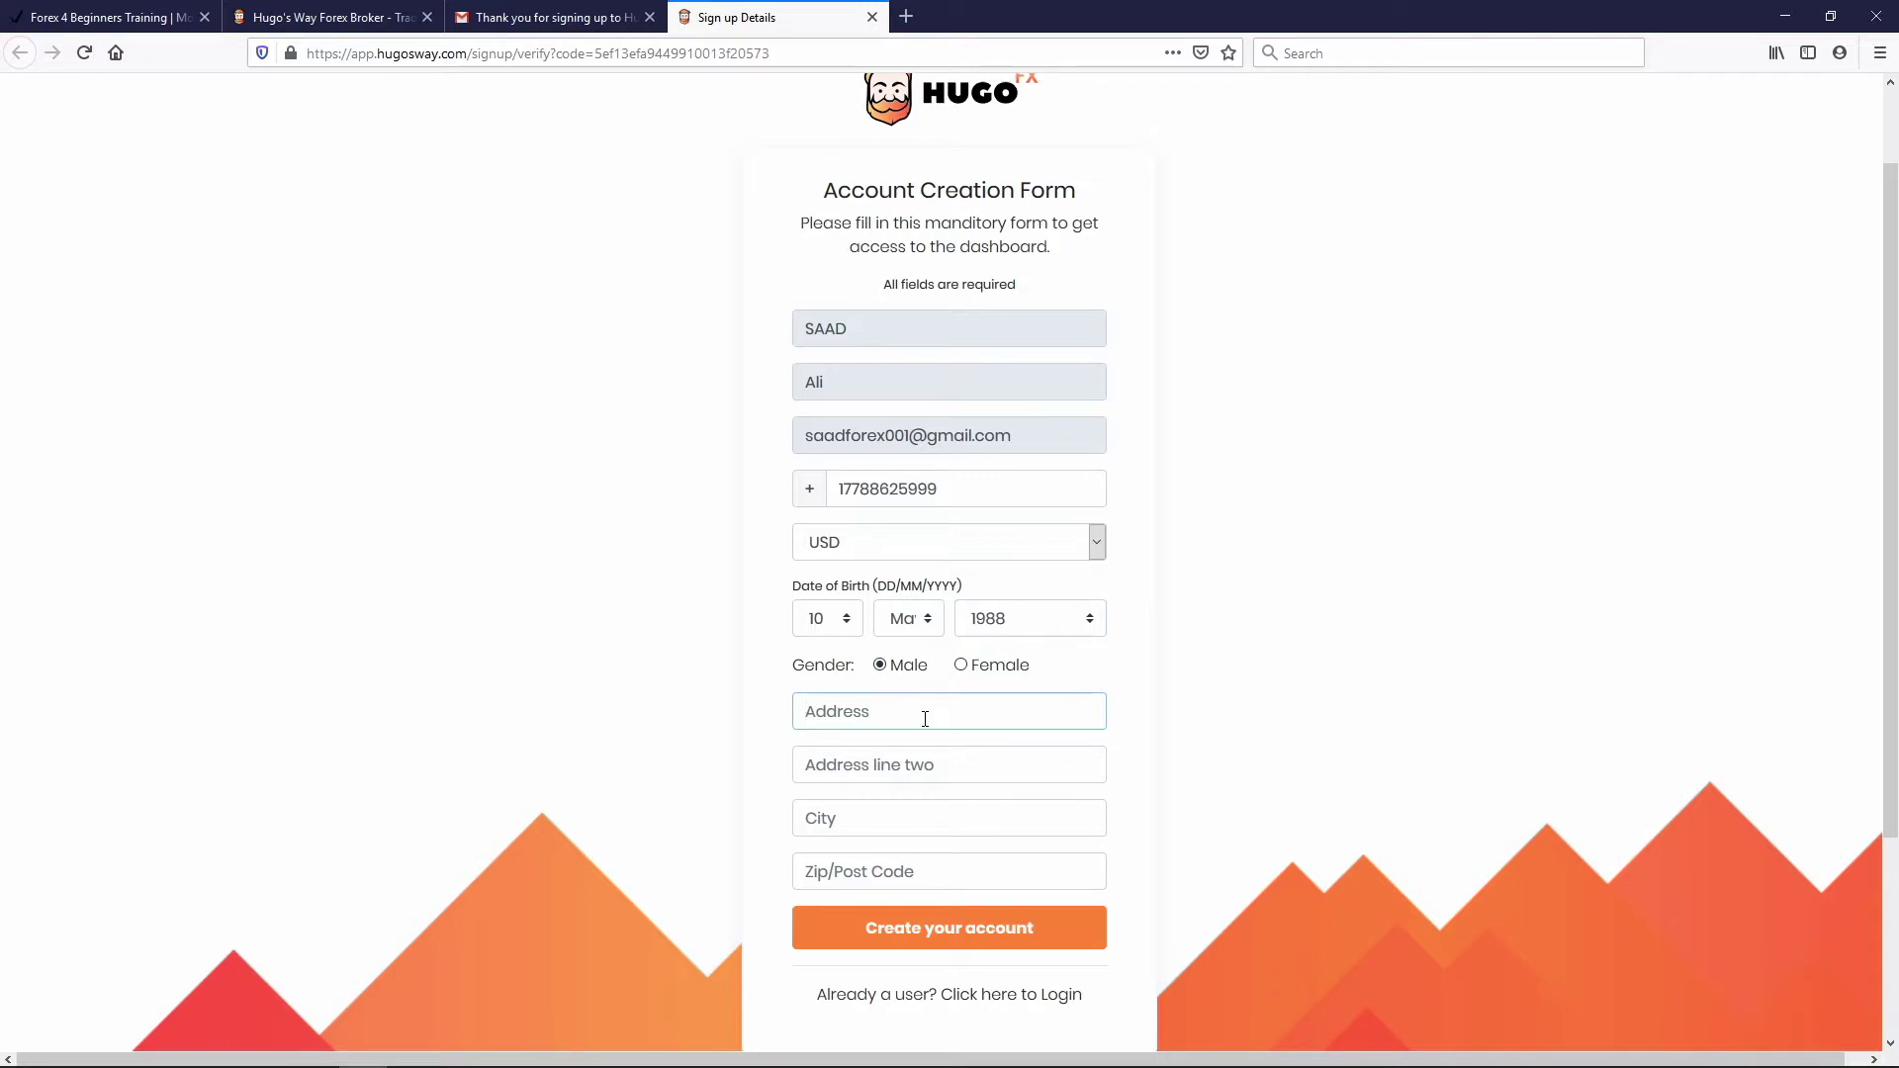
left_click(903, 771)
left_click(878, 824)
left_click(877, 870)
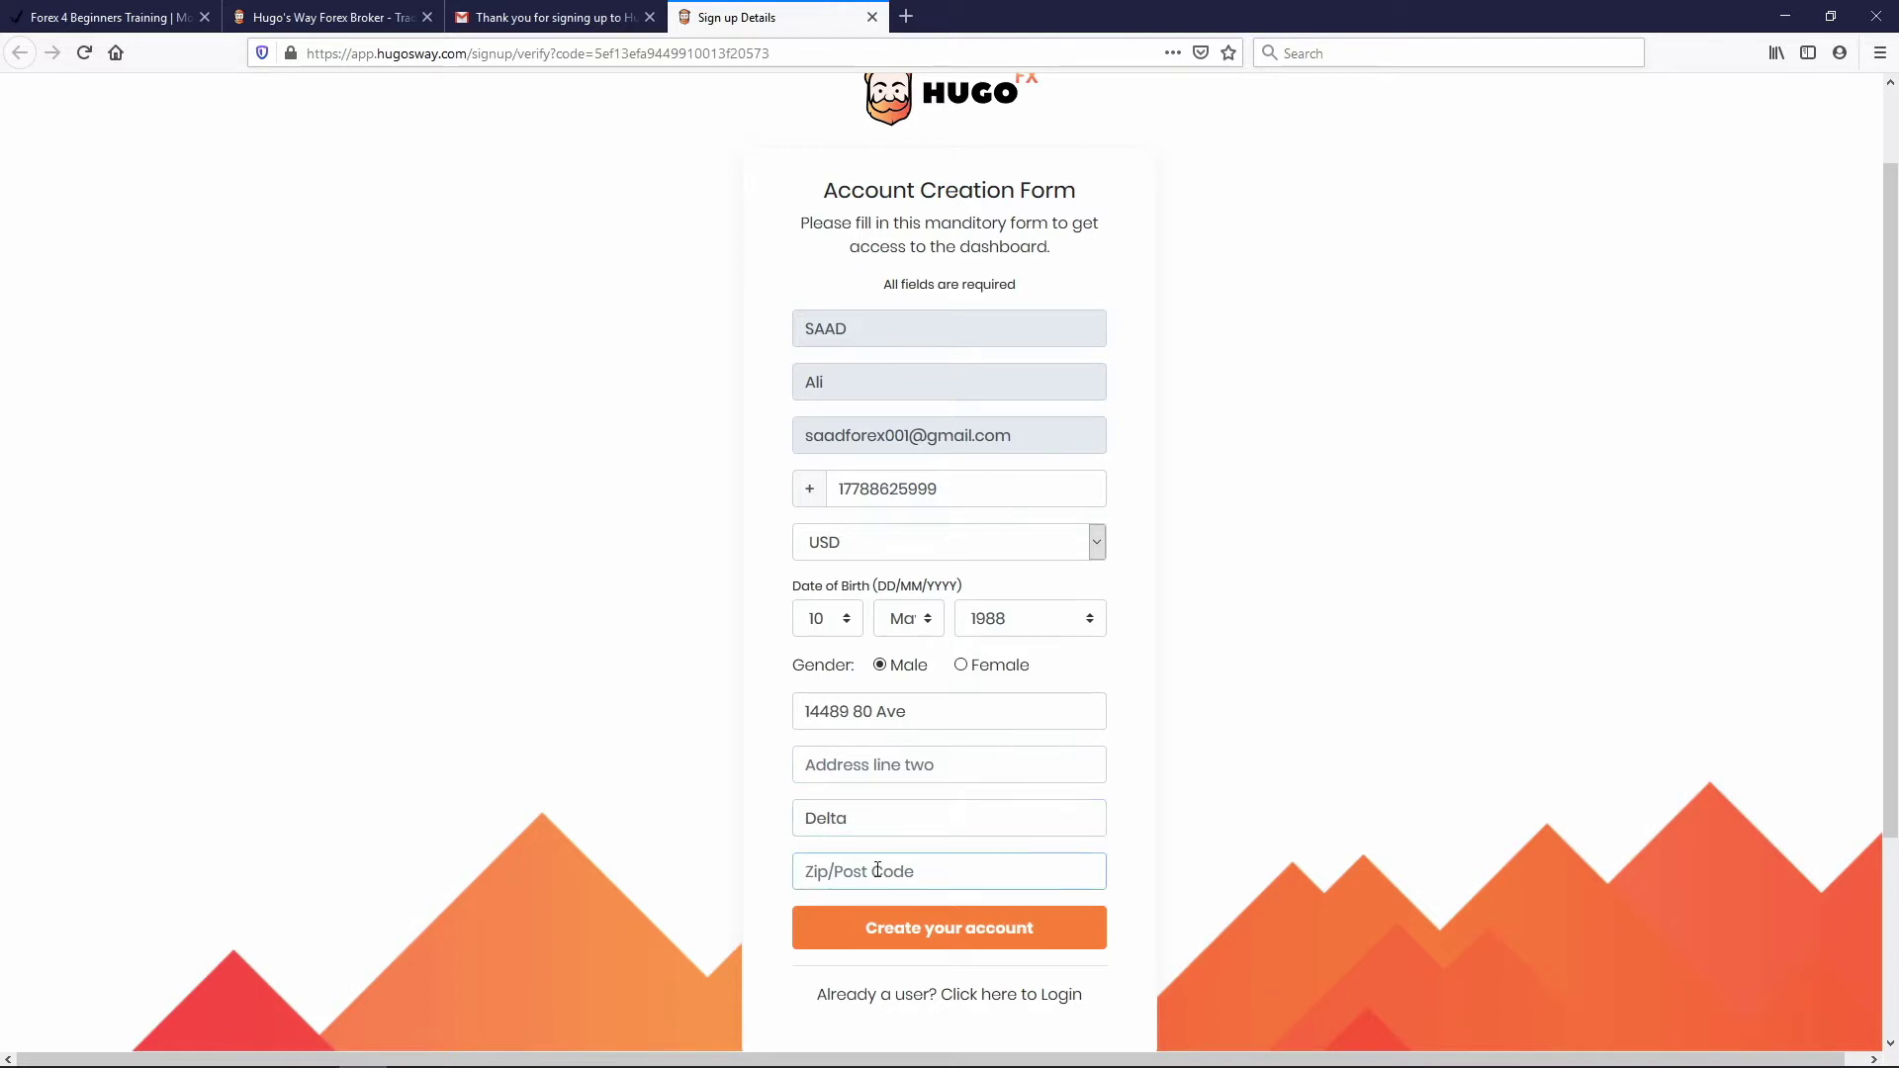
left_click(868, 829)
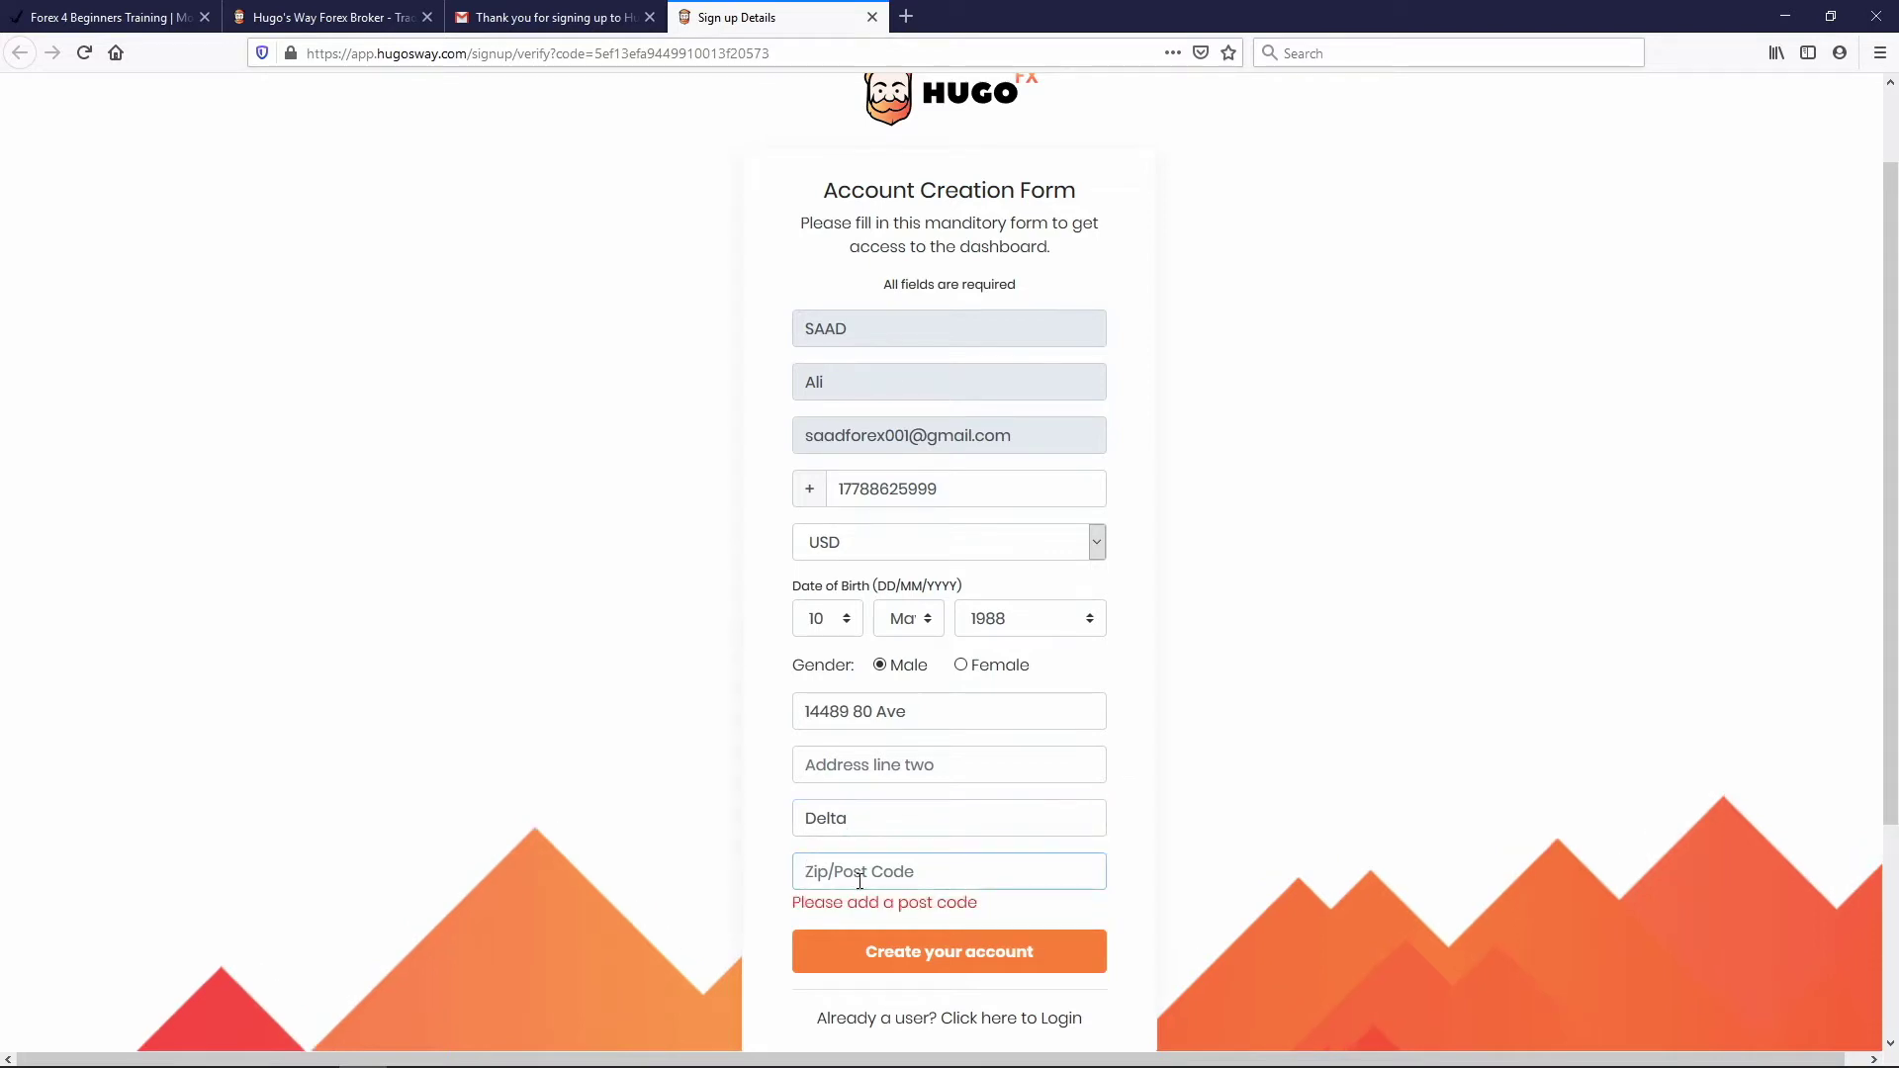
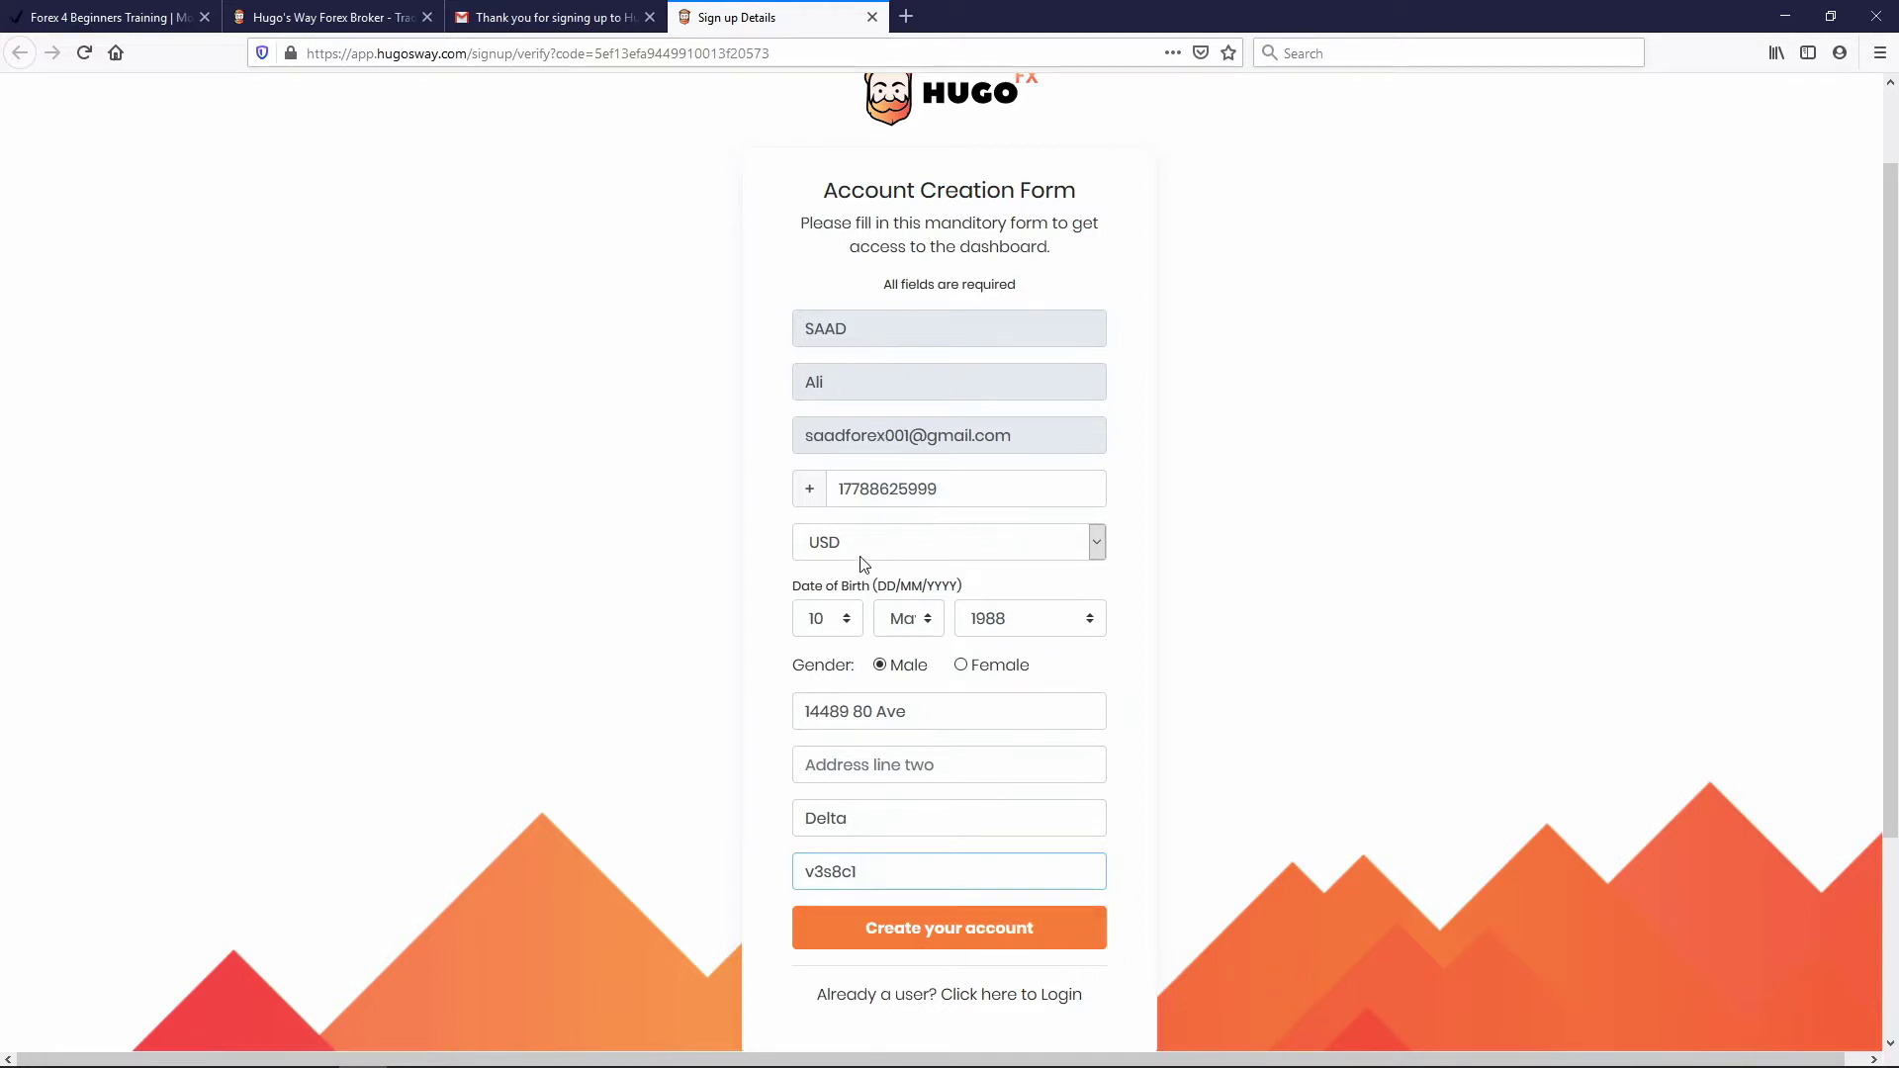
left_click(930, 934)
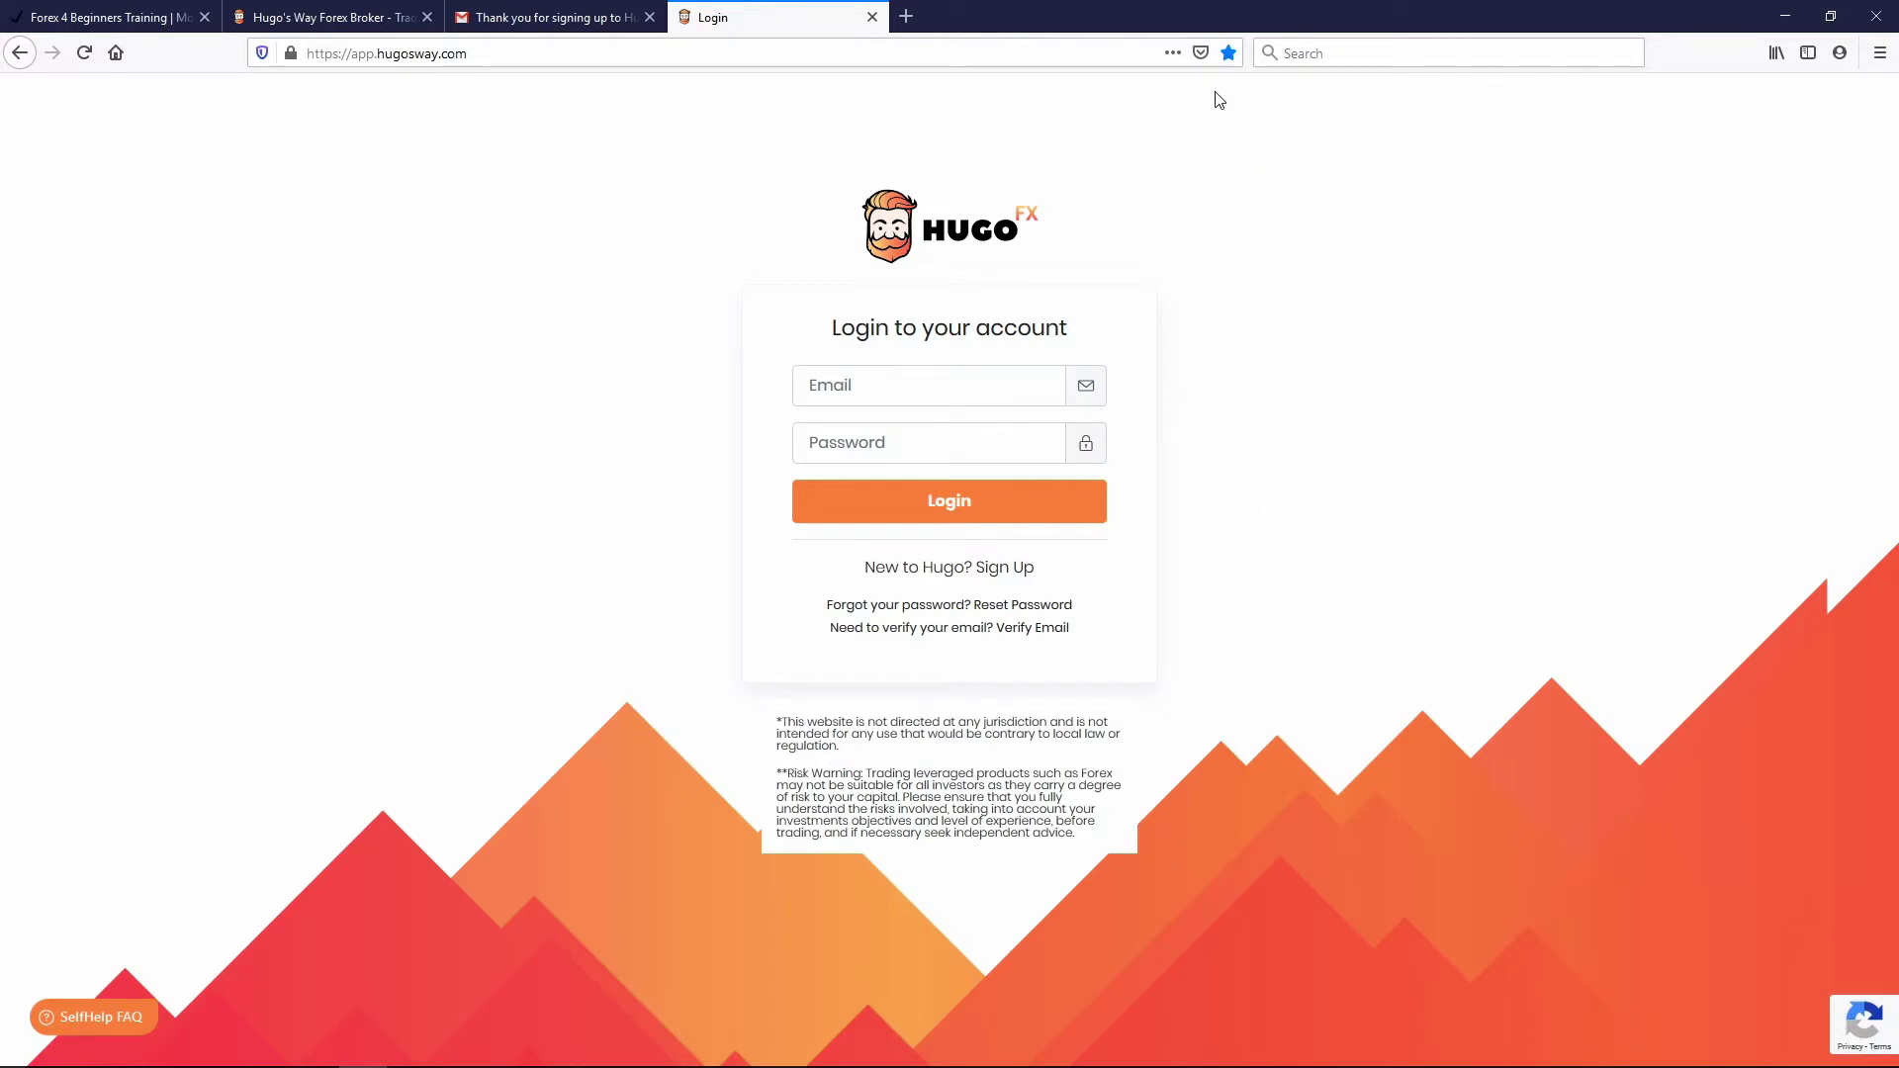
Bookmark the login page as 'HugosWay Login' in Other Bookmarks.
left_click(1229, 53)
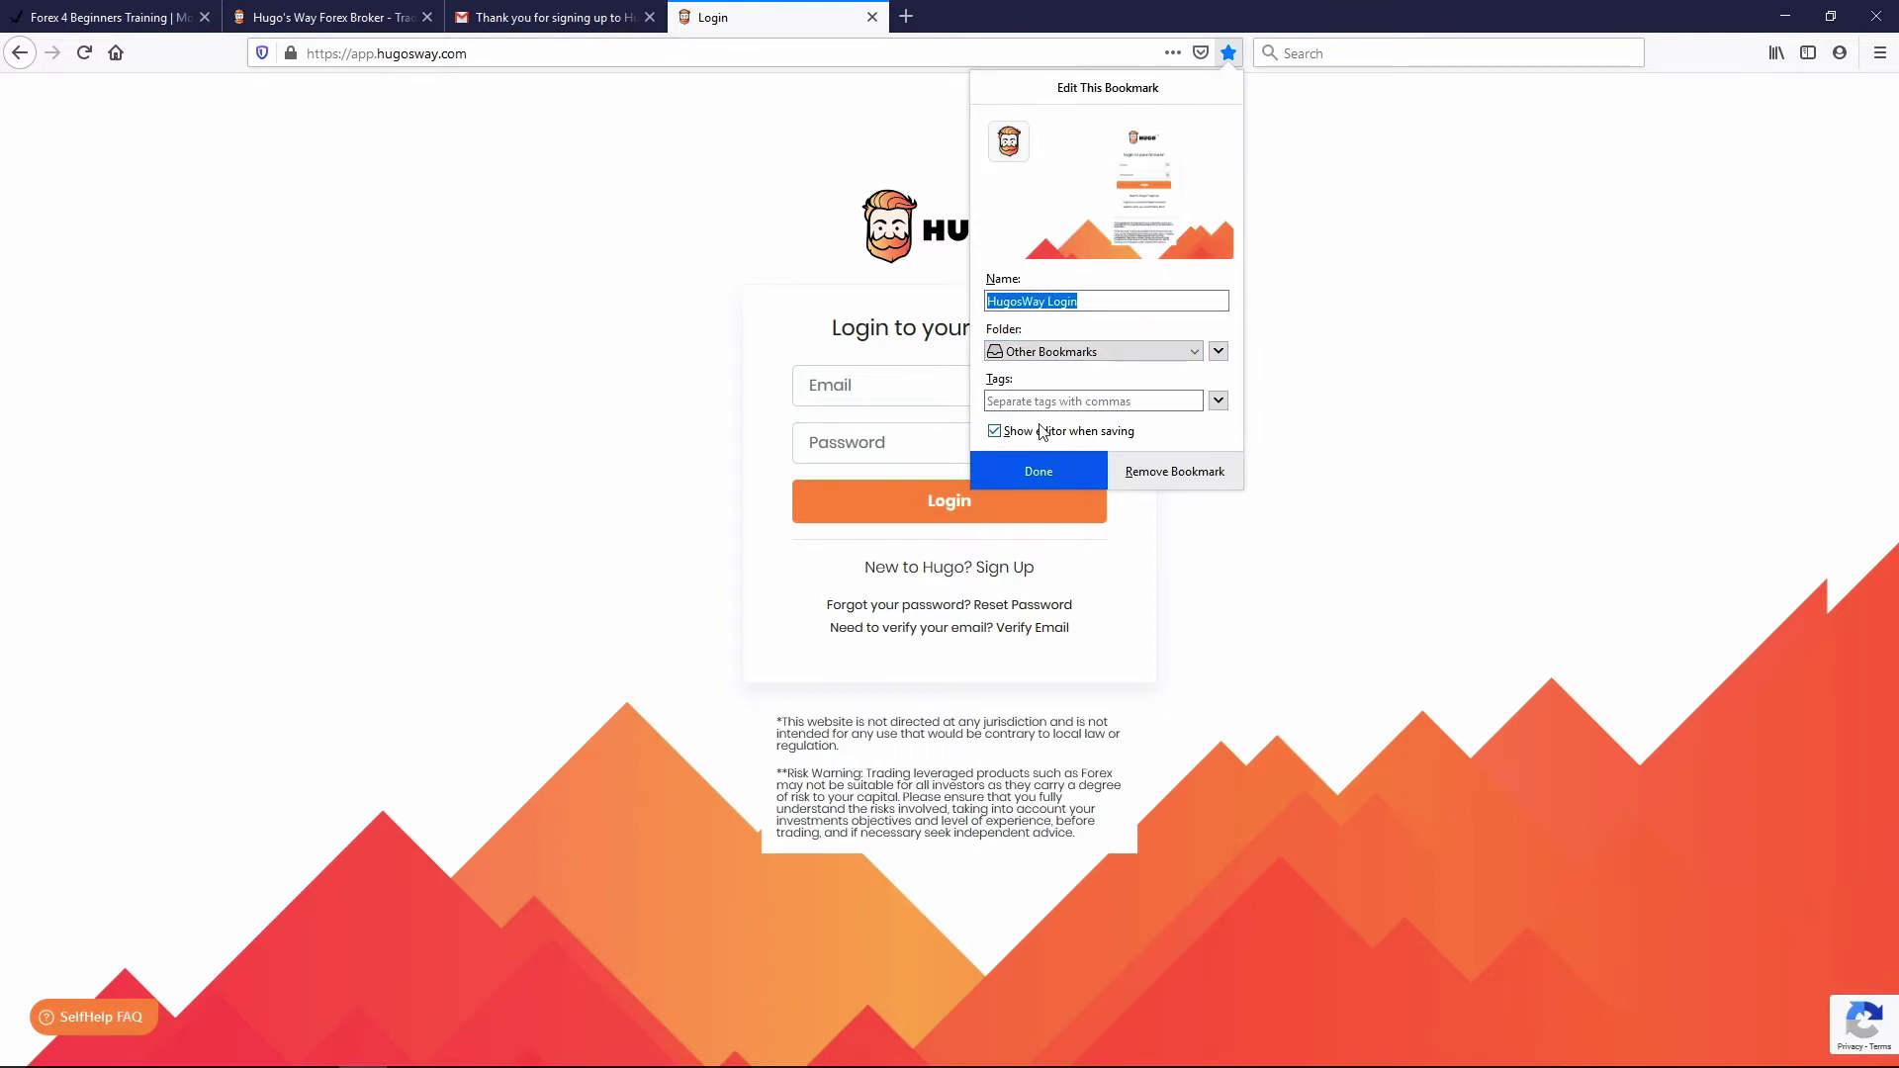
left_click(1076, 472)
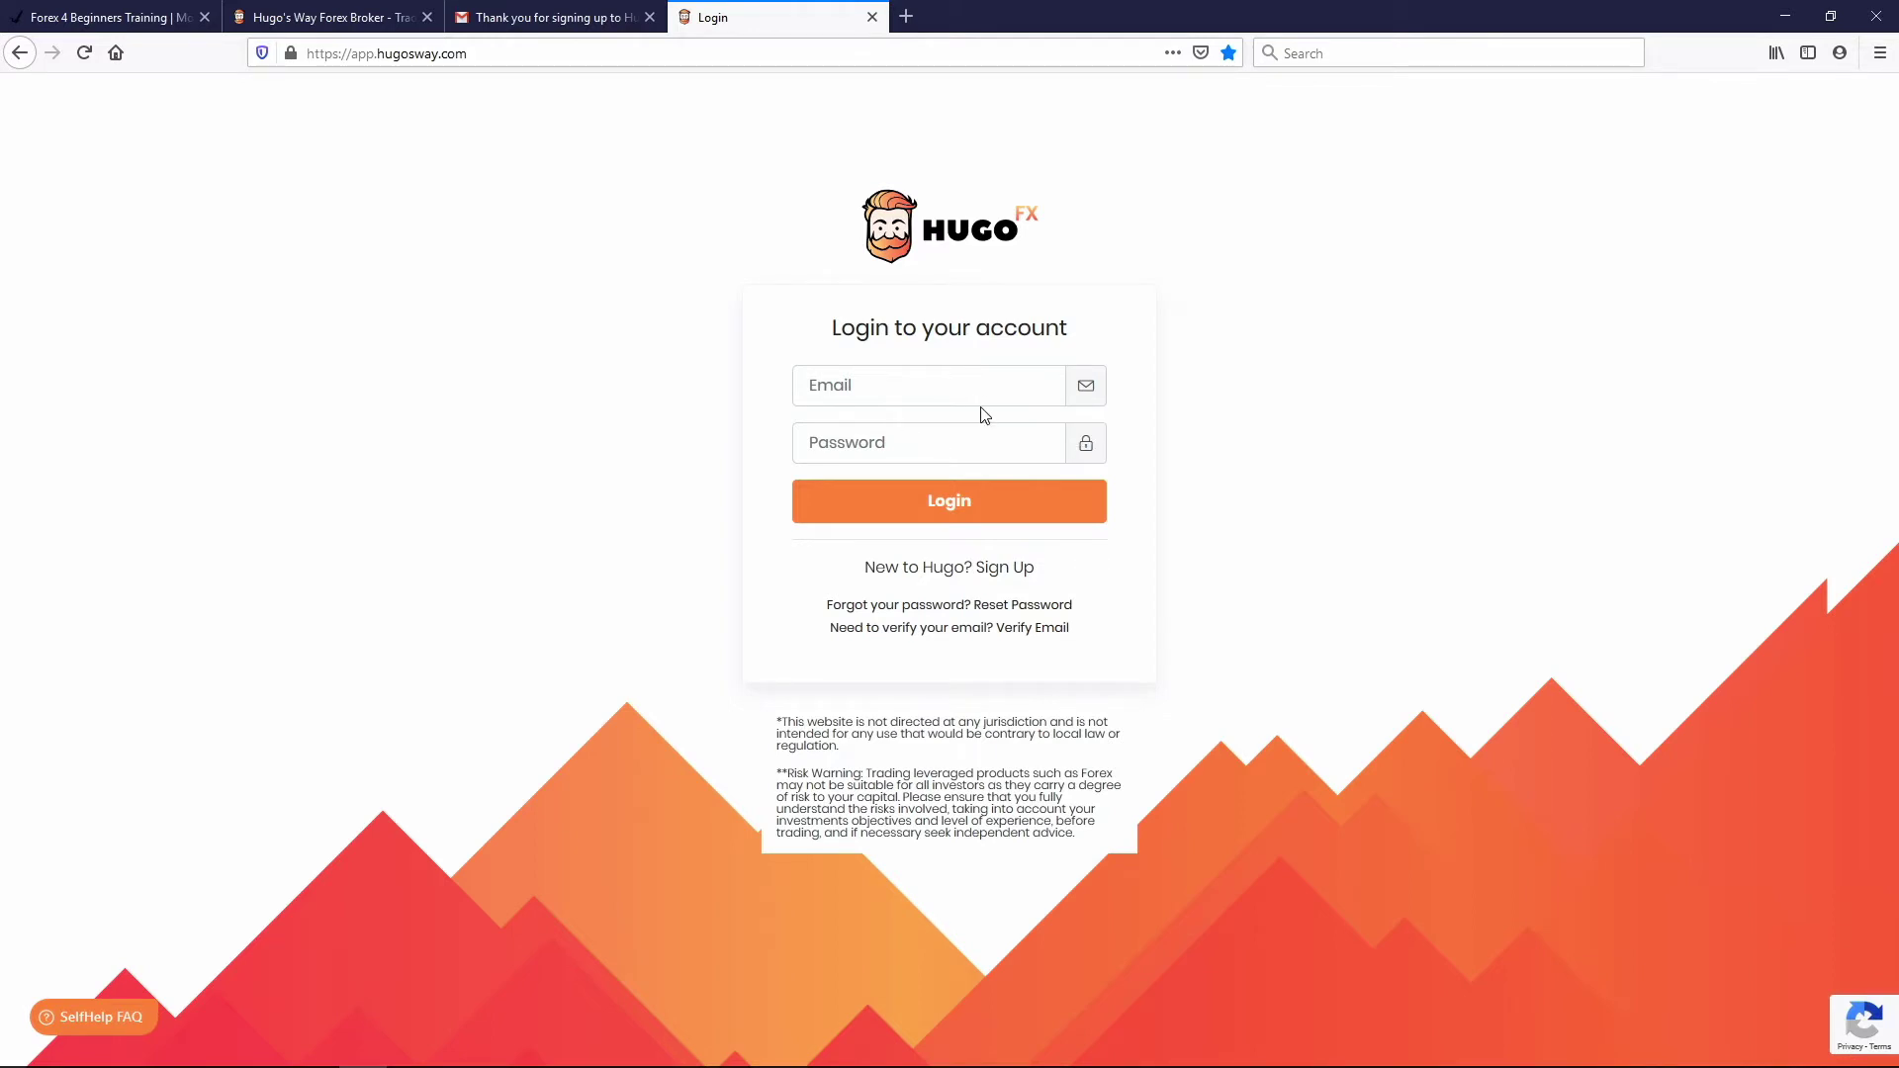
Autofill the saved e-mail and password and log in to the Dashboard.
left_click(887, 388)
left_click(890, 415)
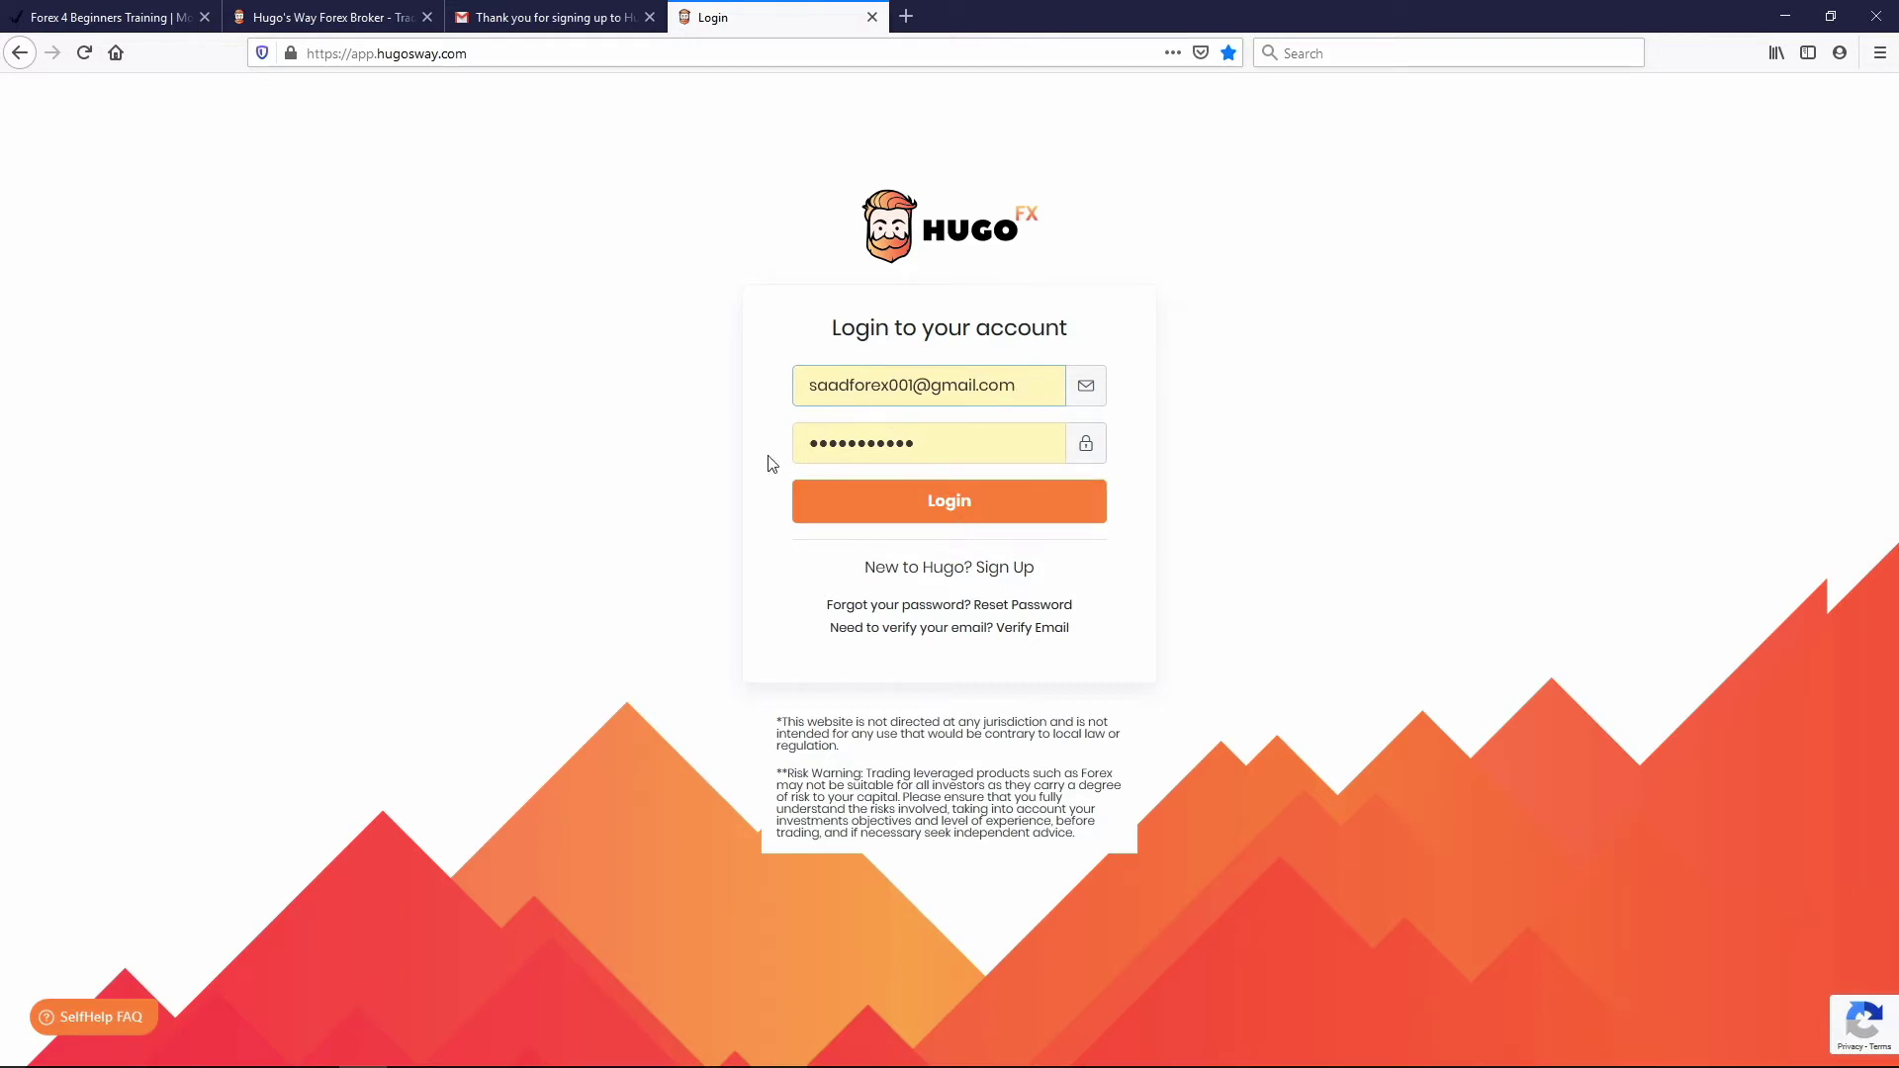
left_click(966, 512)
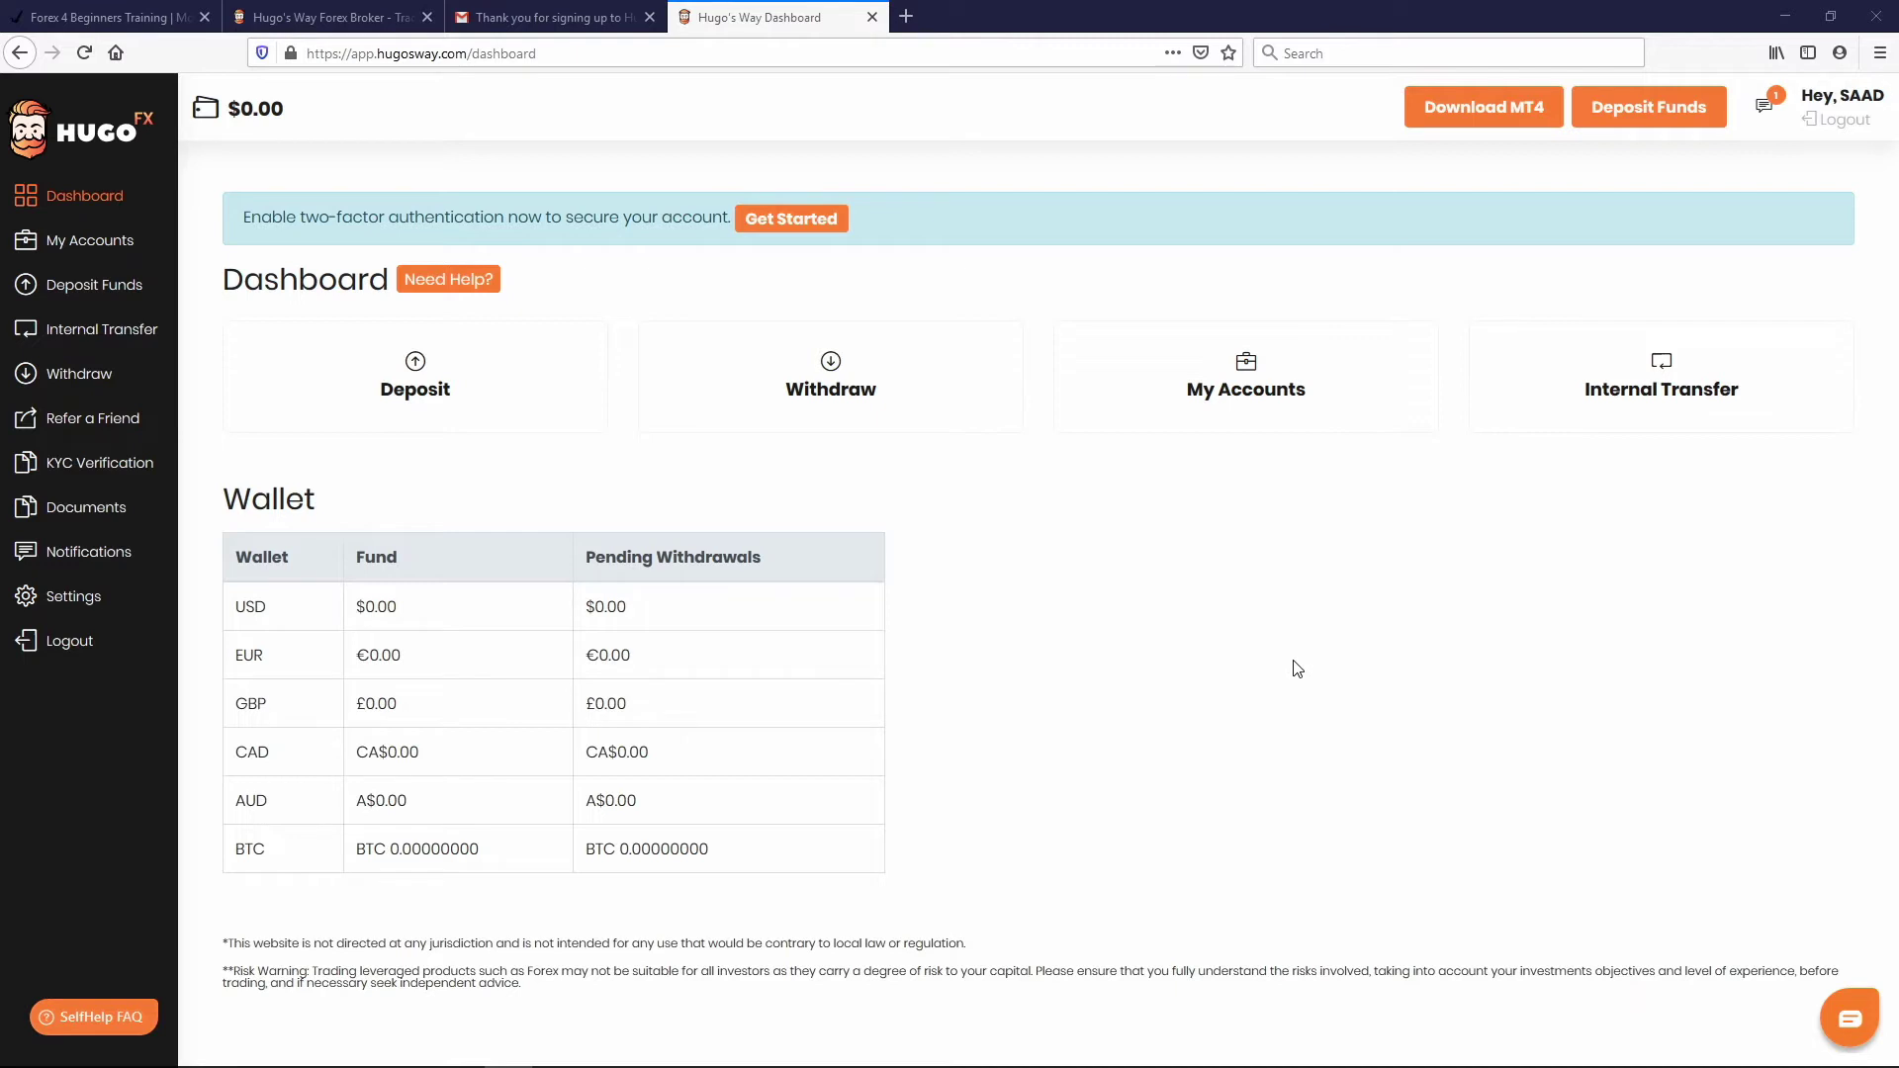
Go to Settings, select the support PIN, and bring up the support chat panel.
left_click(71, 606)
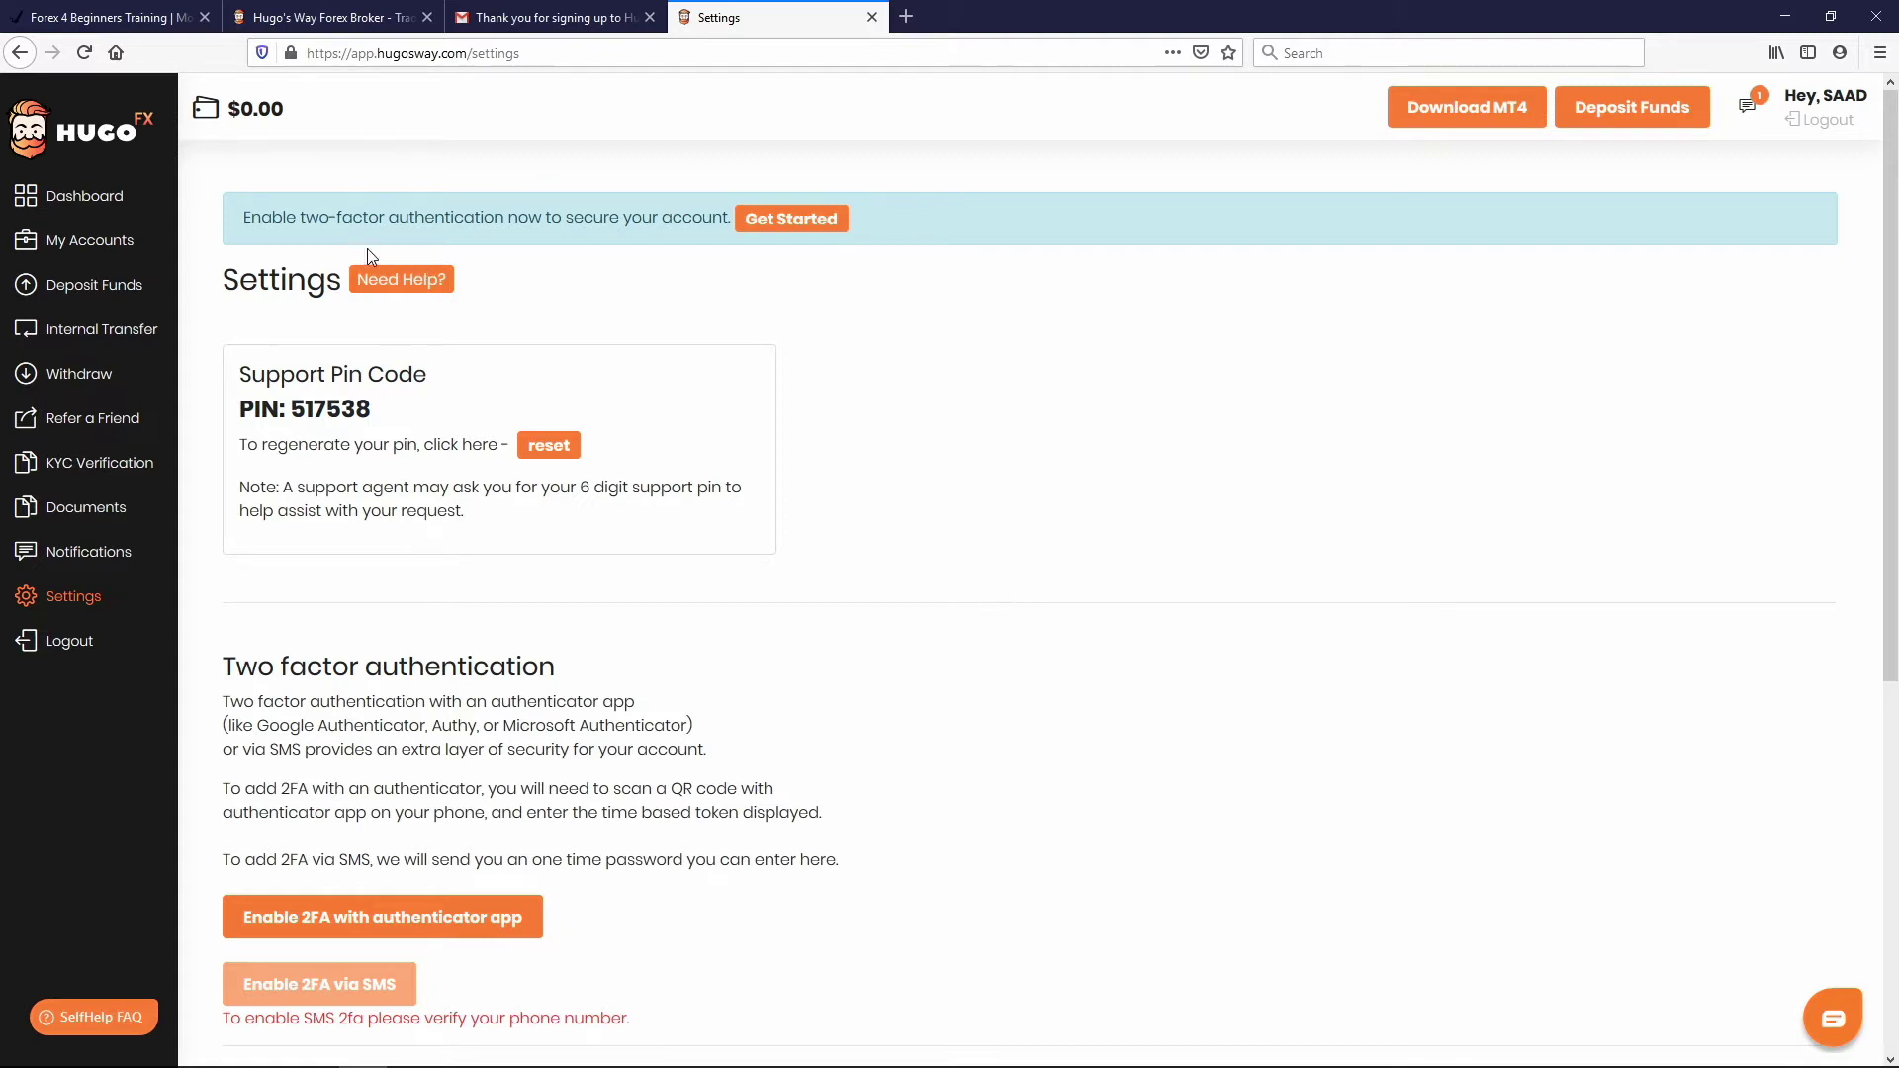
left_click_drag(394, 415, 293, 417)
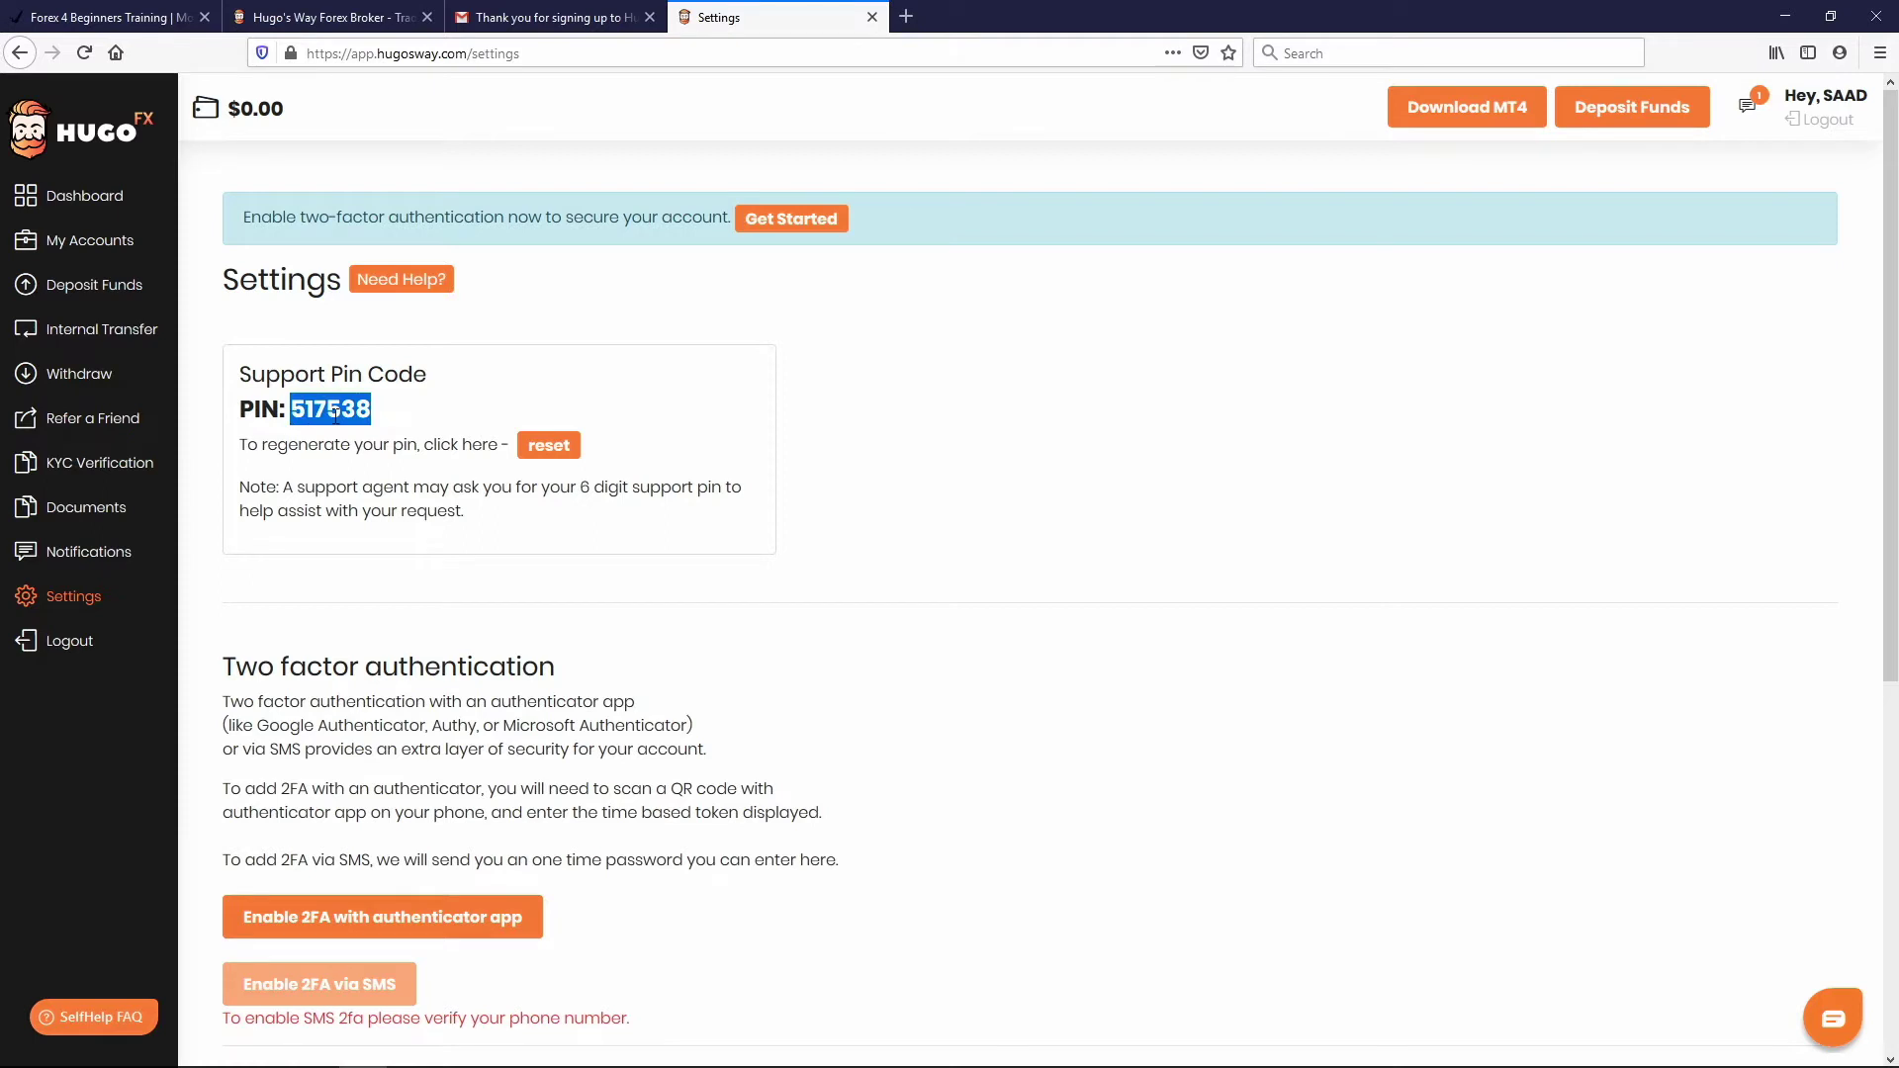
left_click(395, 421)
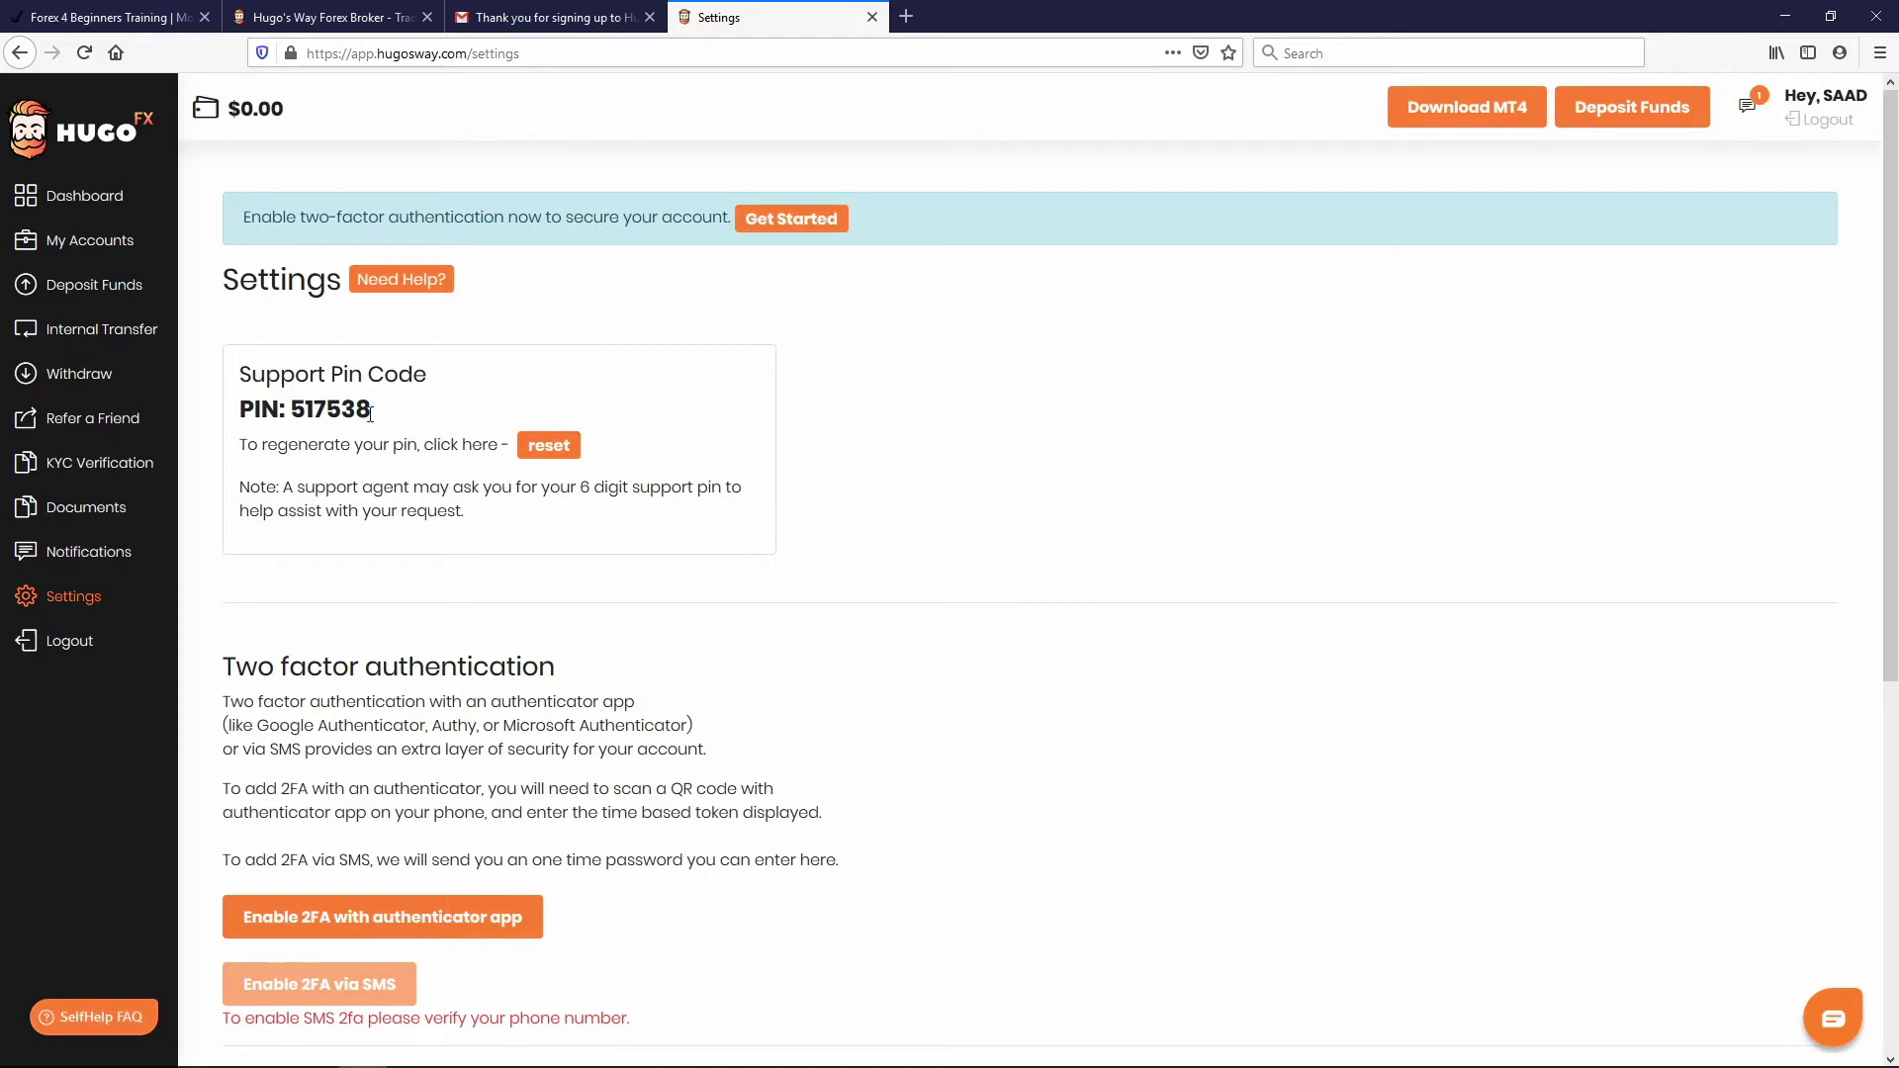
left_click_drag(381, 413, 240, 419)
left_click(1209, 544)
left_click(1831, 1026)
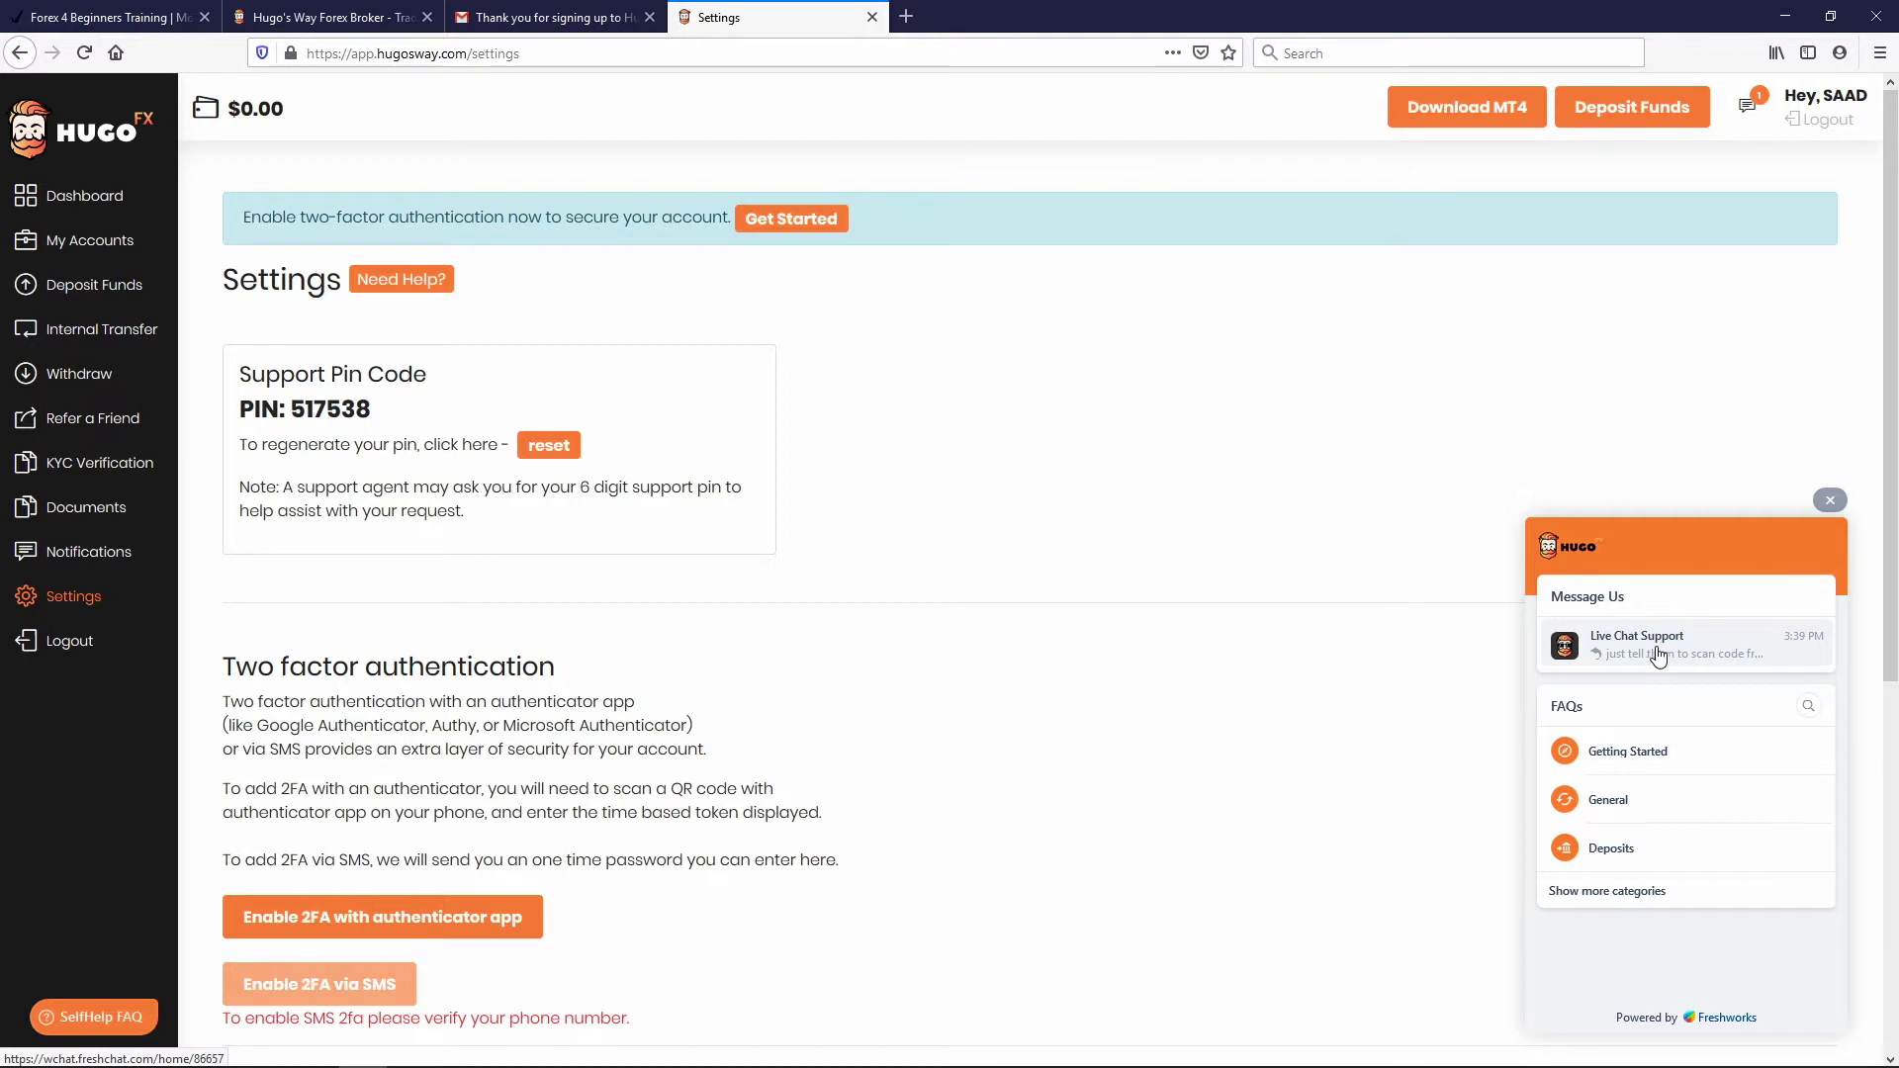
Open the Live Chat Support thread, allow push notifications, type test text, then close the chat.
left_click(1662, 653)
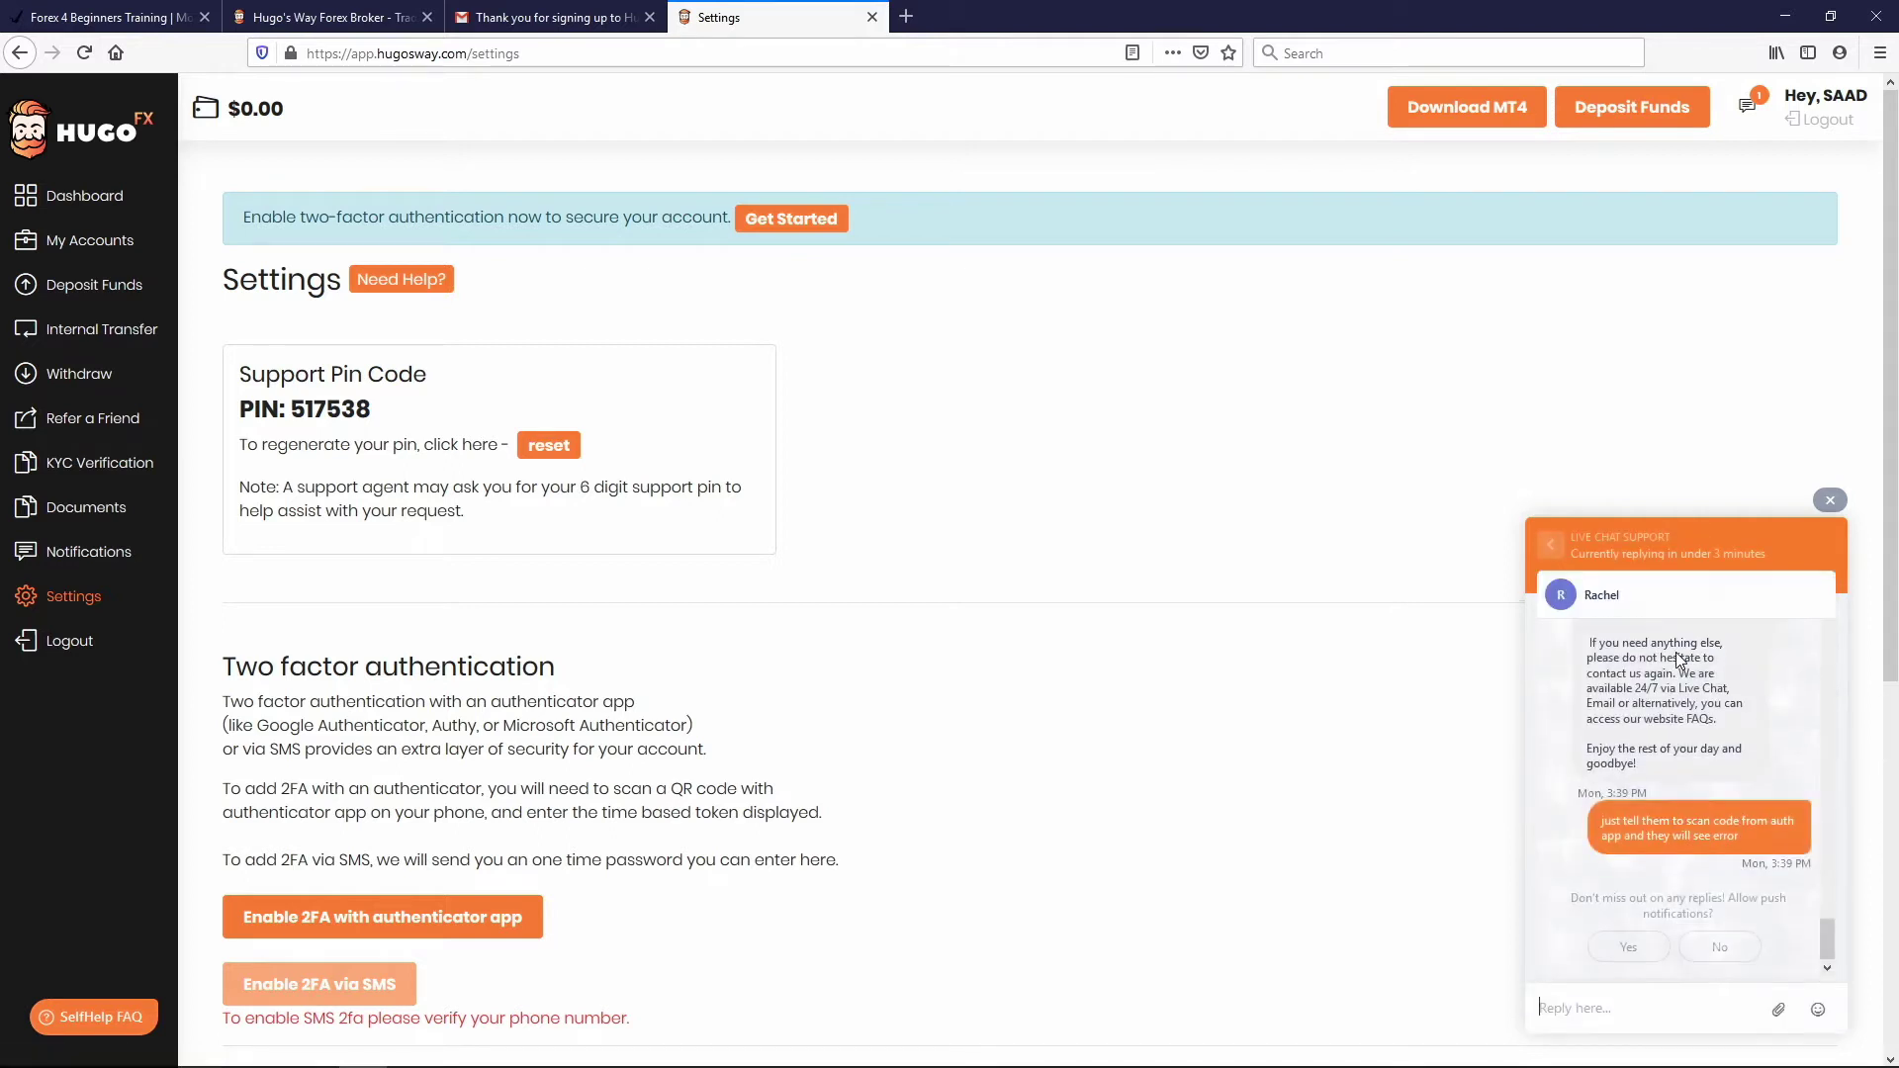
left_click(1630, 947)
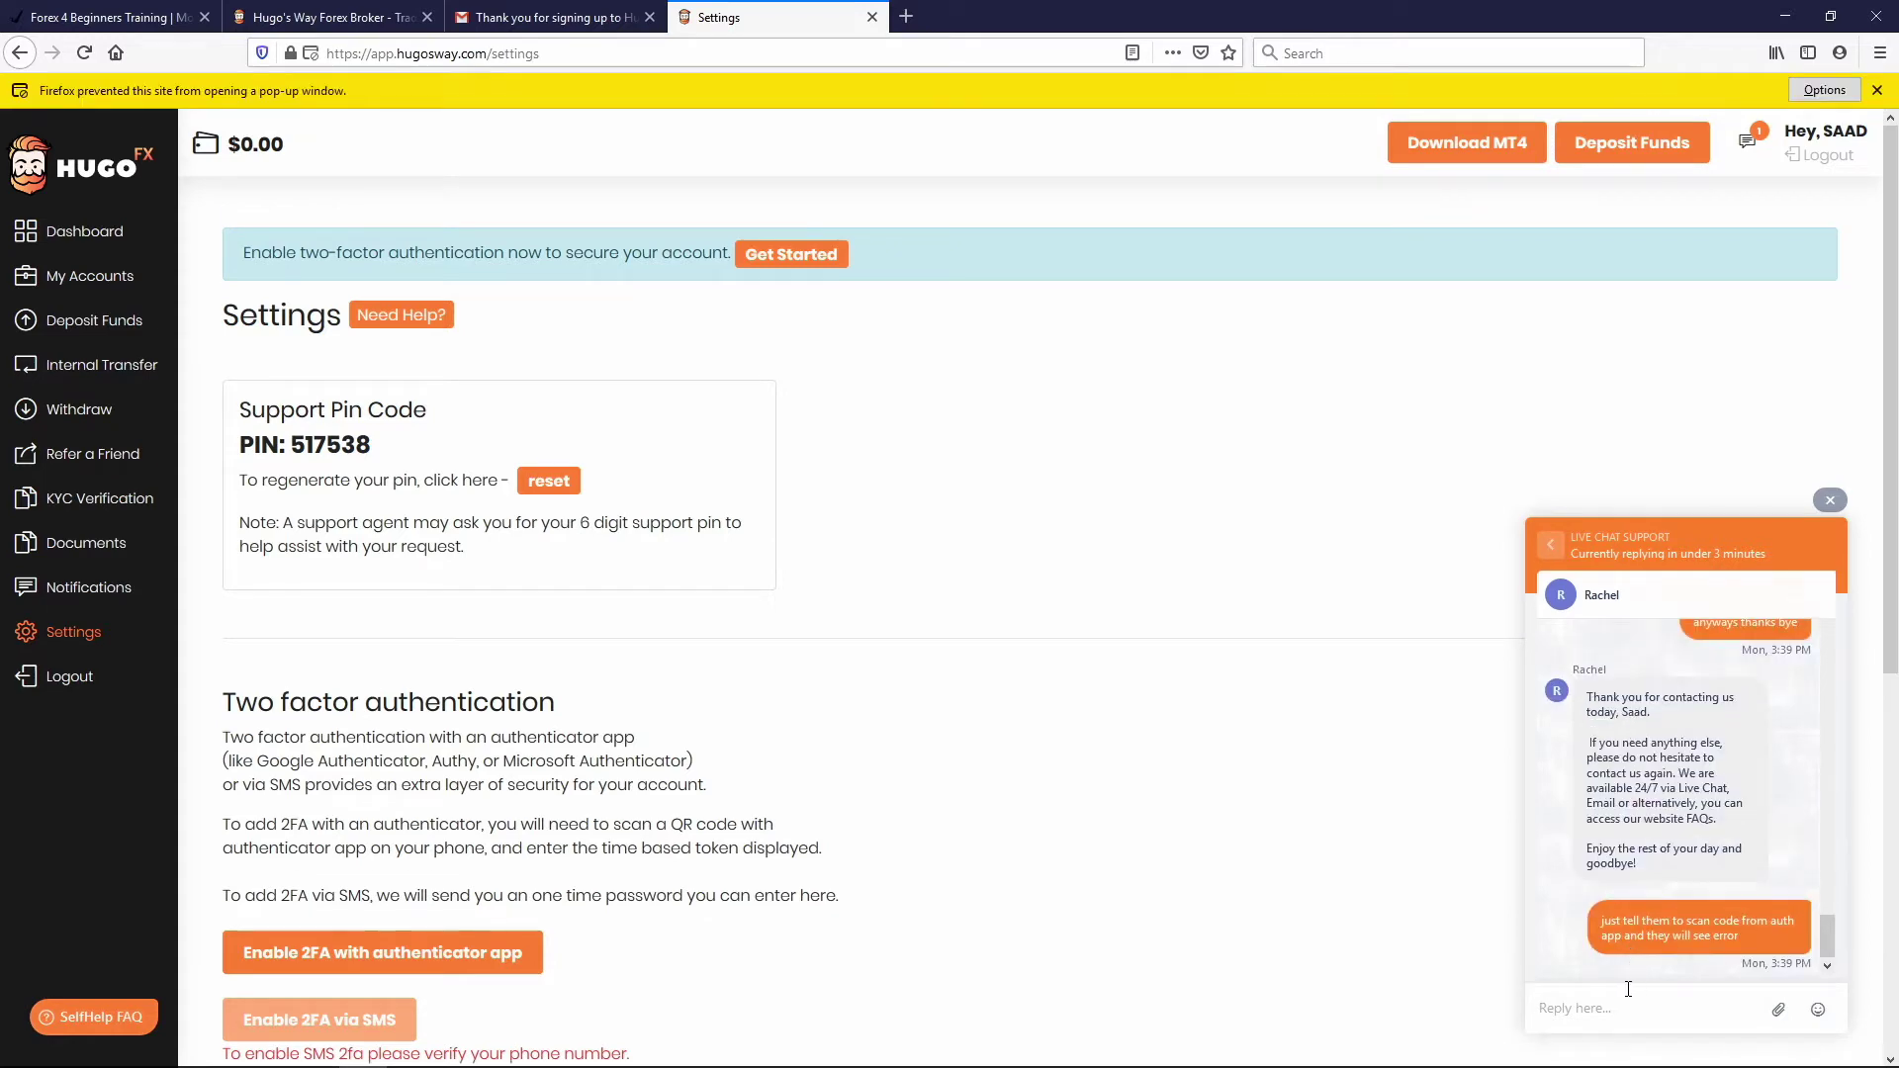
scroll(1717, 782, "up", 5)
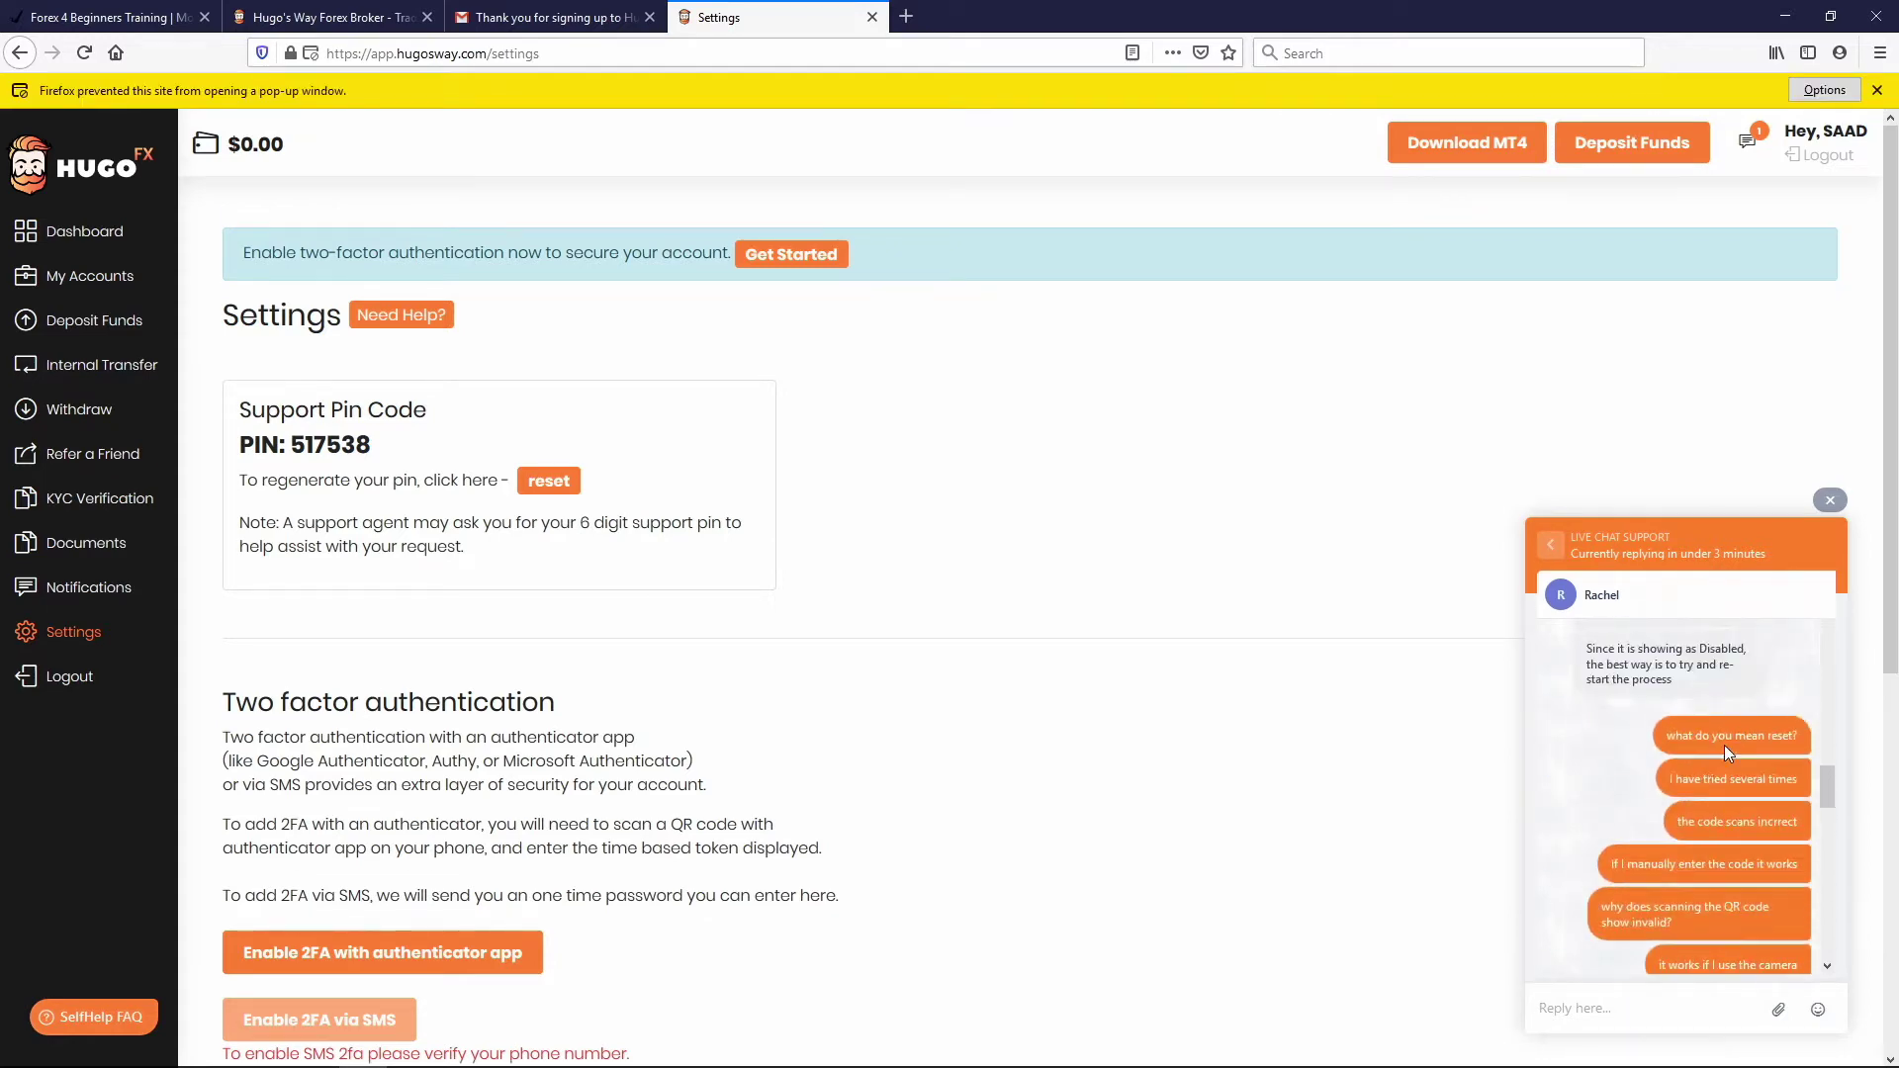
scroll(1720, 740, "down", 5)
scroll(1615, 1019, "down", 5)
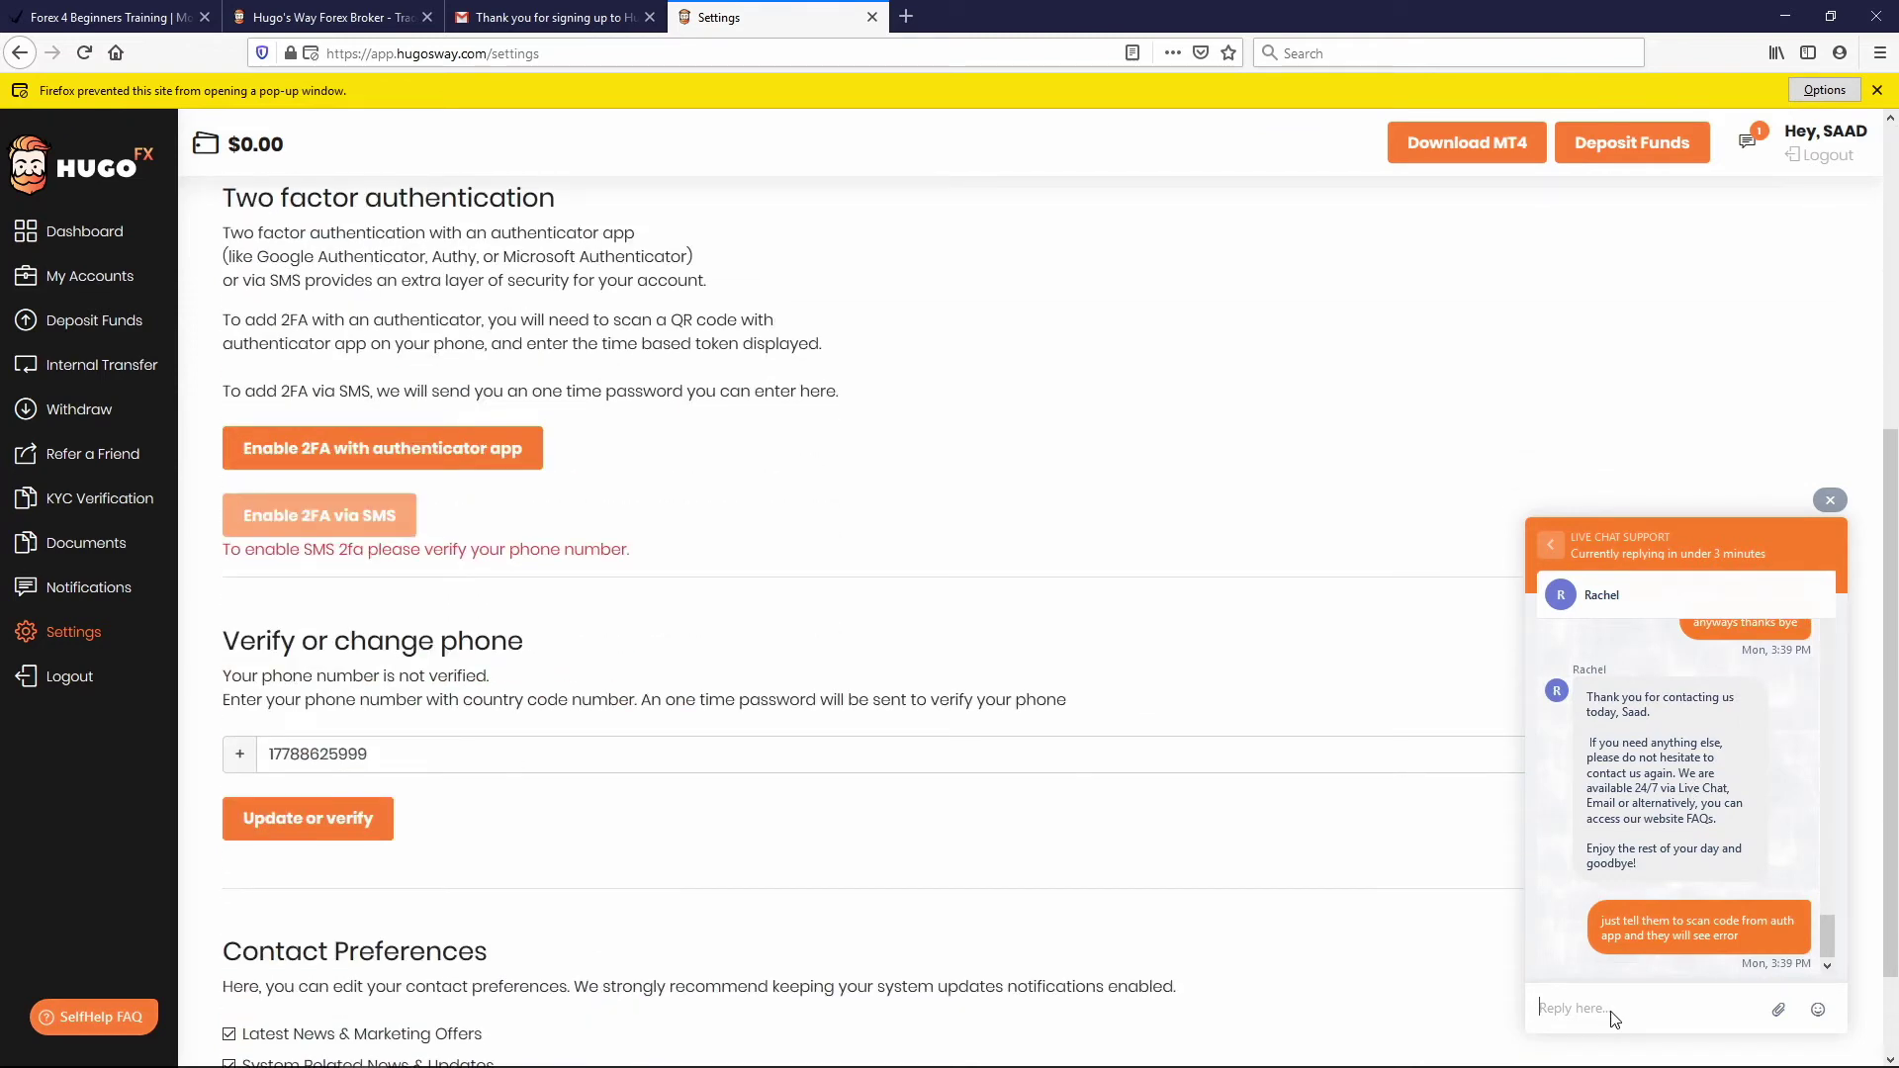
type("vkjvfskdjfskl")
left_click(1548, 552)
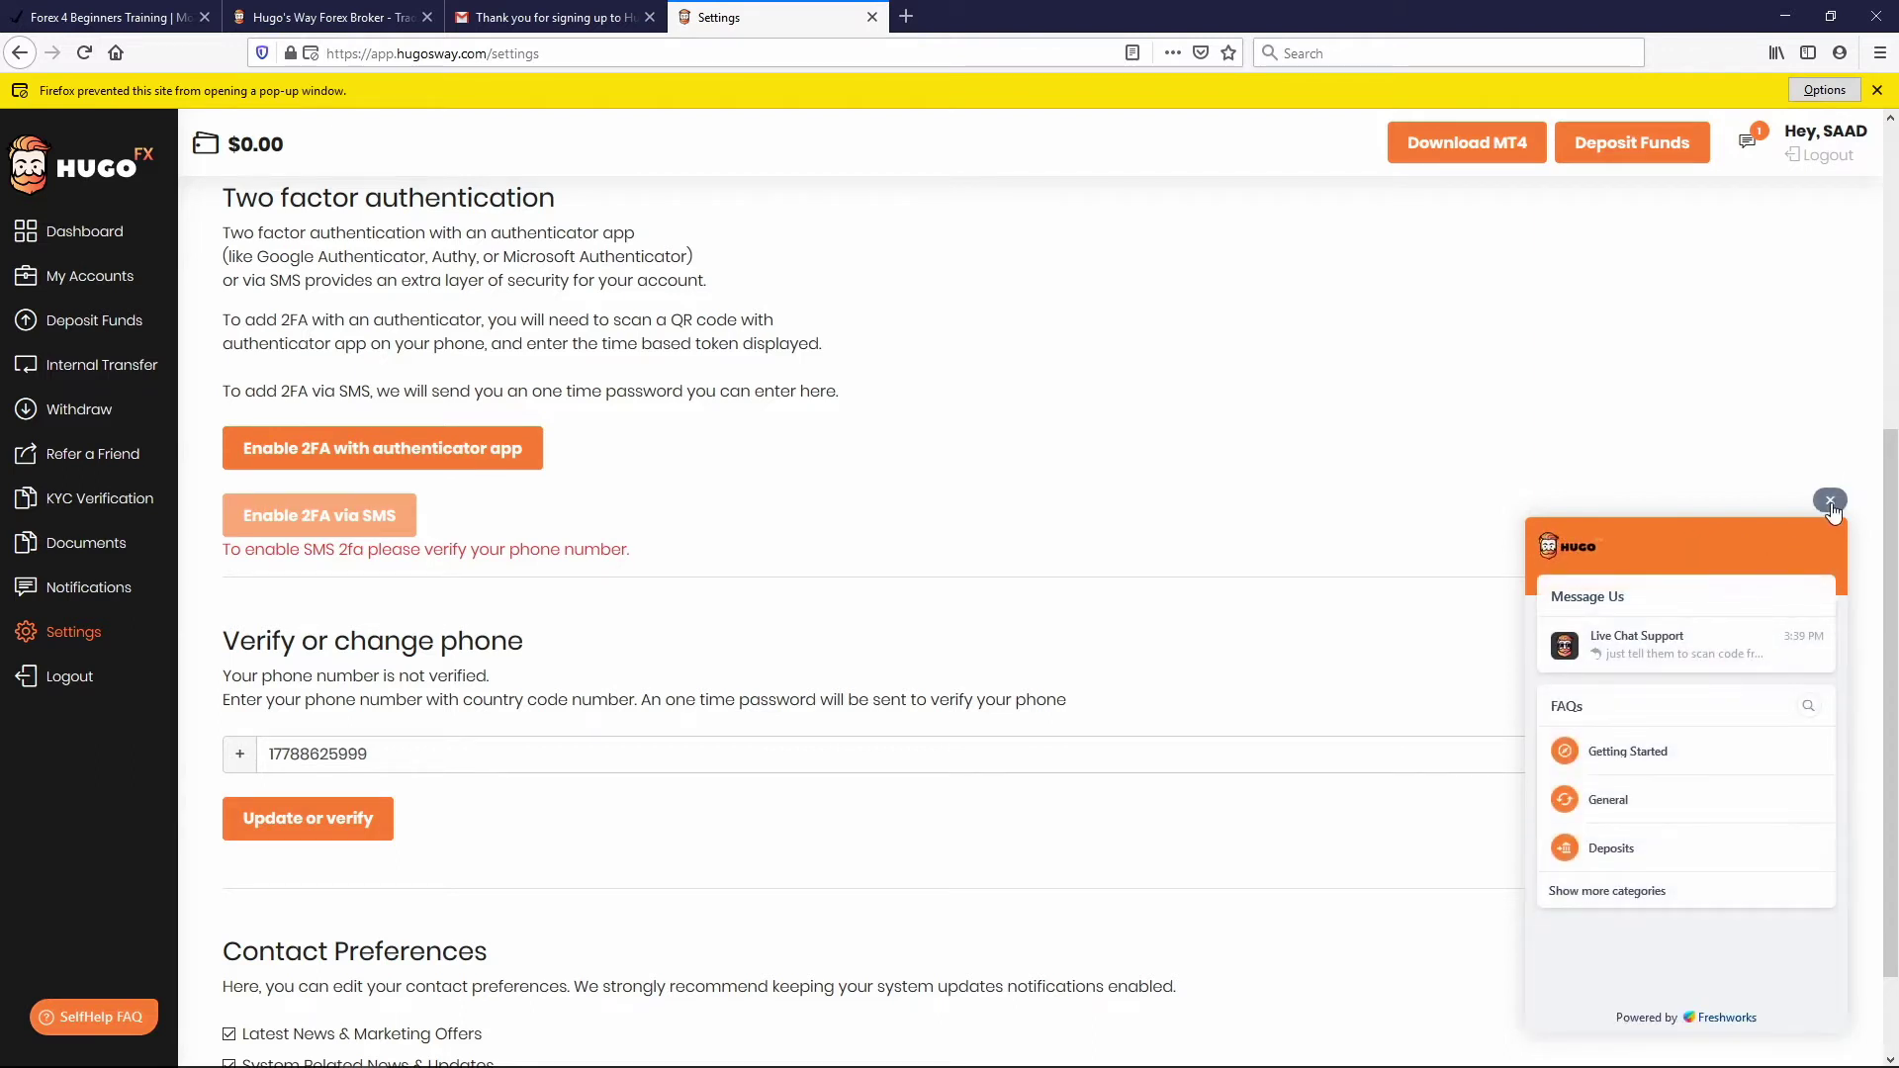
left_click(1702, 641)
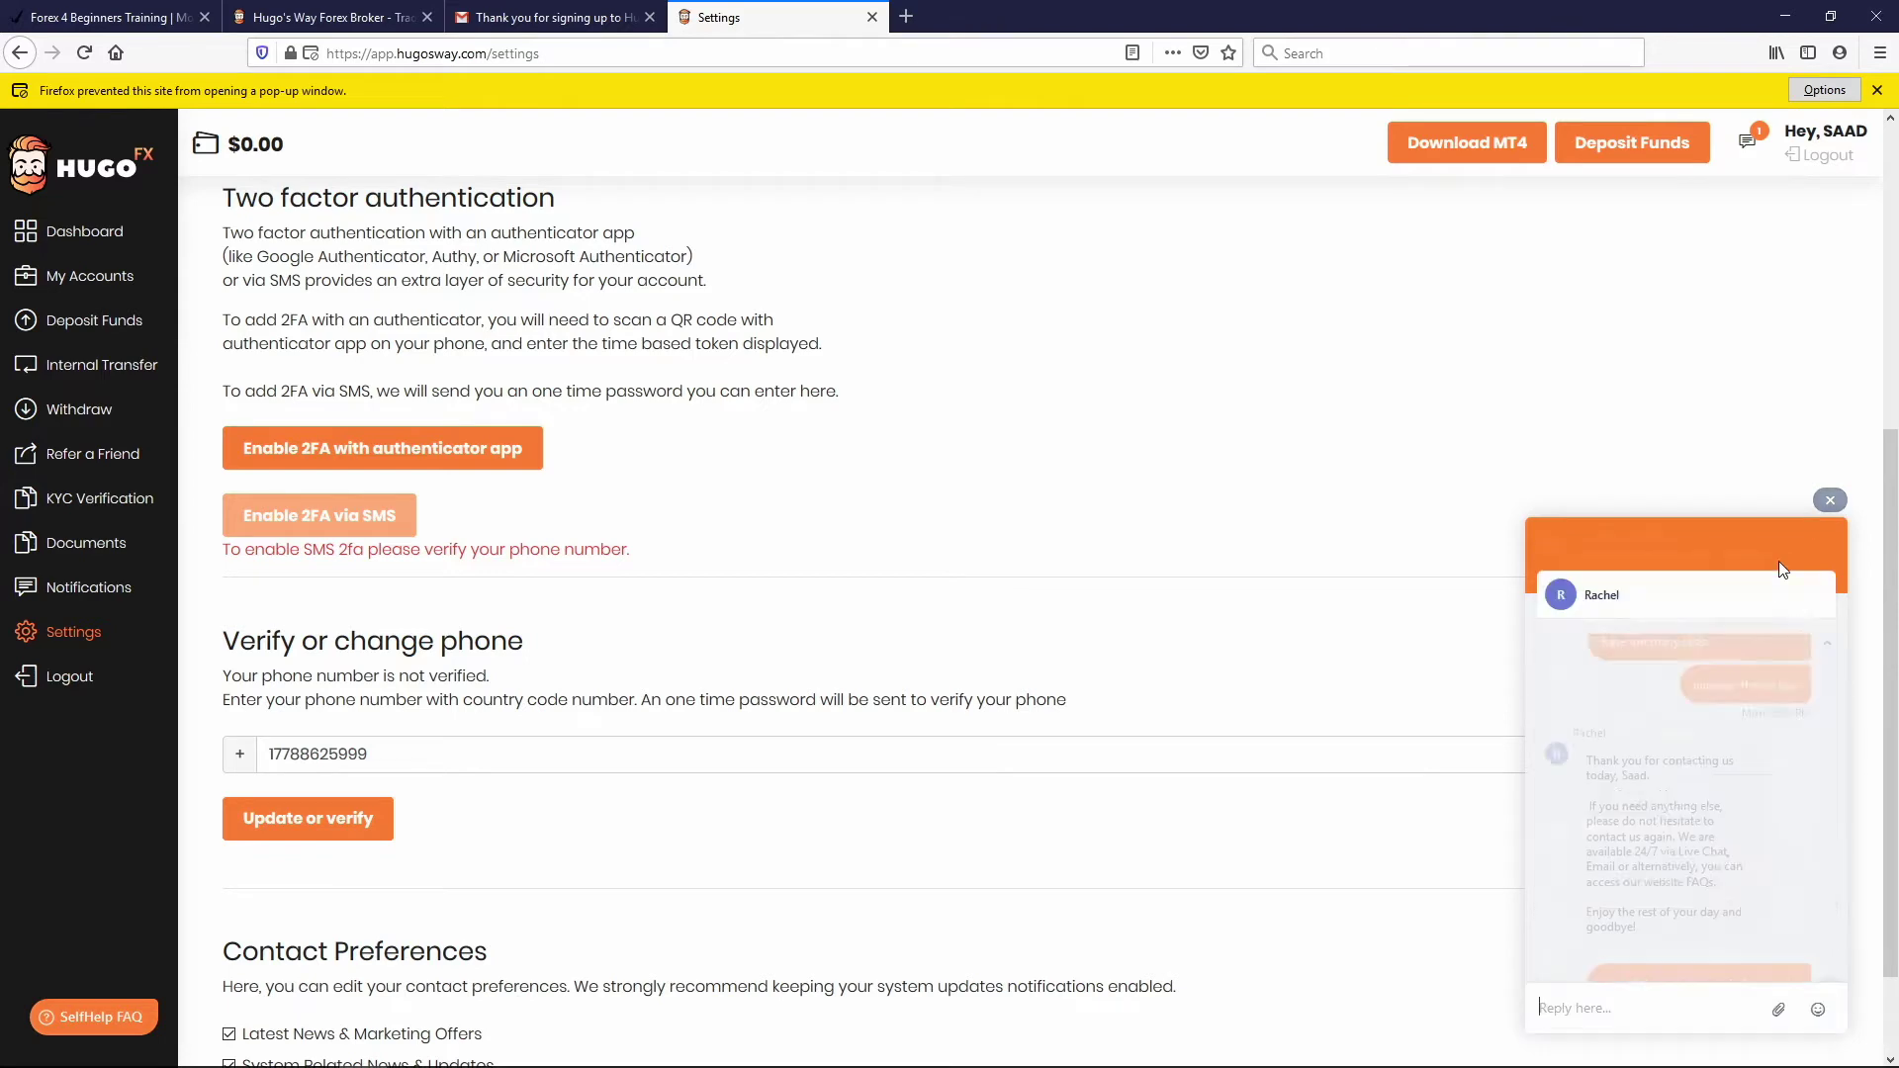
left_click(1830, 500)
Select and deselect the support PIN on the Settings page.
scroll(693, 524, "up", 5)
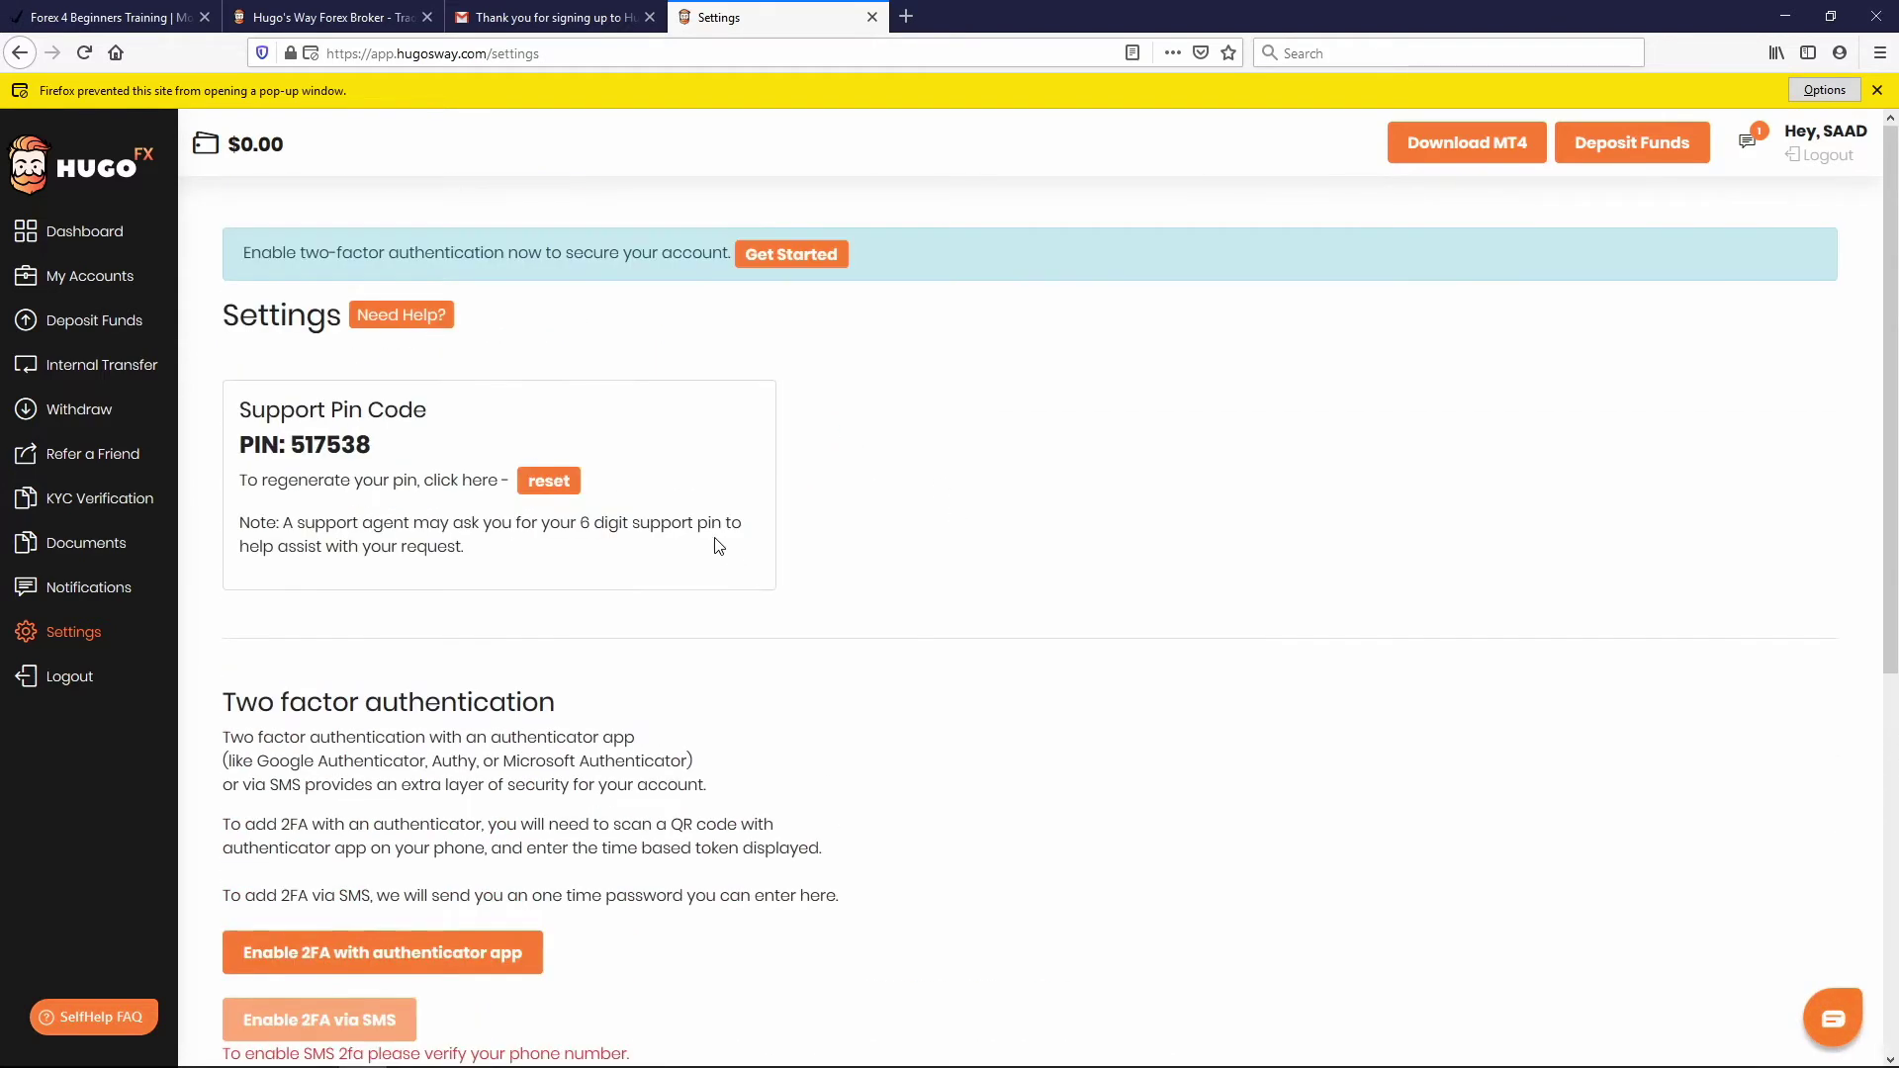
left_click_drag(372, 445, 239, 445)
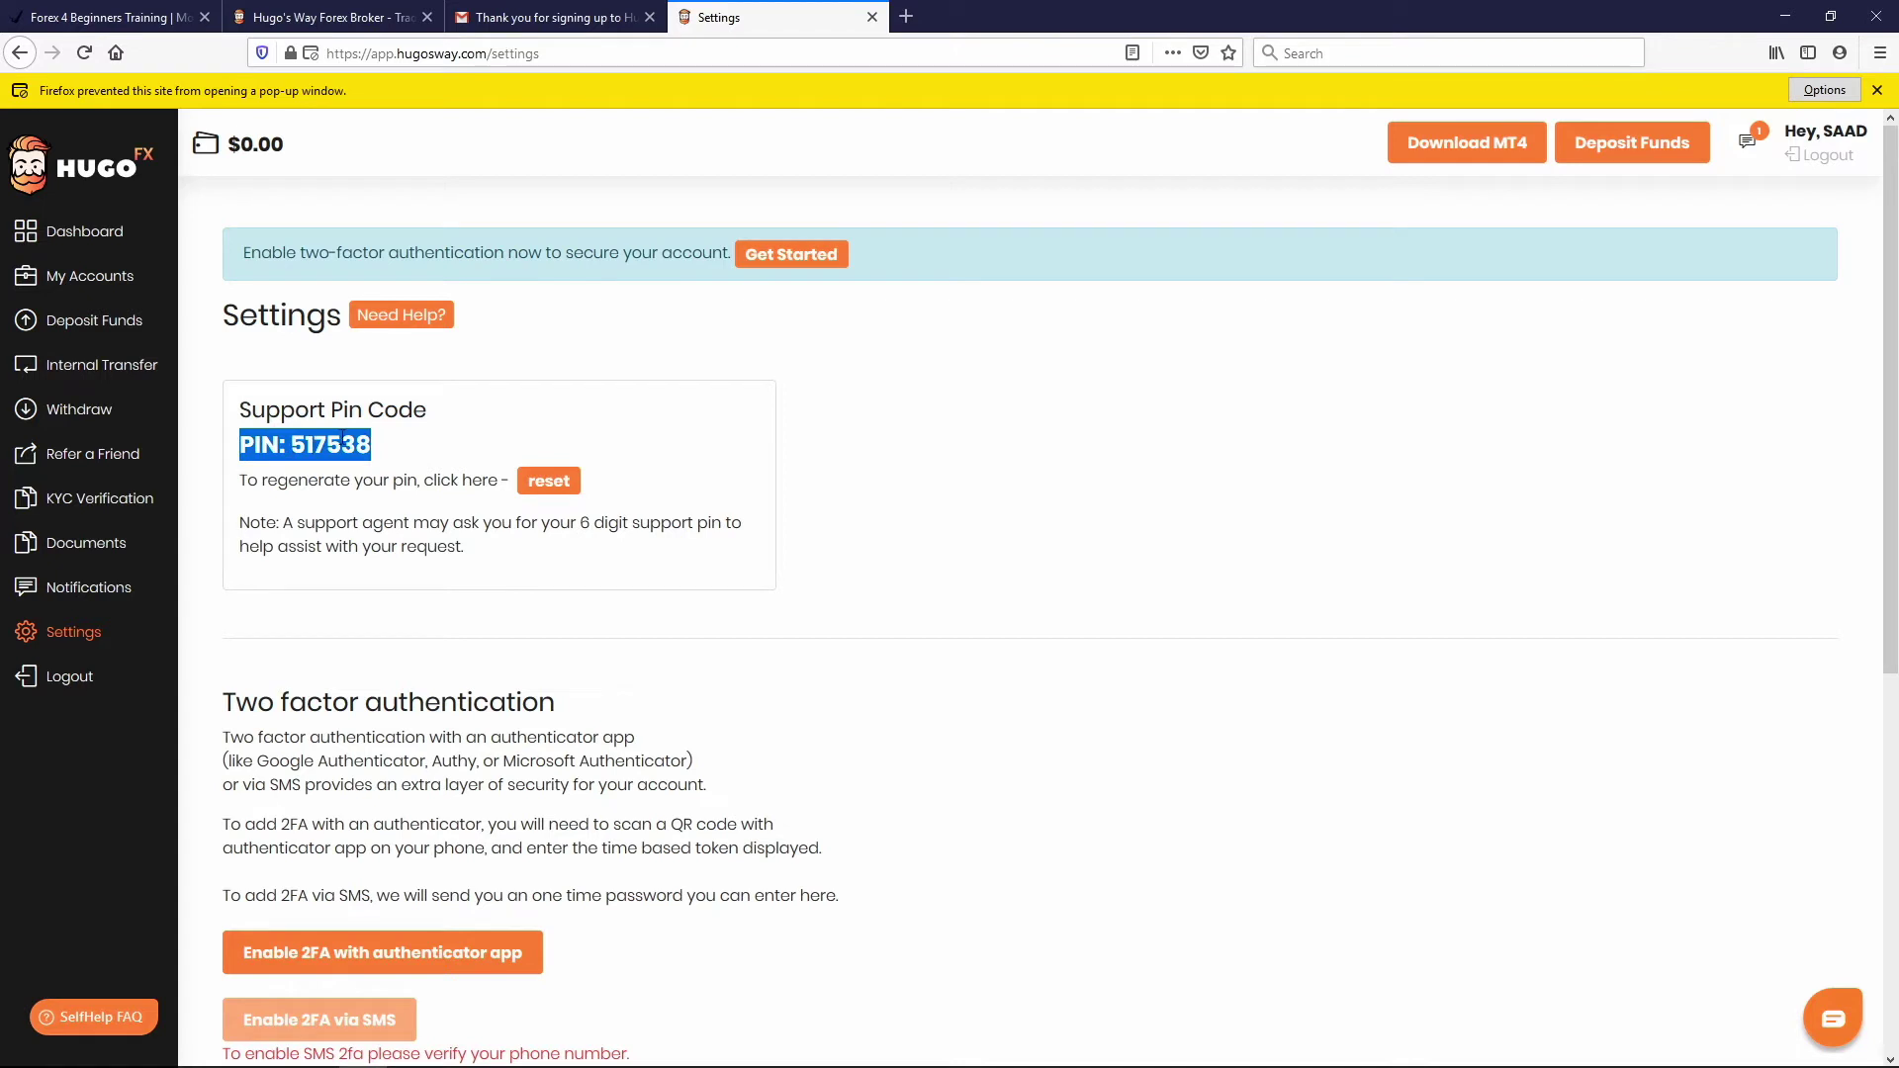
left_click(376, 450)
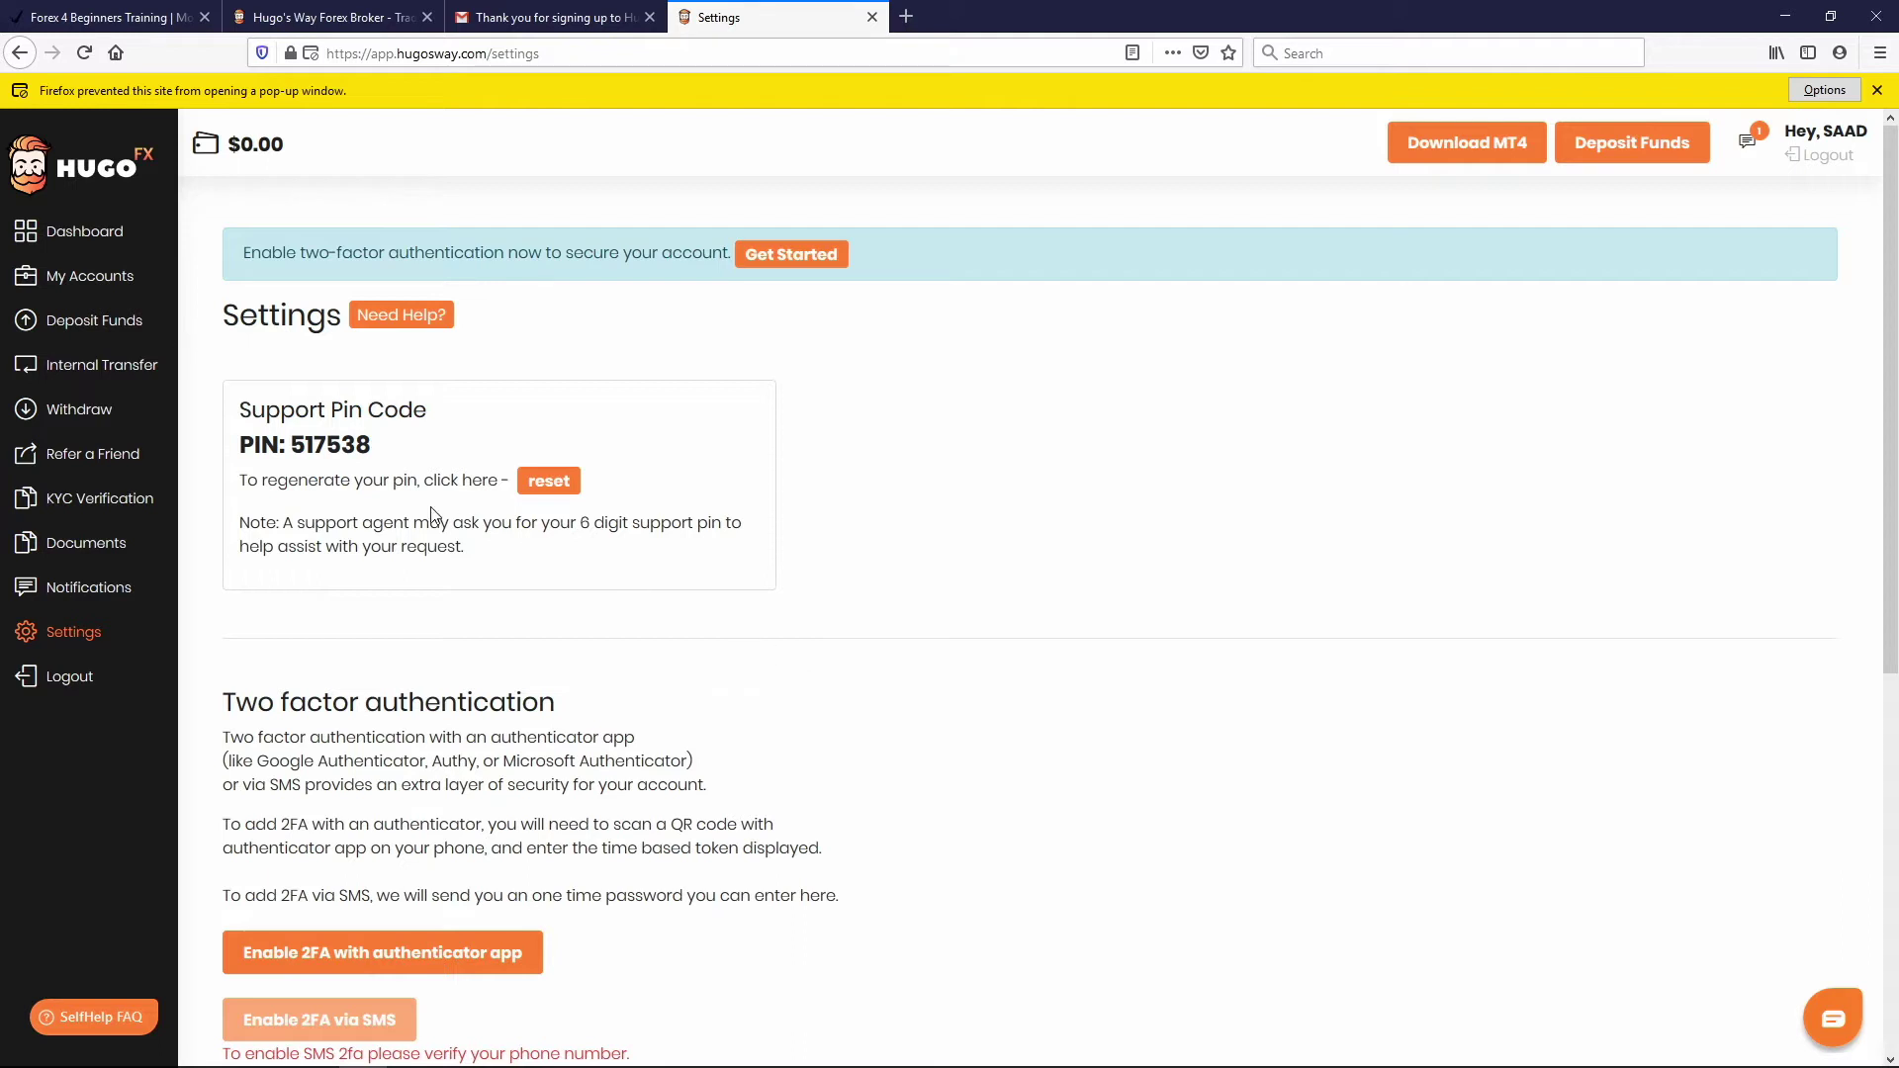
left_click_drag(373, 445, 293, 444)
left_click(960, 433)
scroll(396, 450, "down", 1)
scroll(406, 452, "up", 1)
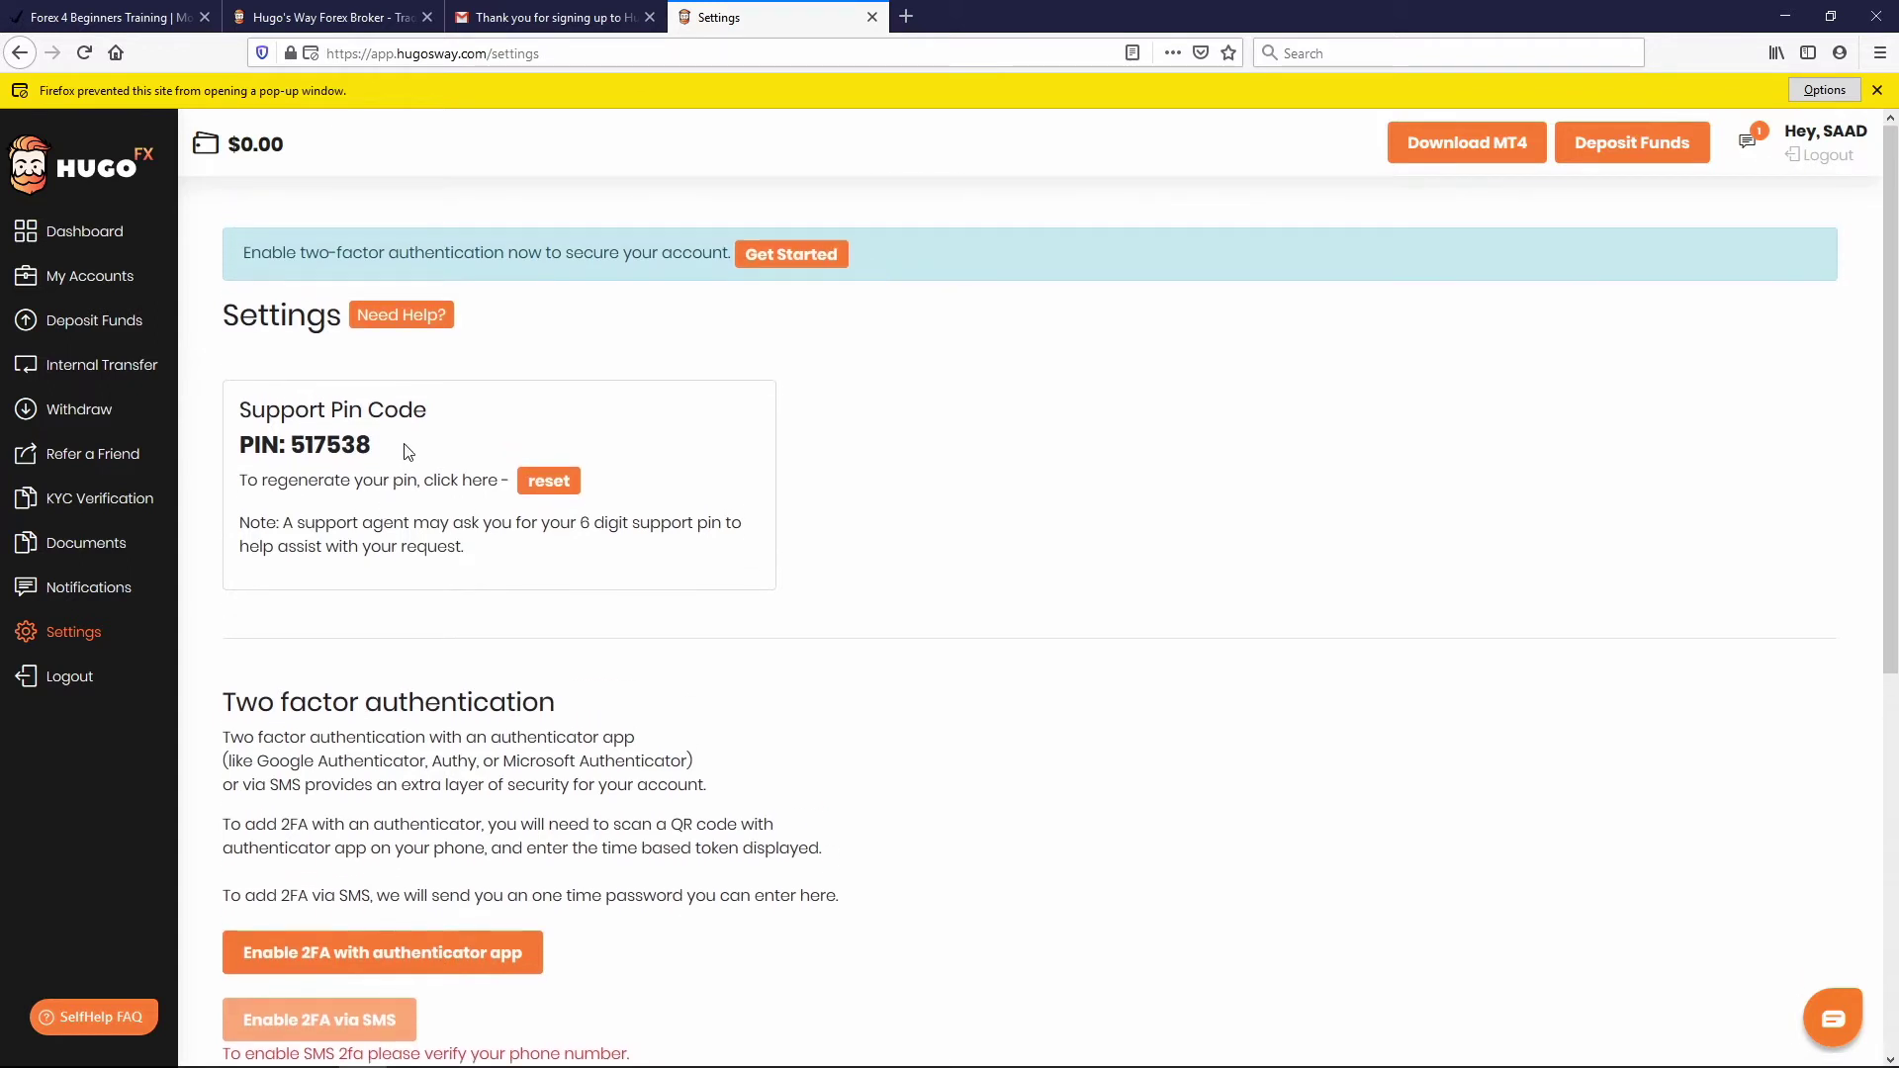
Reopen the live chat thread, close the chat panel, and scroll down to the 2FA section.
left_click(1833, 1011)
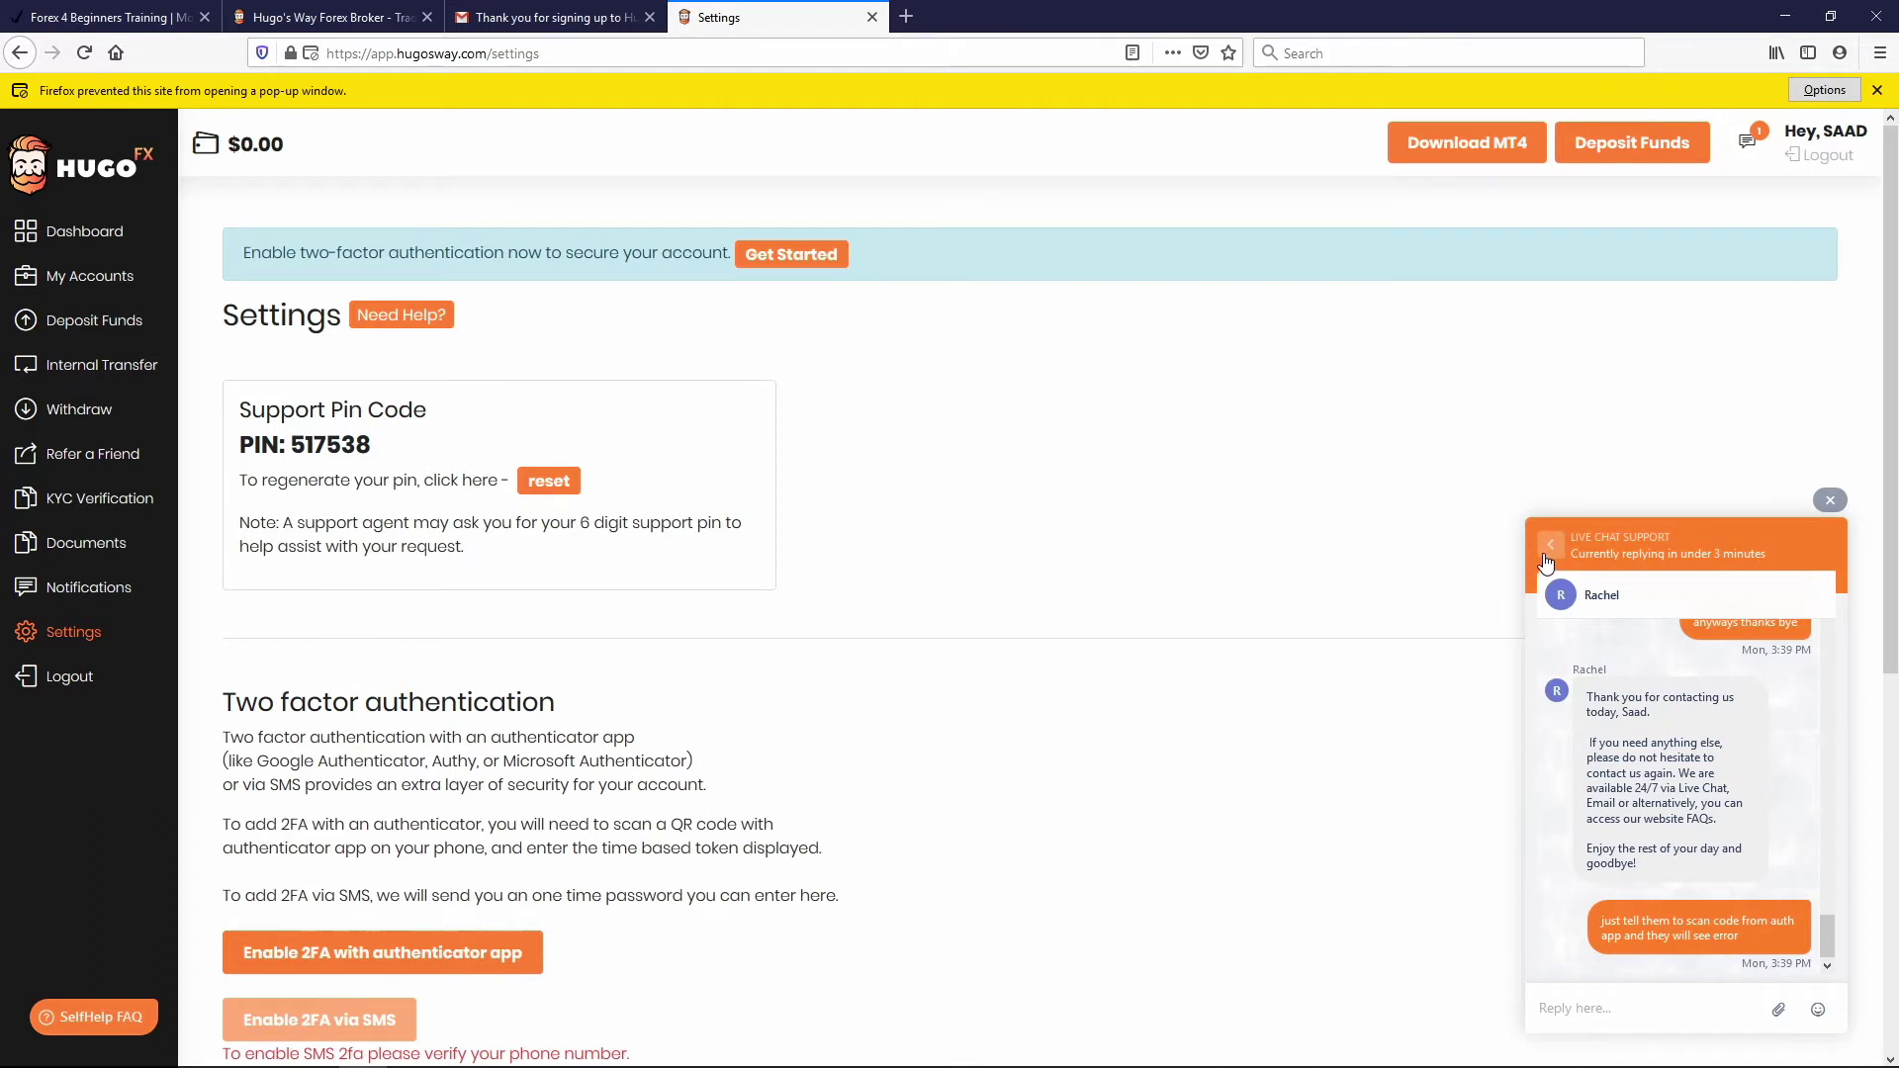
left_click(1549, 545)
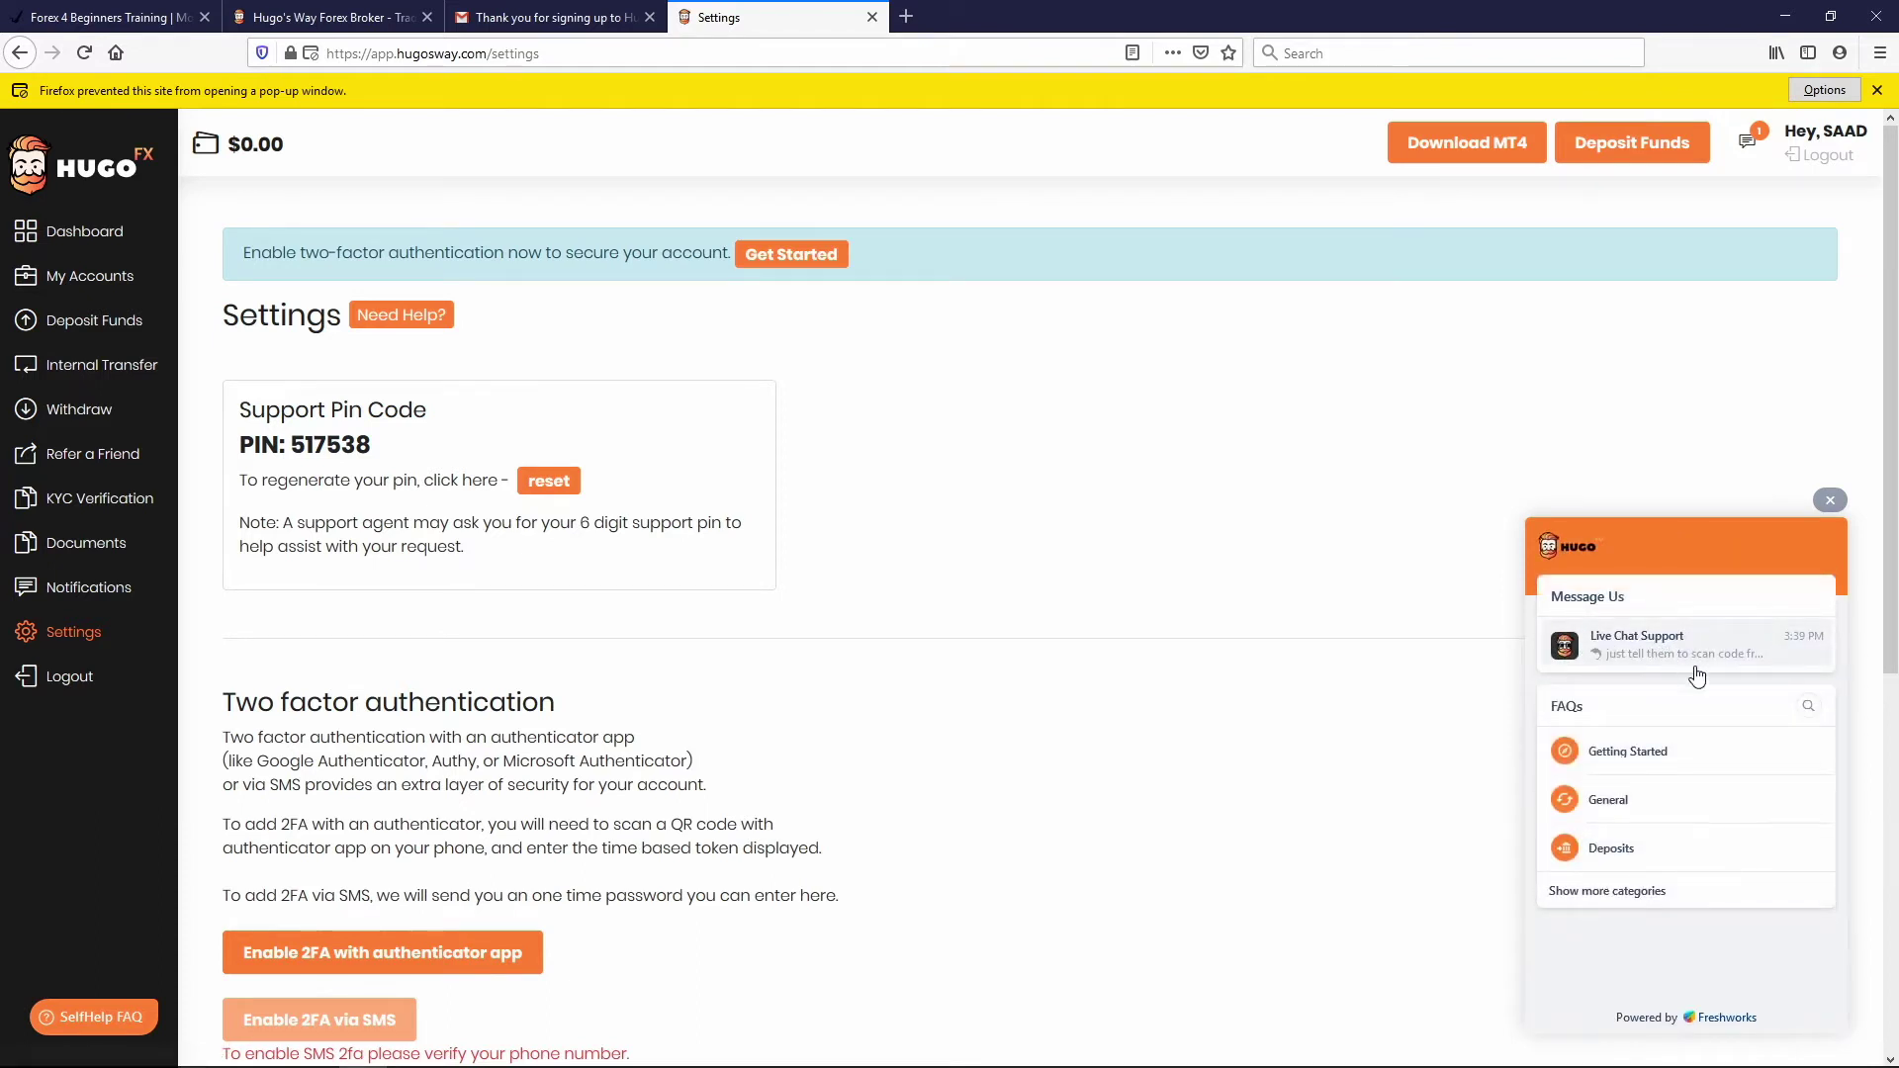
left_click(1681, 643)
left_click(1679, 1007)
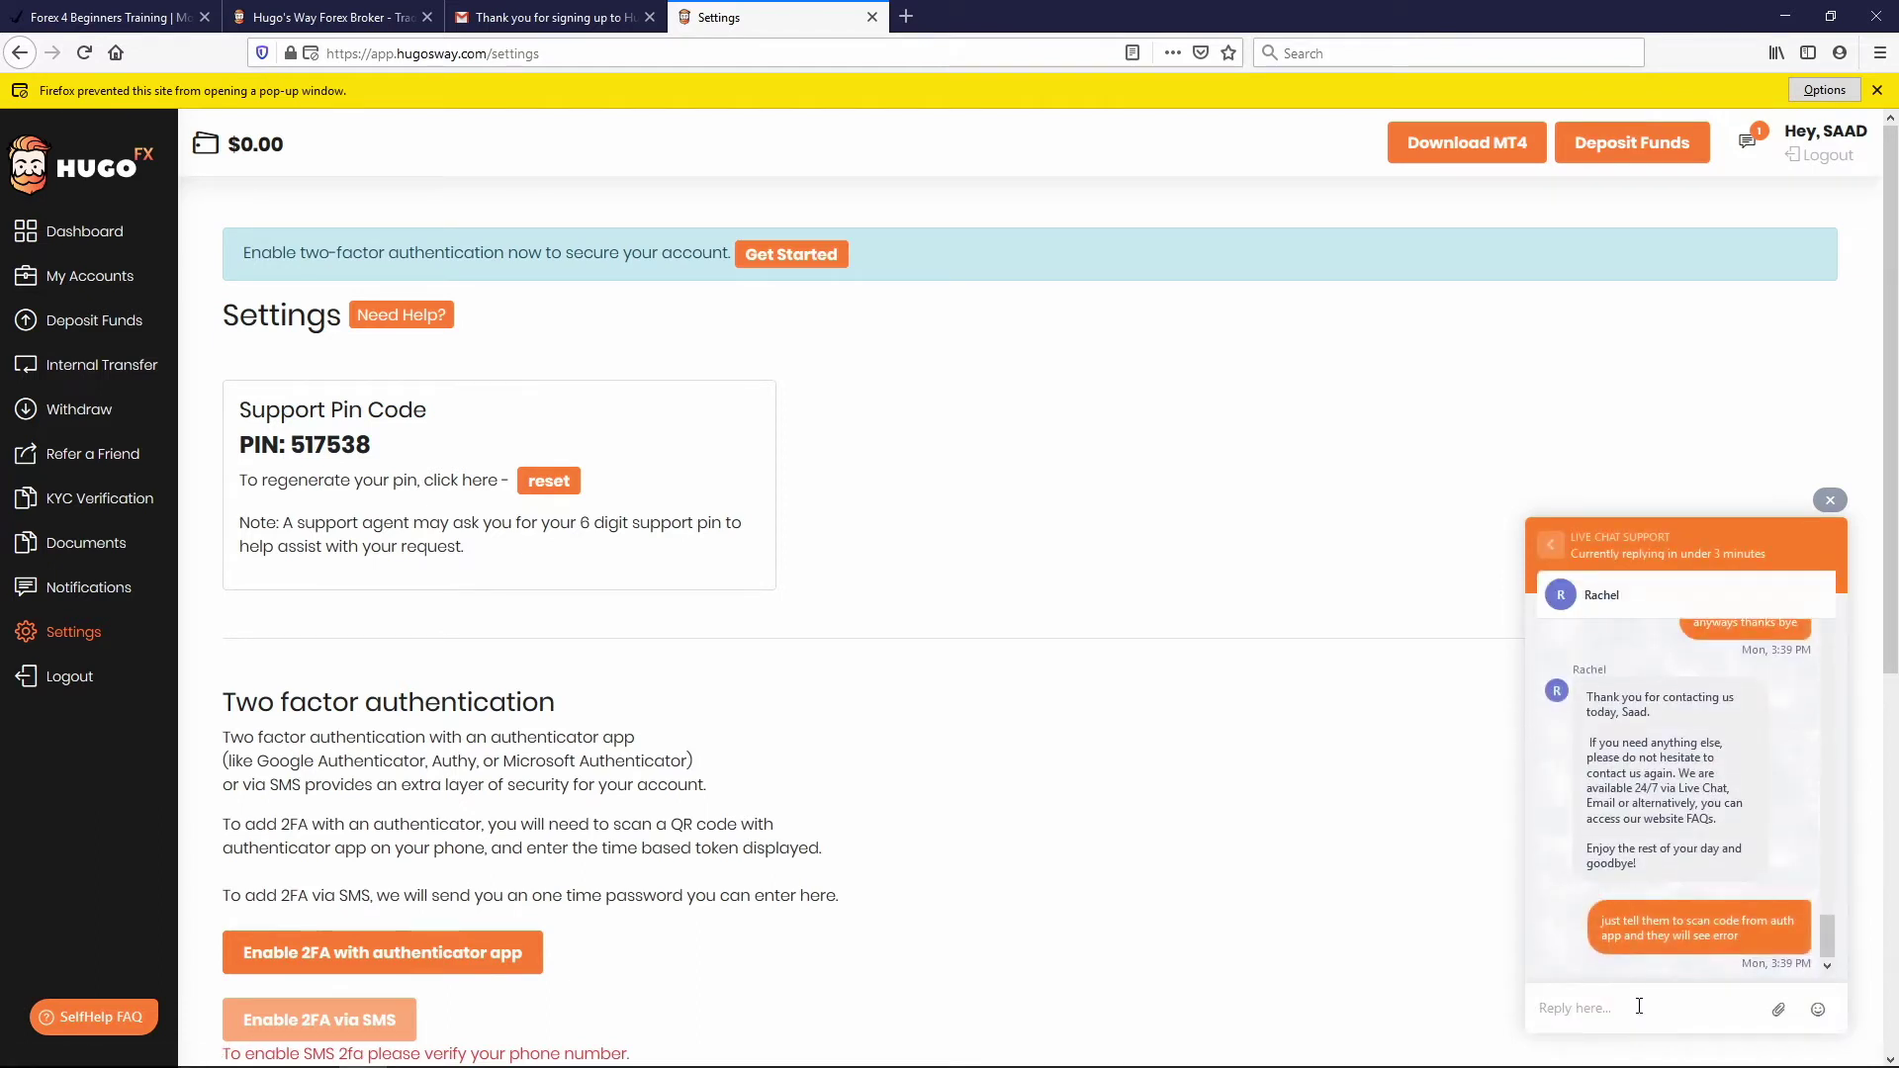
left_click_drag(404, 459, 242, 453)
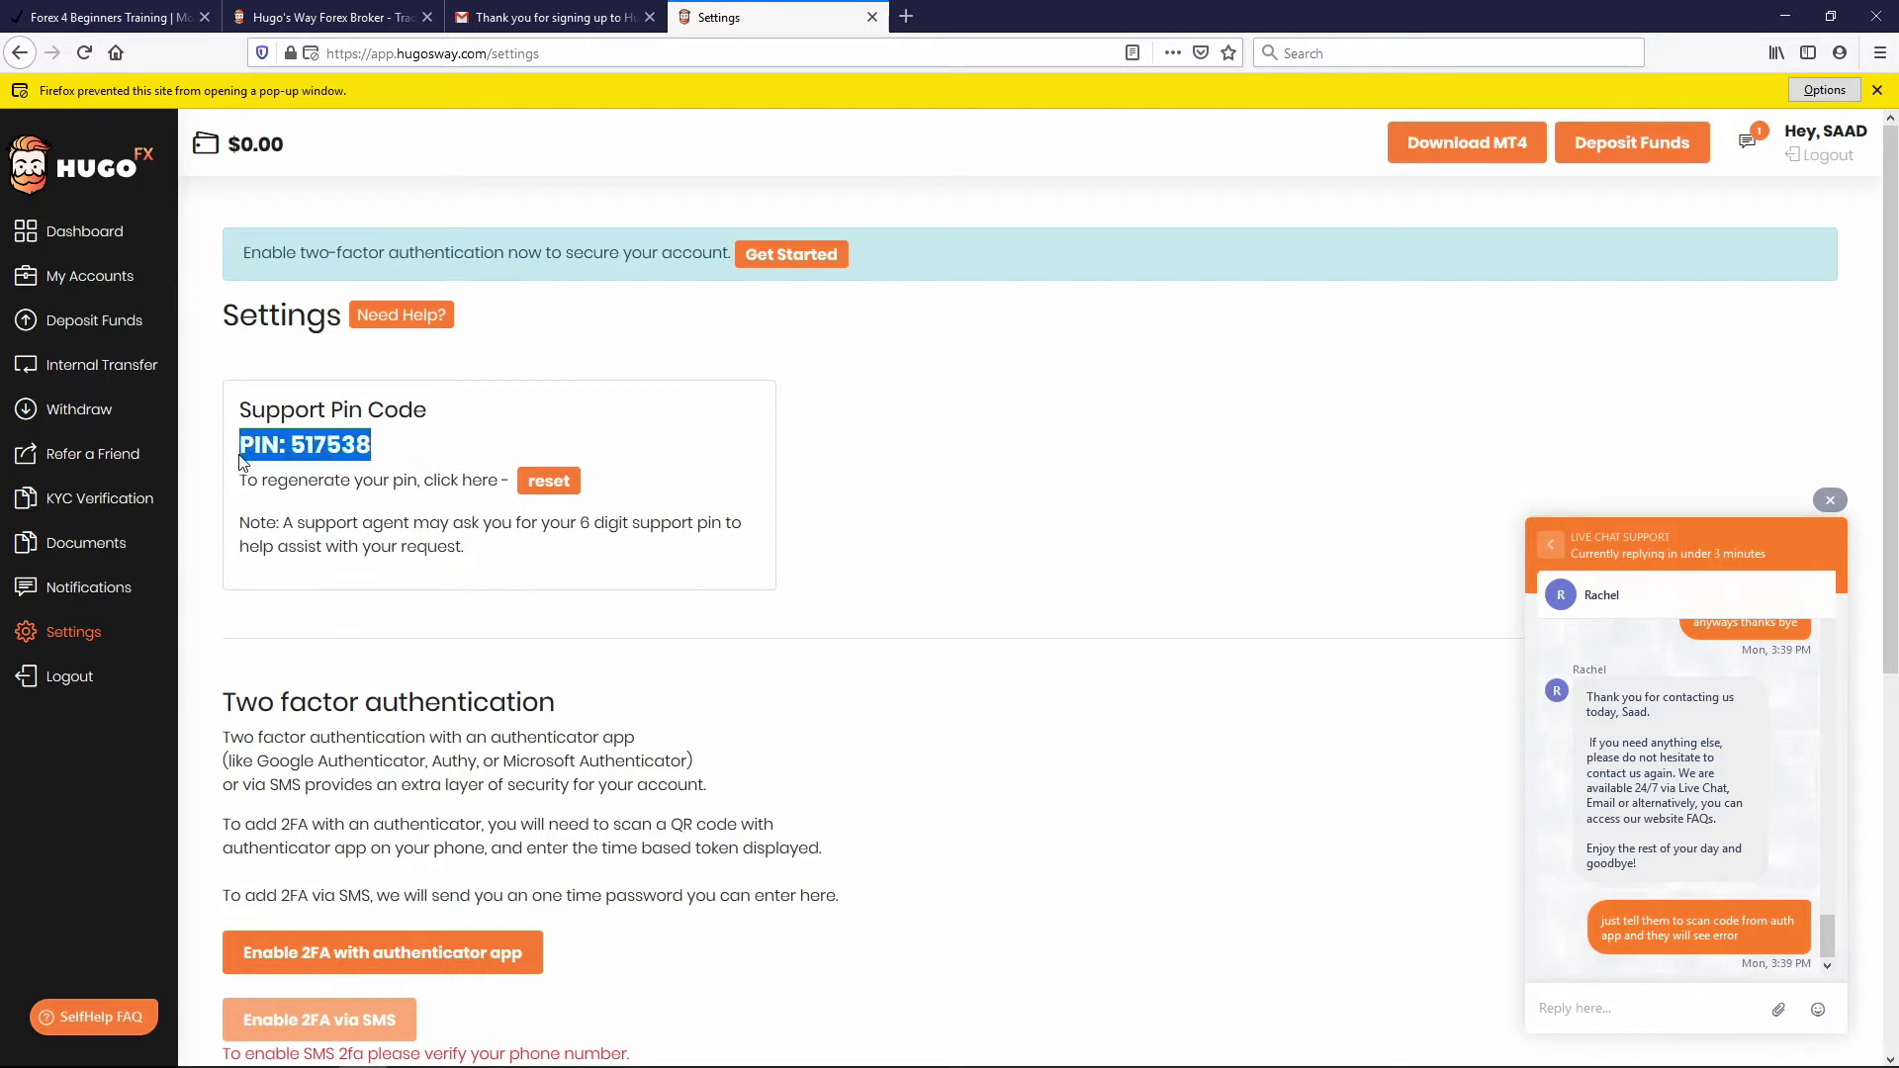
left_click(381, 503)
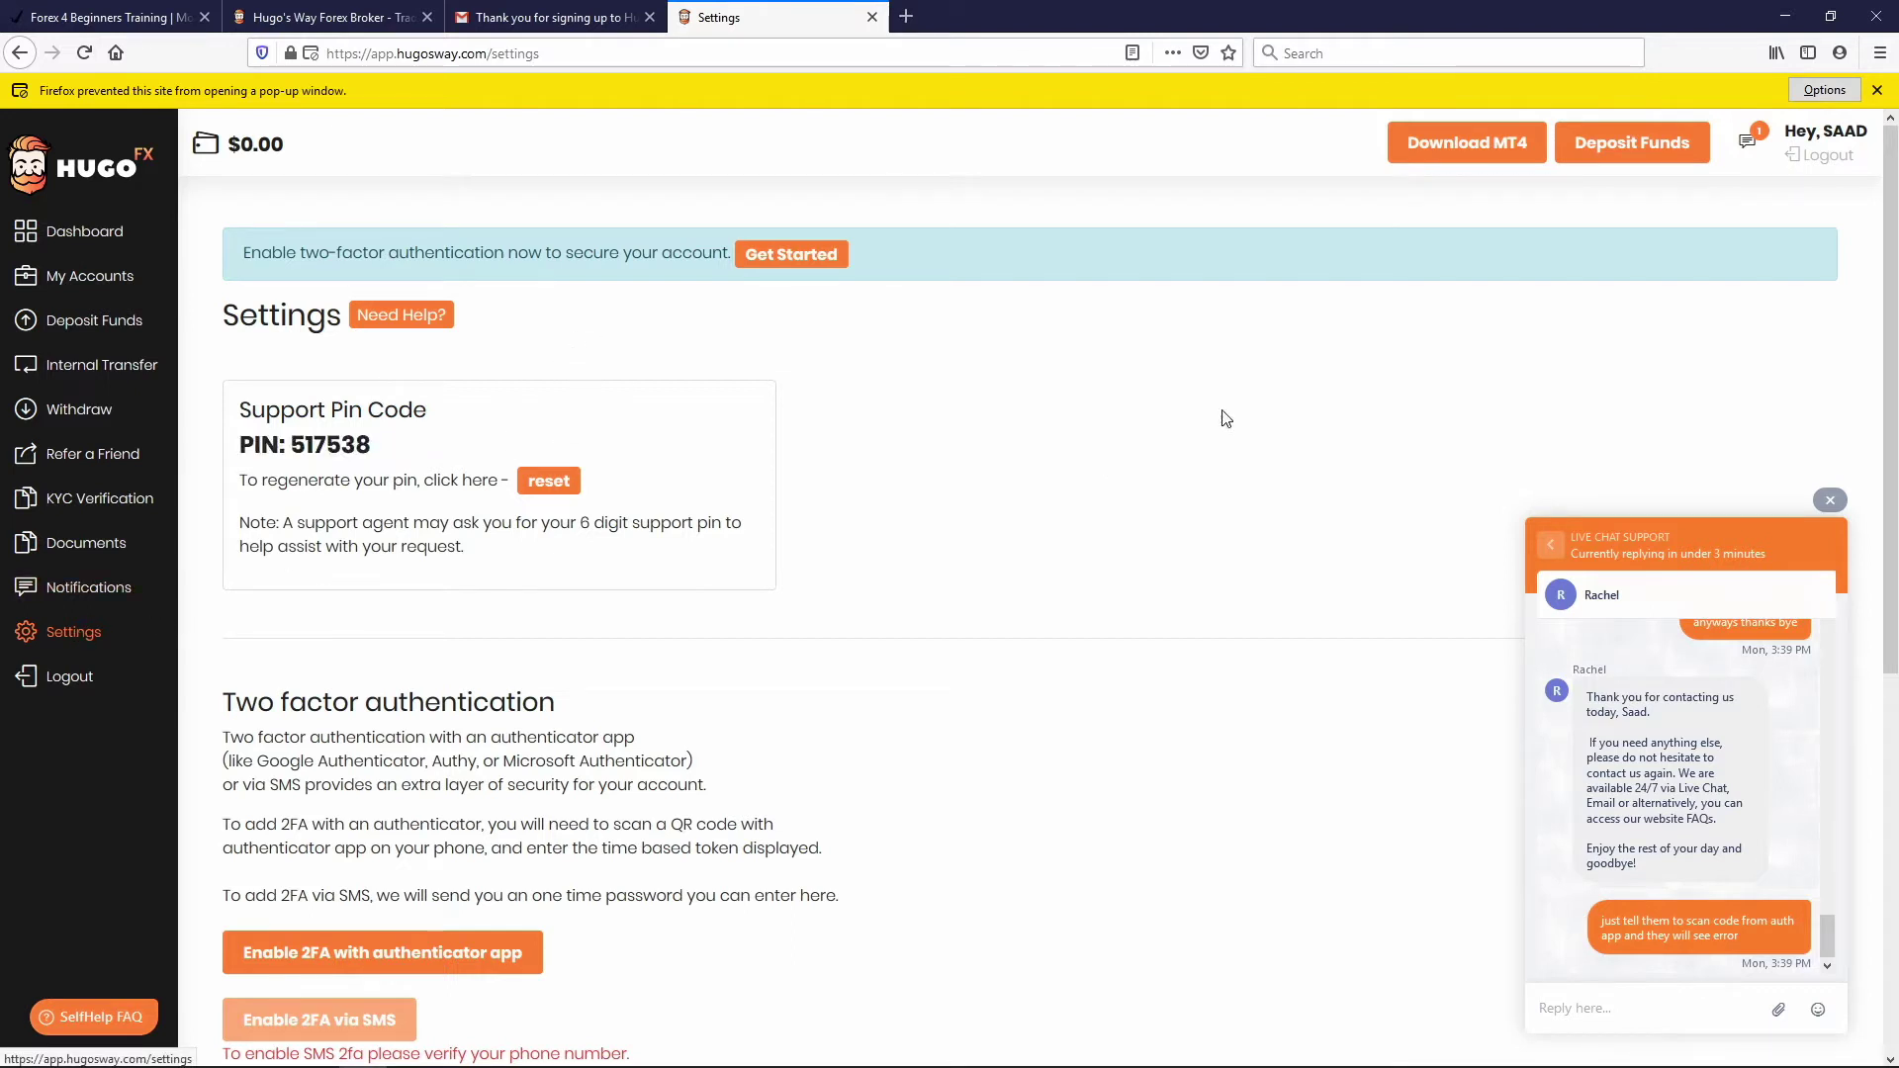
left_click(1829, 502)
scroll(1077, 612, "down", 1)
scroll(1074, 608, "down", 3)
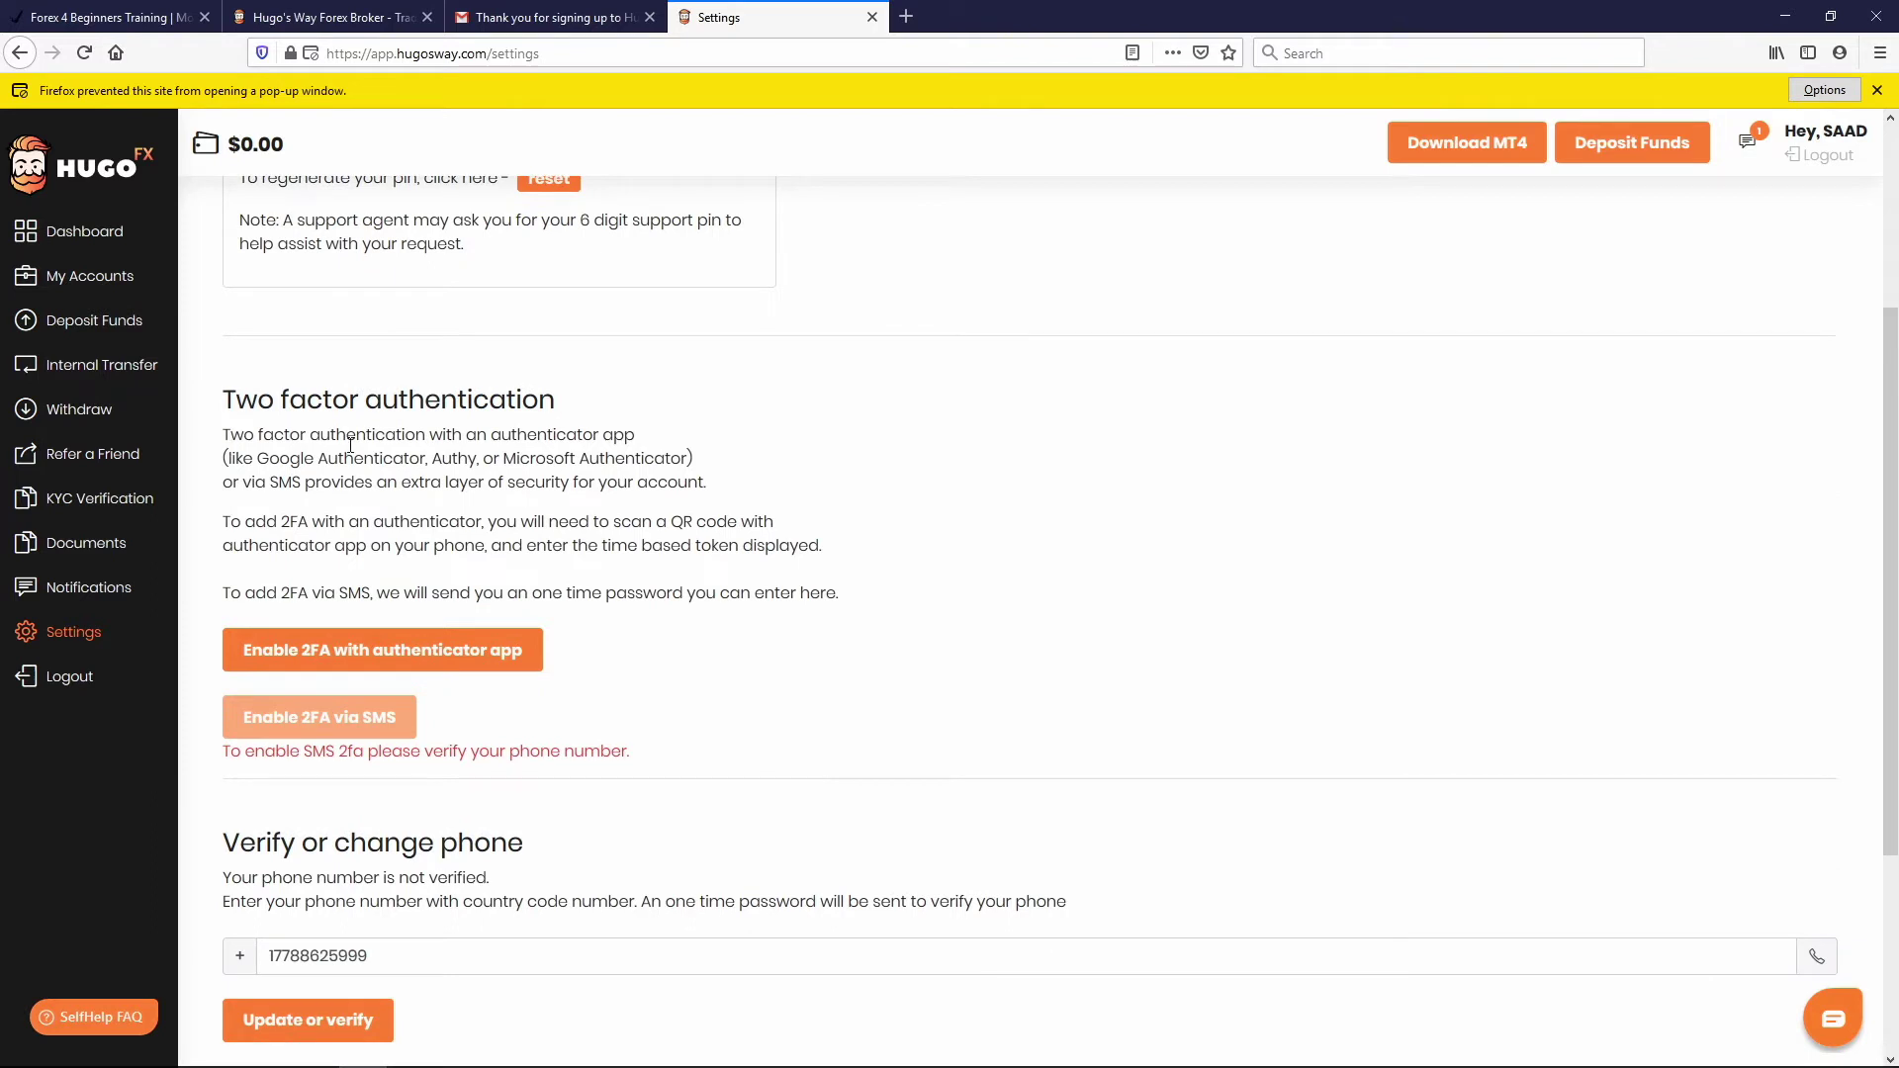
Replace the saved phone number with the new number and submit it for verification.
scroll(723, 594, "down", 1)
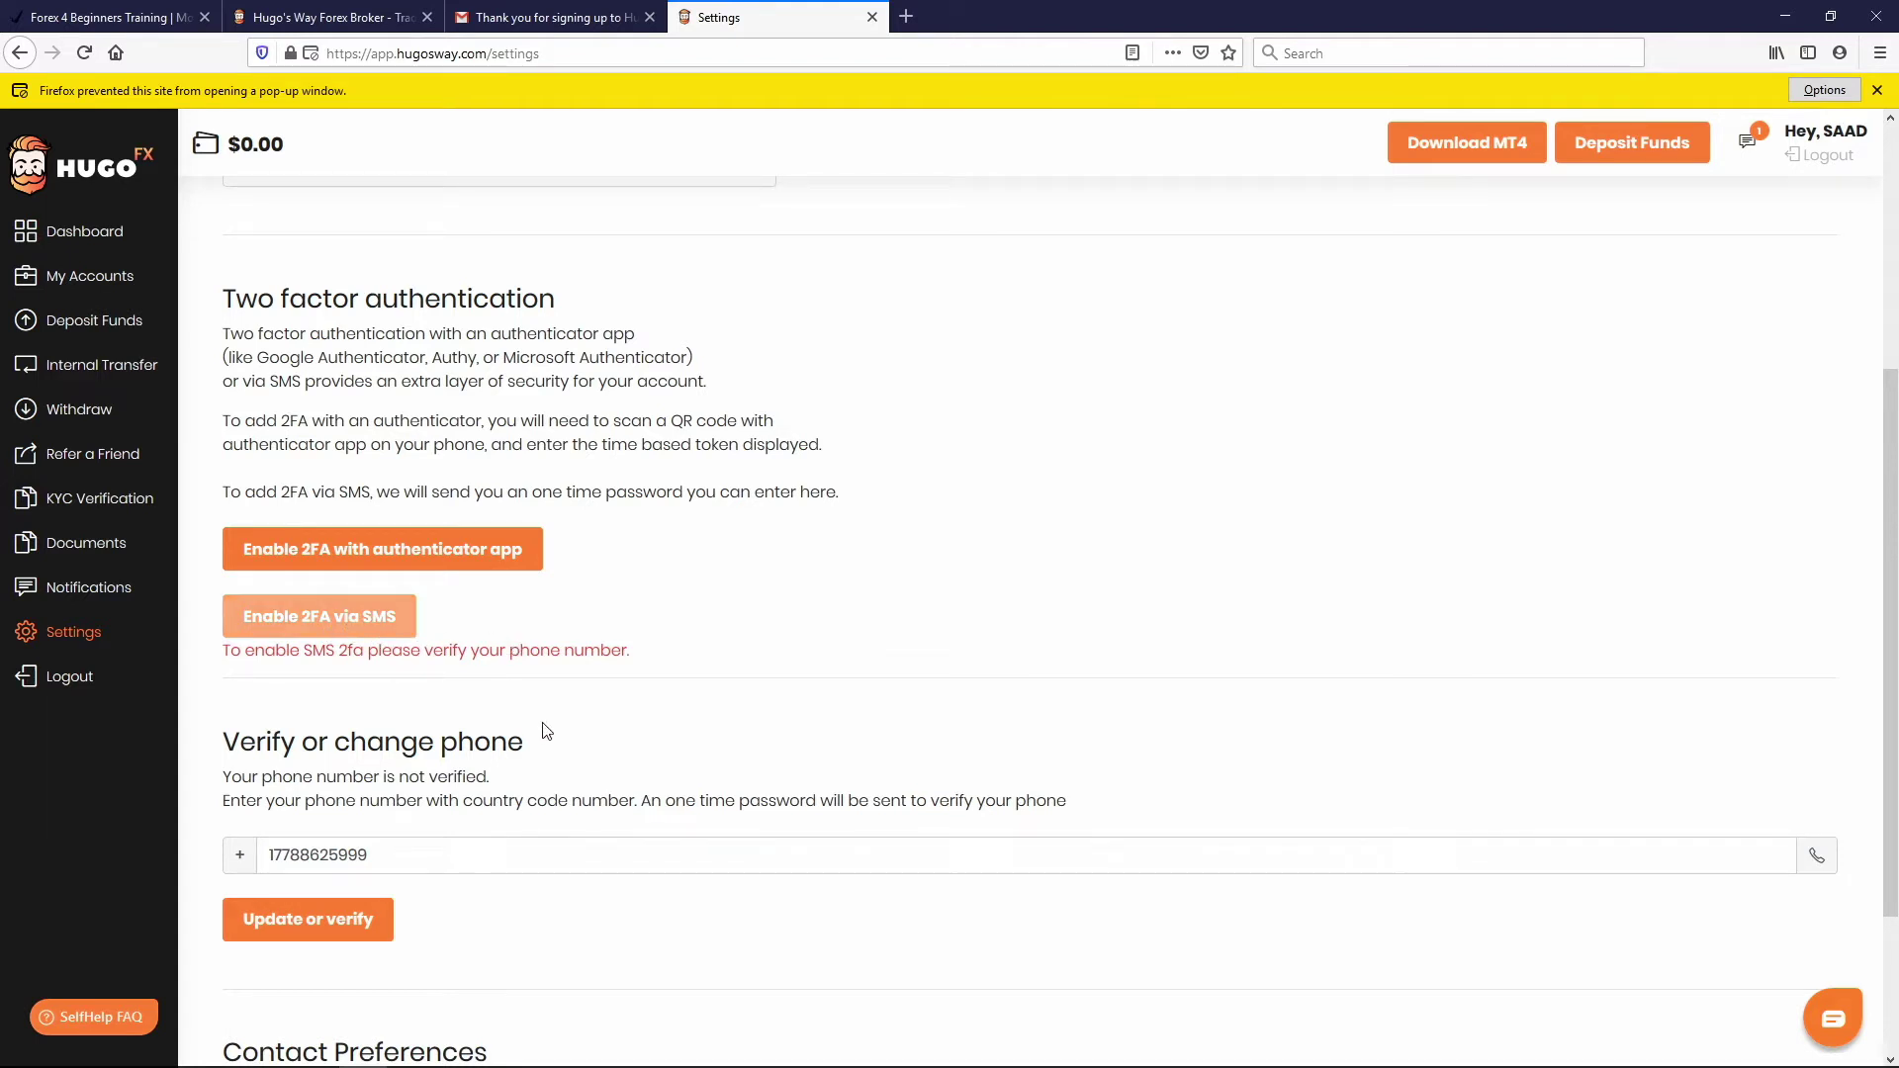
scroll(614, 673, "down", 2)
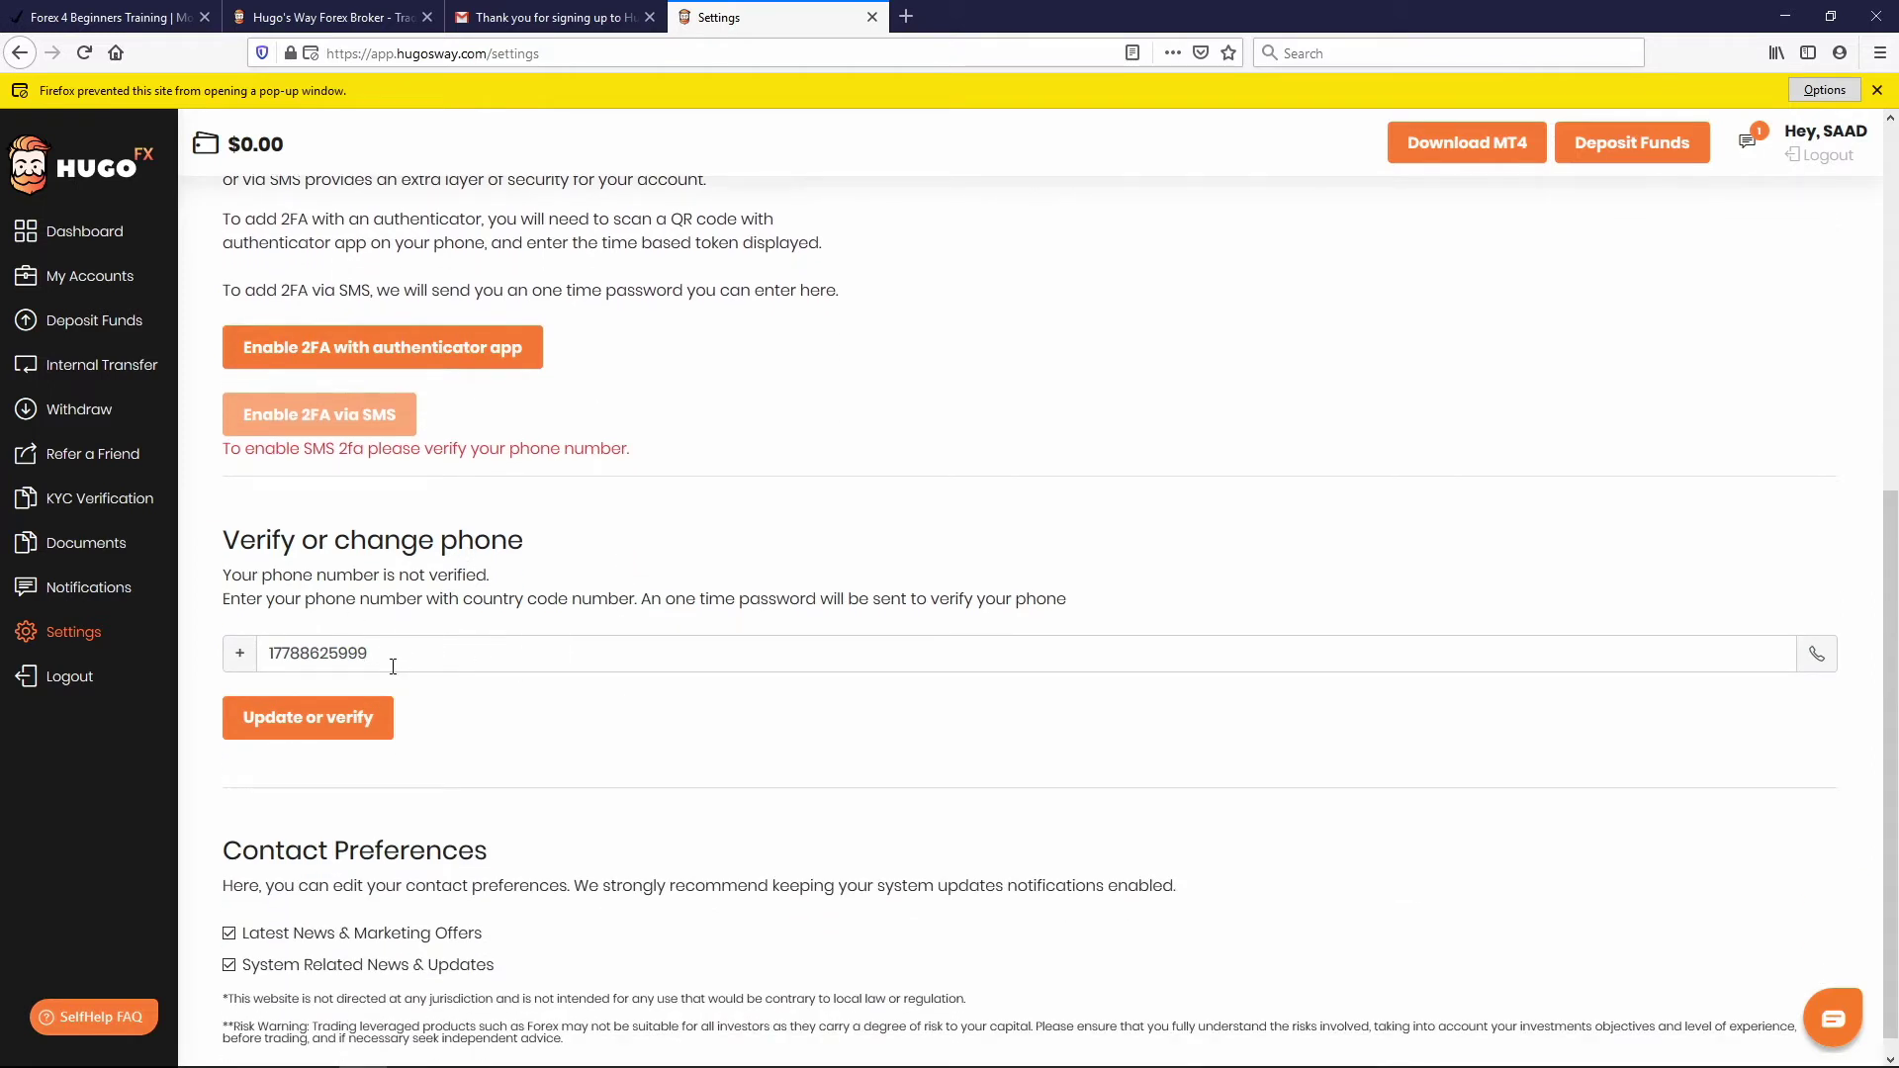
left_click_drag(398, 660, 119, 645)
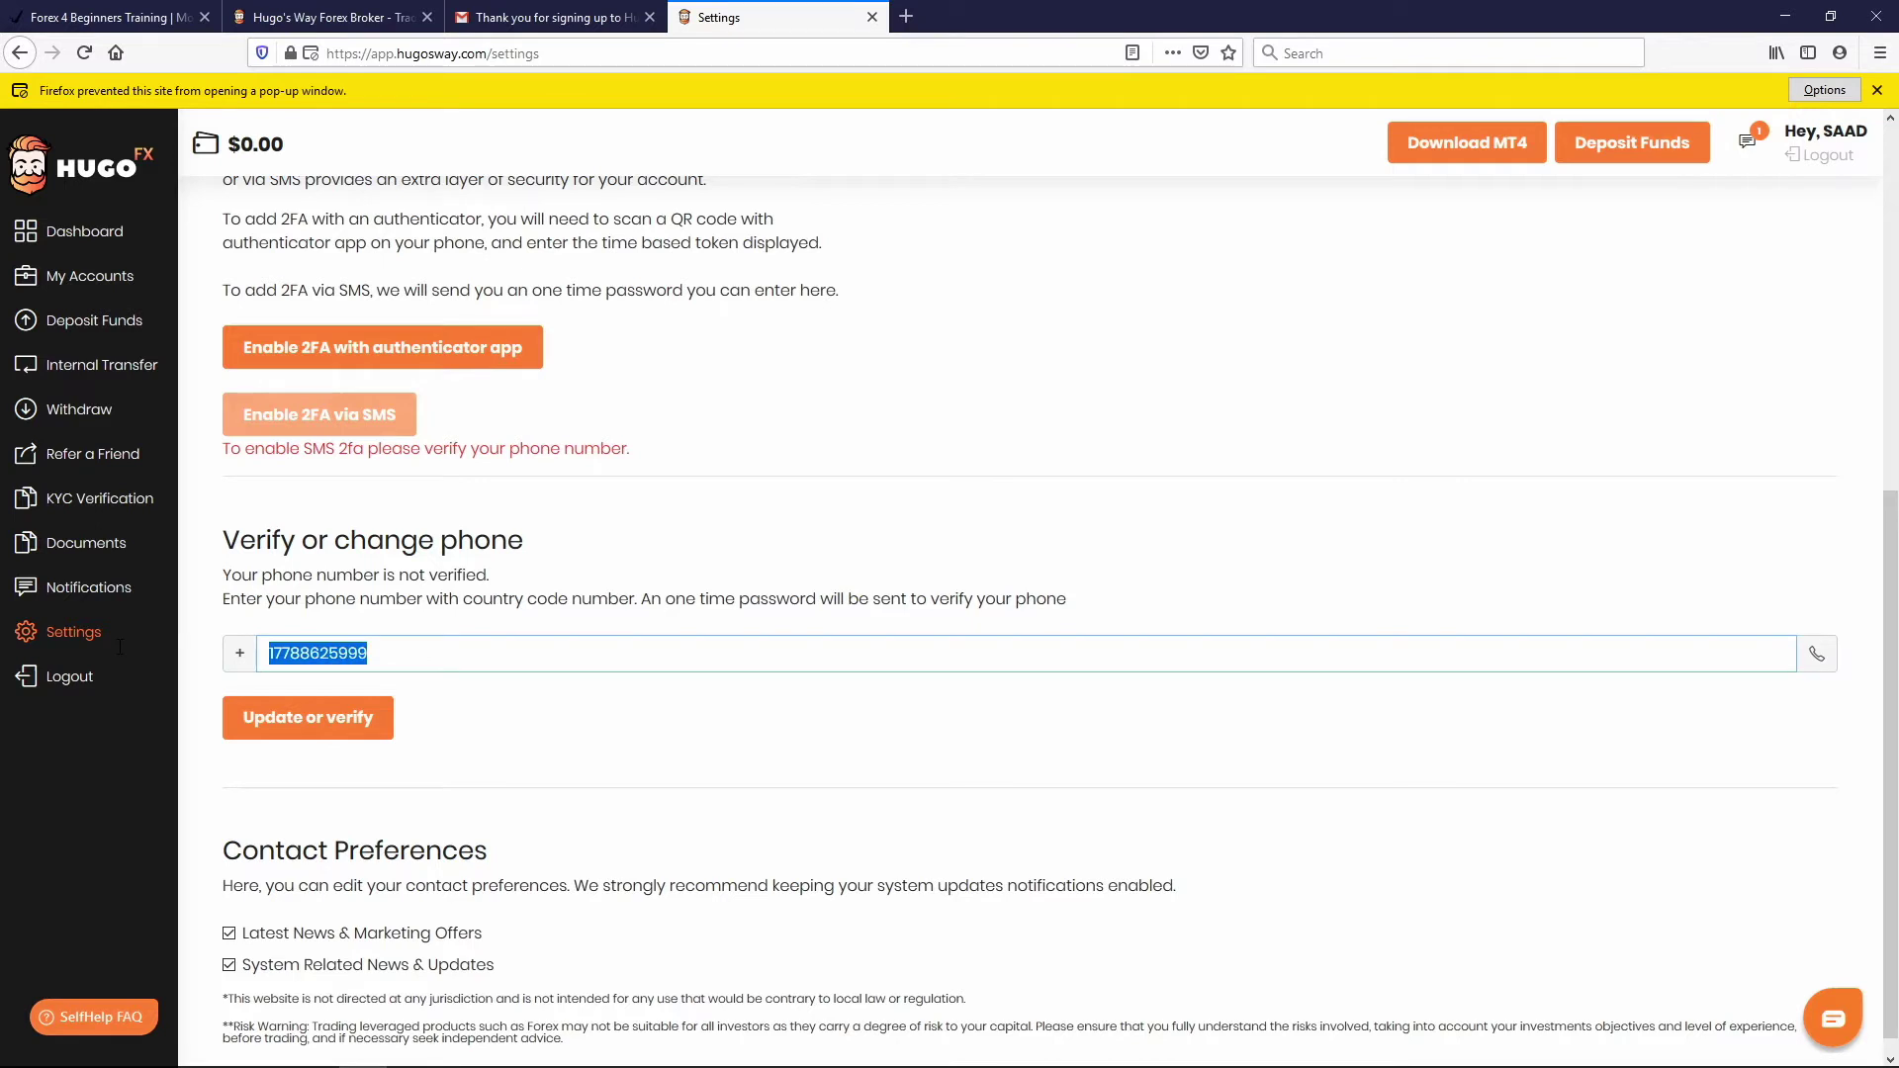
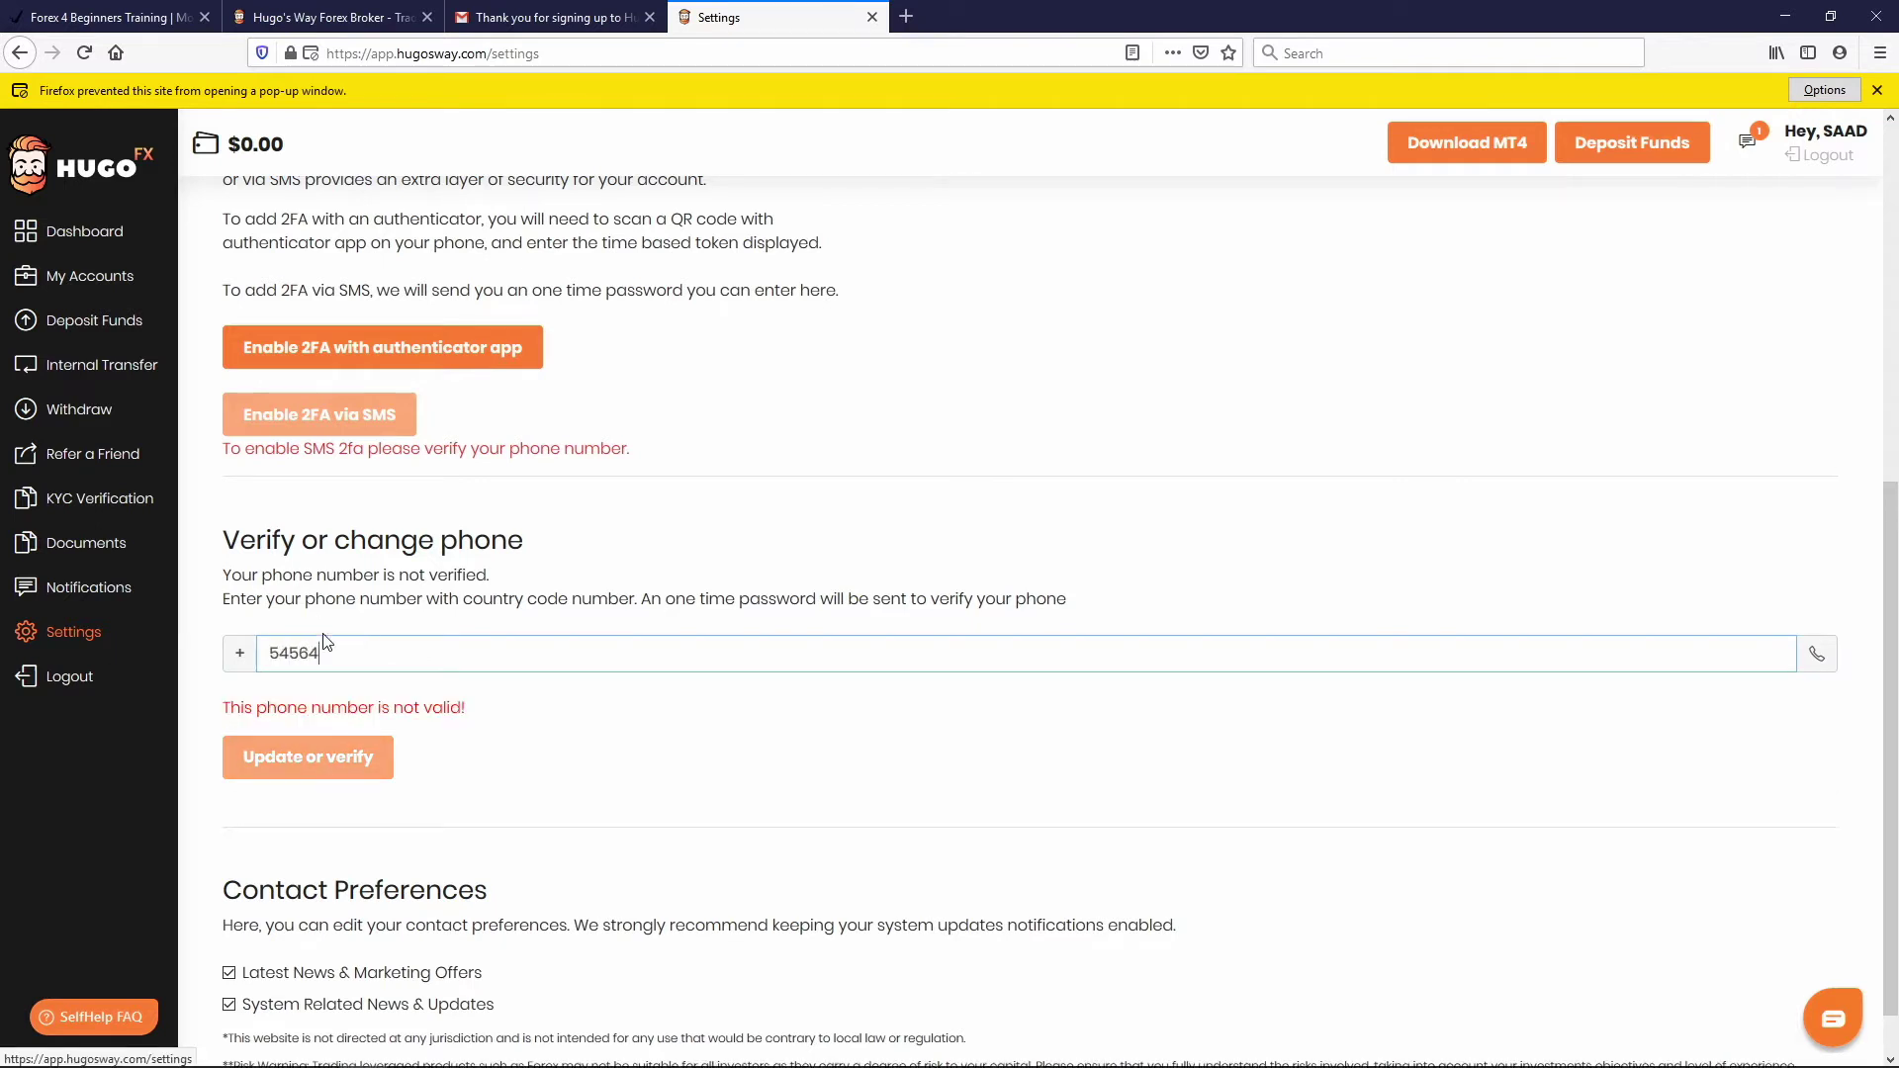
left_click_drag(366, 651, 242, 645)
key("BackSpace")
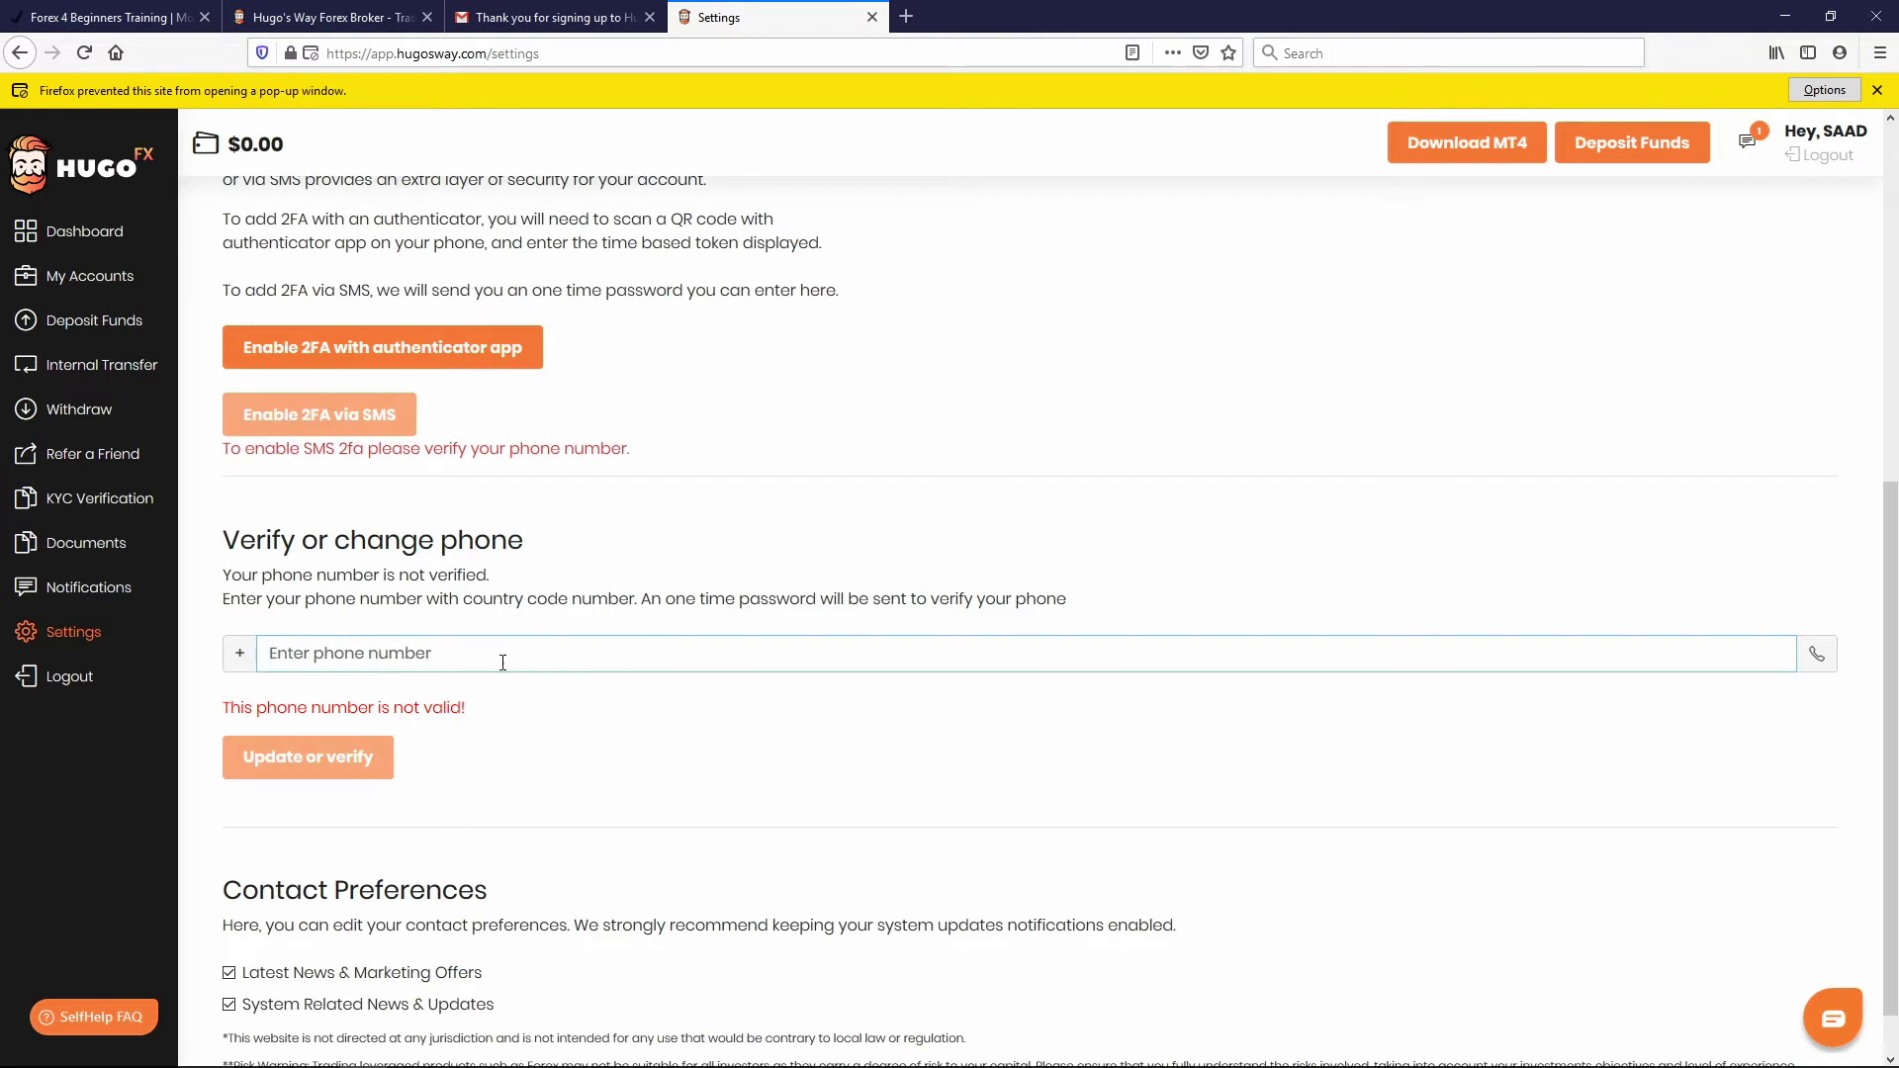
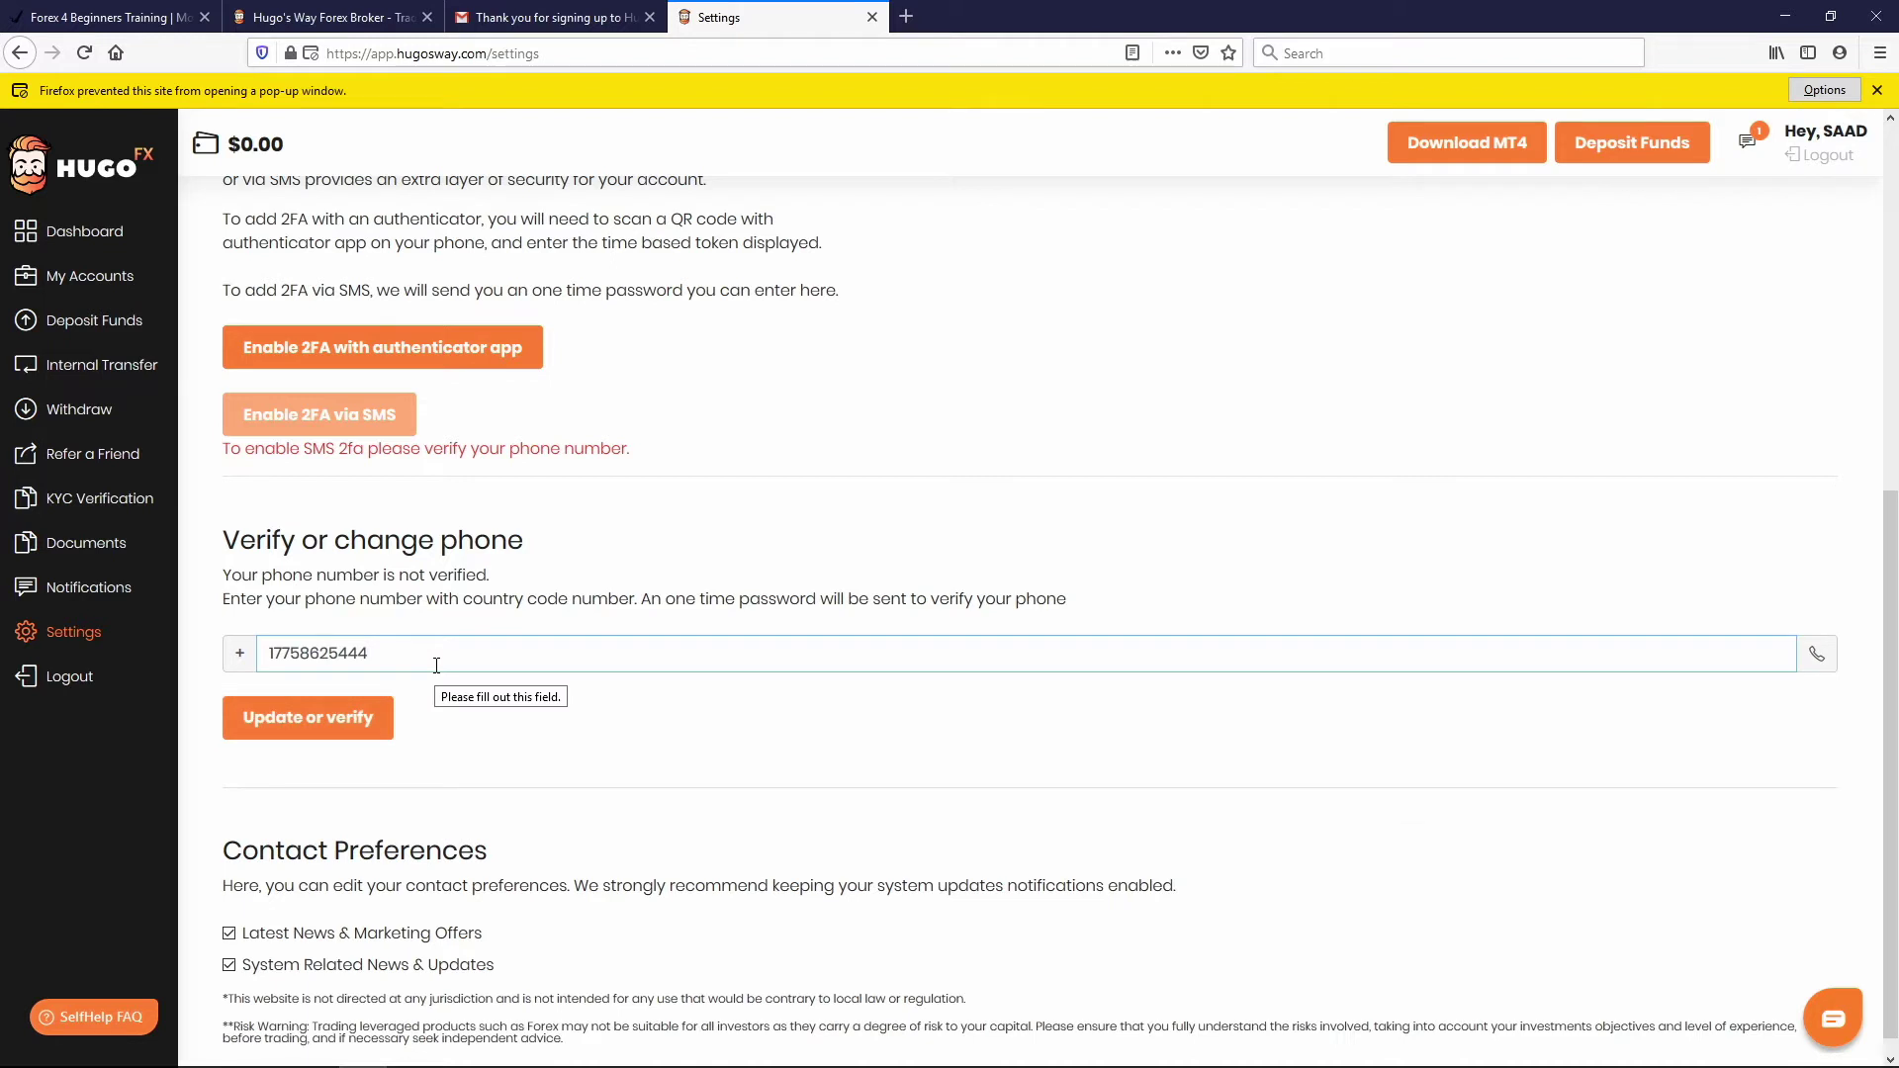
left_click(308, 727)
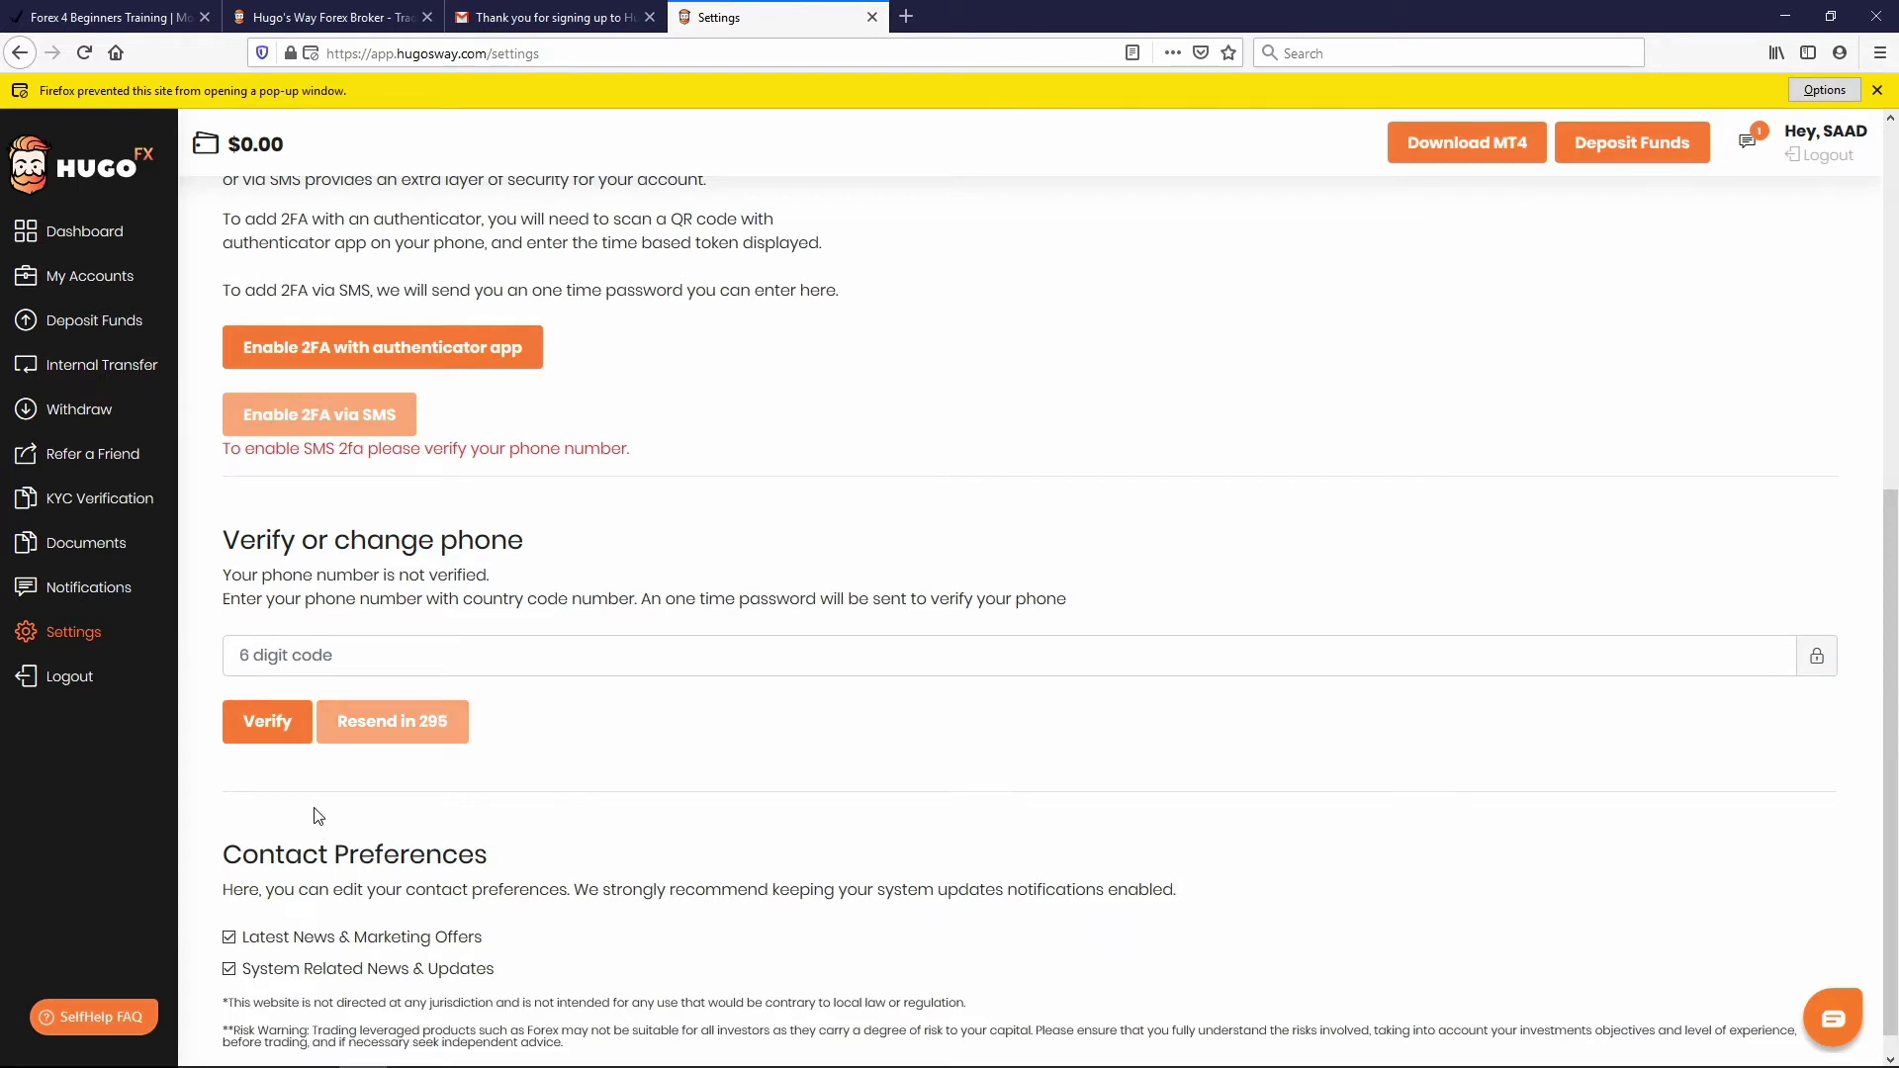
Enter a one-time code, dismiss the wrong-OTP error, and clear the rejected code.
left_click(337, 658)
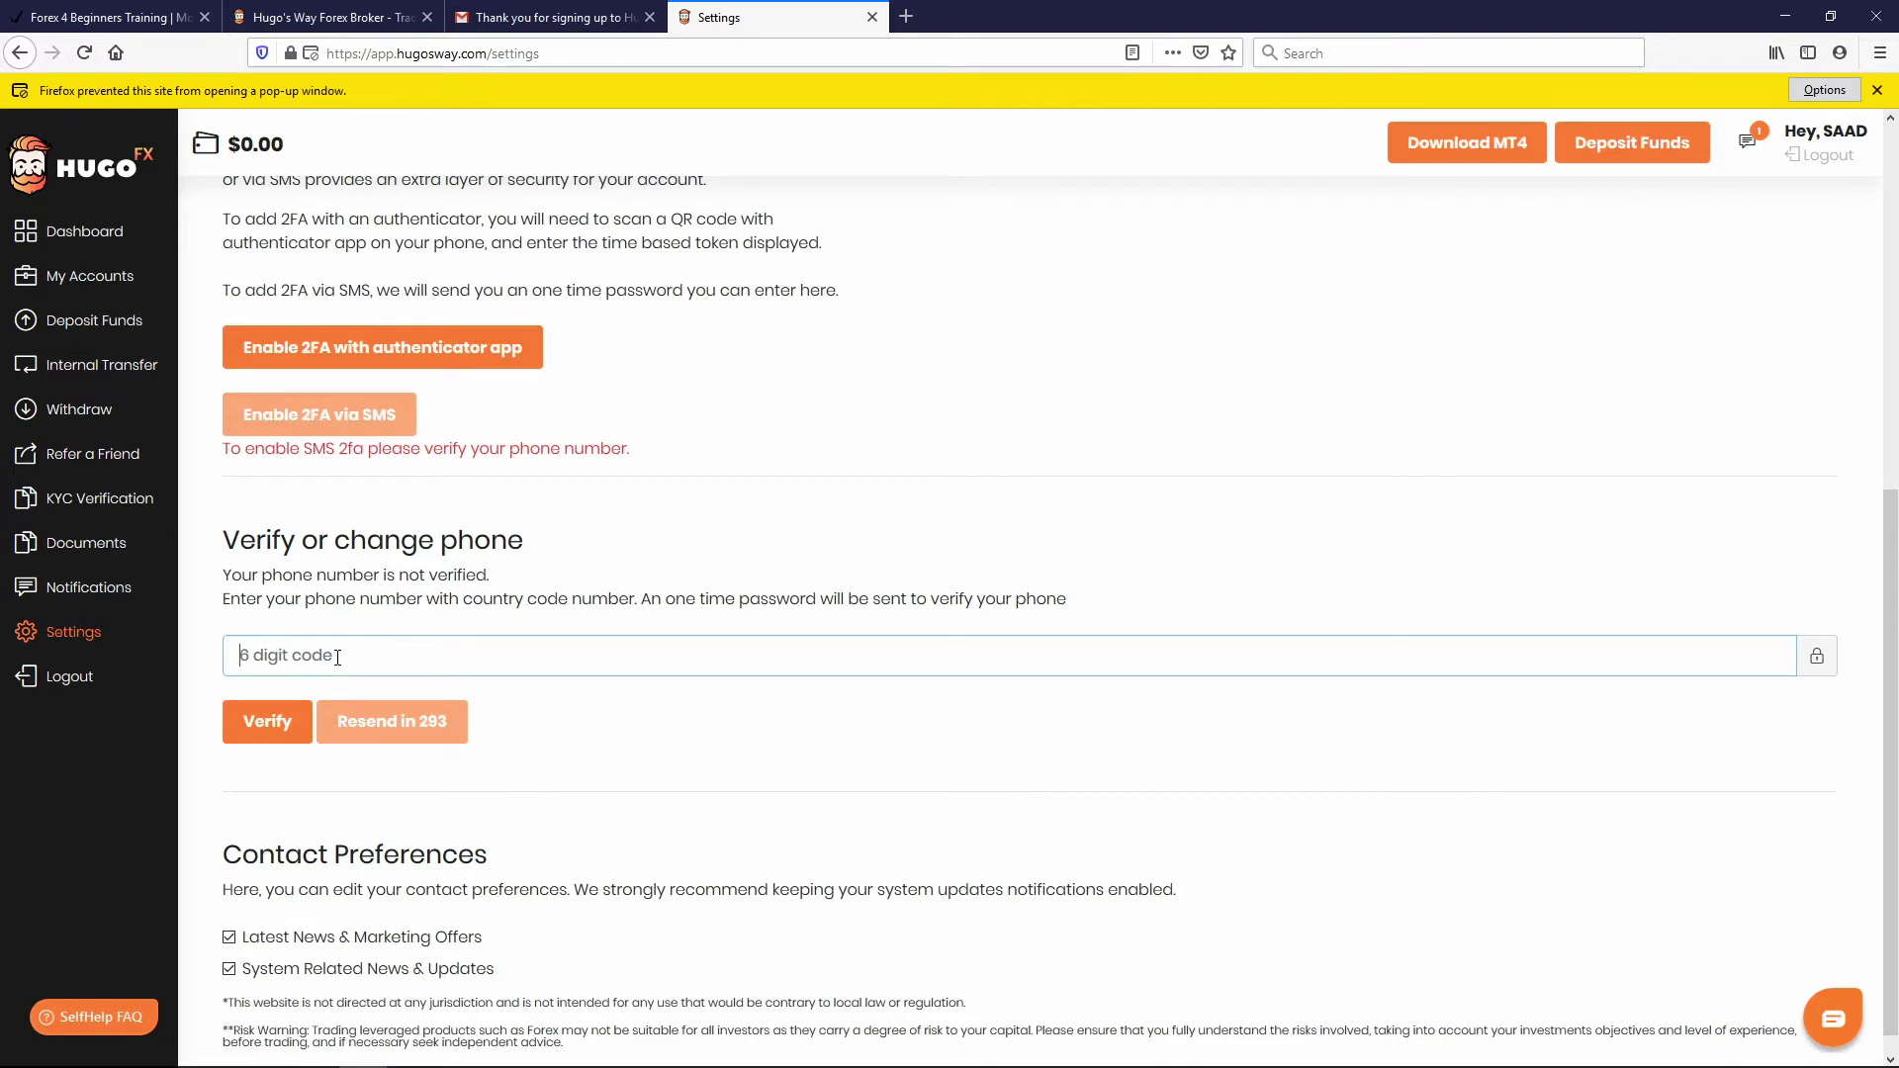
left_click(279, 727)
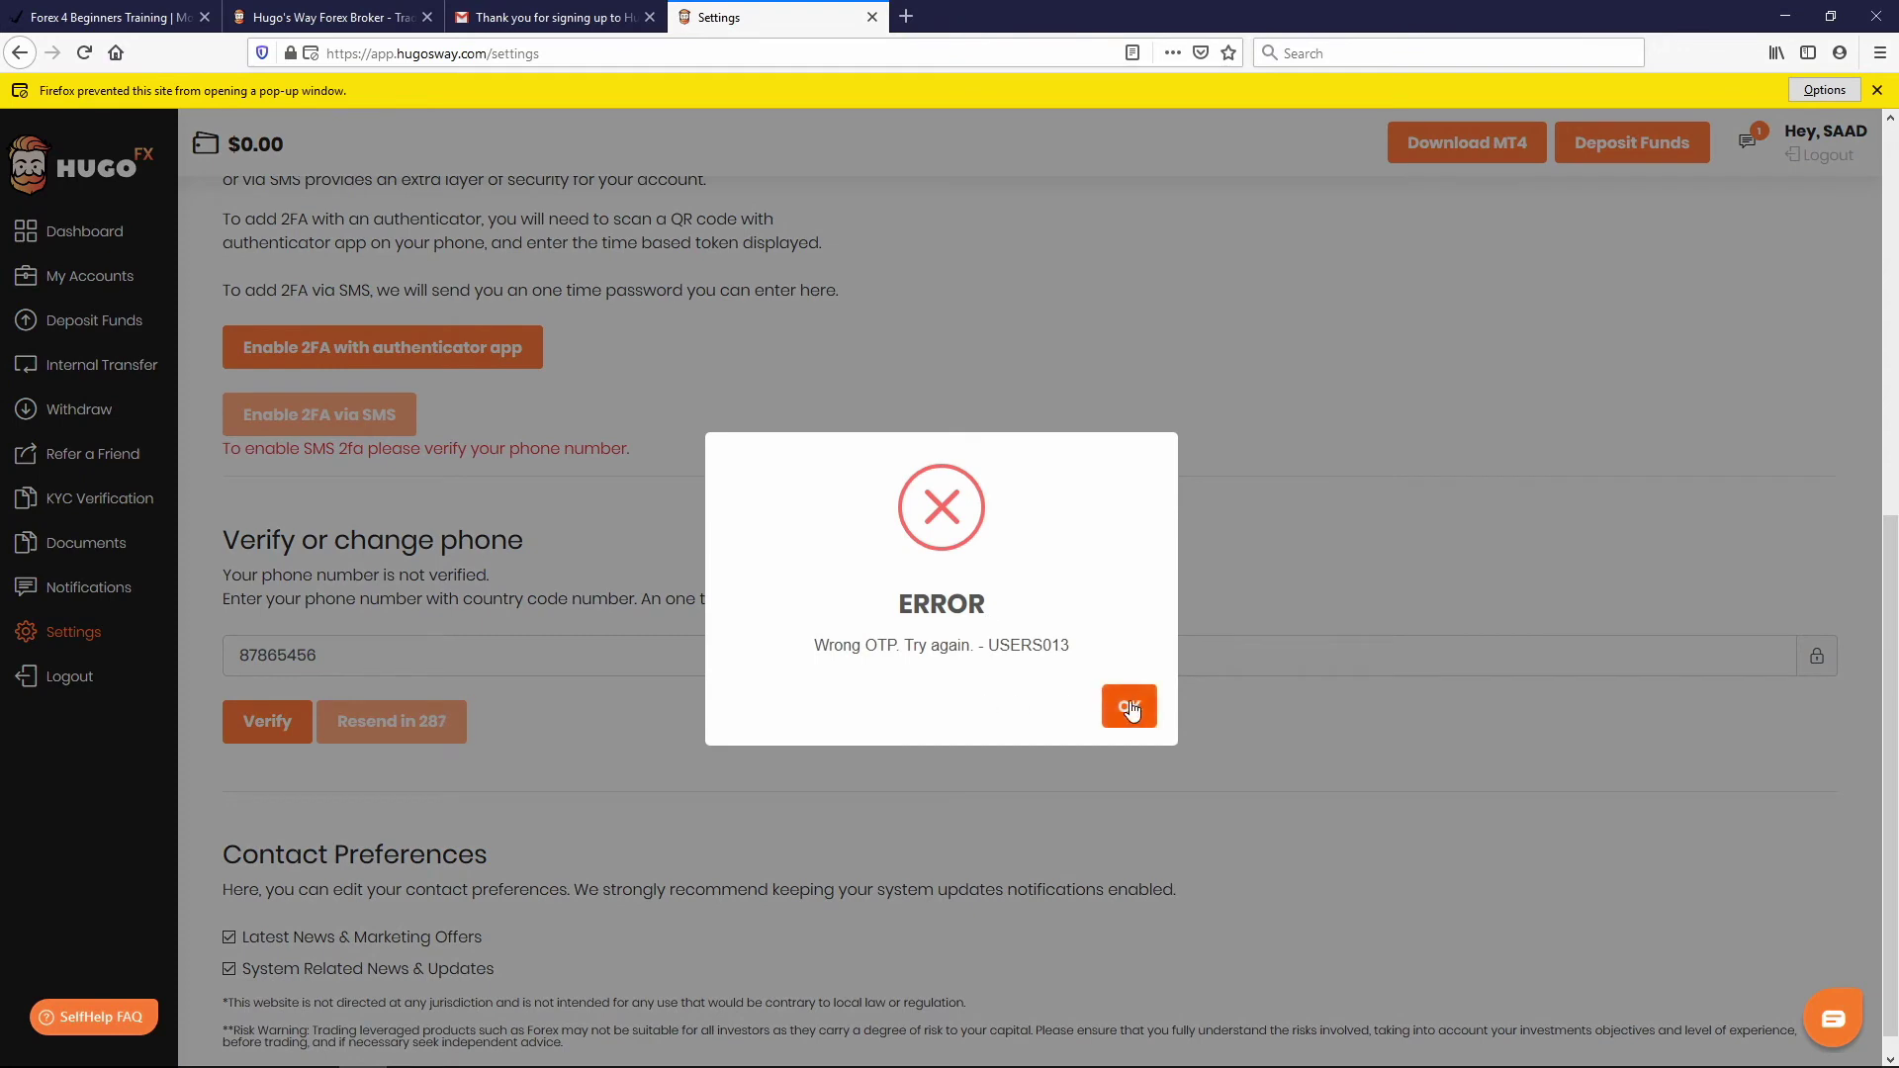
left_click(1131, 710)
left_click_drag(340, 657, 126, 636)
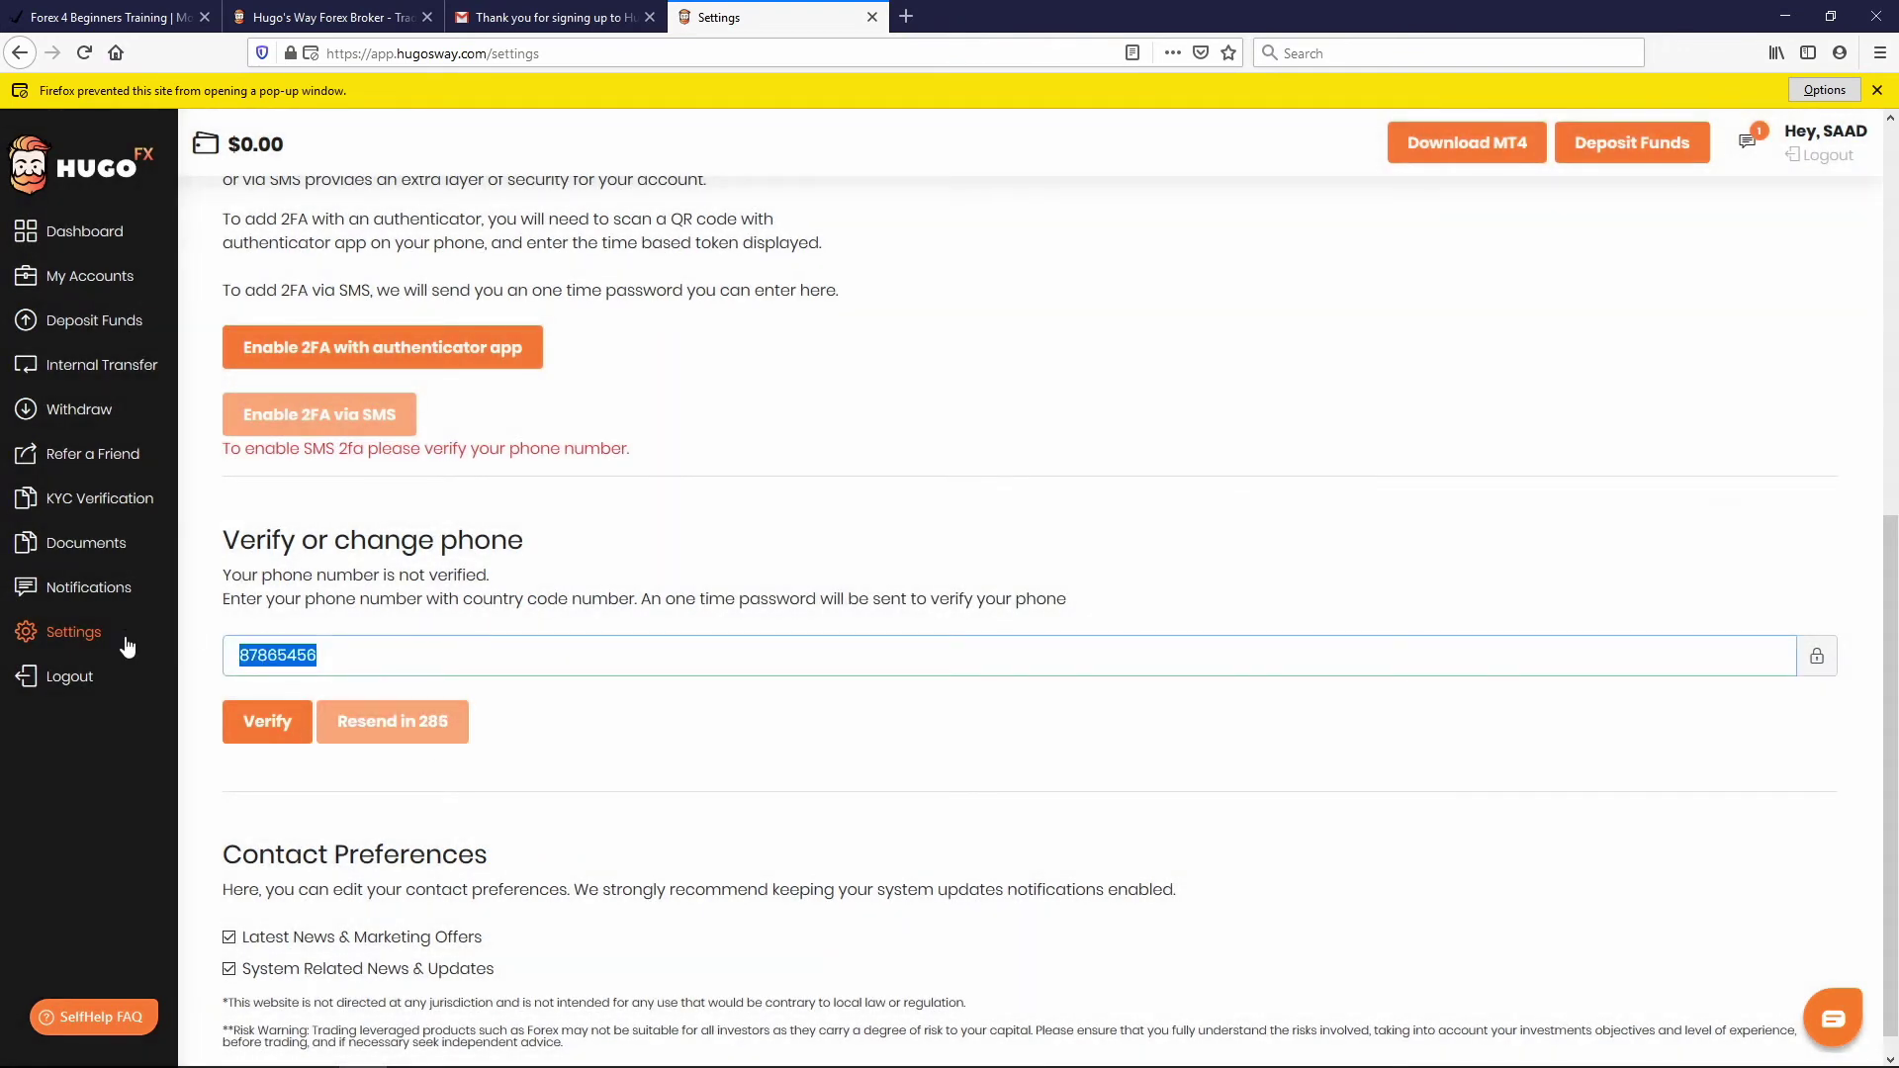
key("BackSpace")
scroll(329, 769, "up", 1)
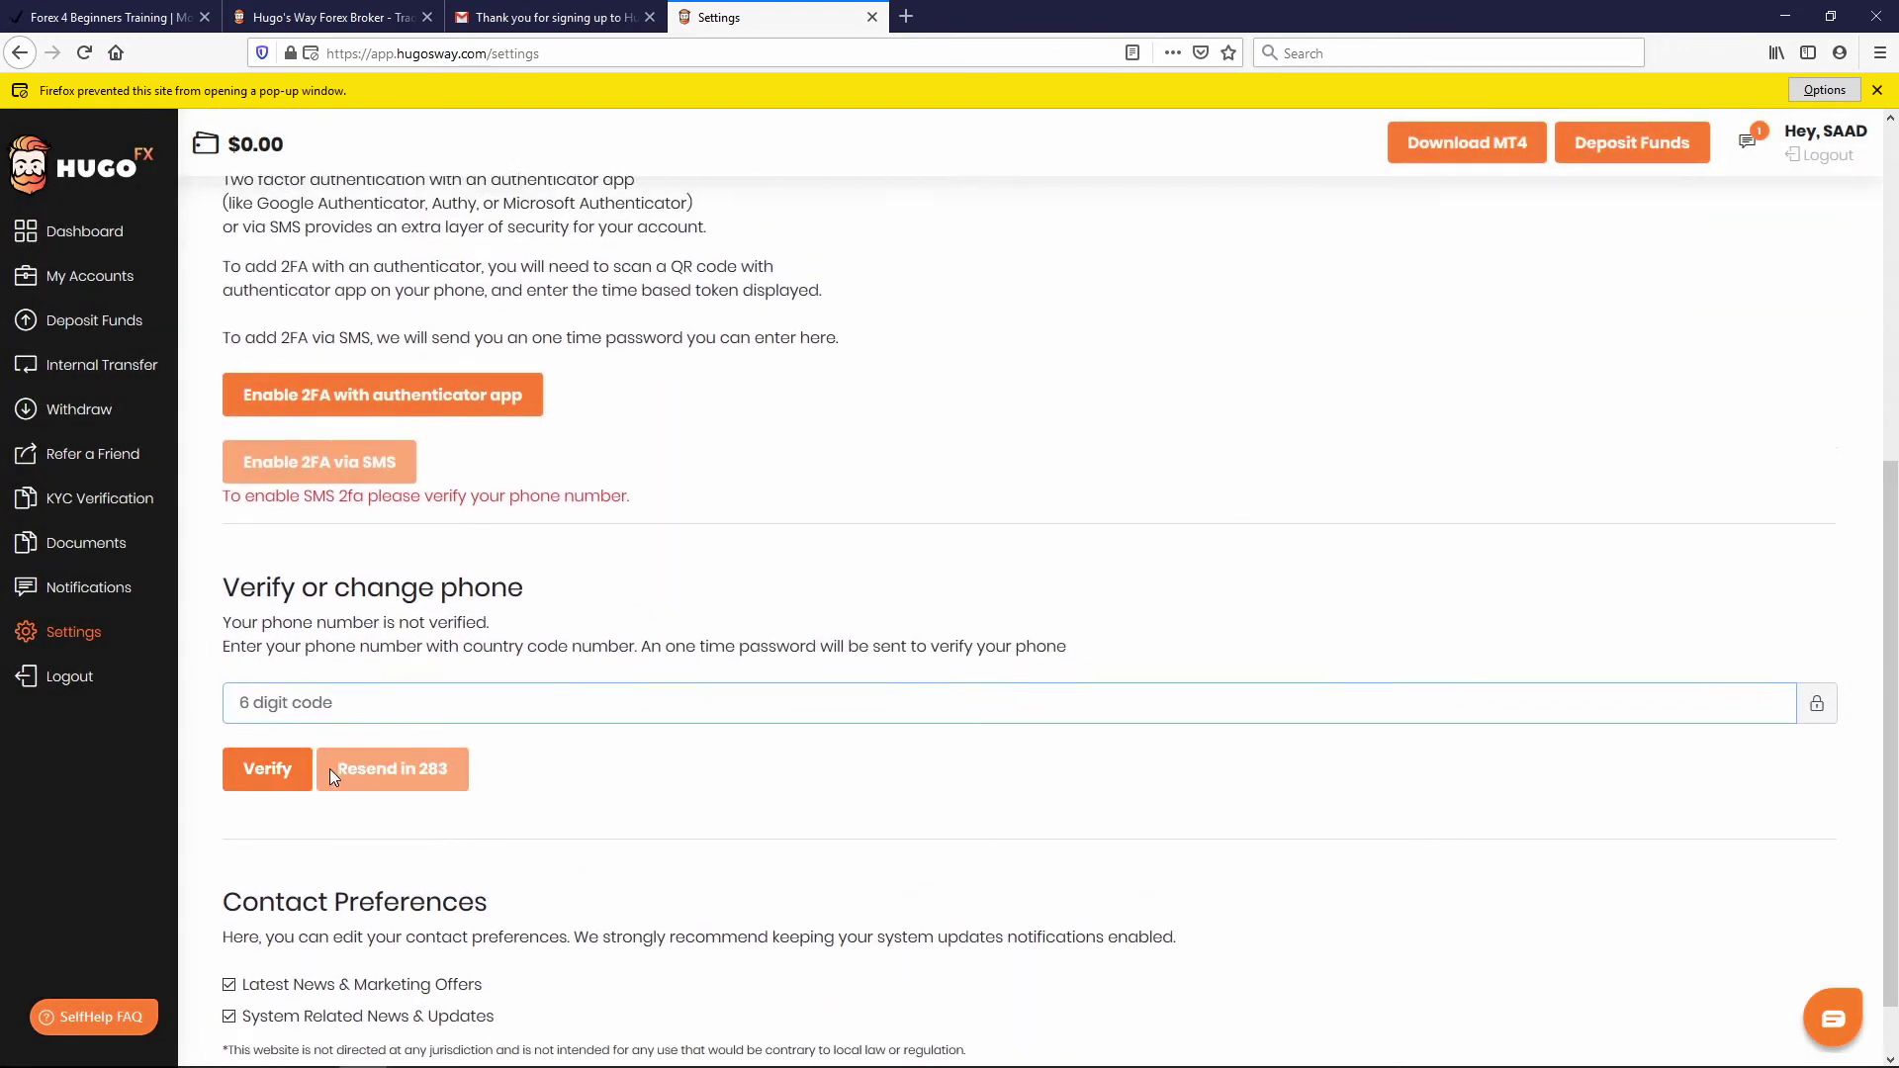
scroll(329, 769, "up", 1)
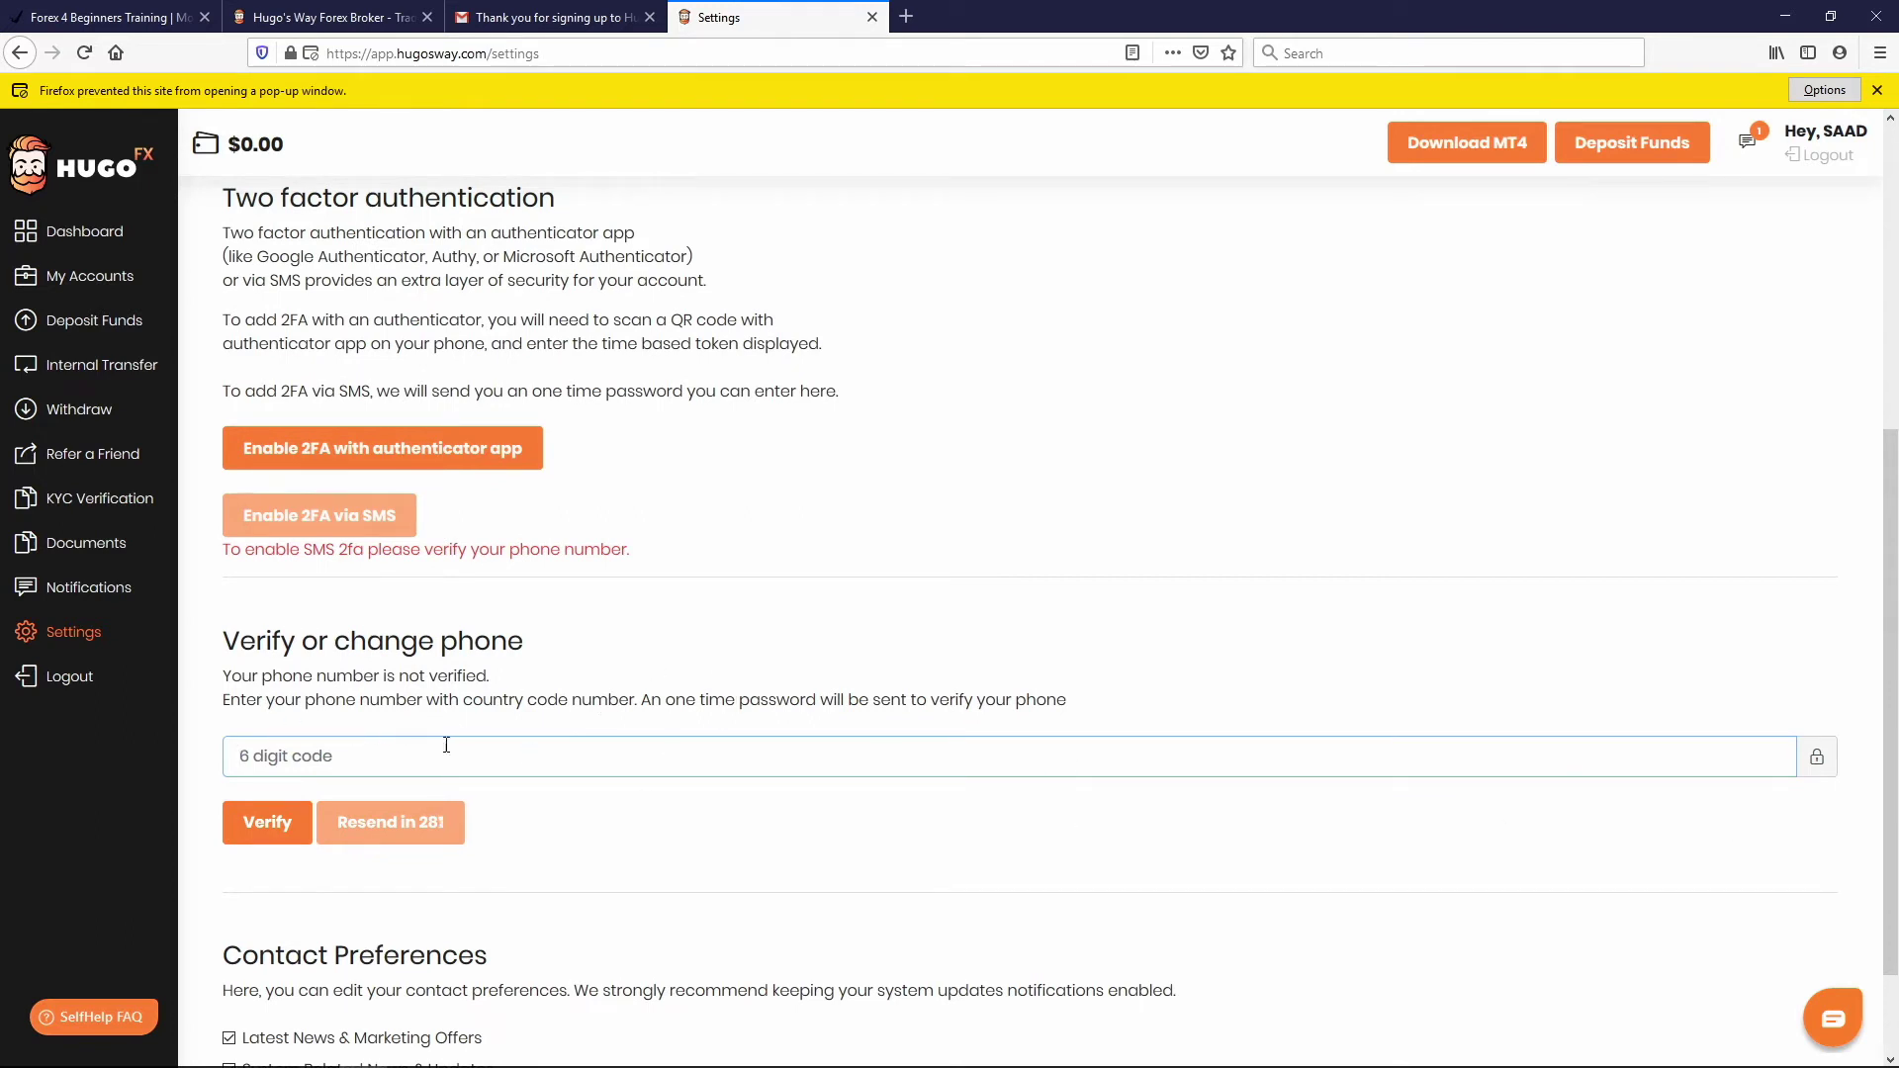
scroll(597, 712, "up", 2)
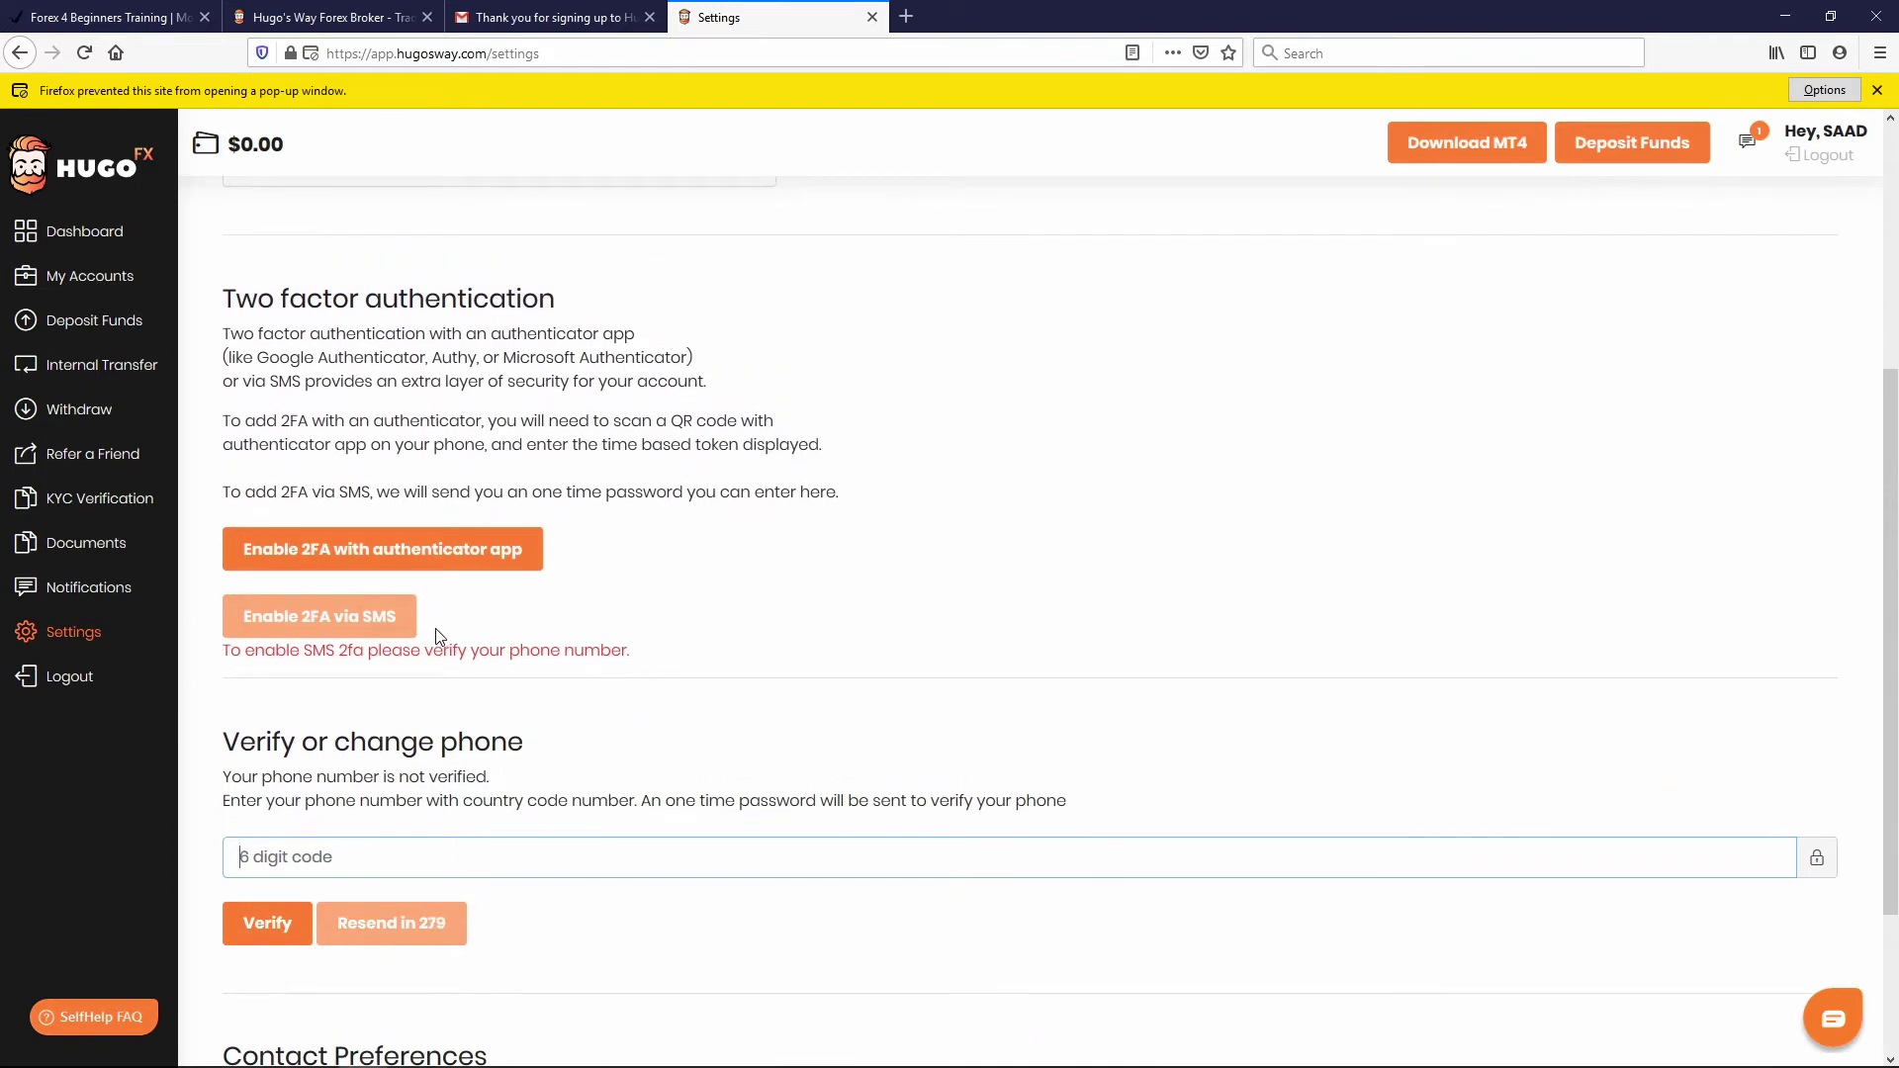
scroll(439, 636, "up", 2)
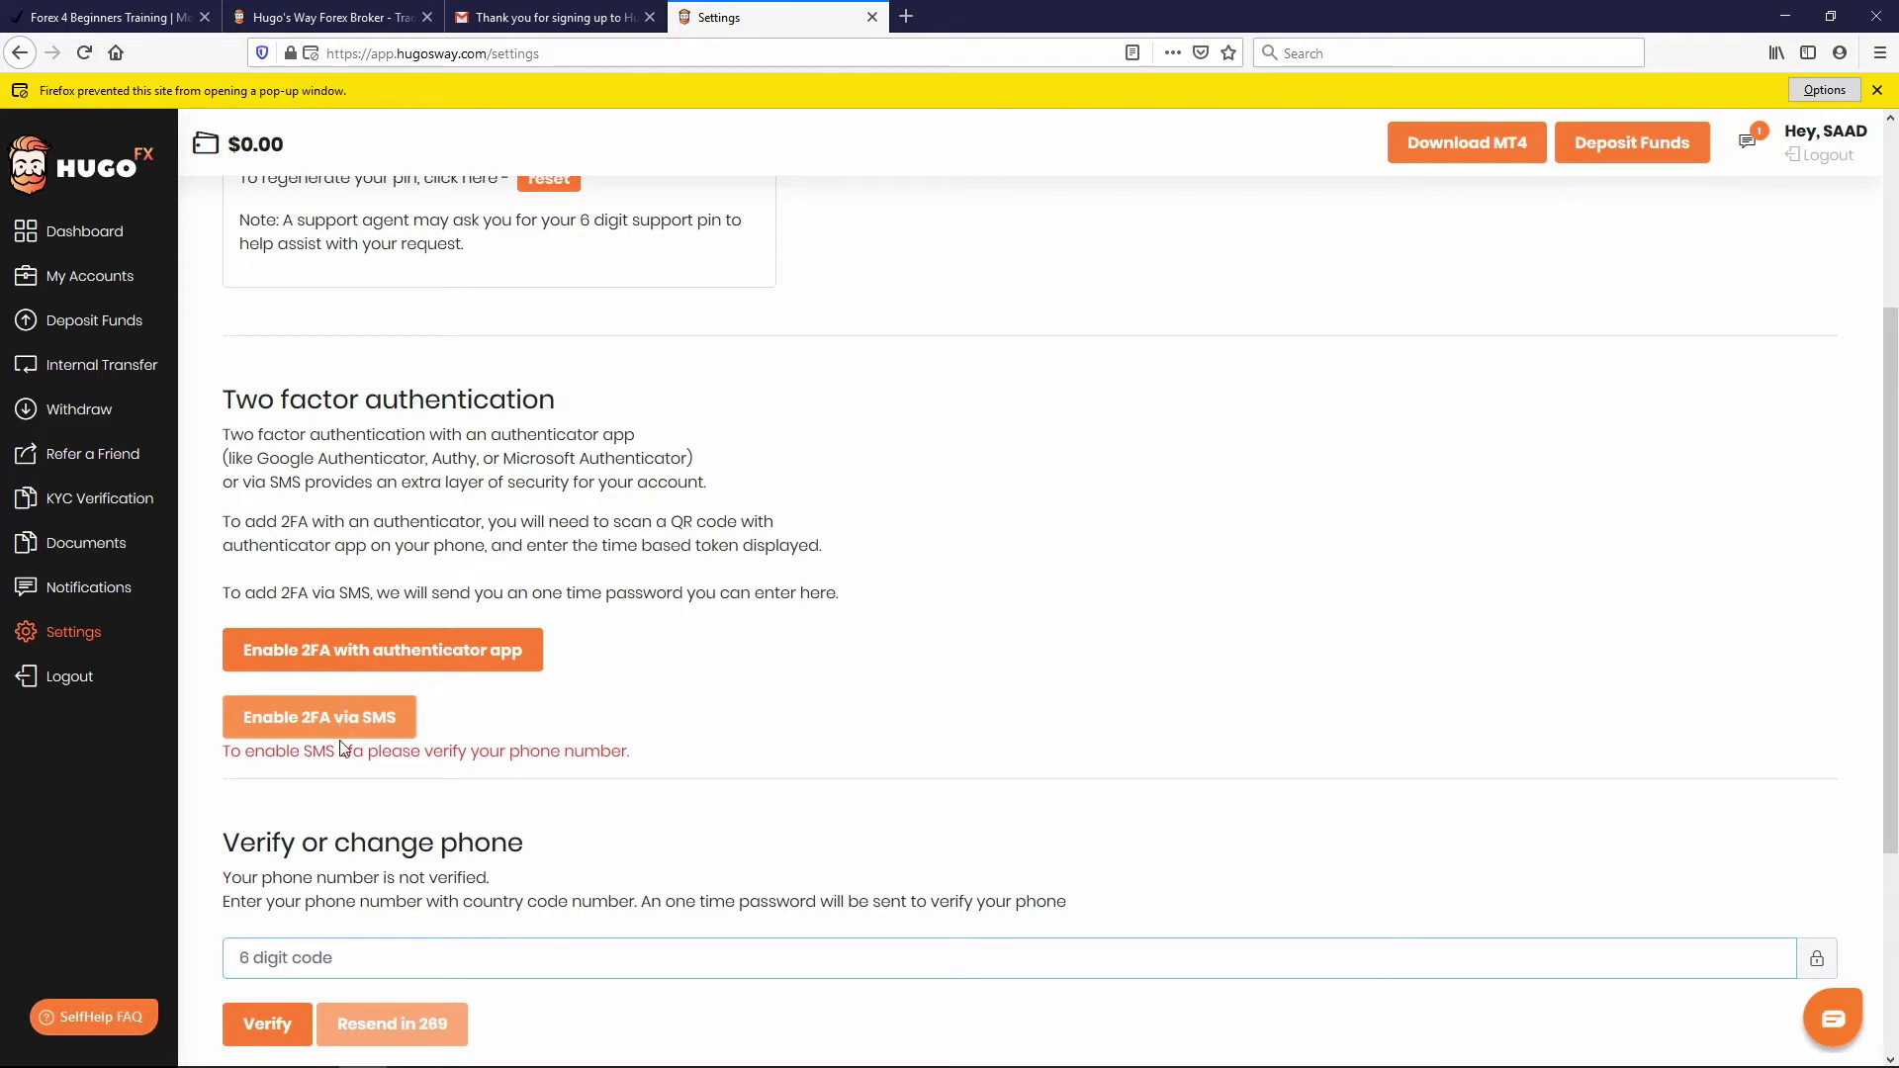
scroll(370, 918, "down", 1)
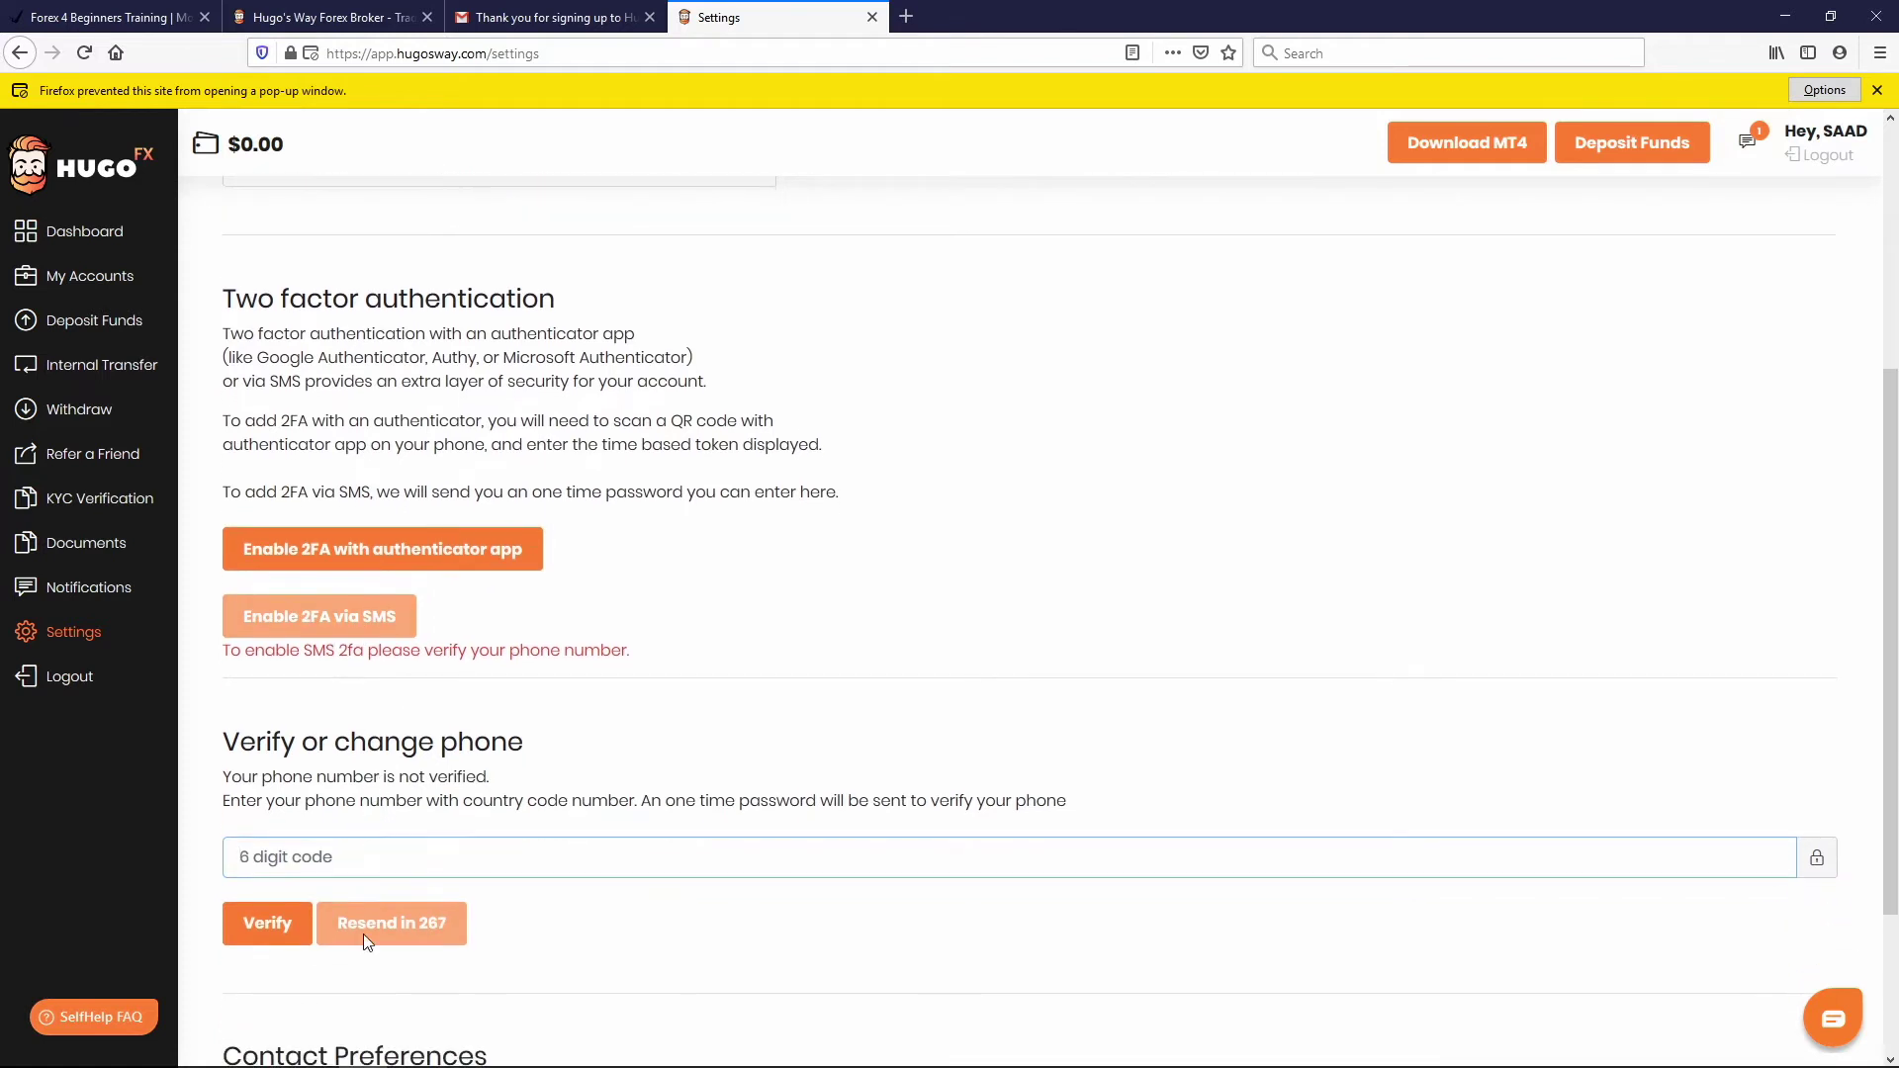
scroll(333, 749, "up", 1)
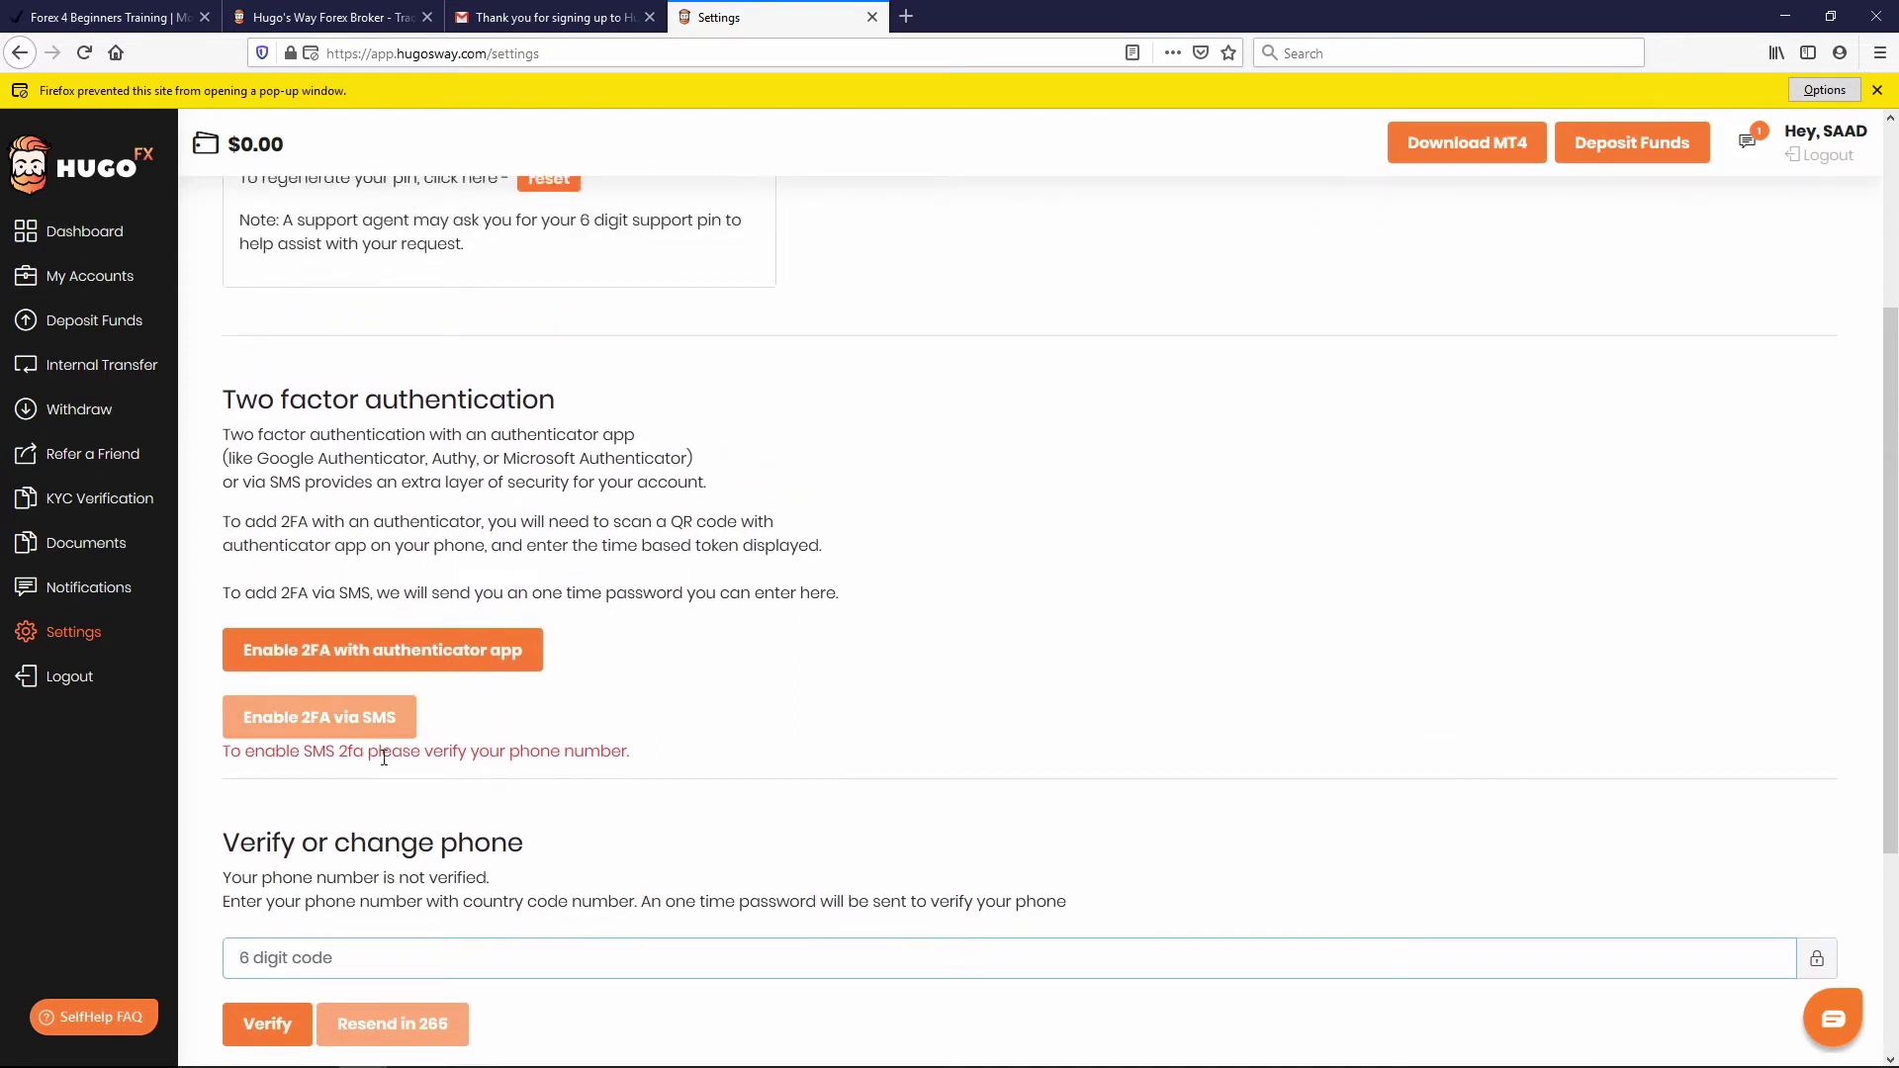
scroll(478, 796, "up", 1)
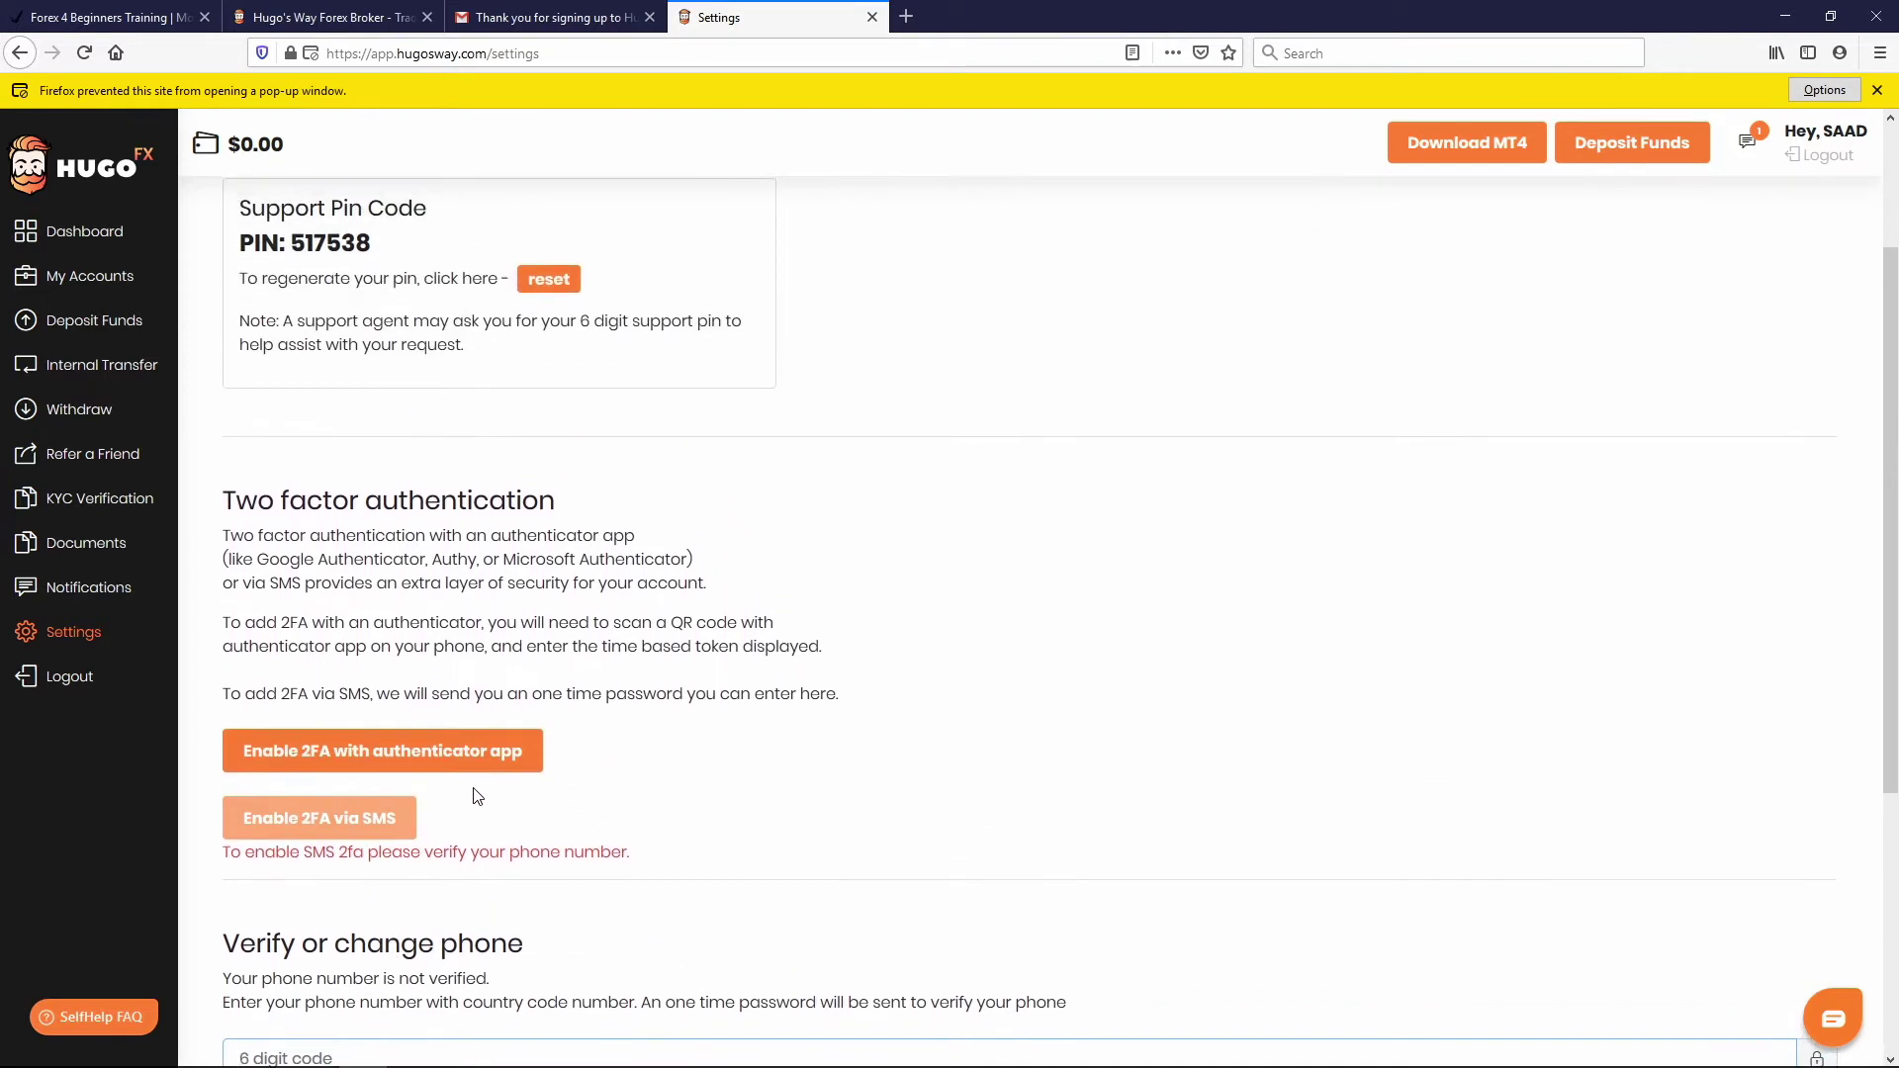
Open the authenticator-app 2FA setup, copy the secret key as text, and return to Settings.
left_click(375, 750)
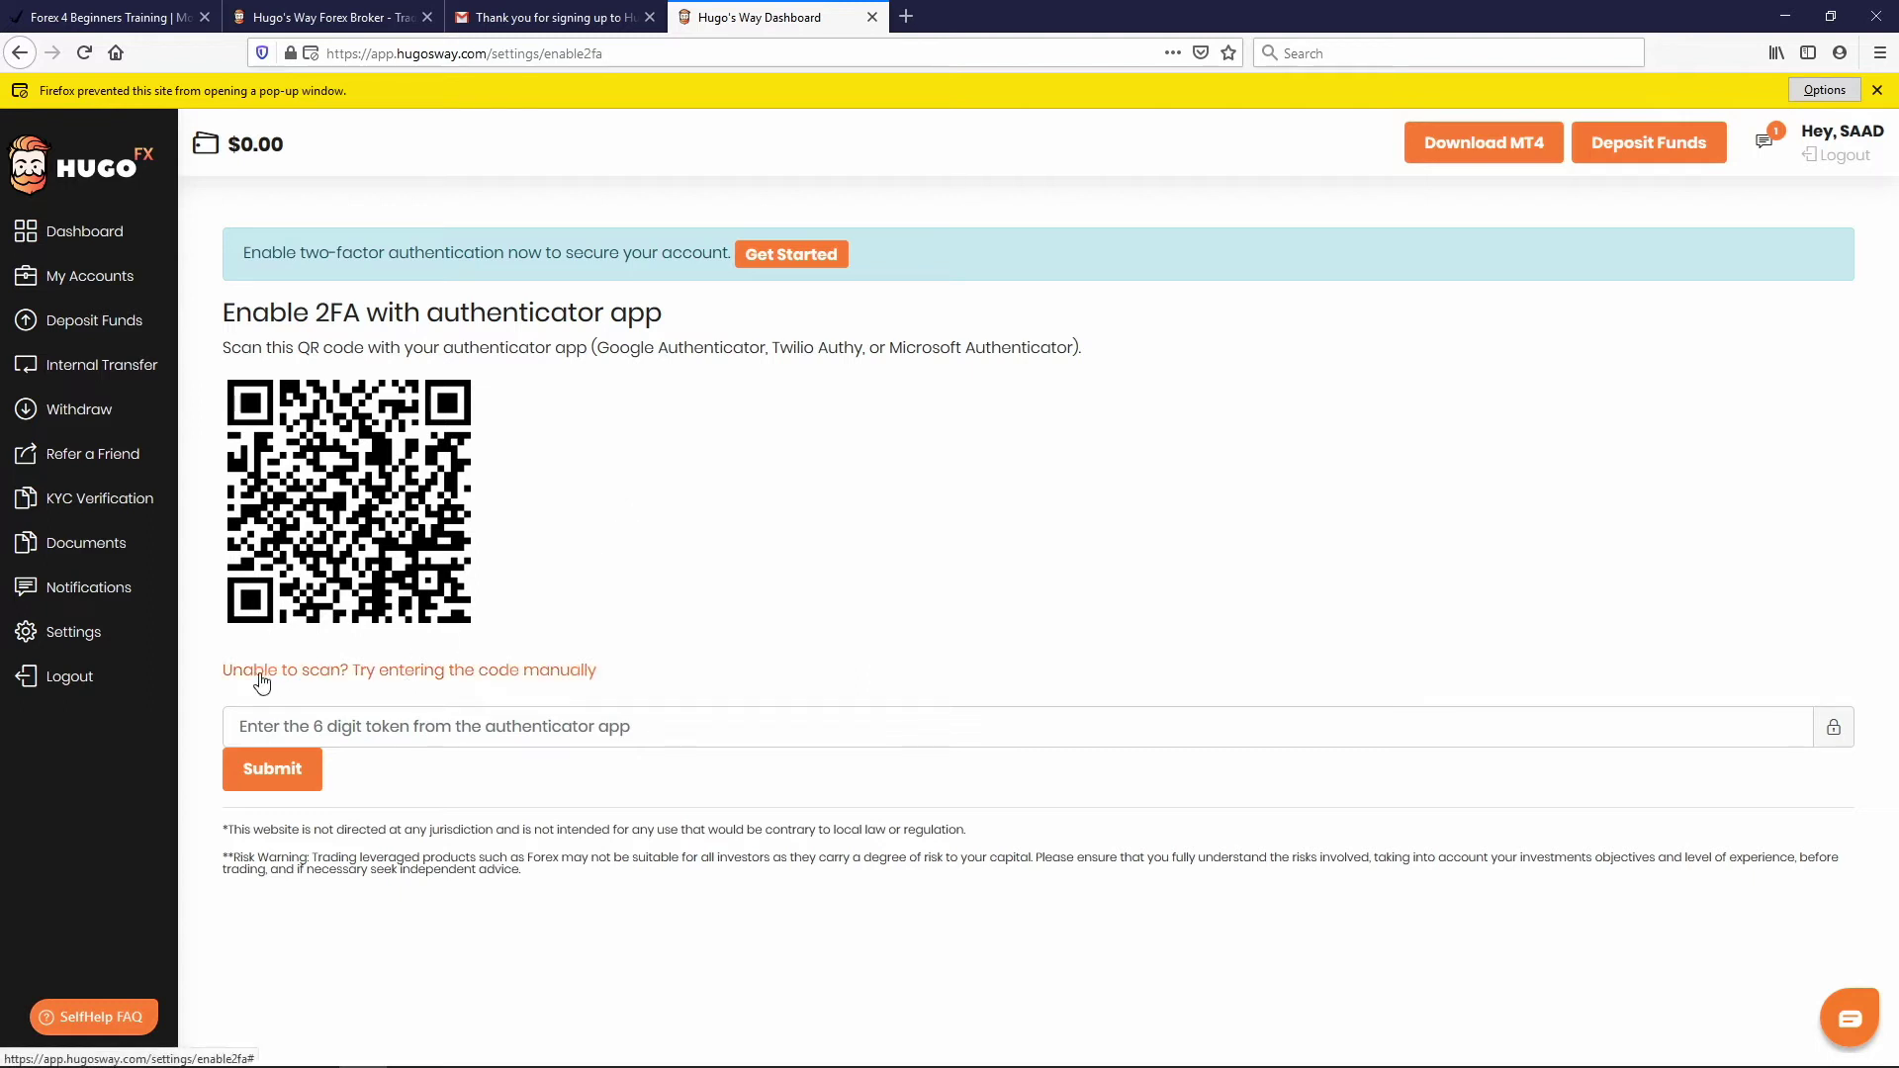
left_click(454, 683)
left_click_drag(651, 394, 217, 394)
right_click(302, 399)
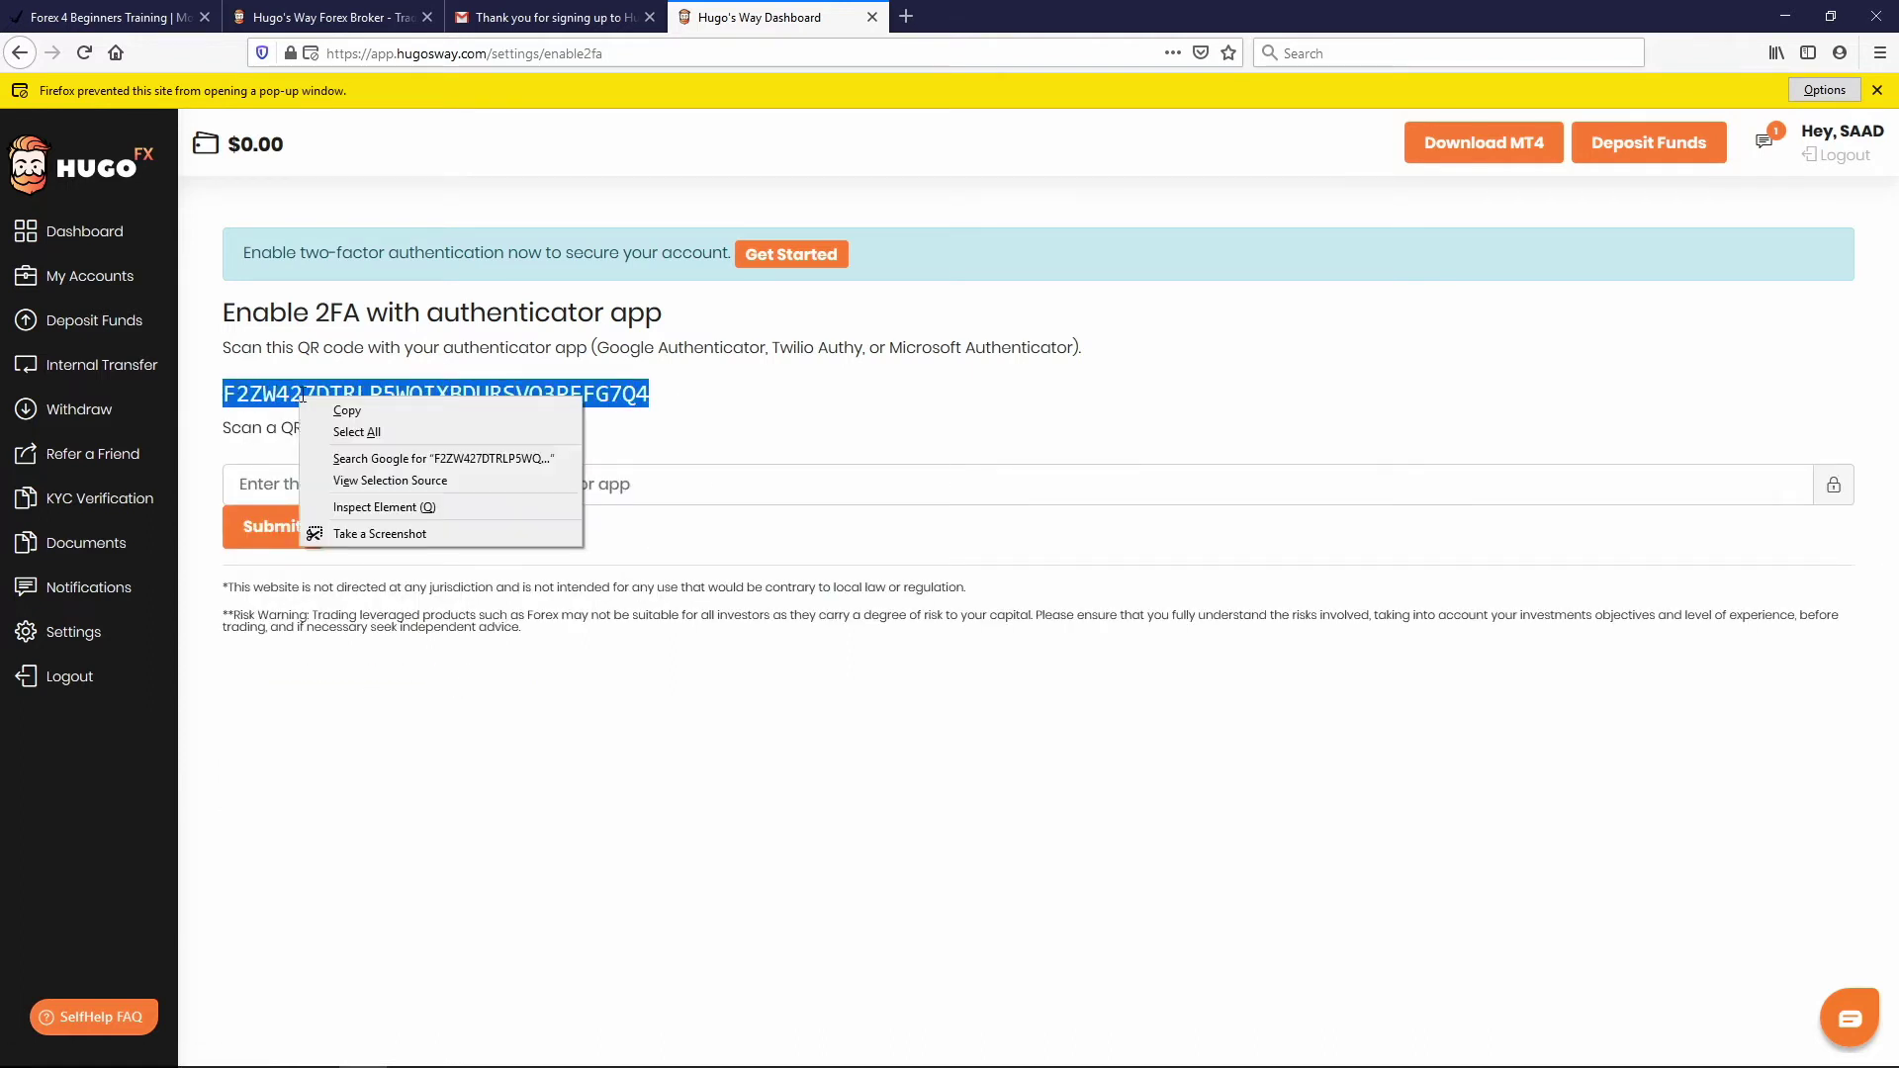
left_click(380, 410)
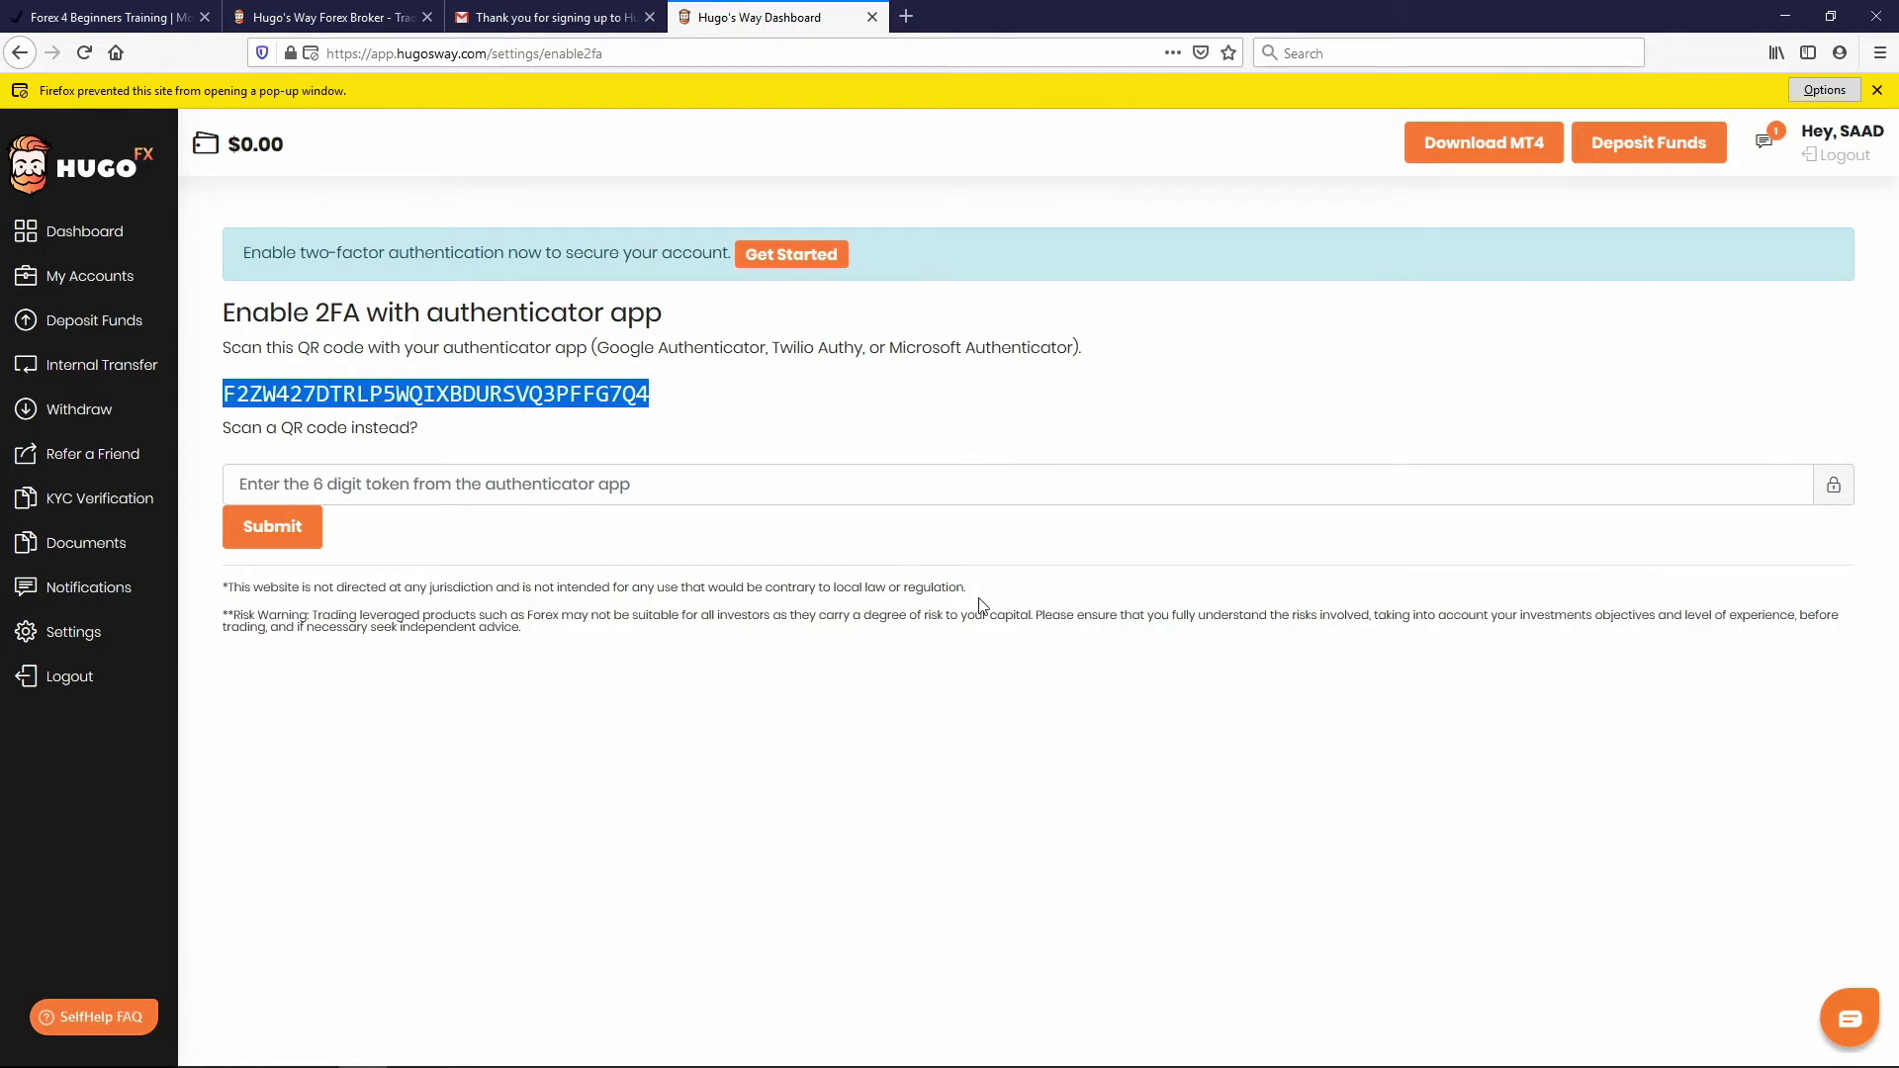
left_click(759, 412)
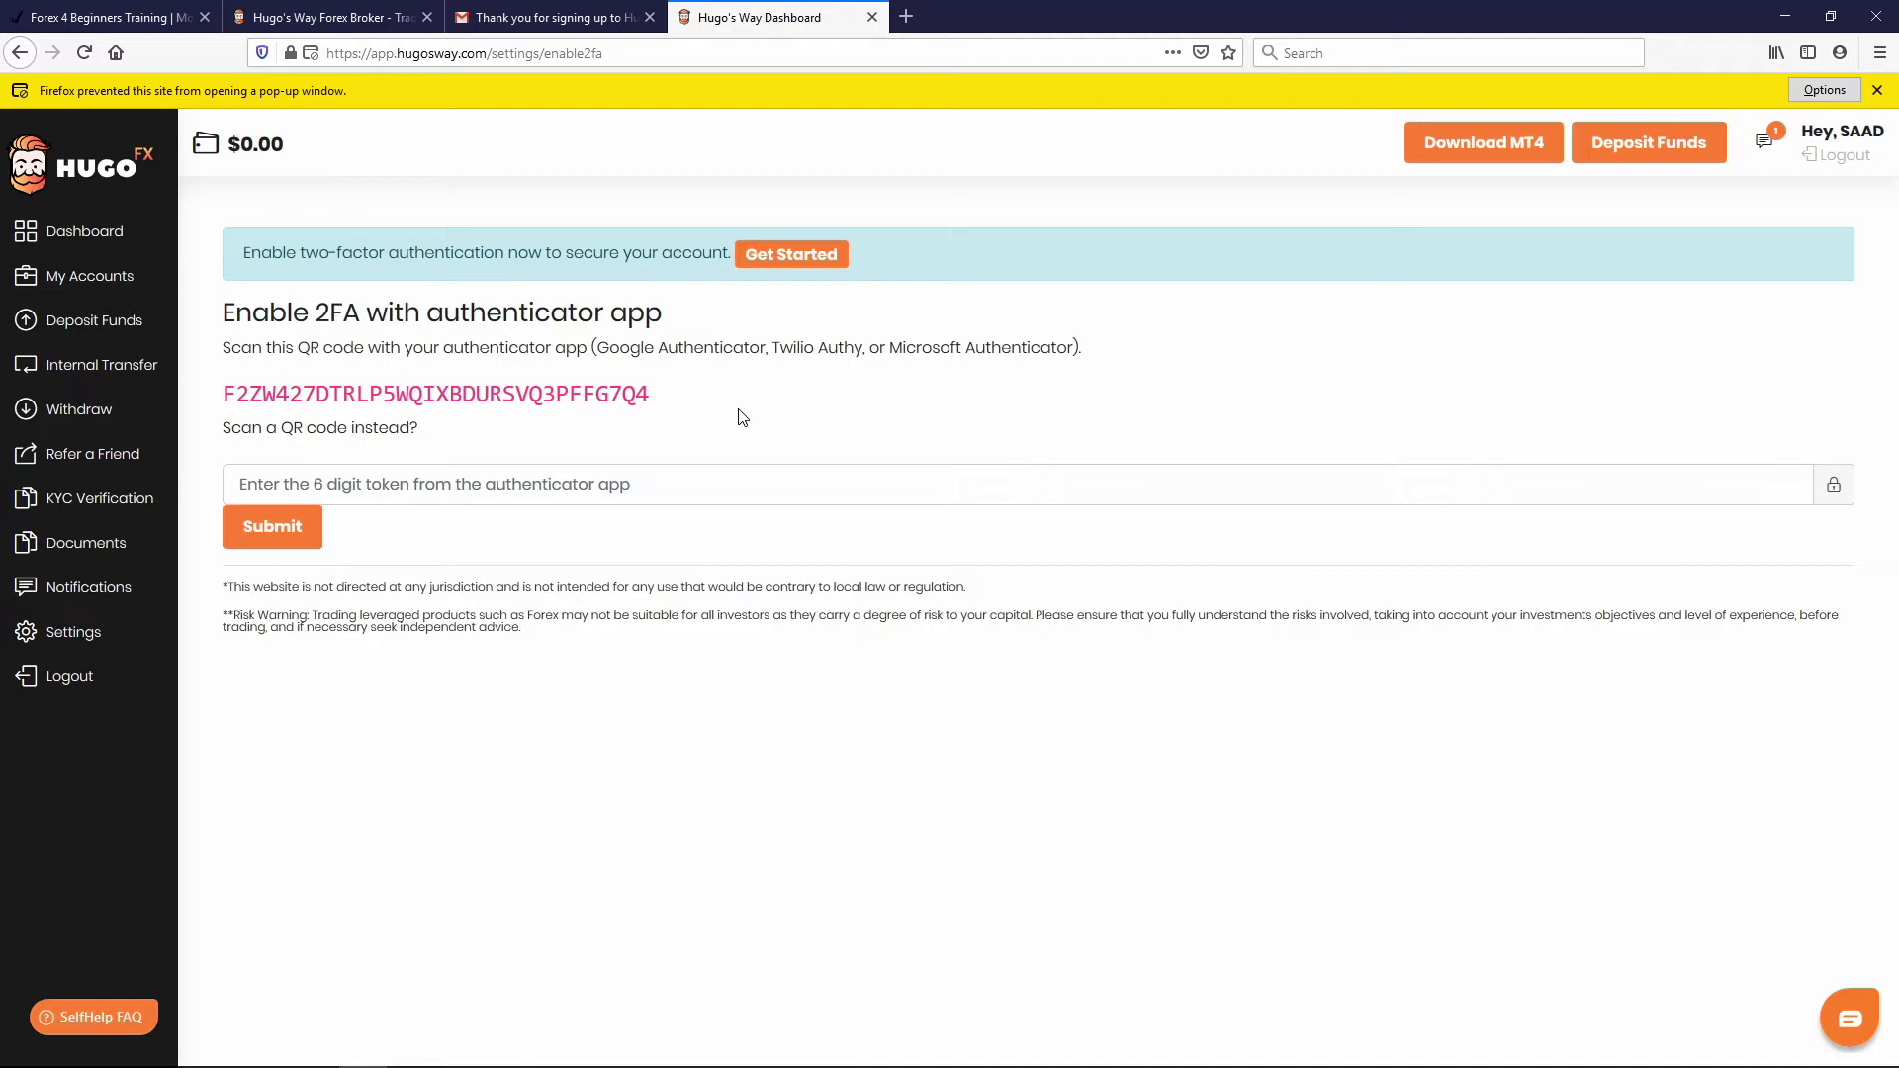
left_click_drag(648, 394, 222, 396)
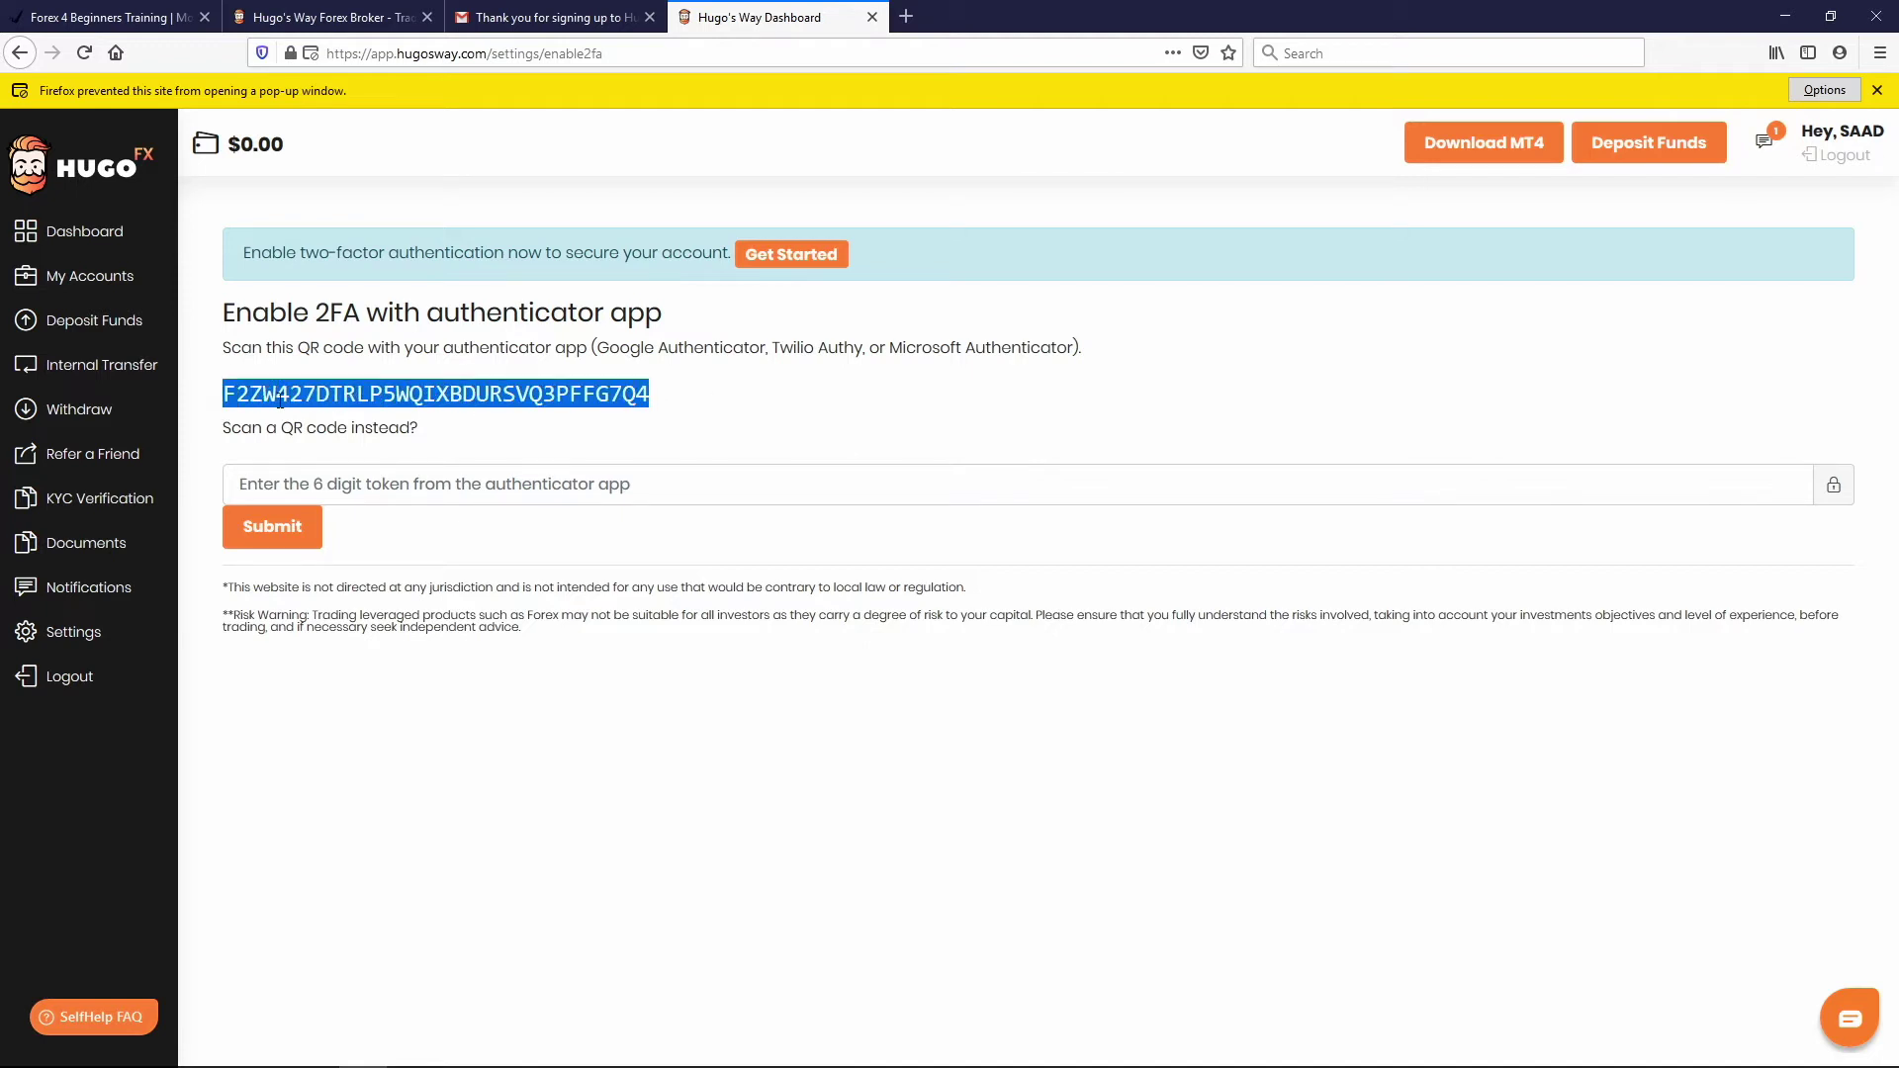
left_click(779, 422)
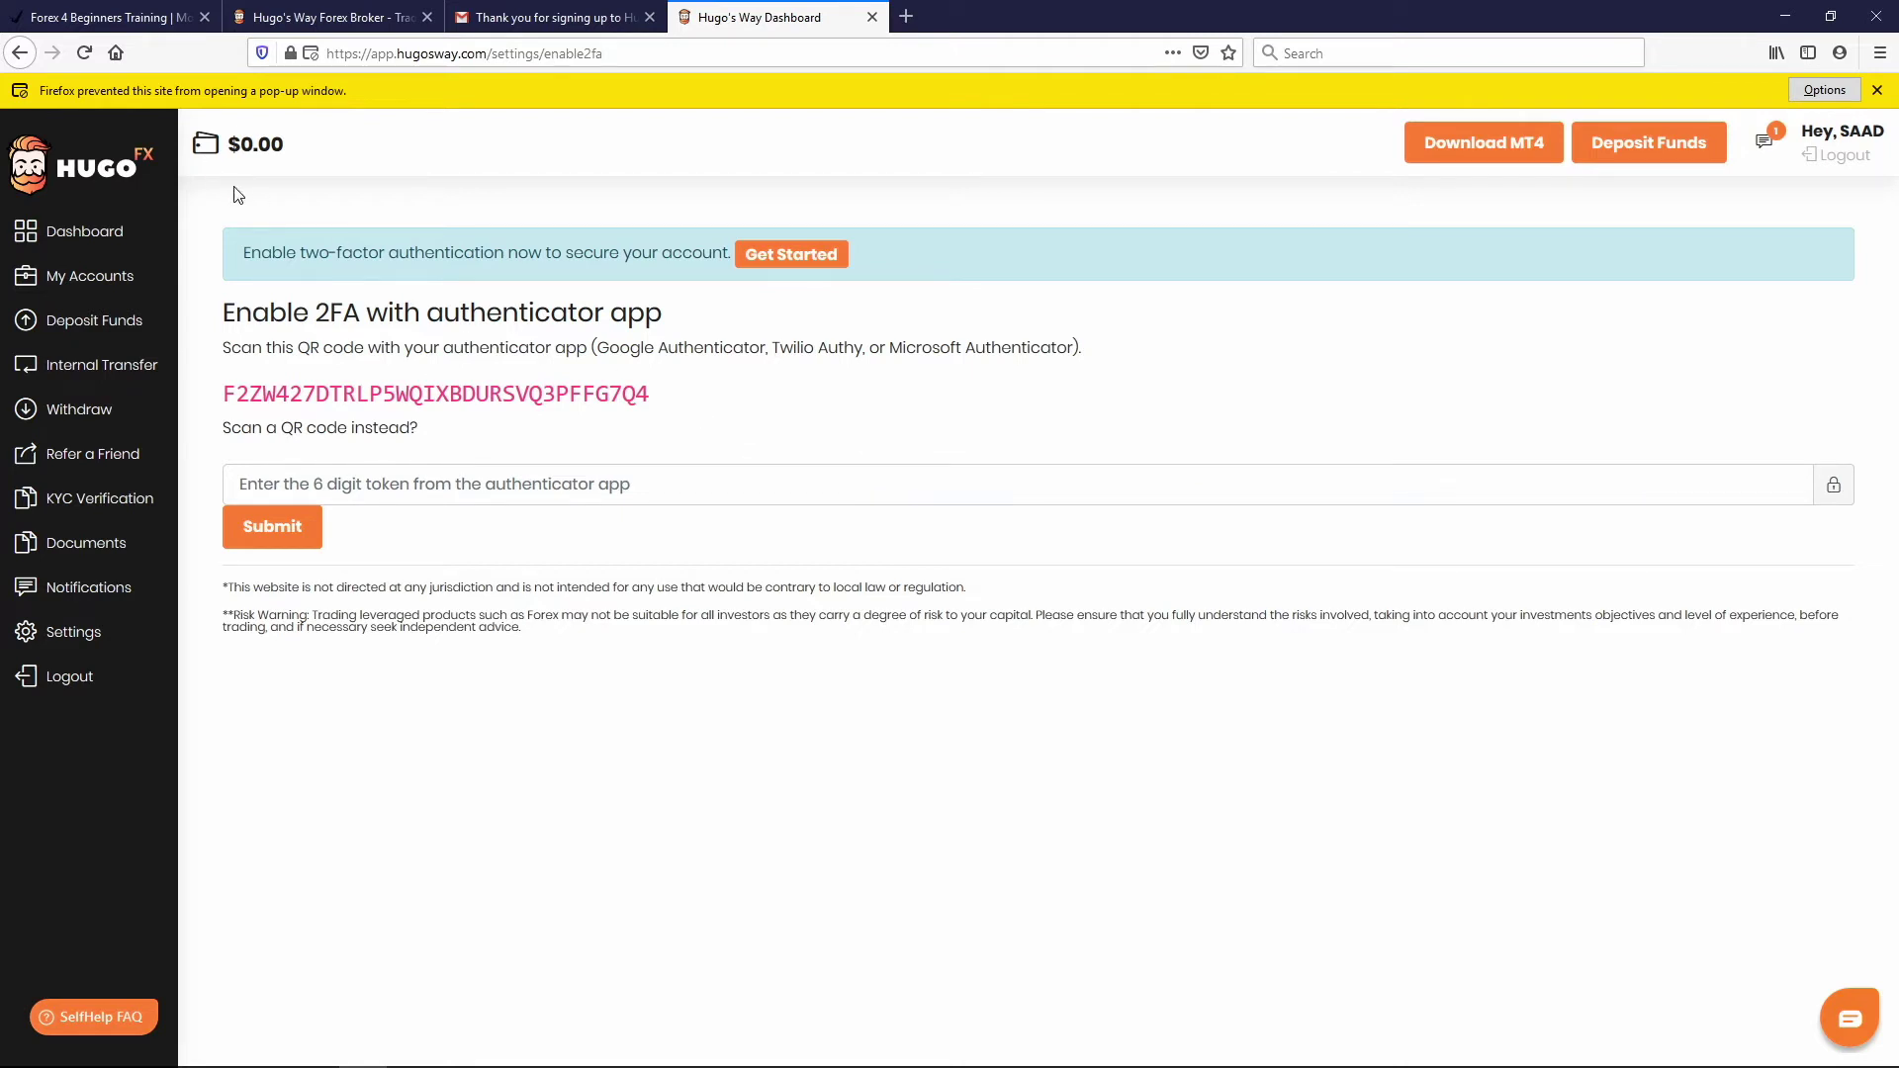
key("alt+Left")
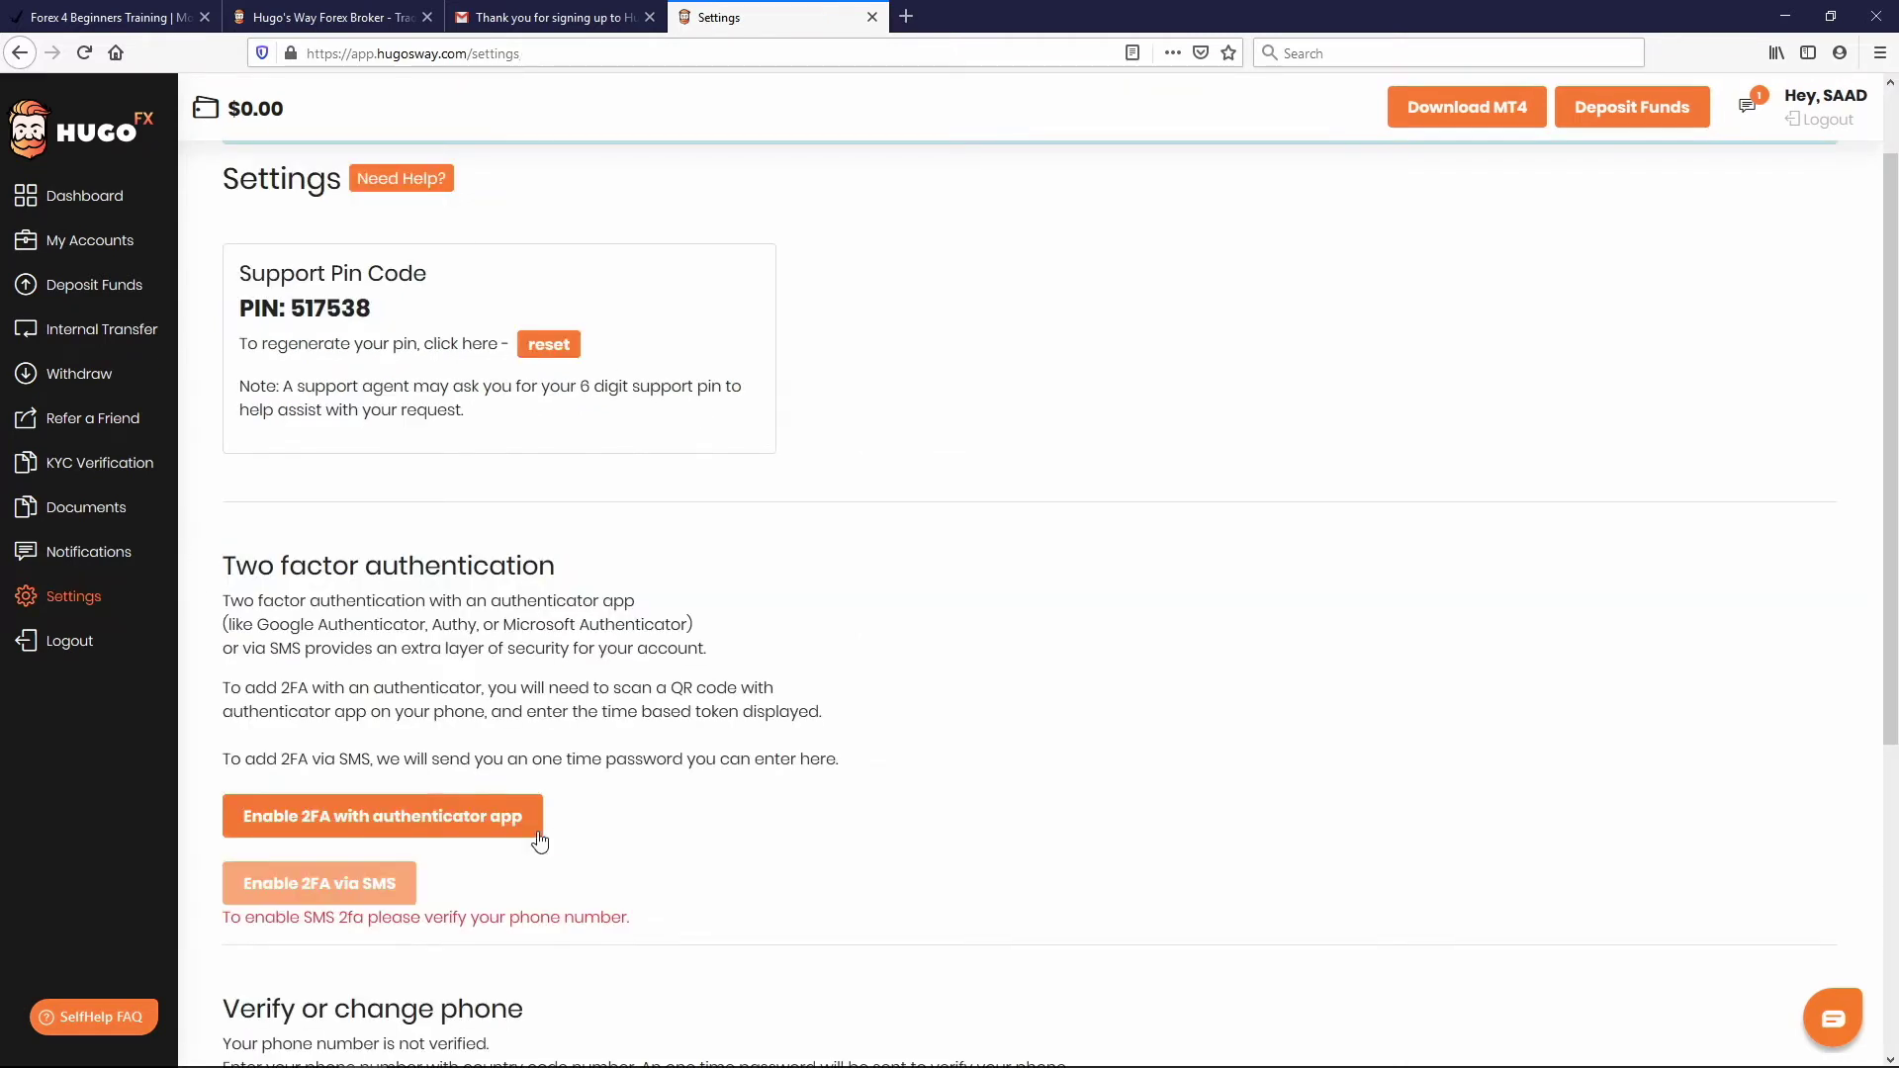
Open the authenticator QR code page and scan it with the phone's Authenticator app.
left_click(416, 821)
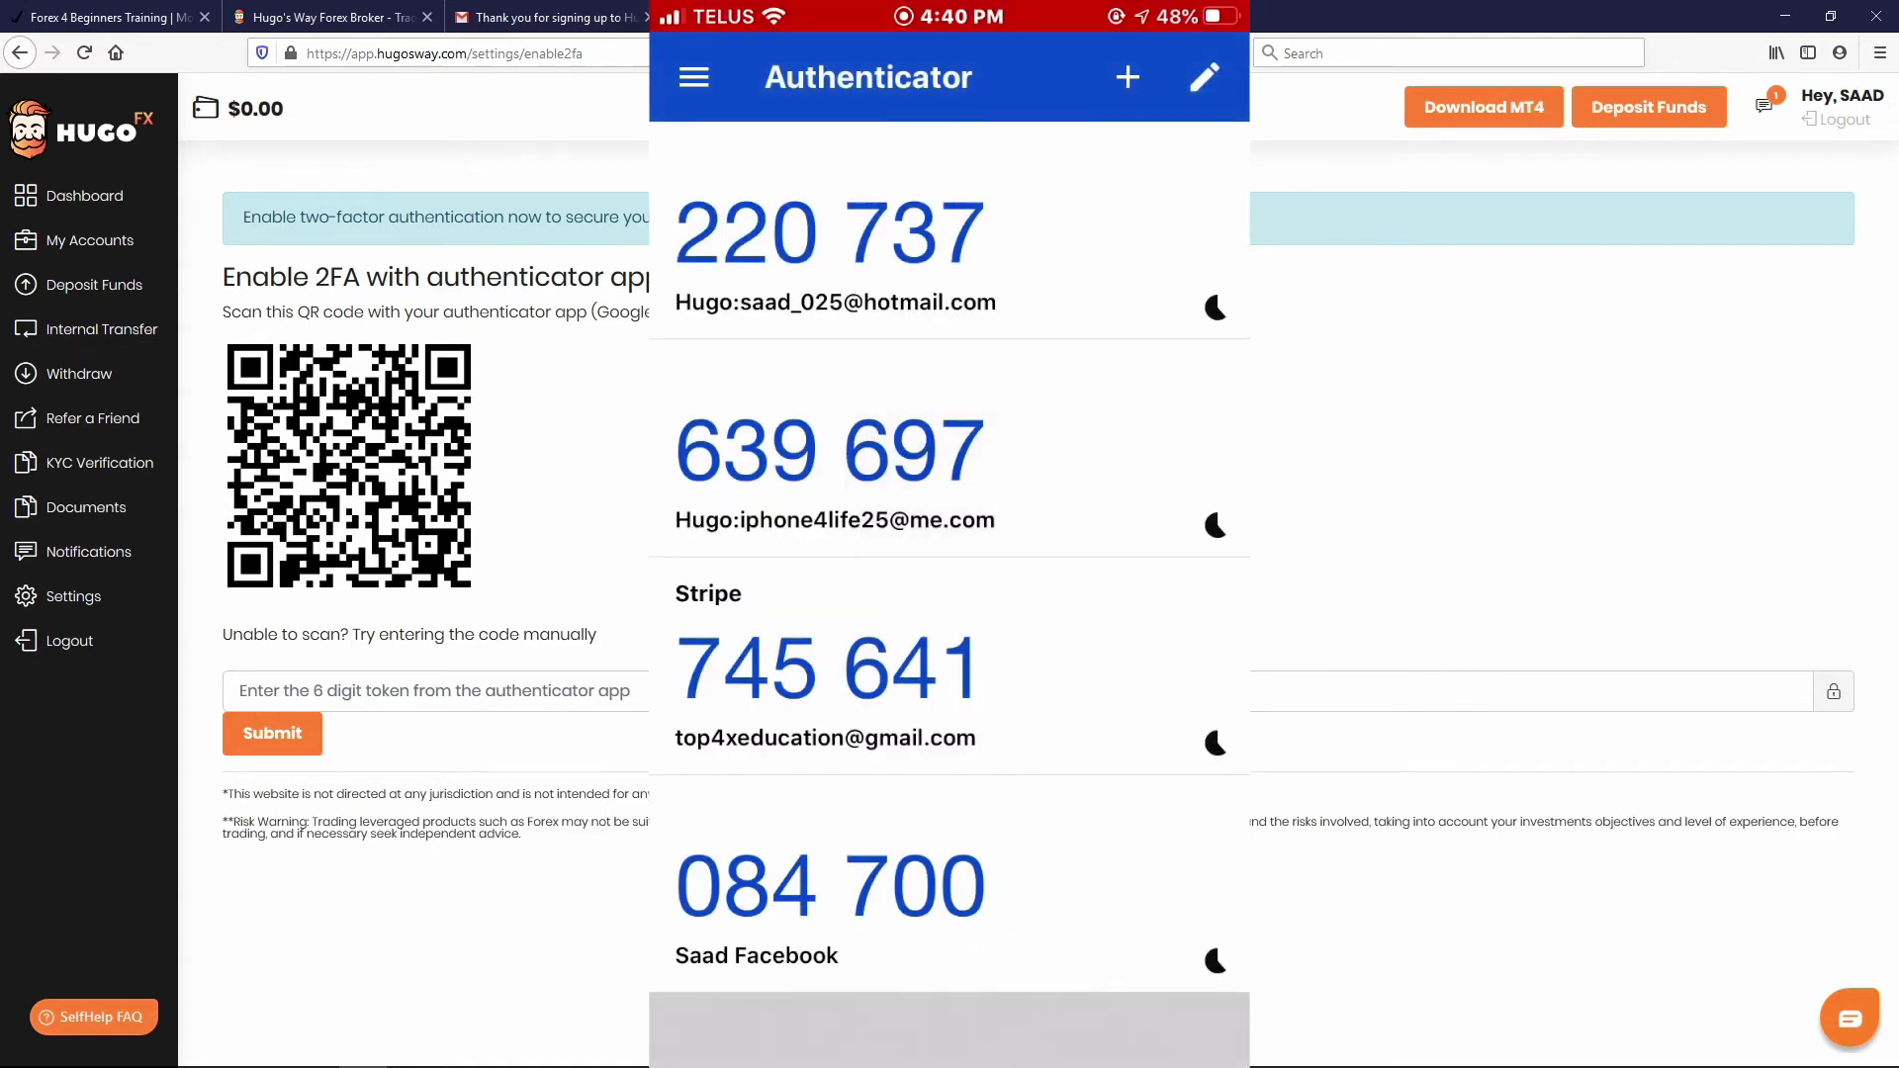
left_click(1128, 77)
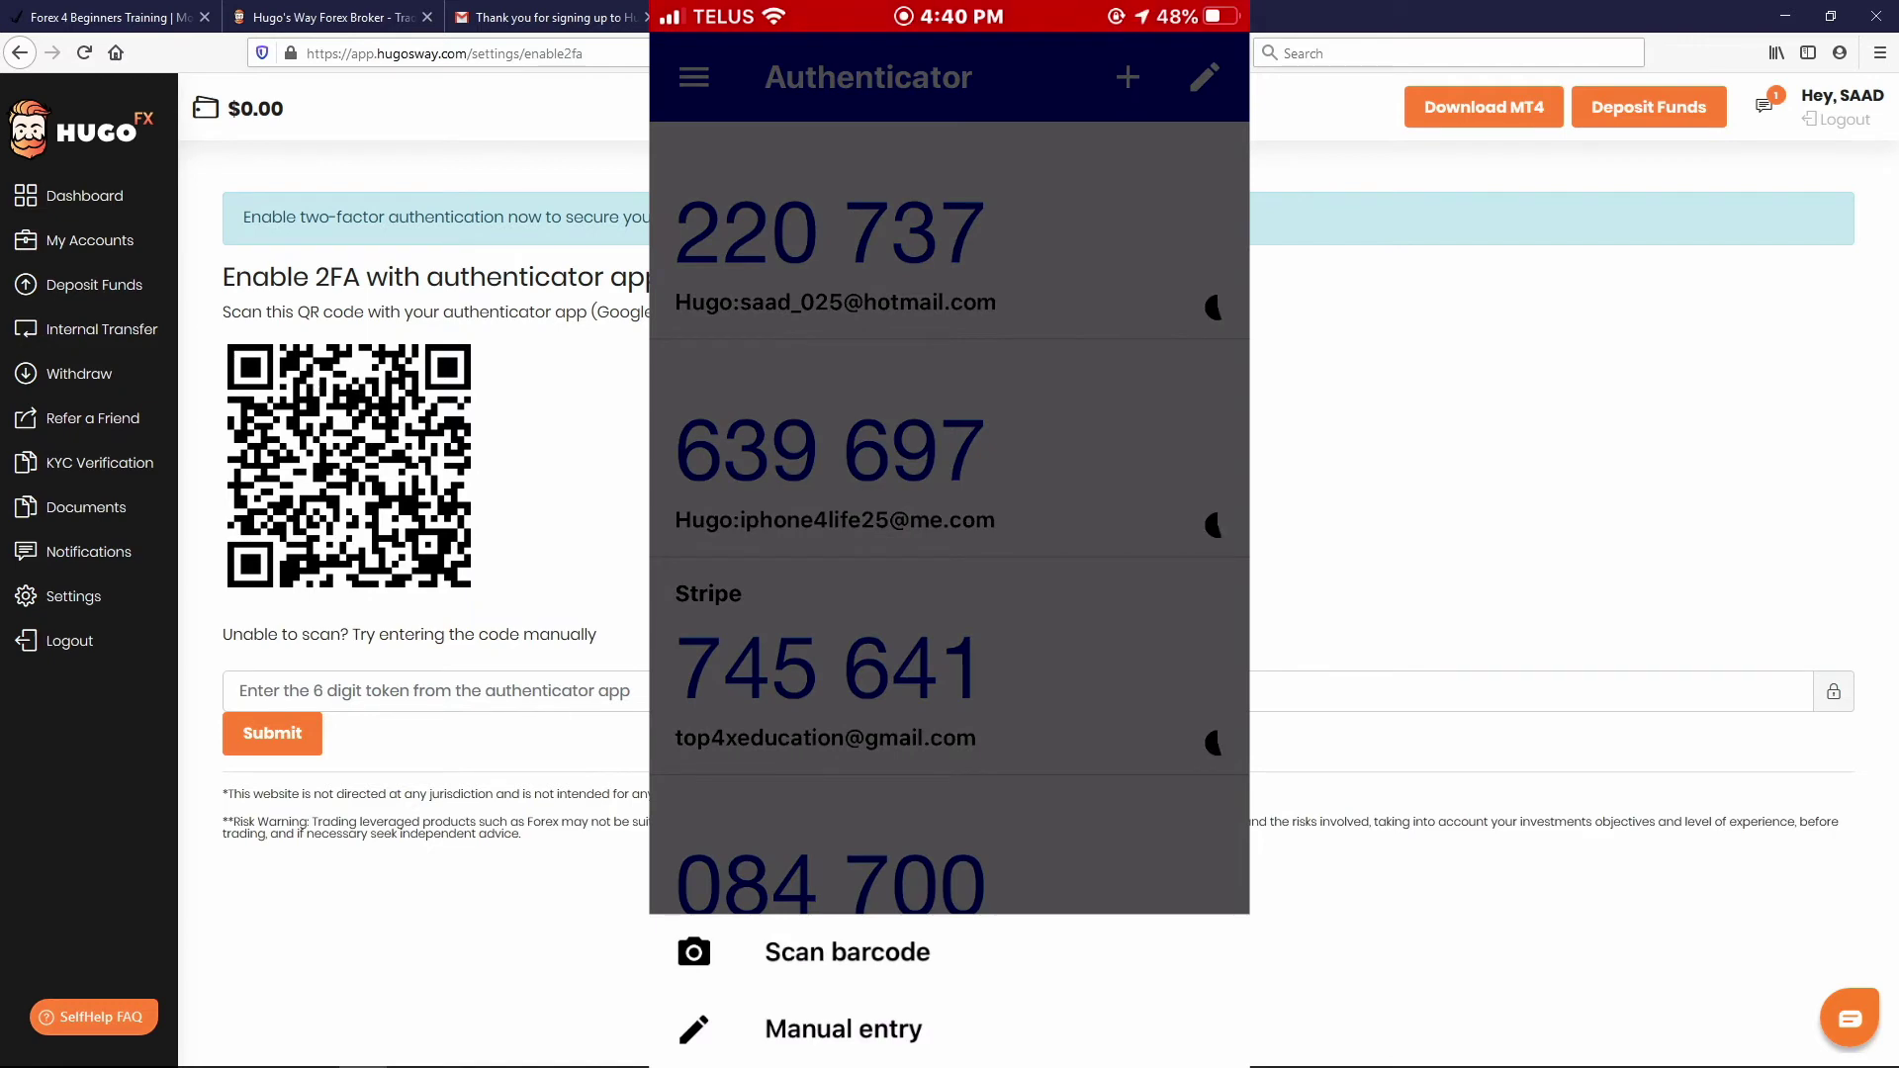
key("Escape")
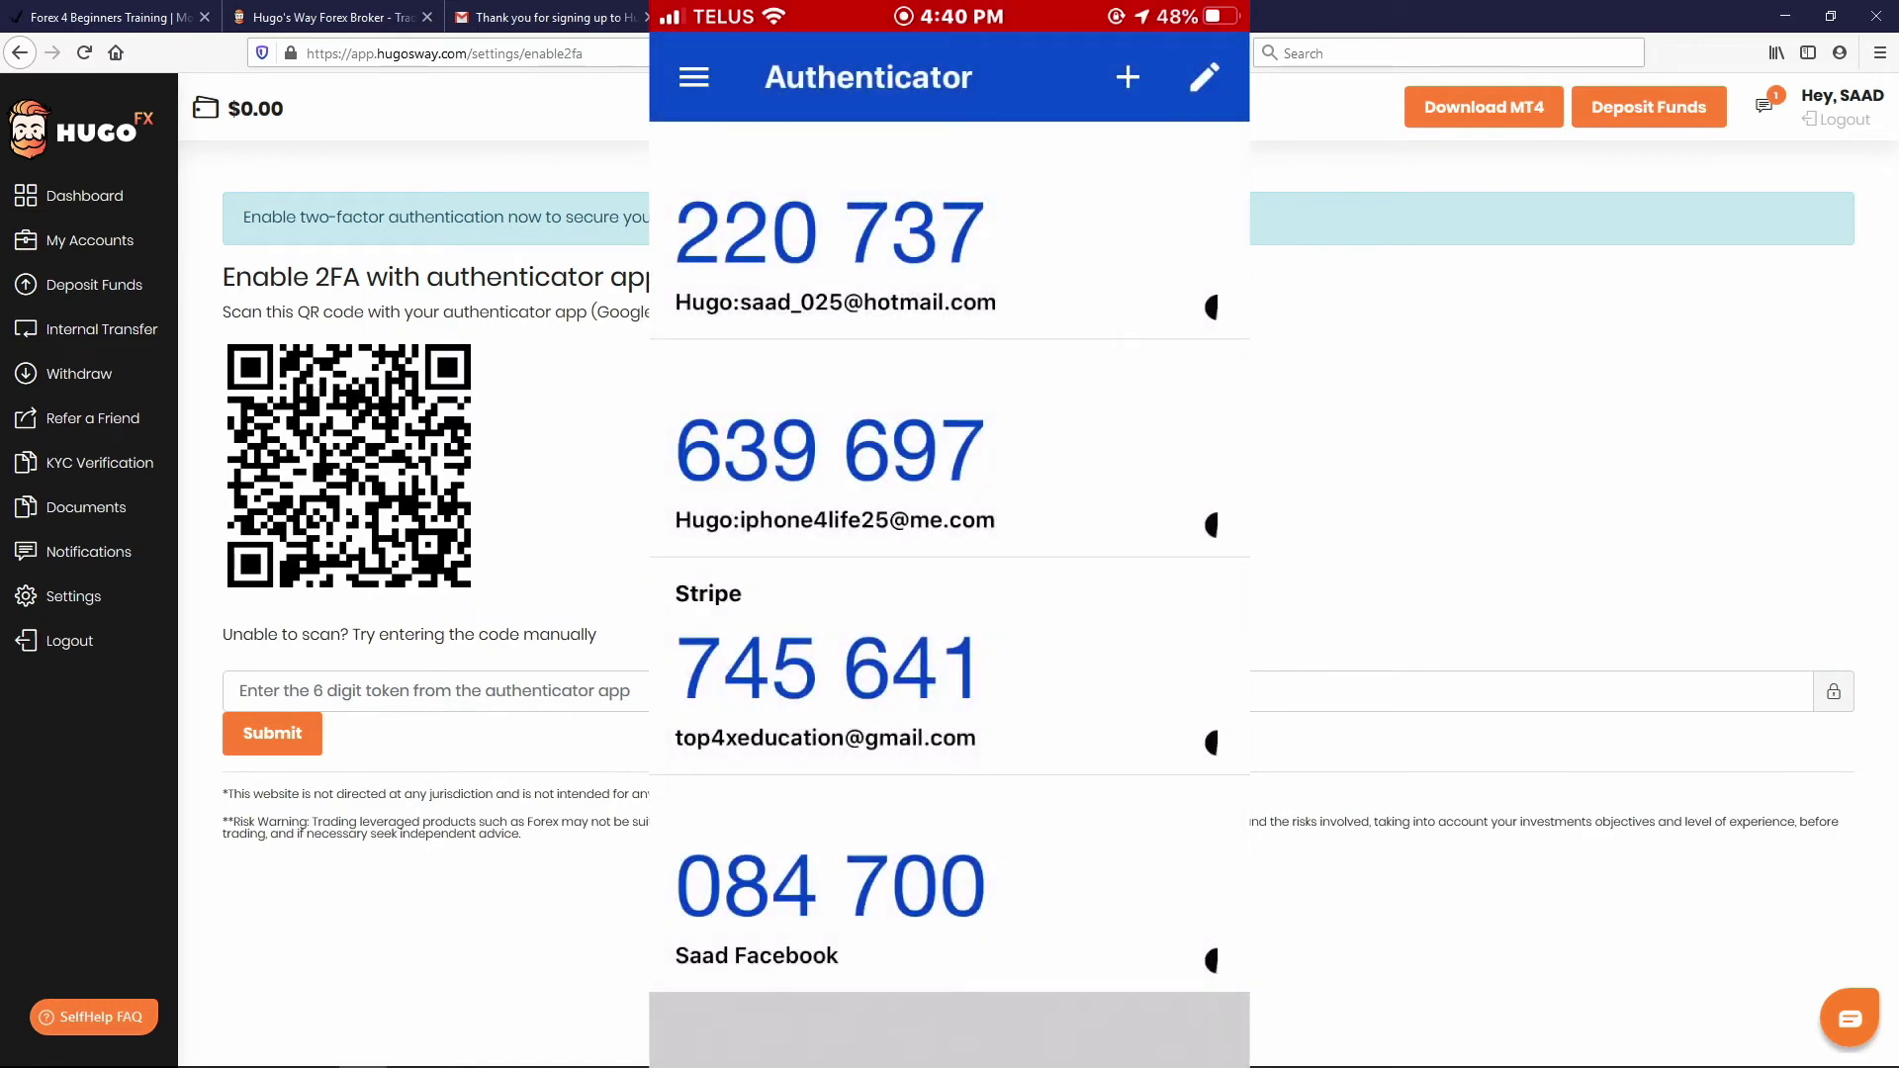
left_click(1128, 77)
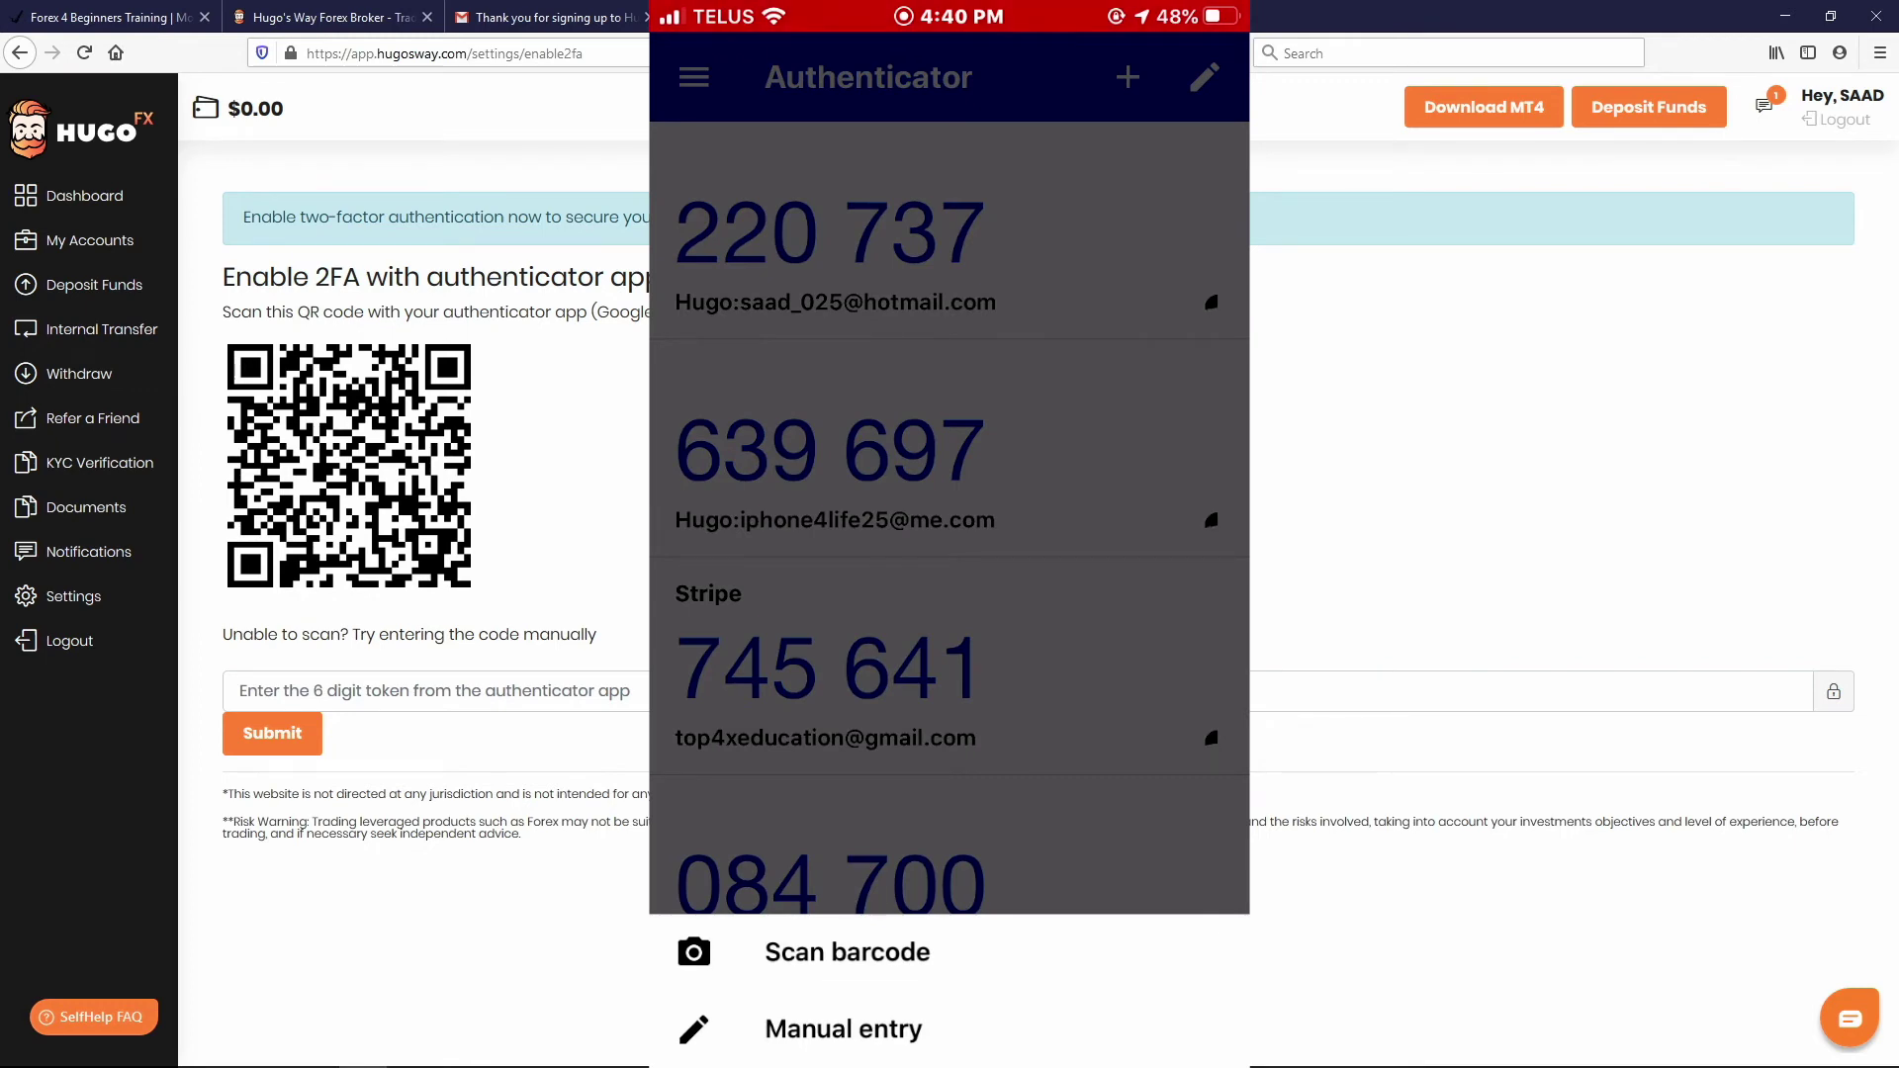
left_click(848, 952)
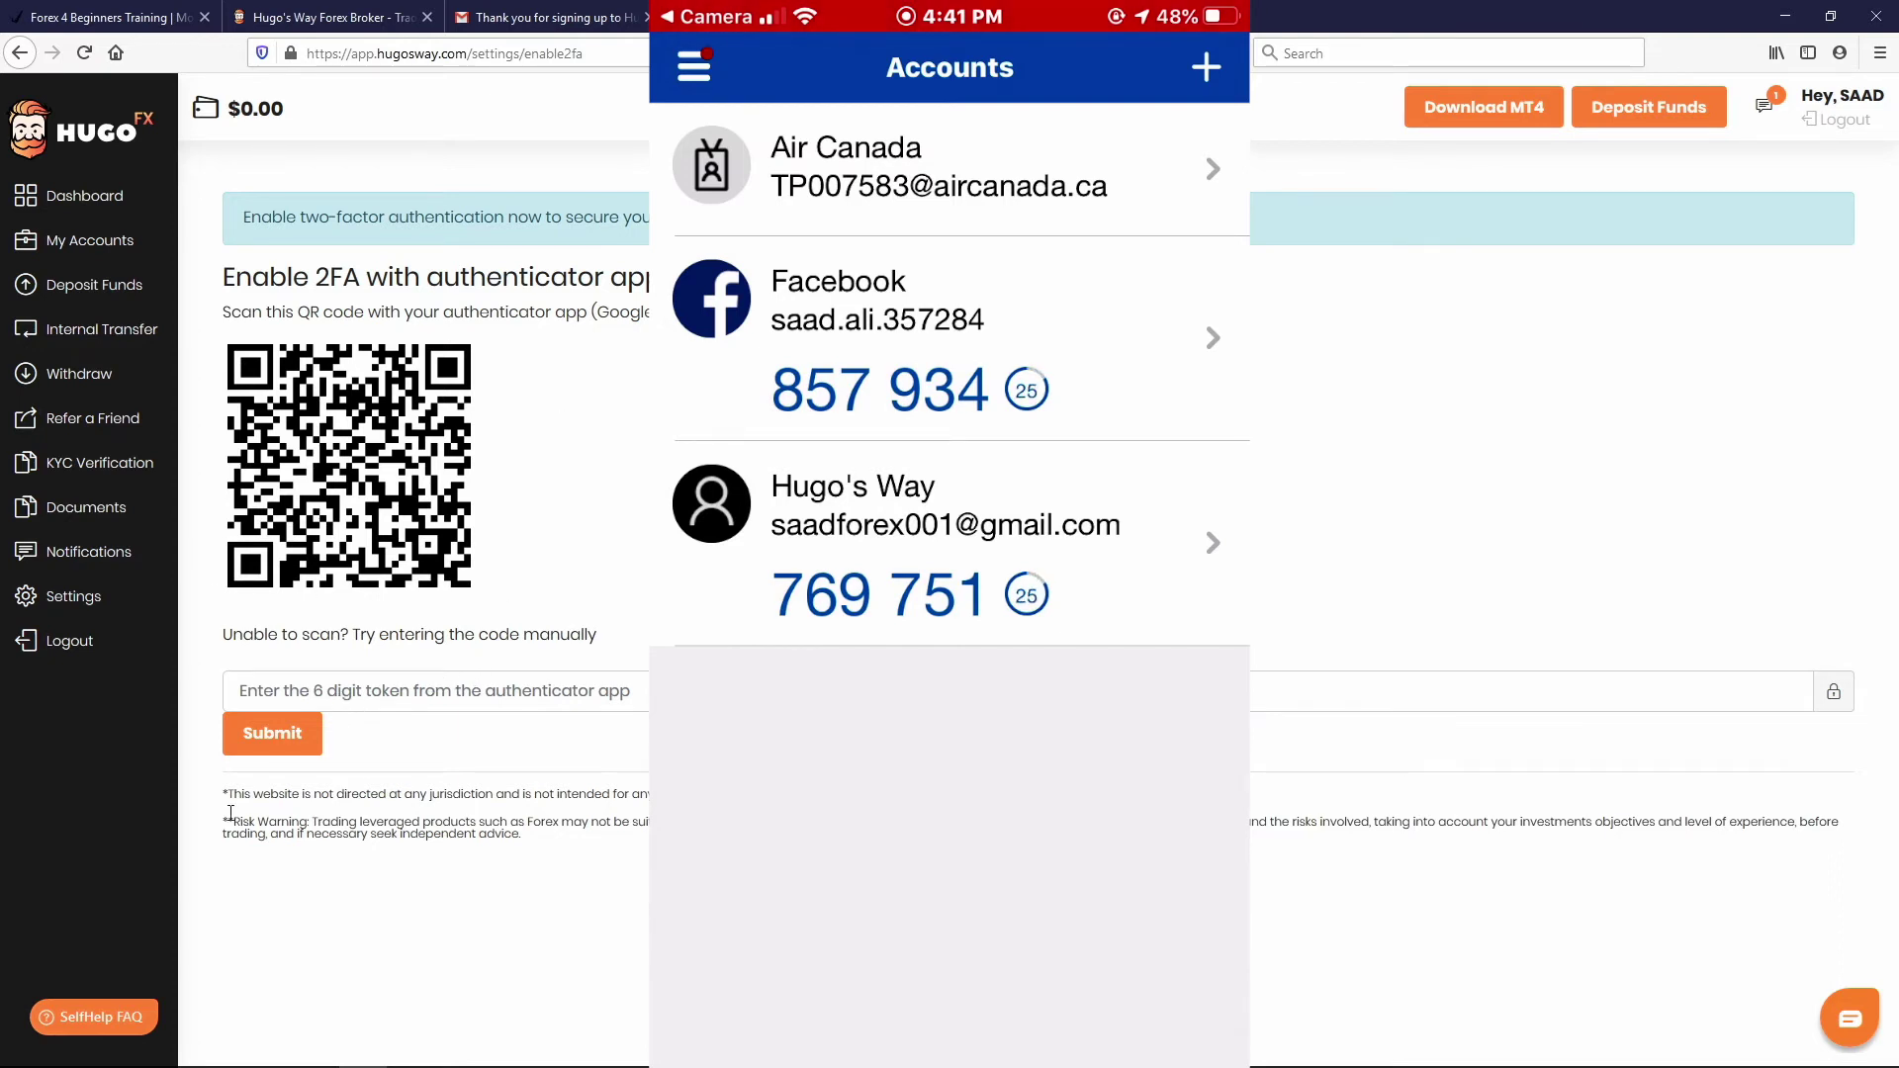
Submit the 6-digit authenticator code to turn on 2FA and review the Settings page.
left_click(326, 699)
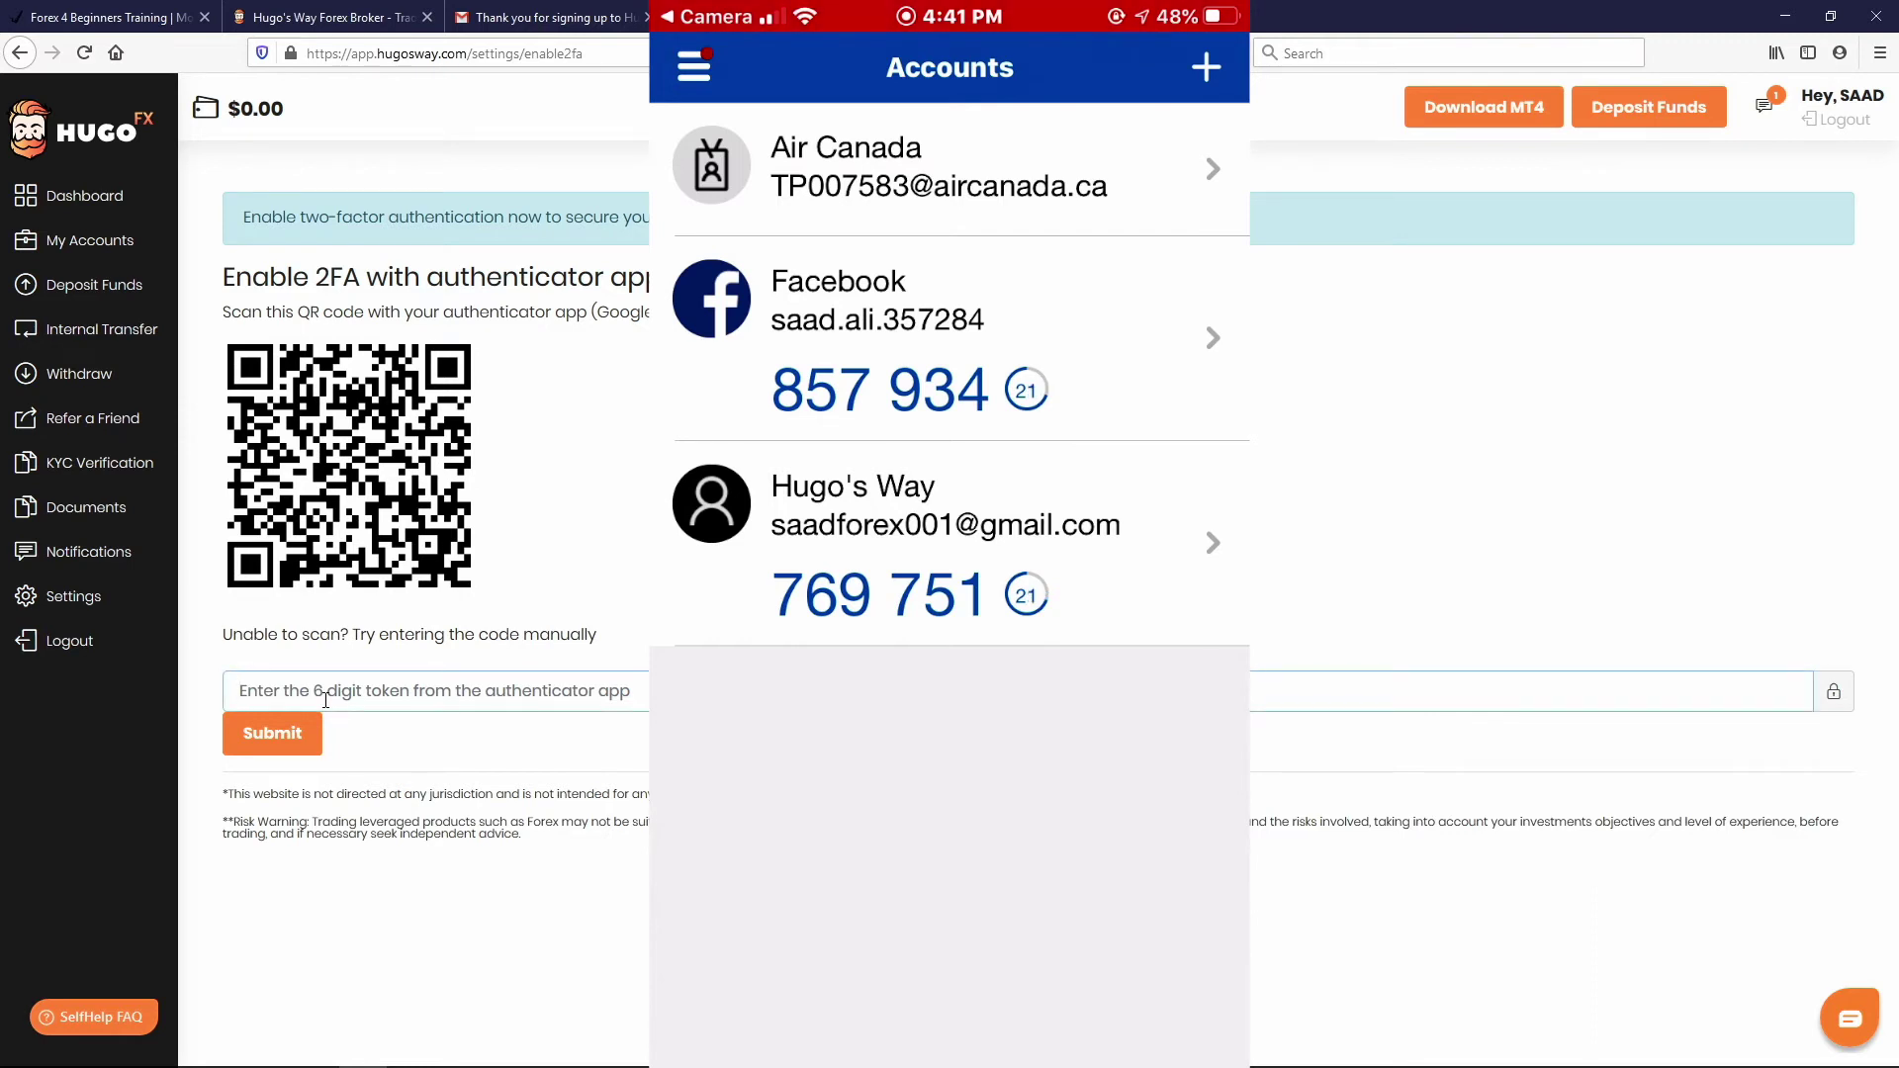
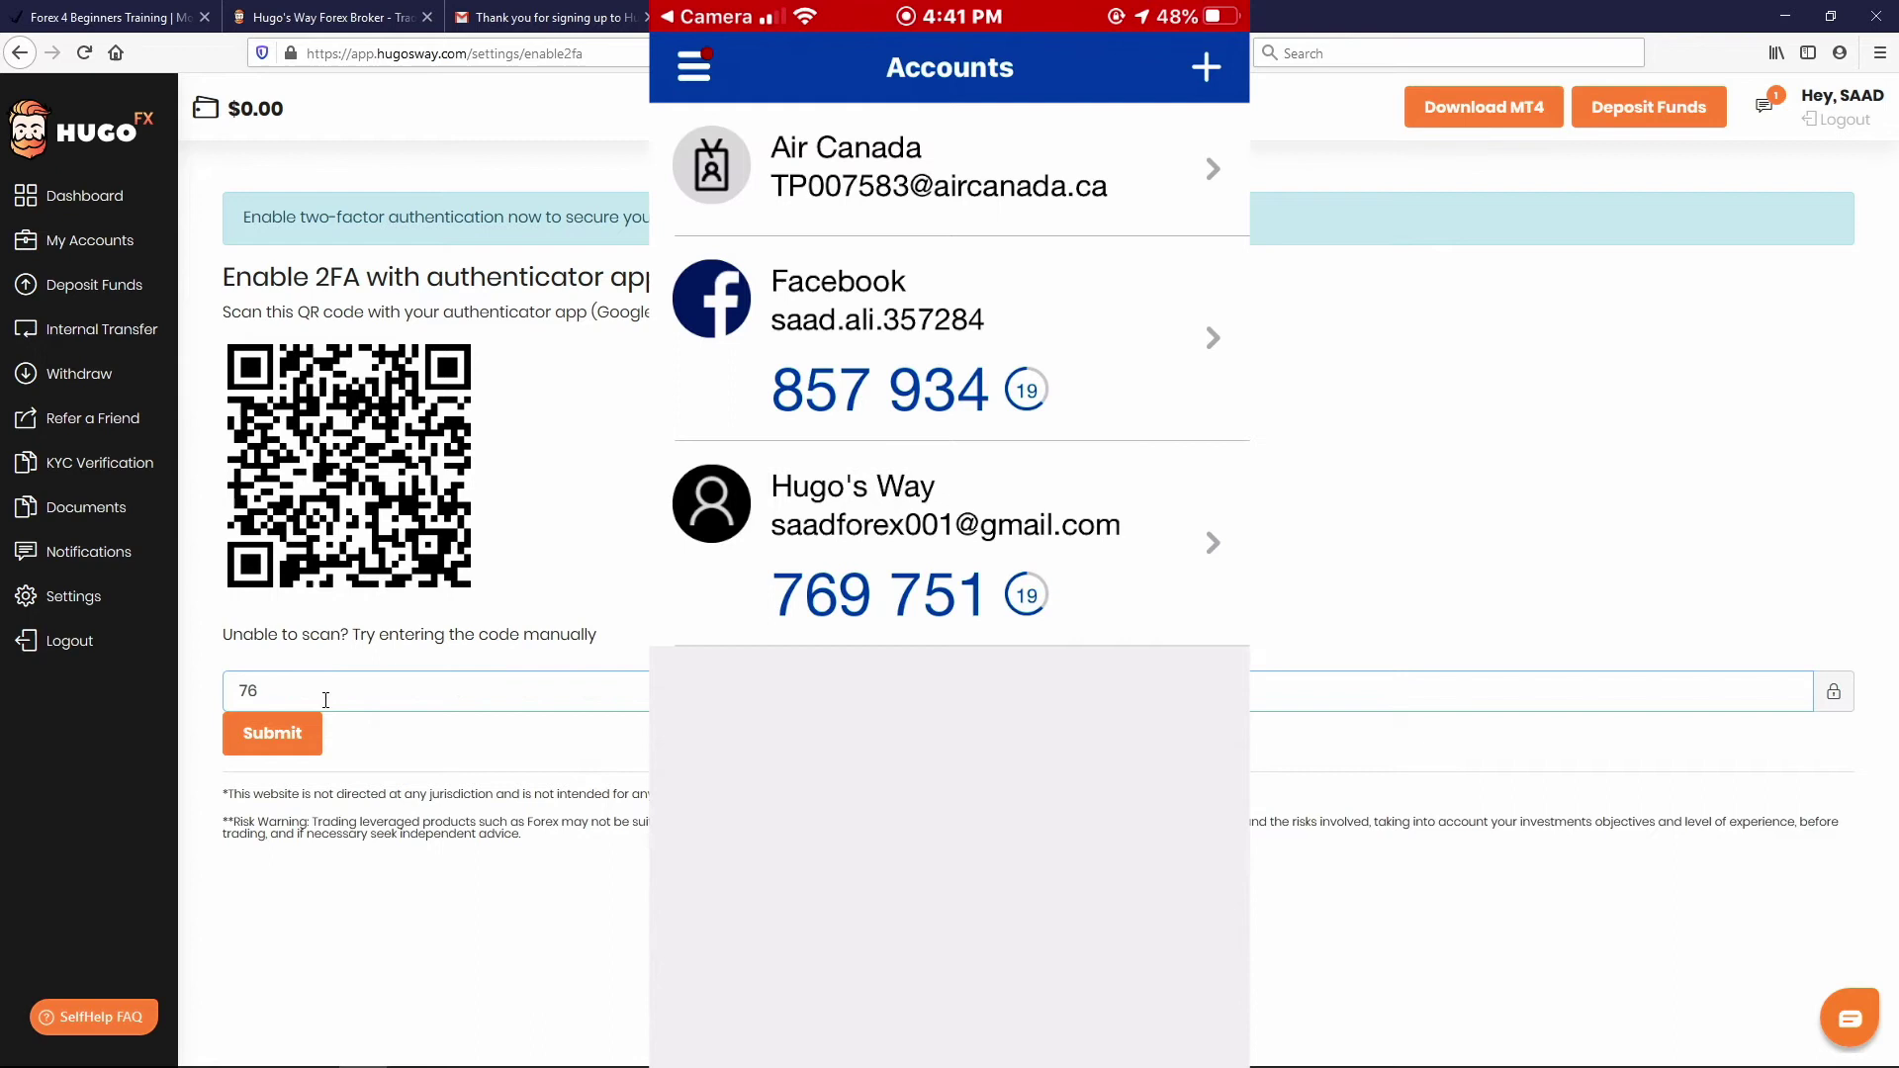
left_click(276, 730)
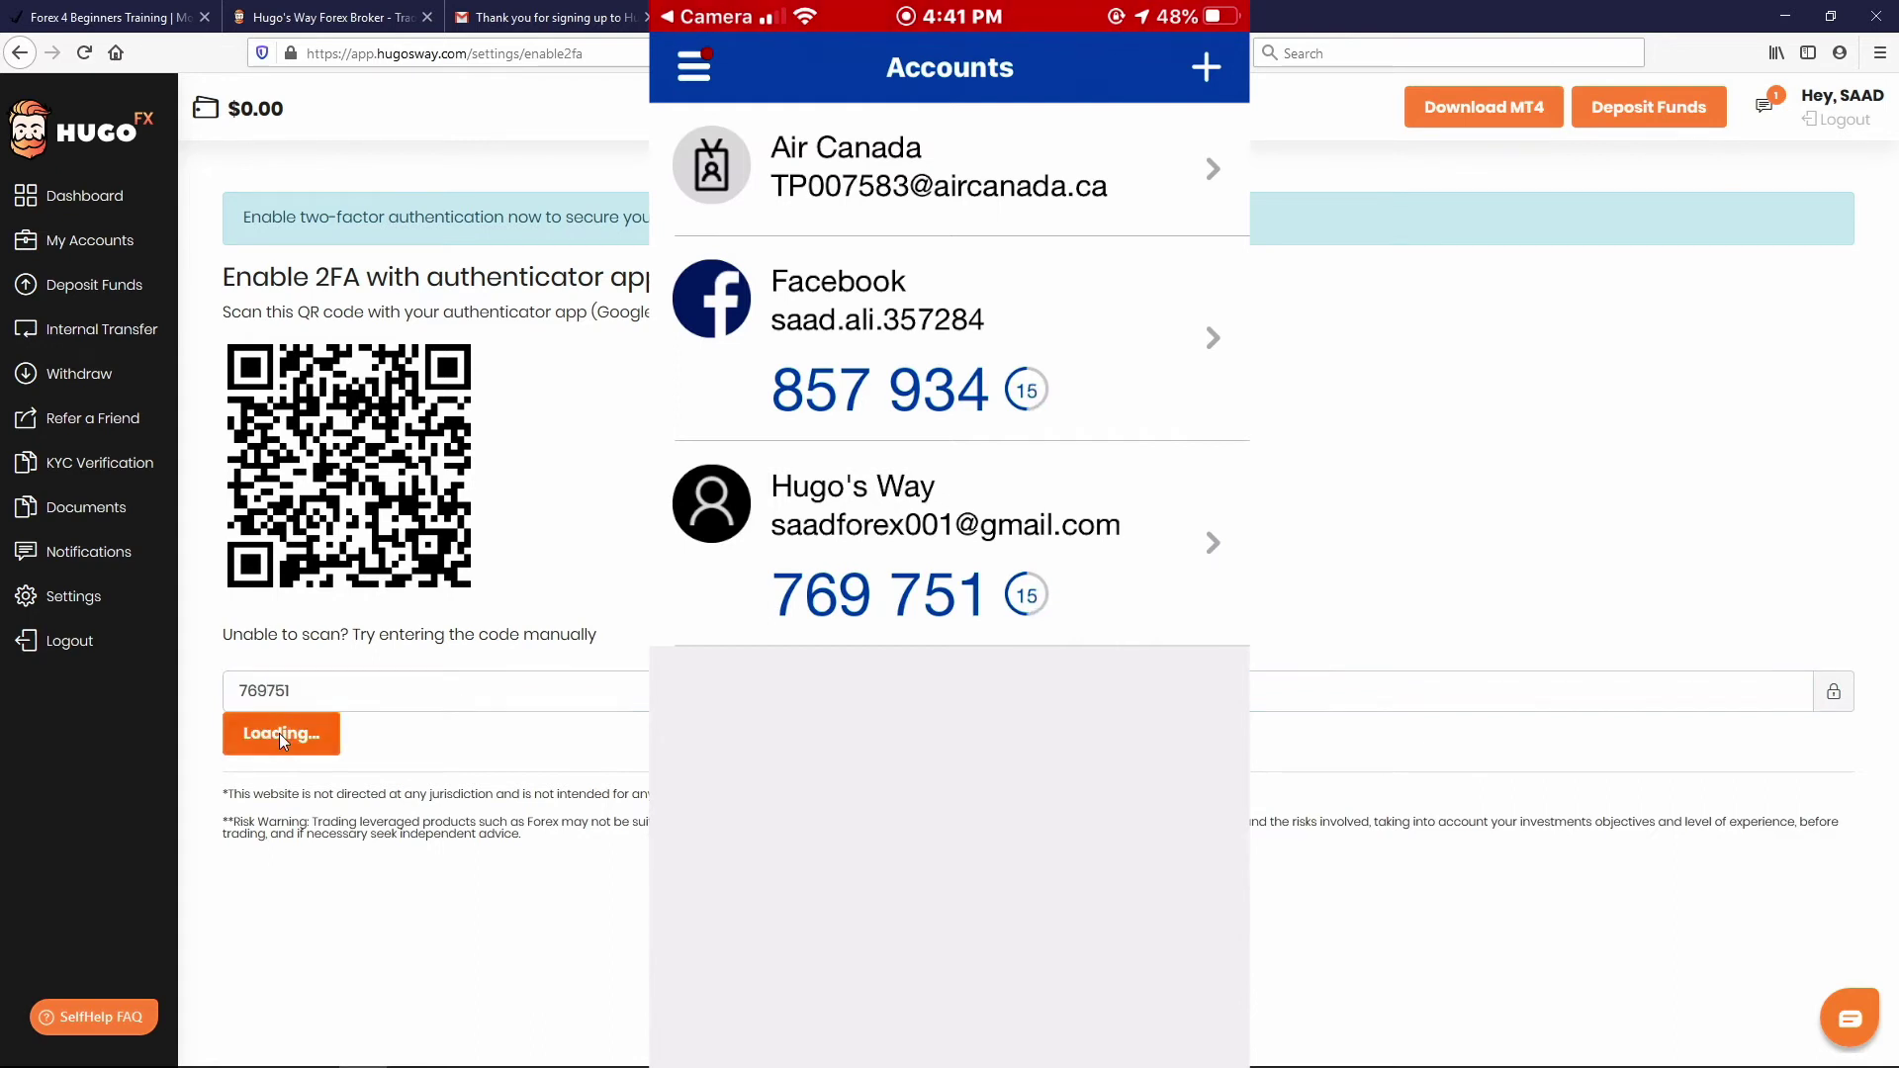
scroll(502, 674, "down", 2)
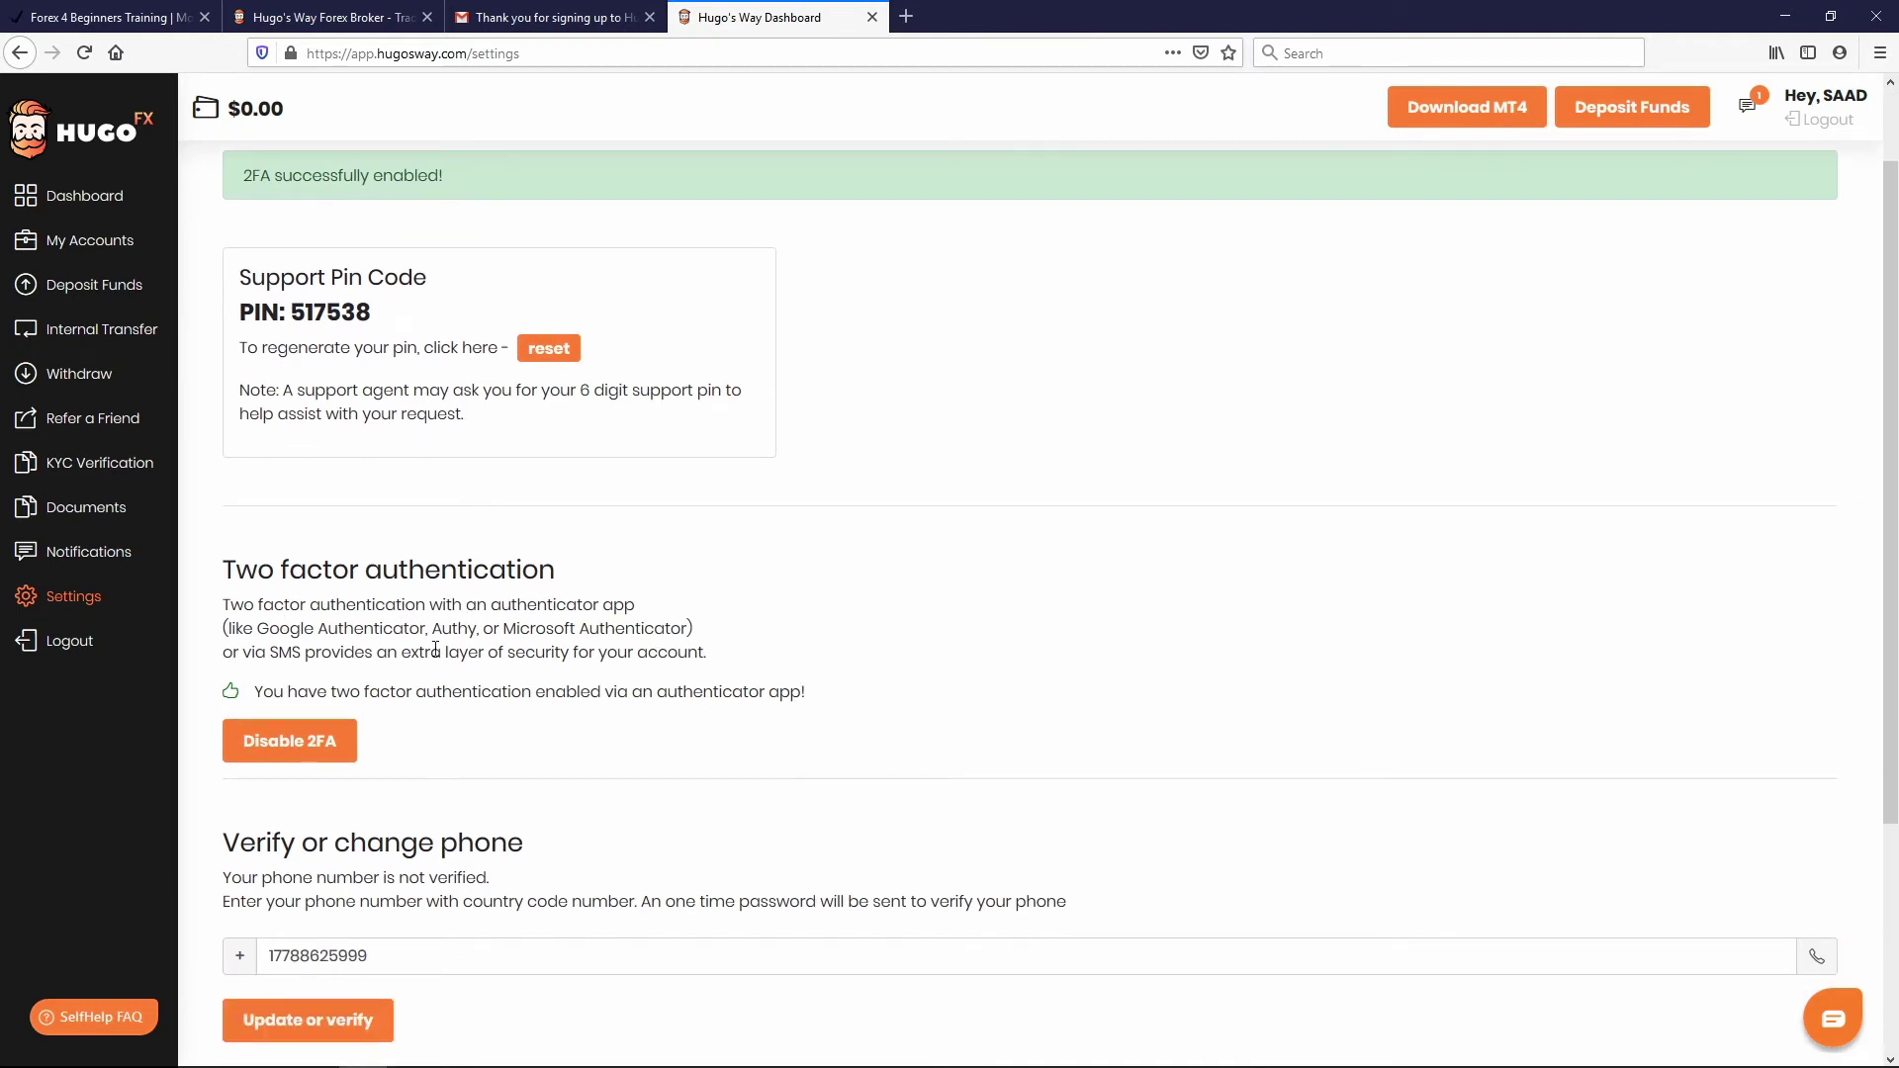
scroll(400, 712, "down", 1)
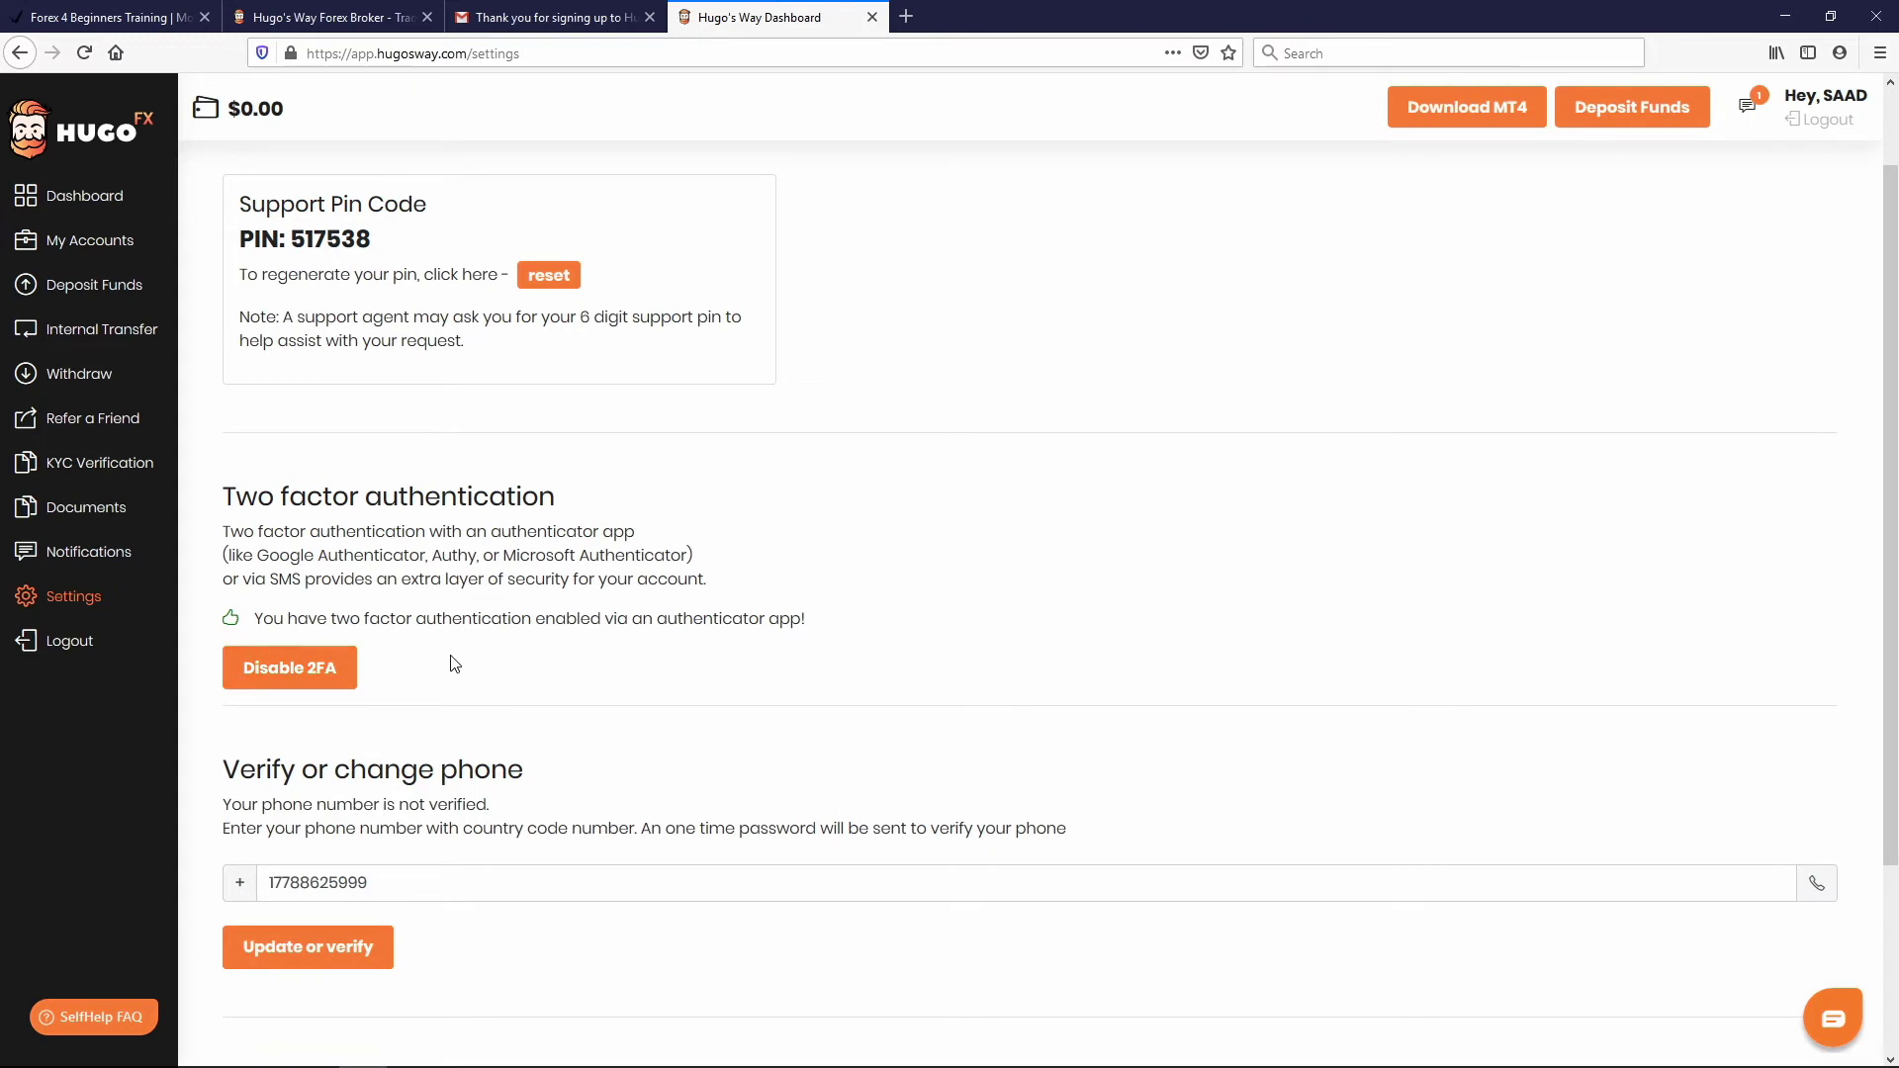
scroll(455, 663, "down", 2)
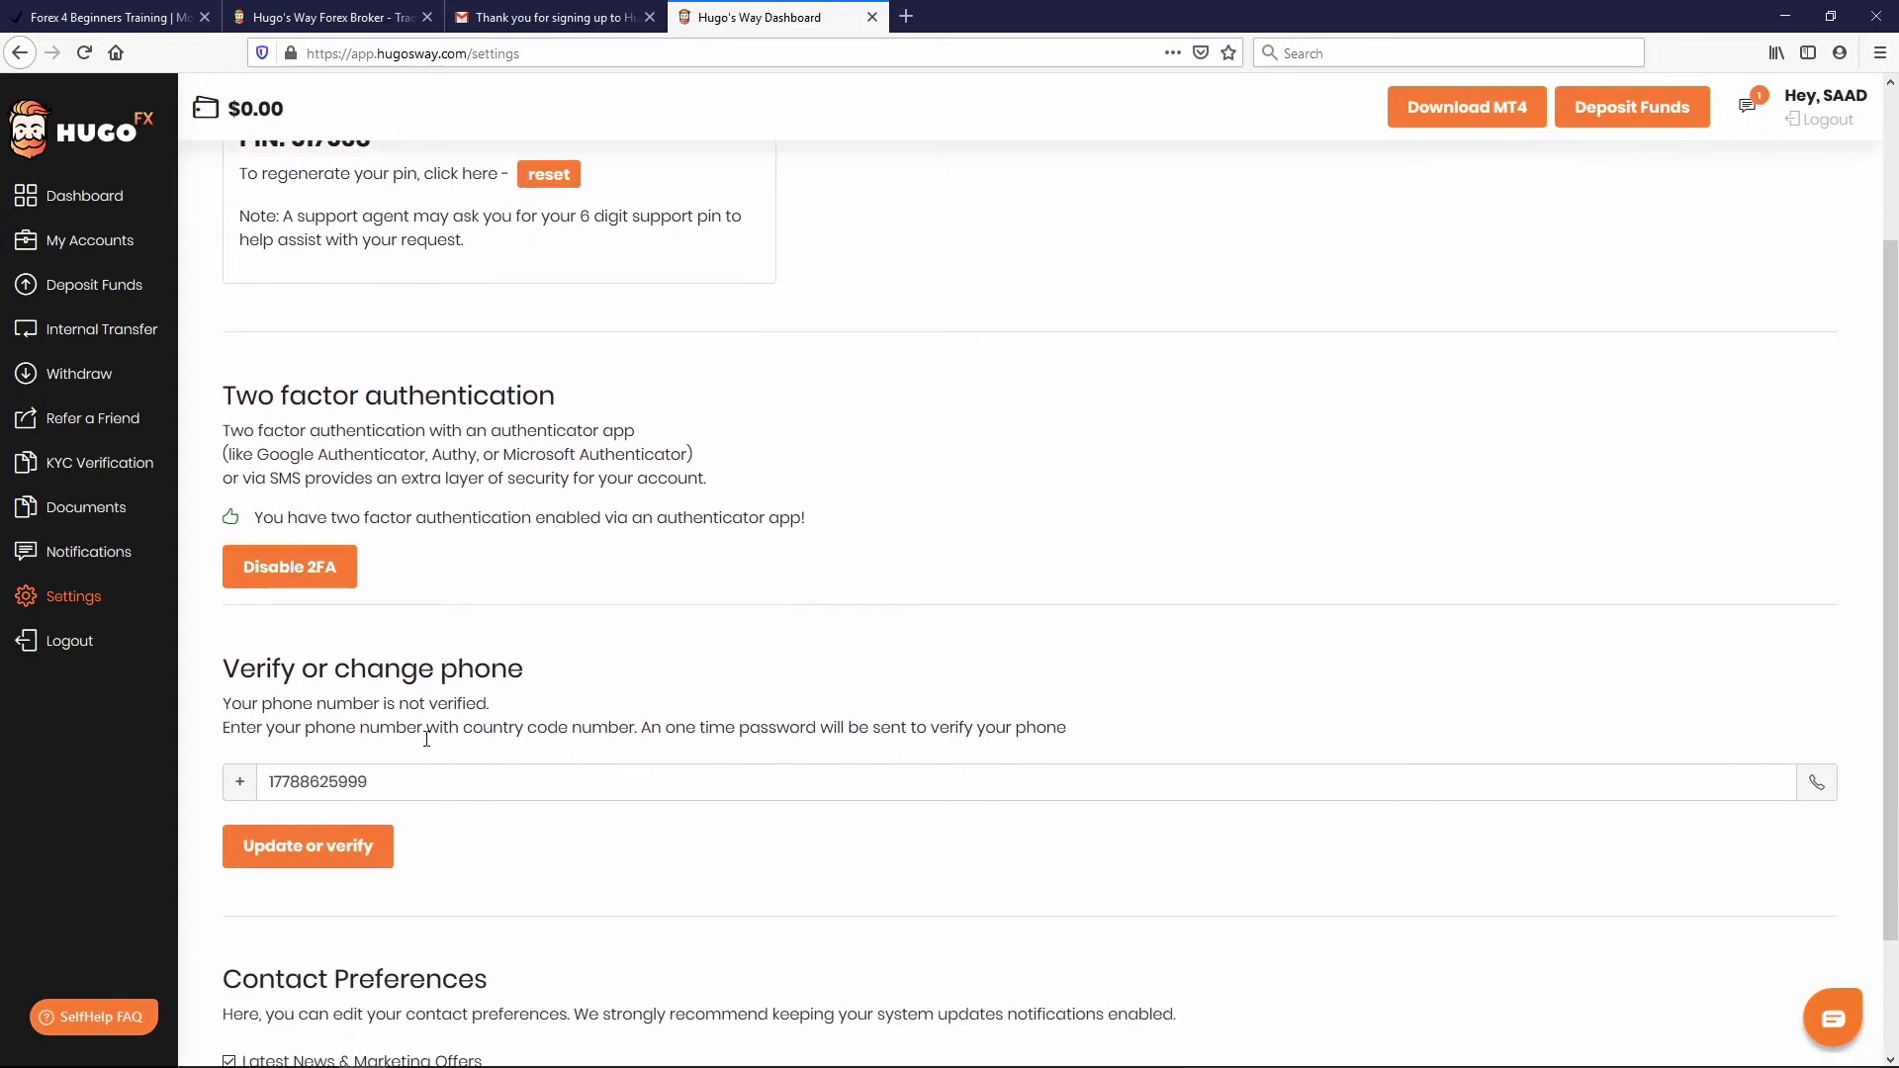
scroll(504, 665, "up", 4)
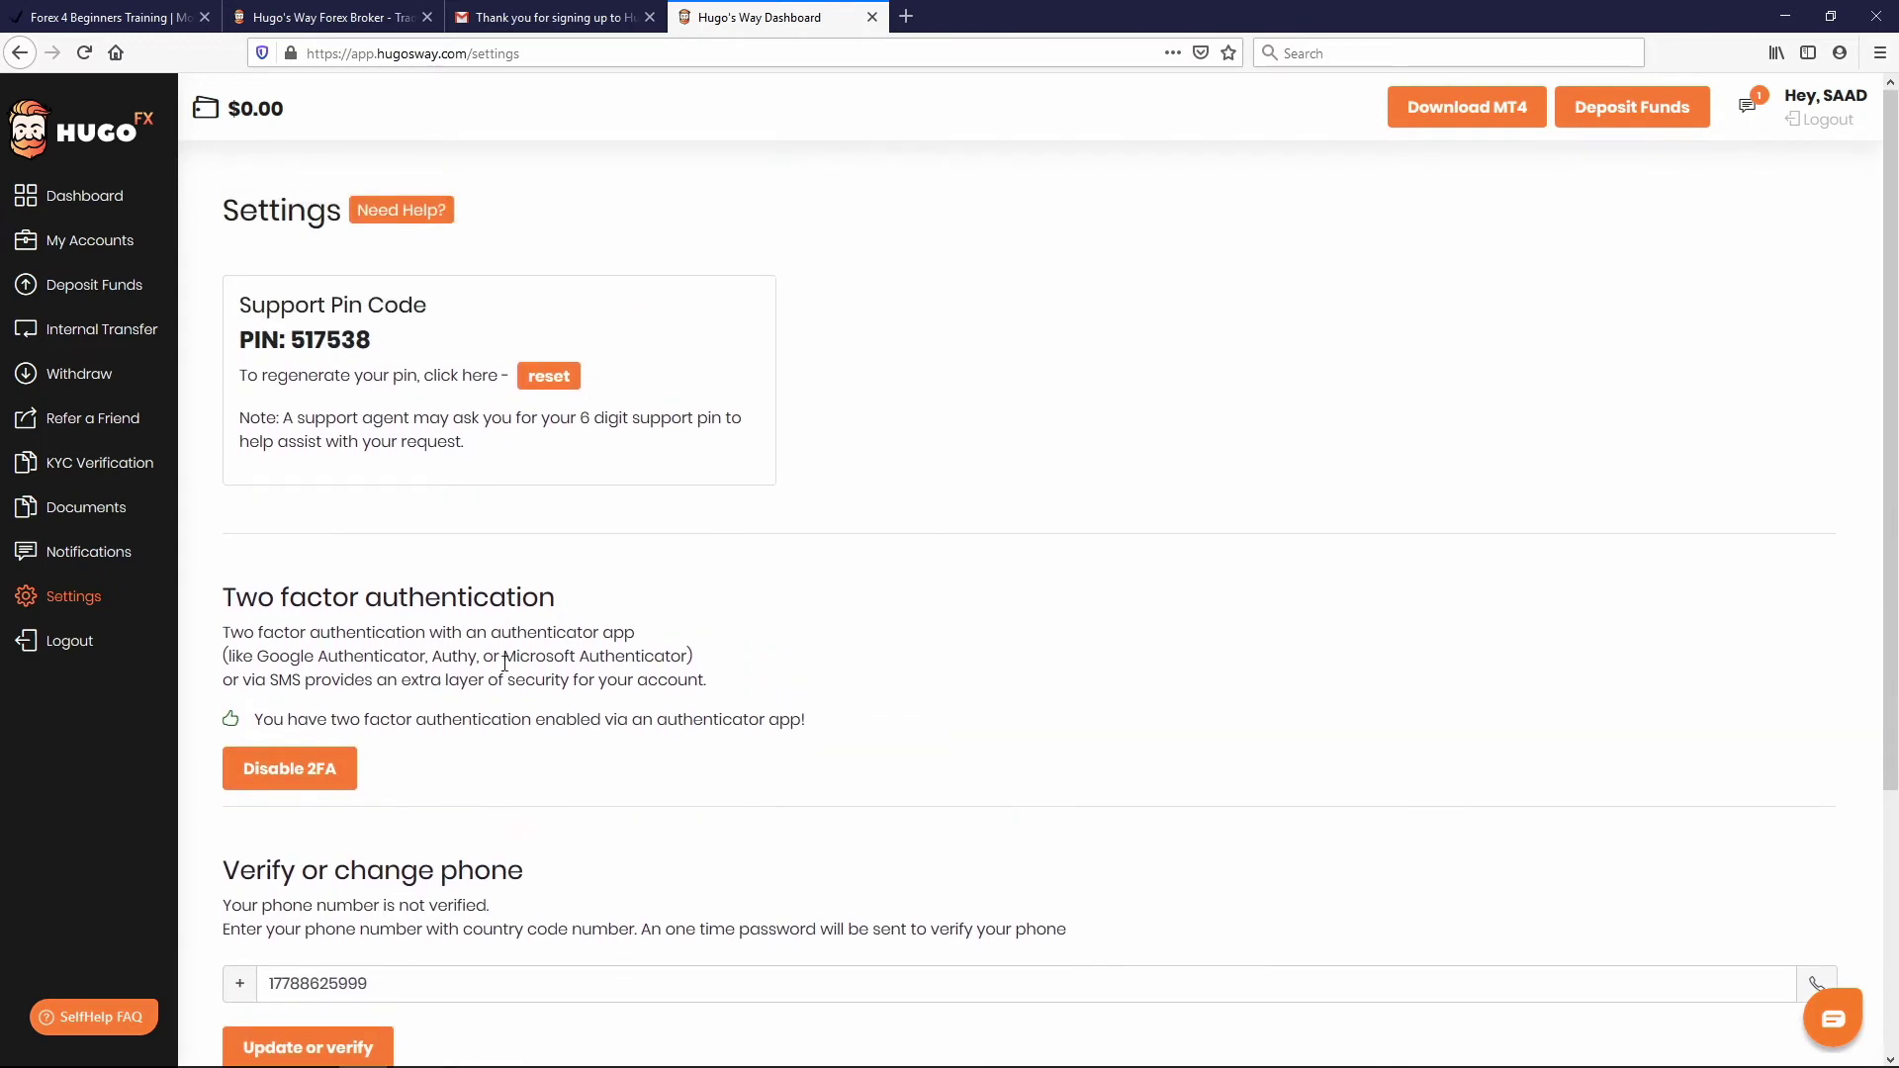
scroll(504, 665, "down", 6)
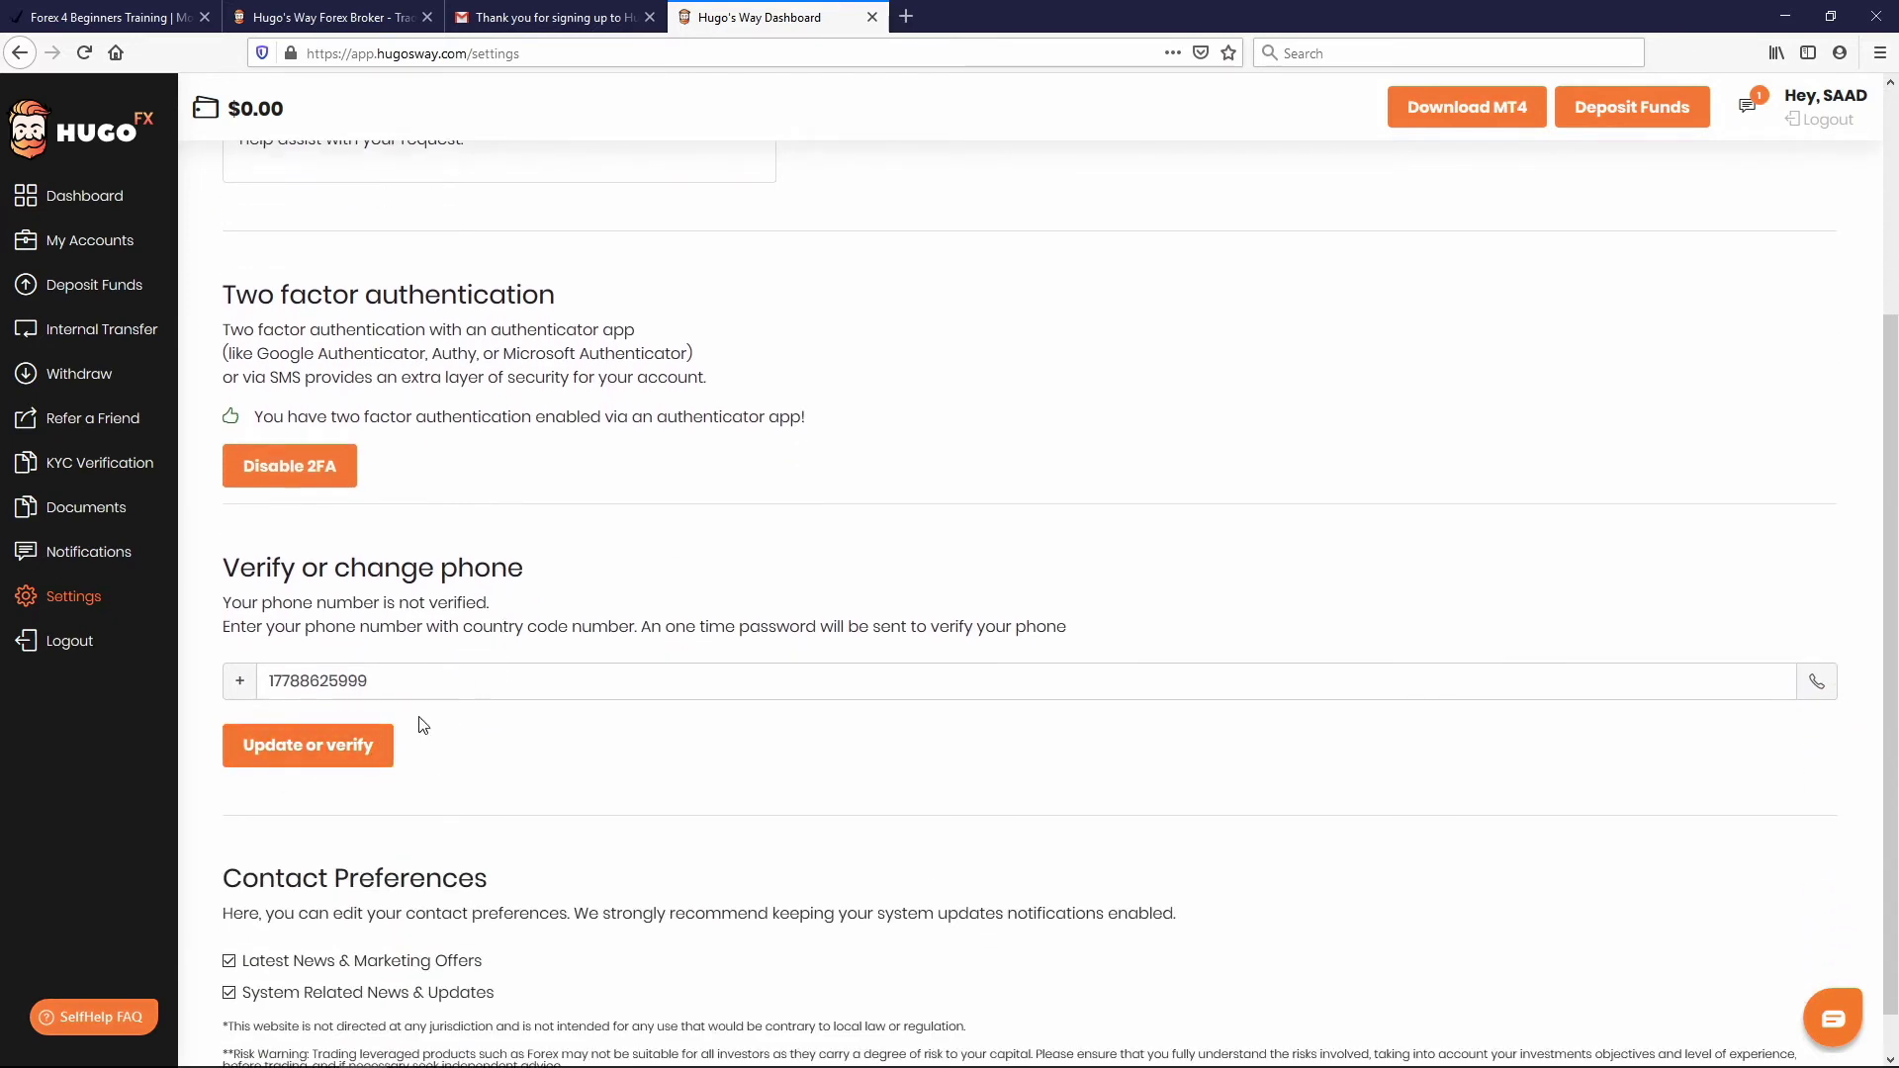
scroll(419, 693, "up", 4)
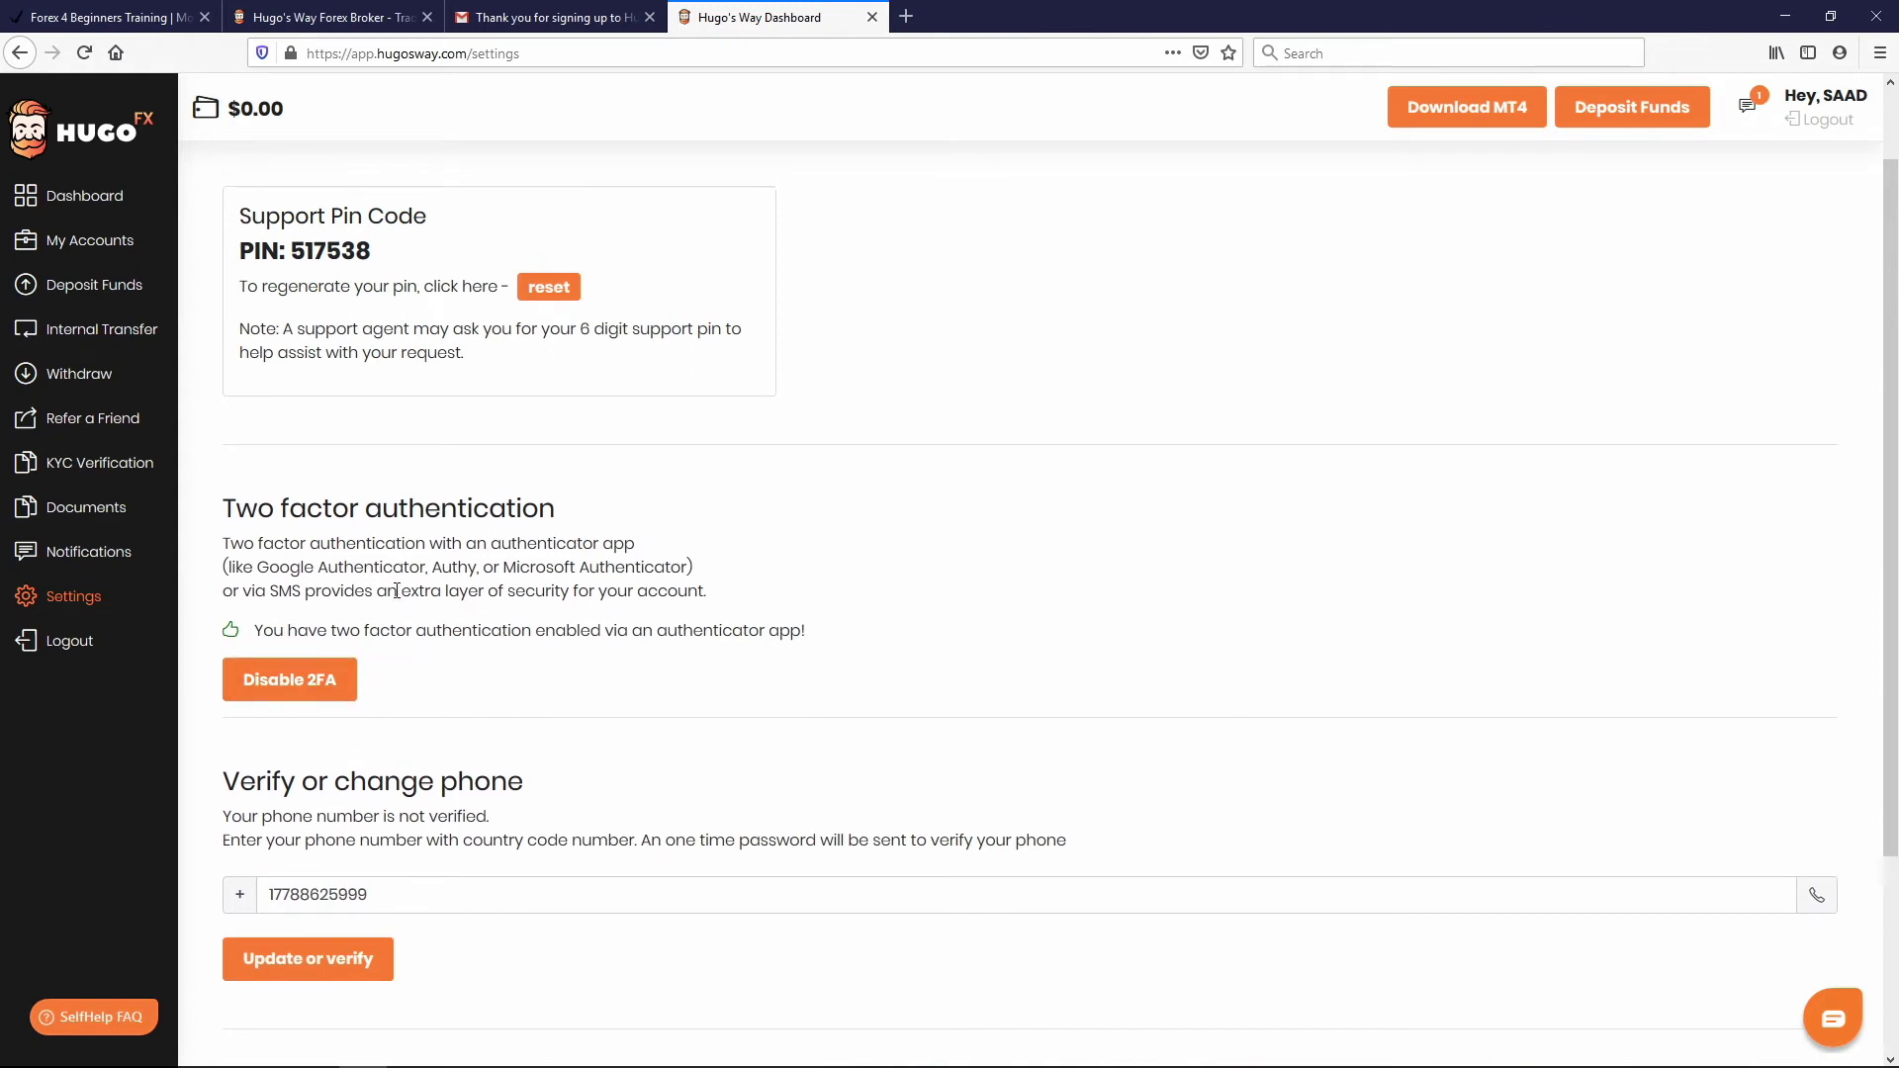
scroll(501, 491, "up", 2)
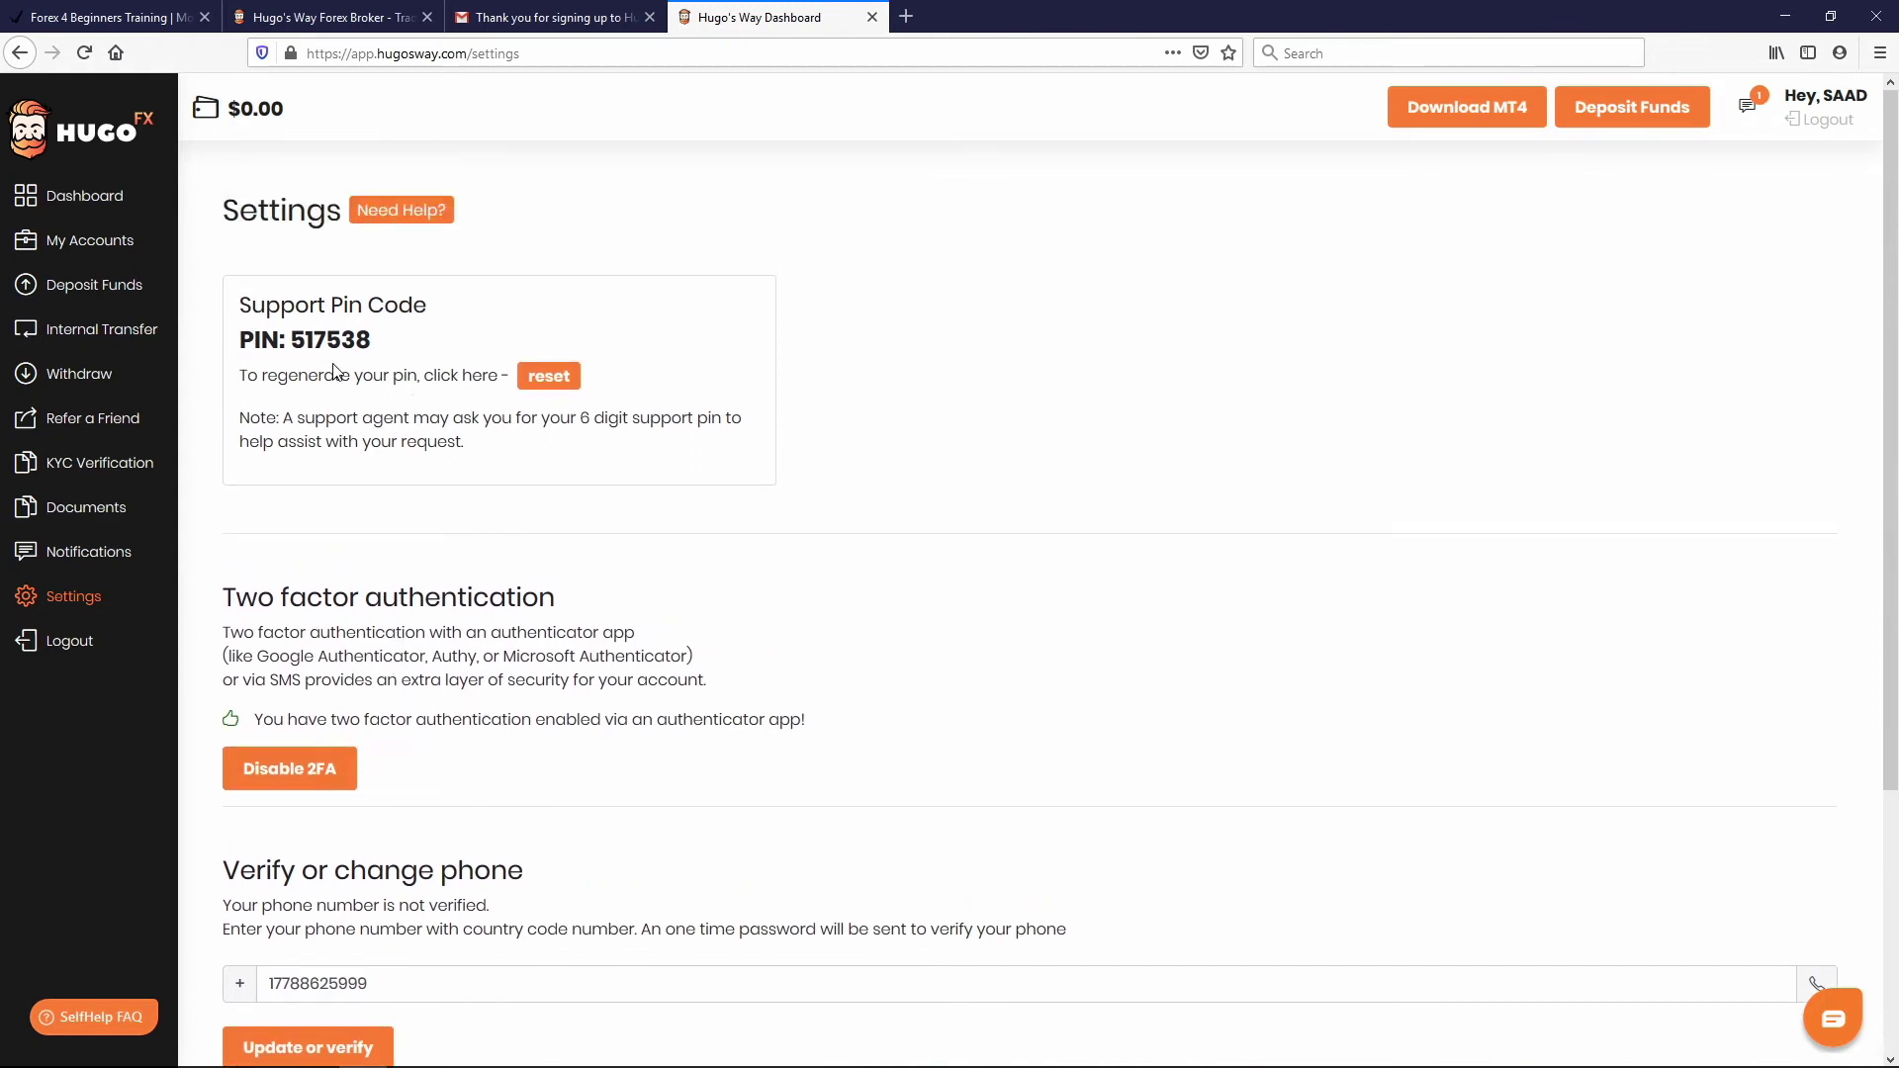
Briefly open and close the support chat, then log out and sign back in with the saved credentials.
left_click(1835, 1026)
left_click(1678, 647)
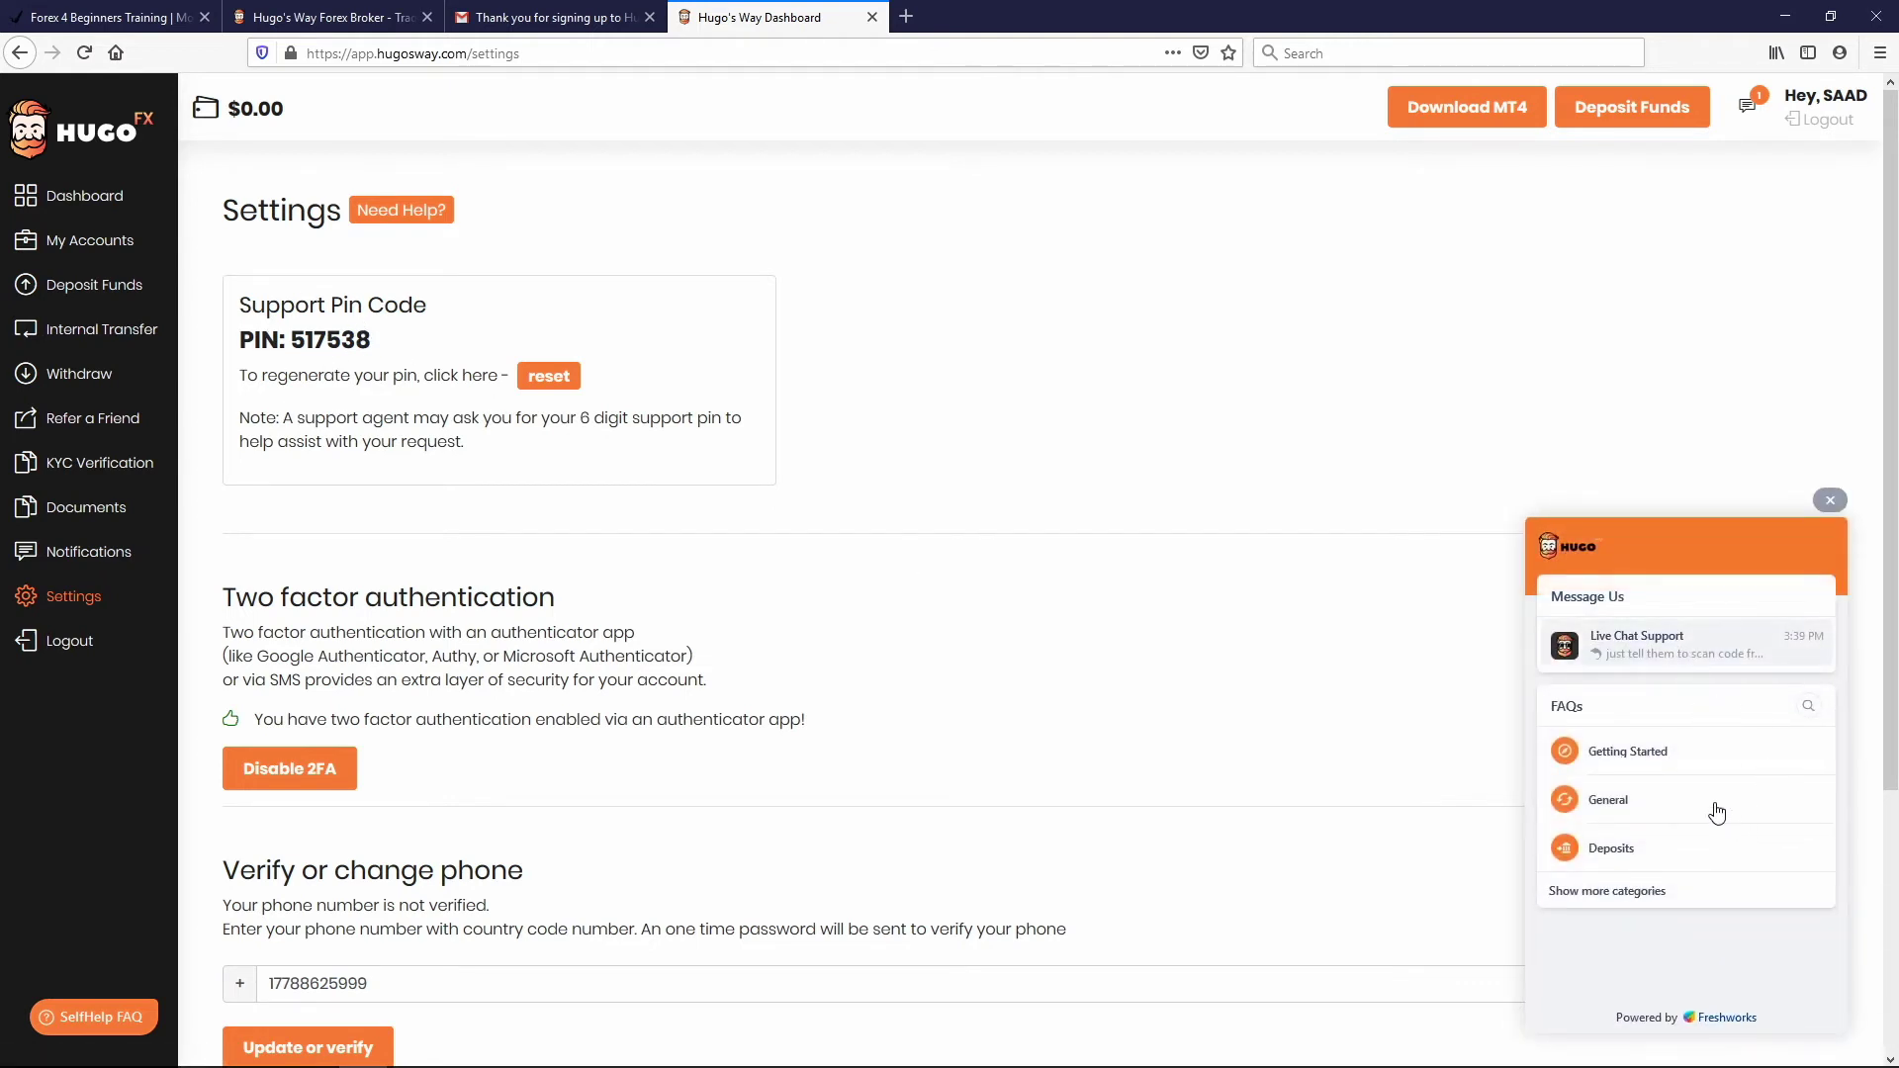
left_click(1830, 500)
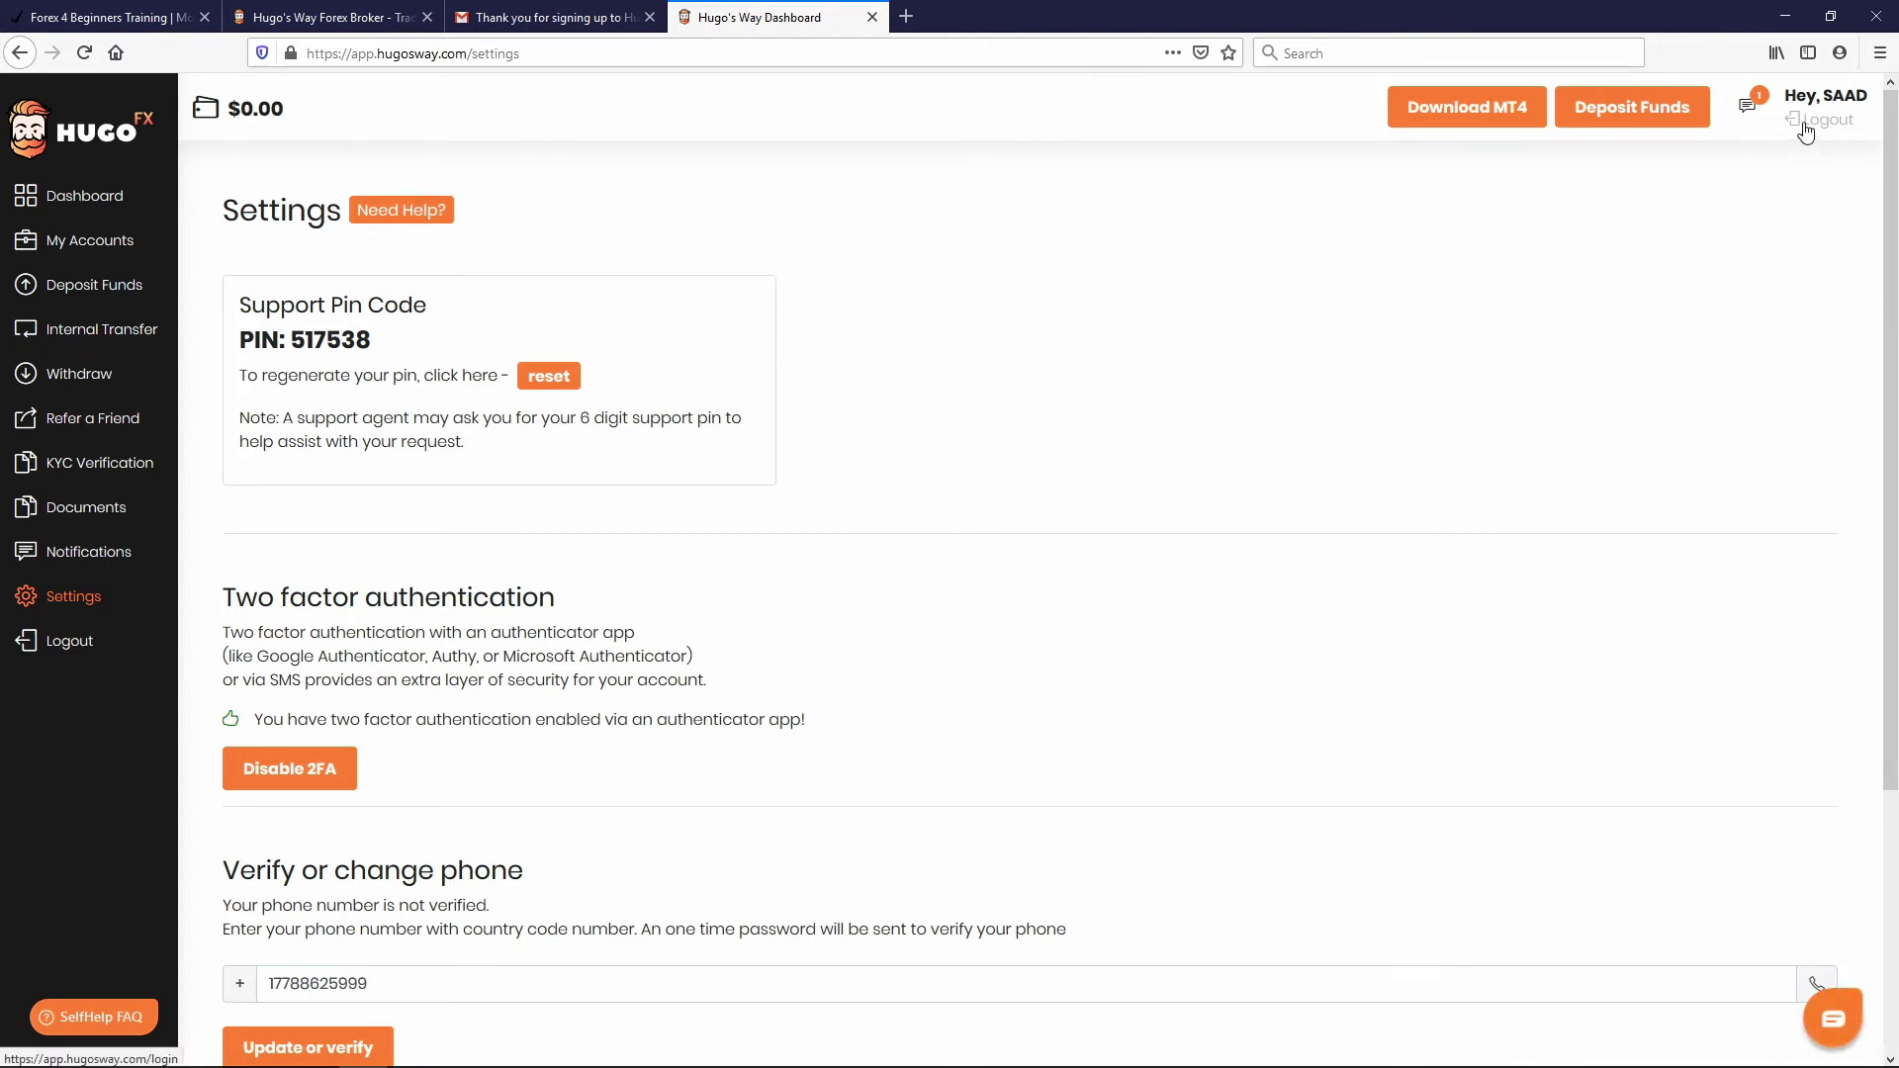
left_click(1802, 125)
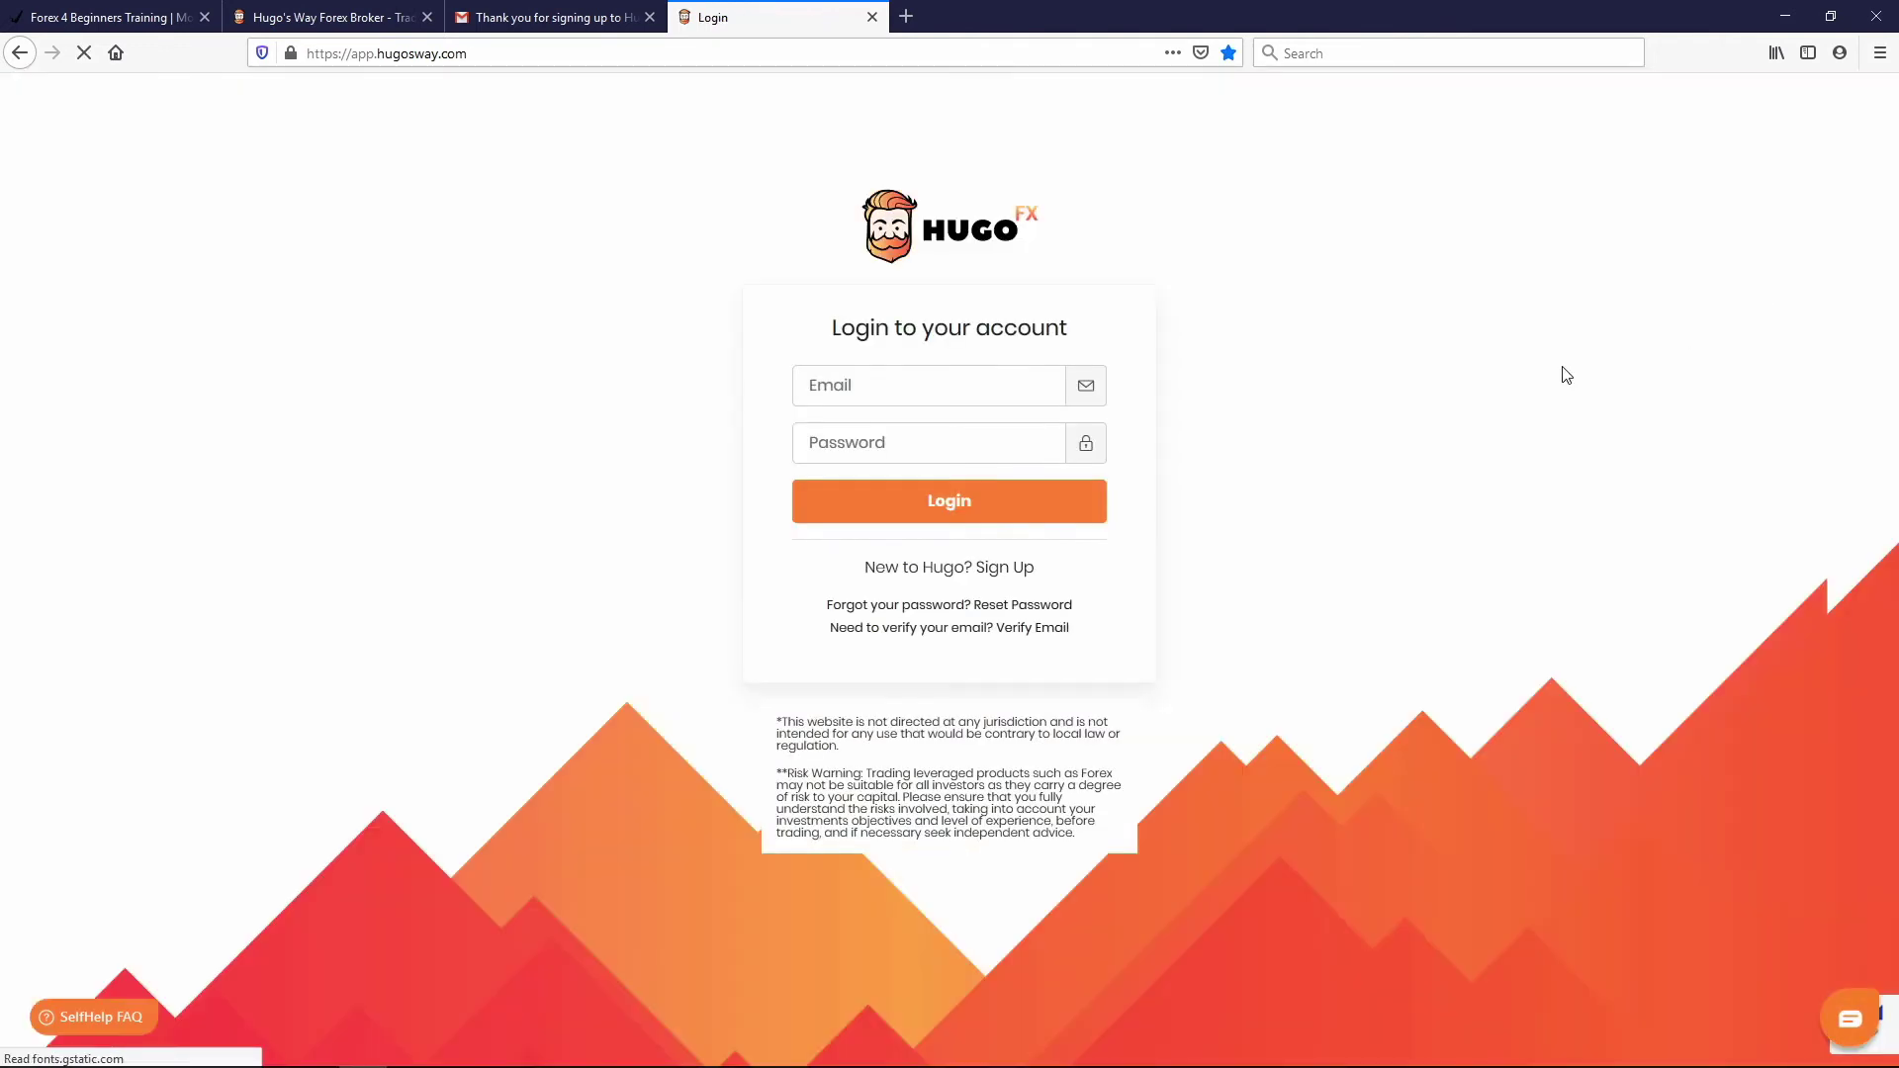
left_click(959, 505)
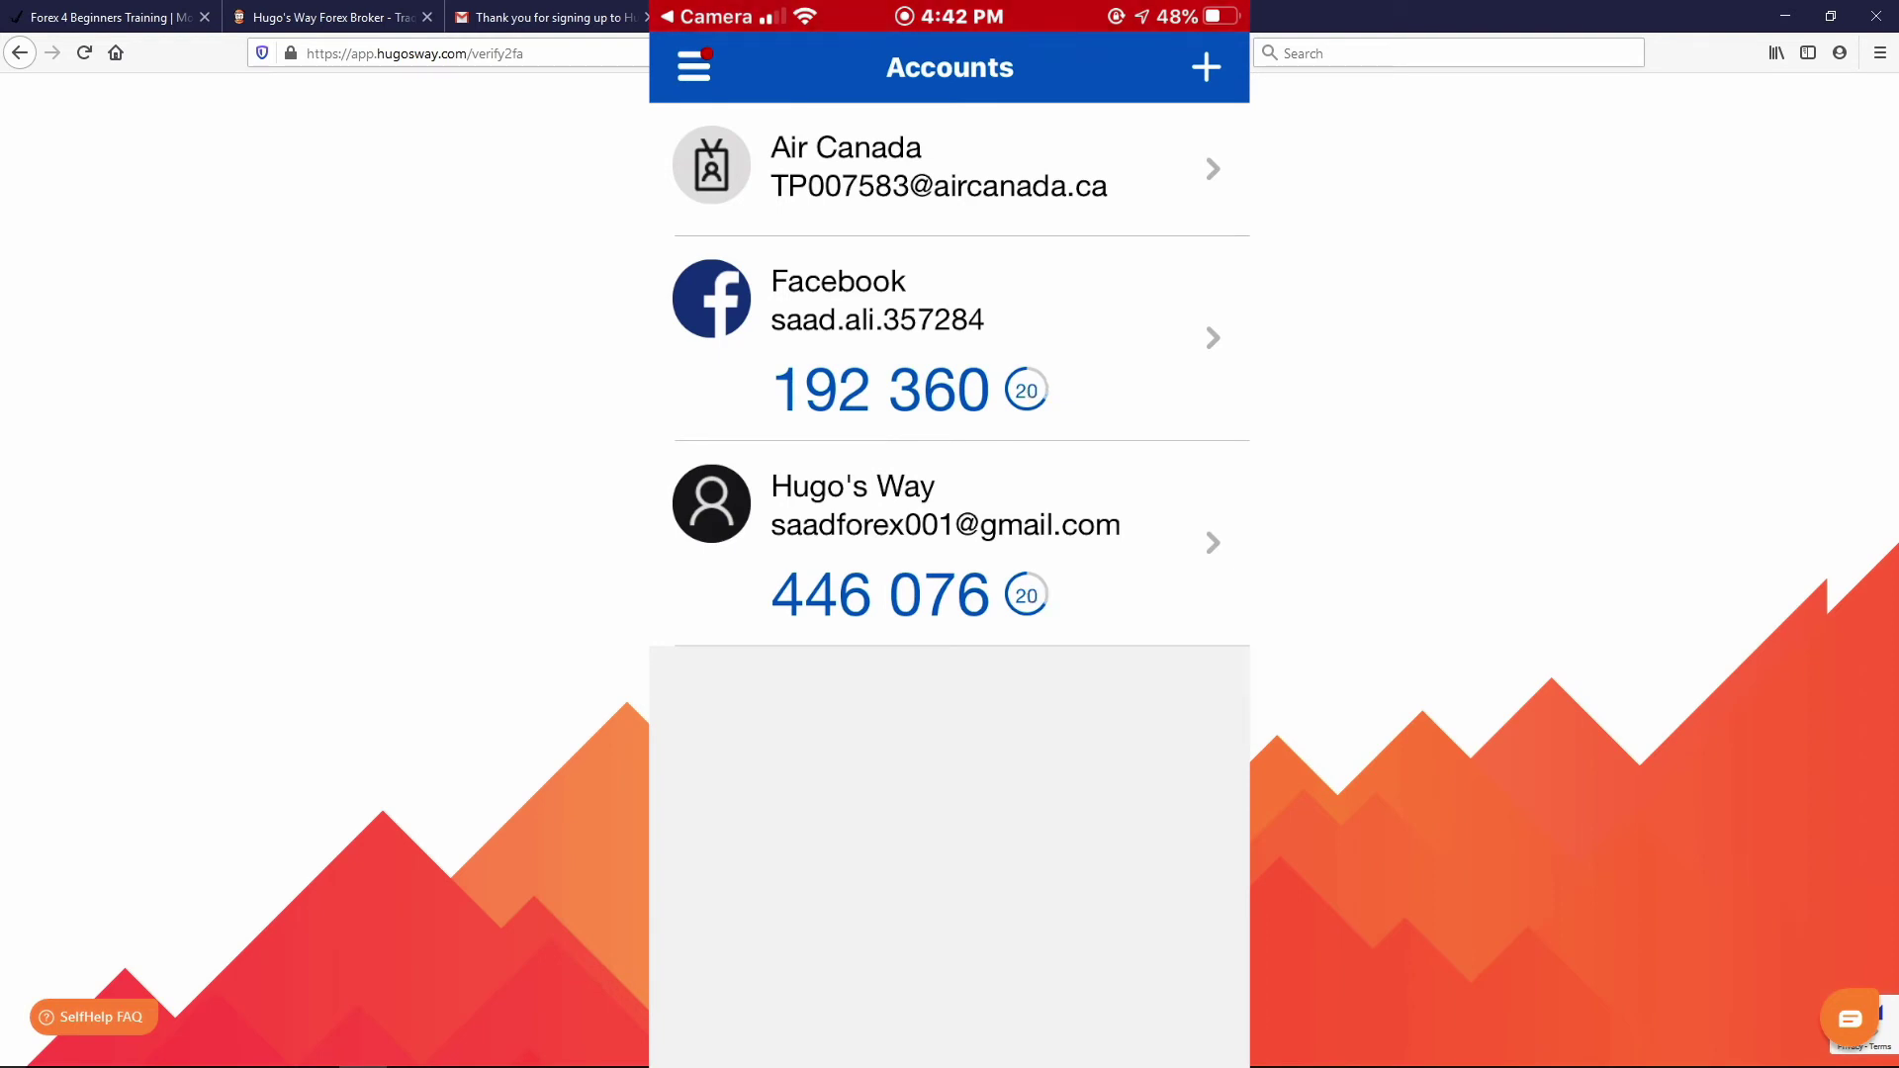
Enter the current 6-digit authenticator code and submit it to reach the Dashboard.
left_click(905, 495)
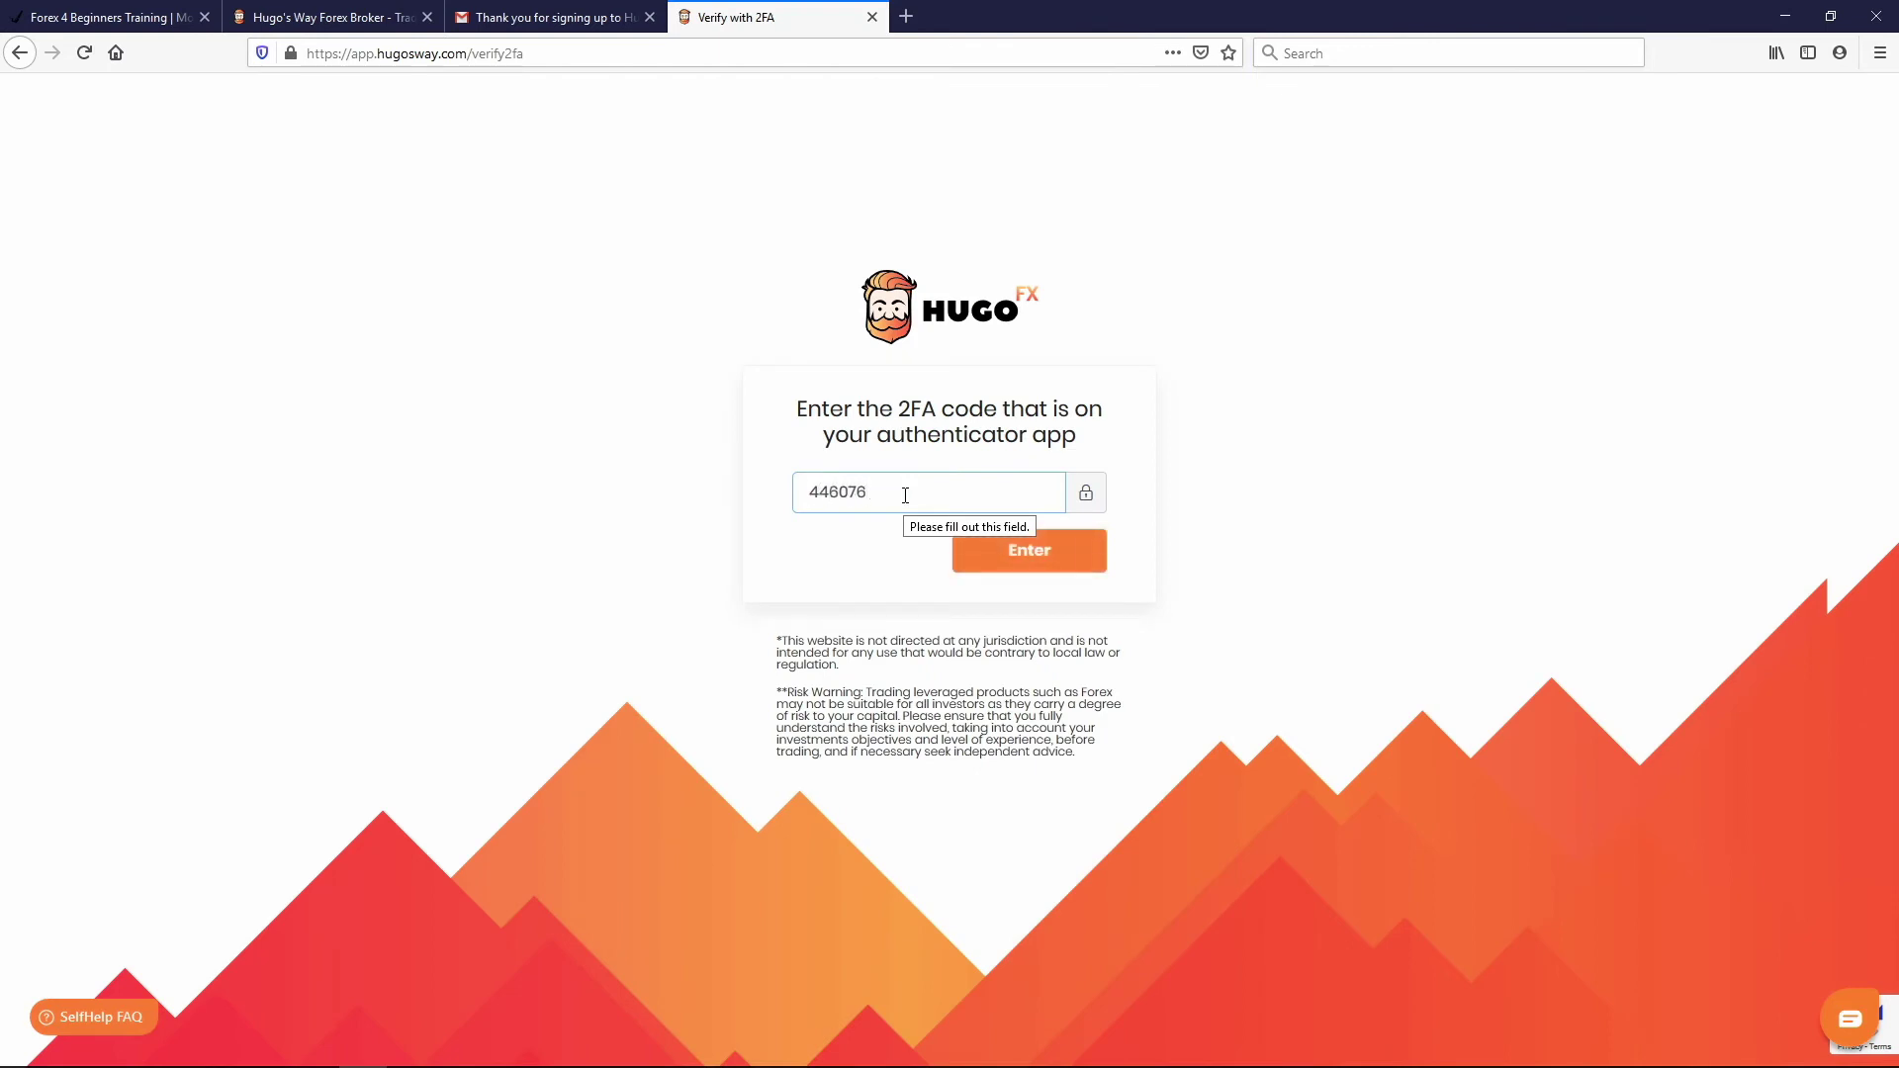
left_click(1056, 572)
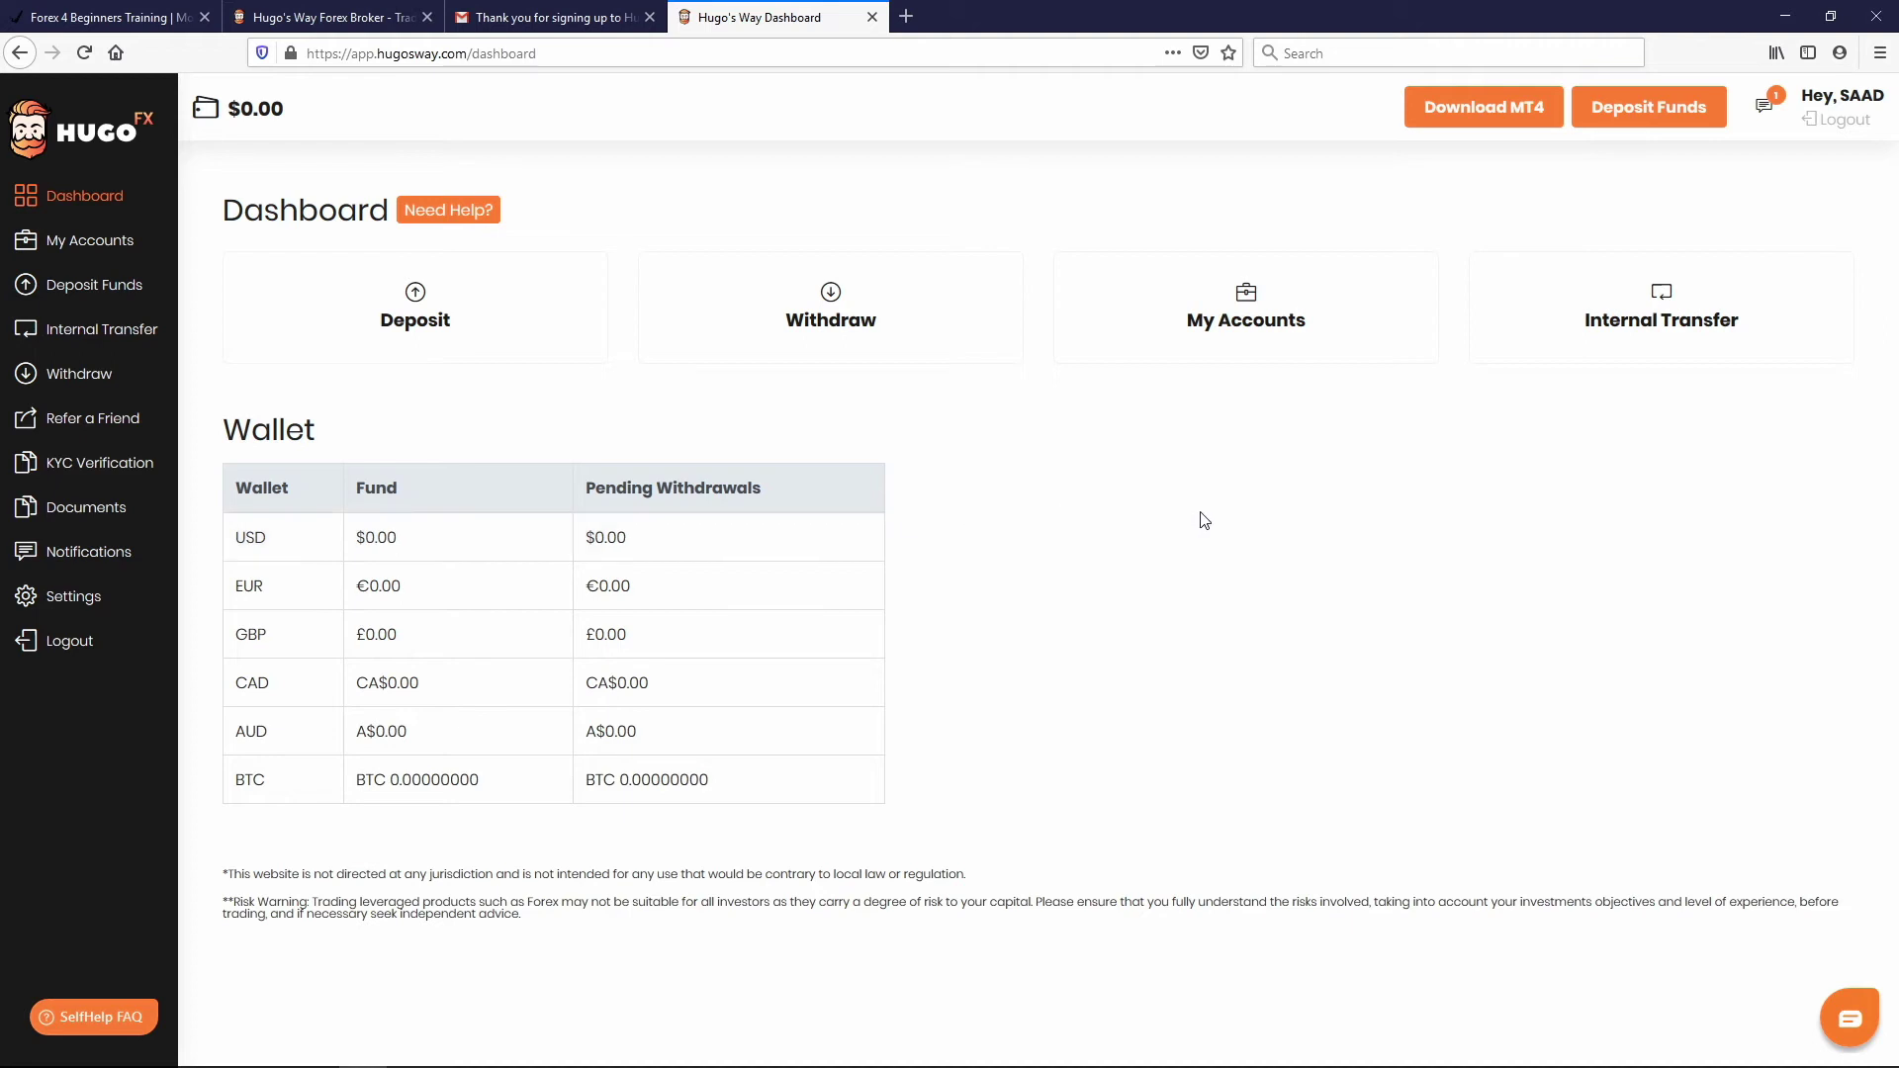
Visit Settings, go back to the Dashboard, then open the KYC Verification page.
left_click(72, 596)
left_click(64, 195)
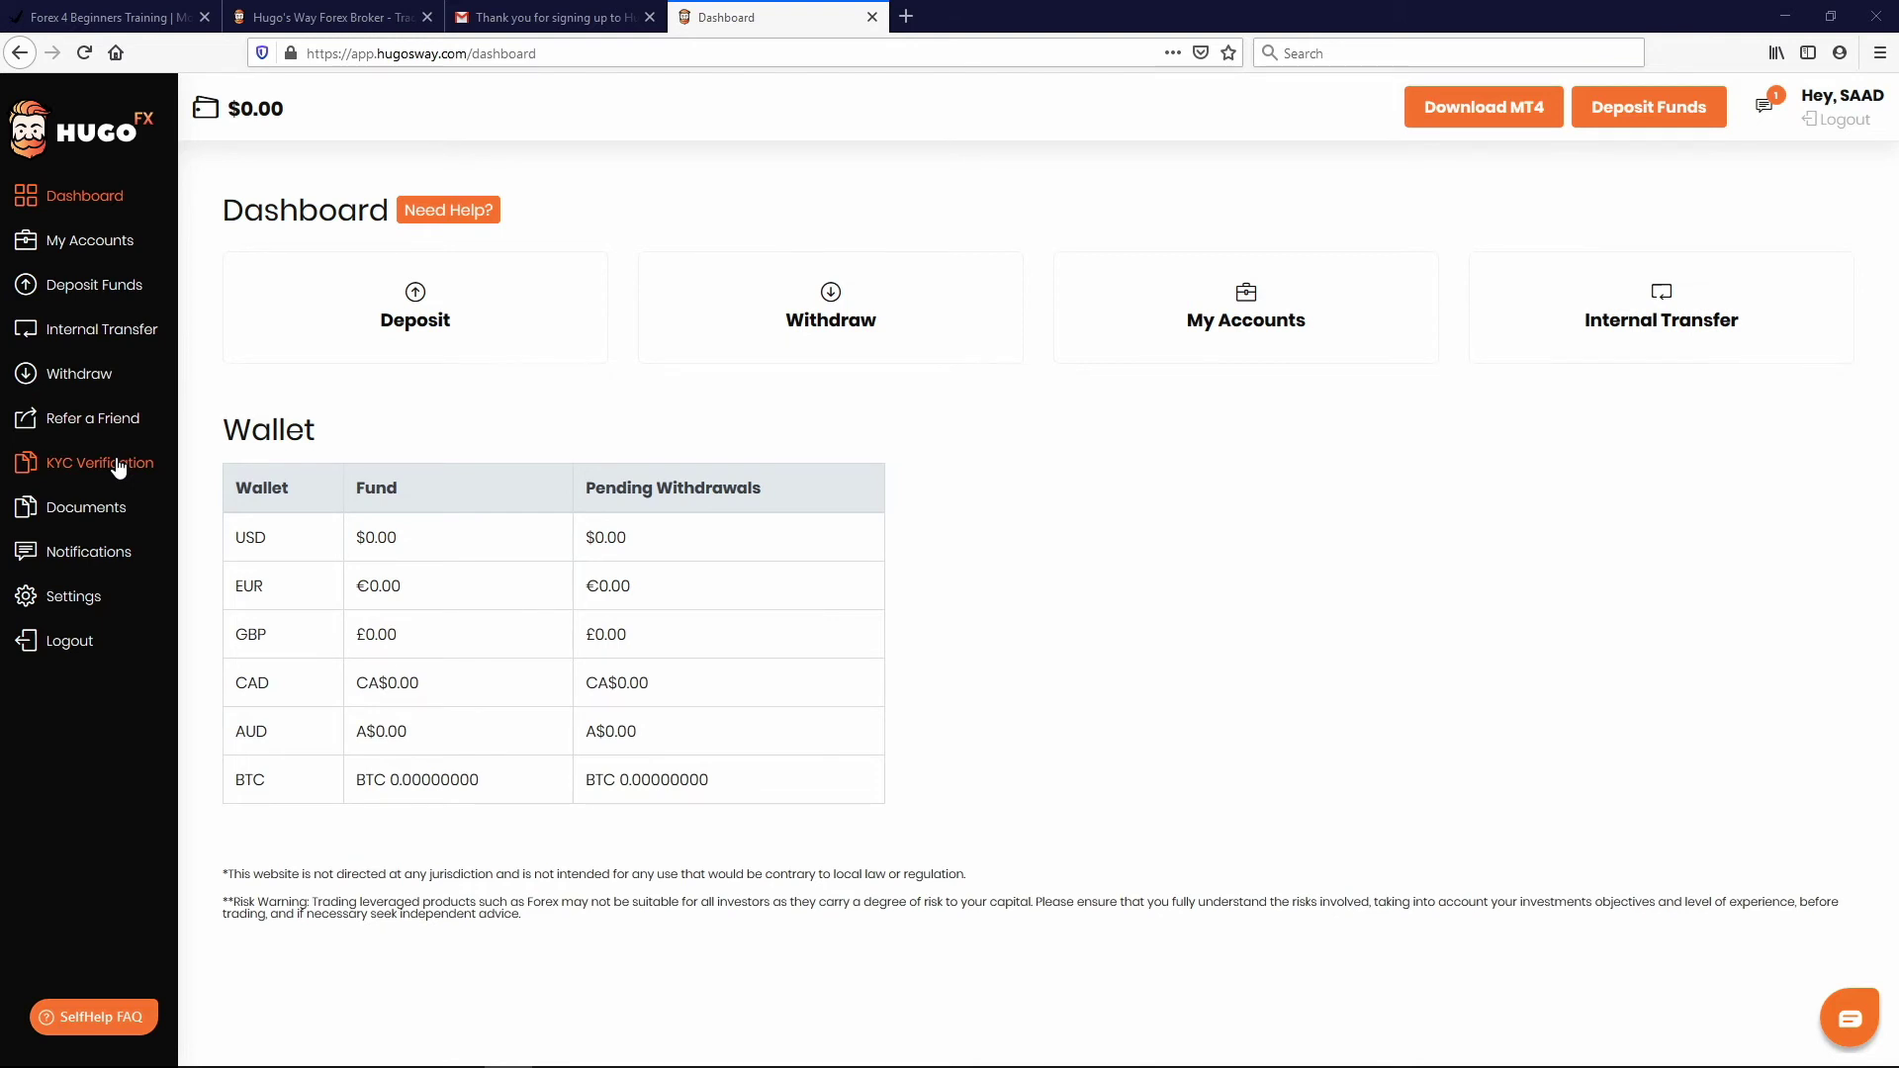
left_click(119, 465)
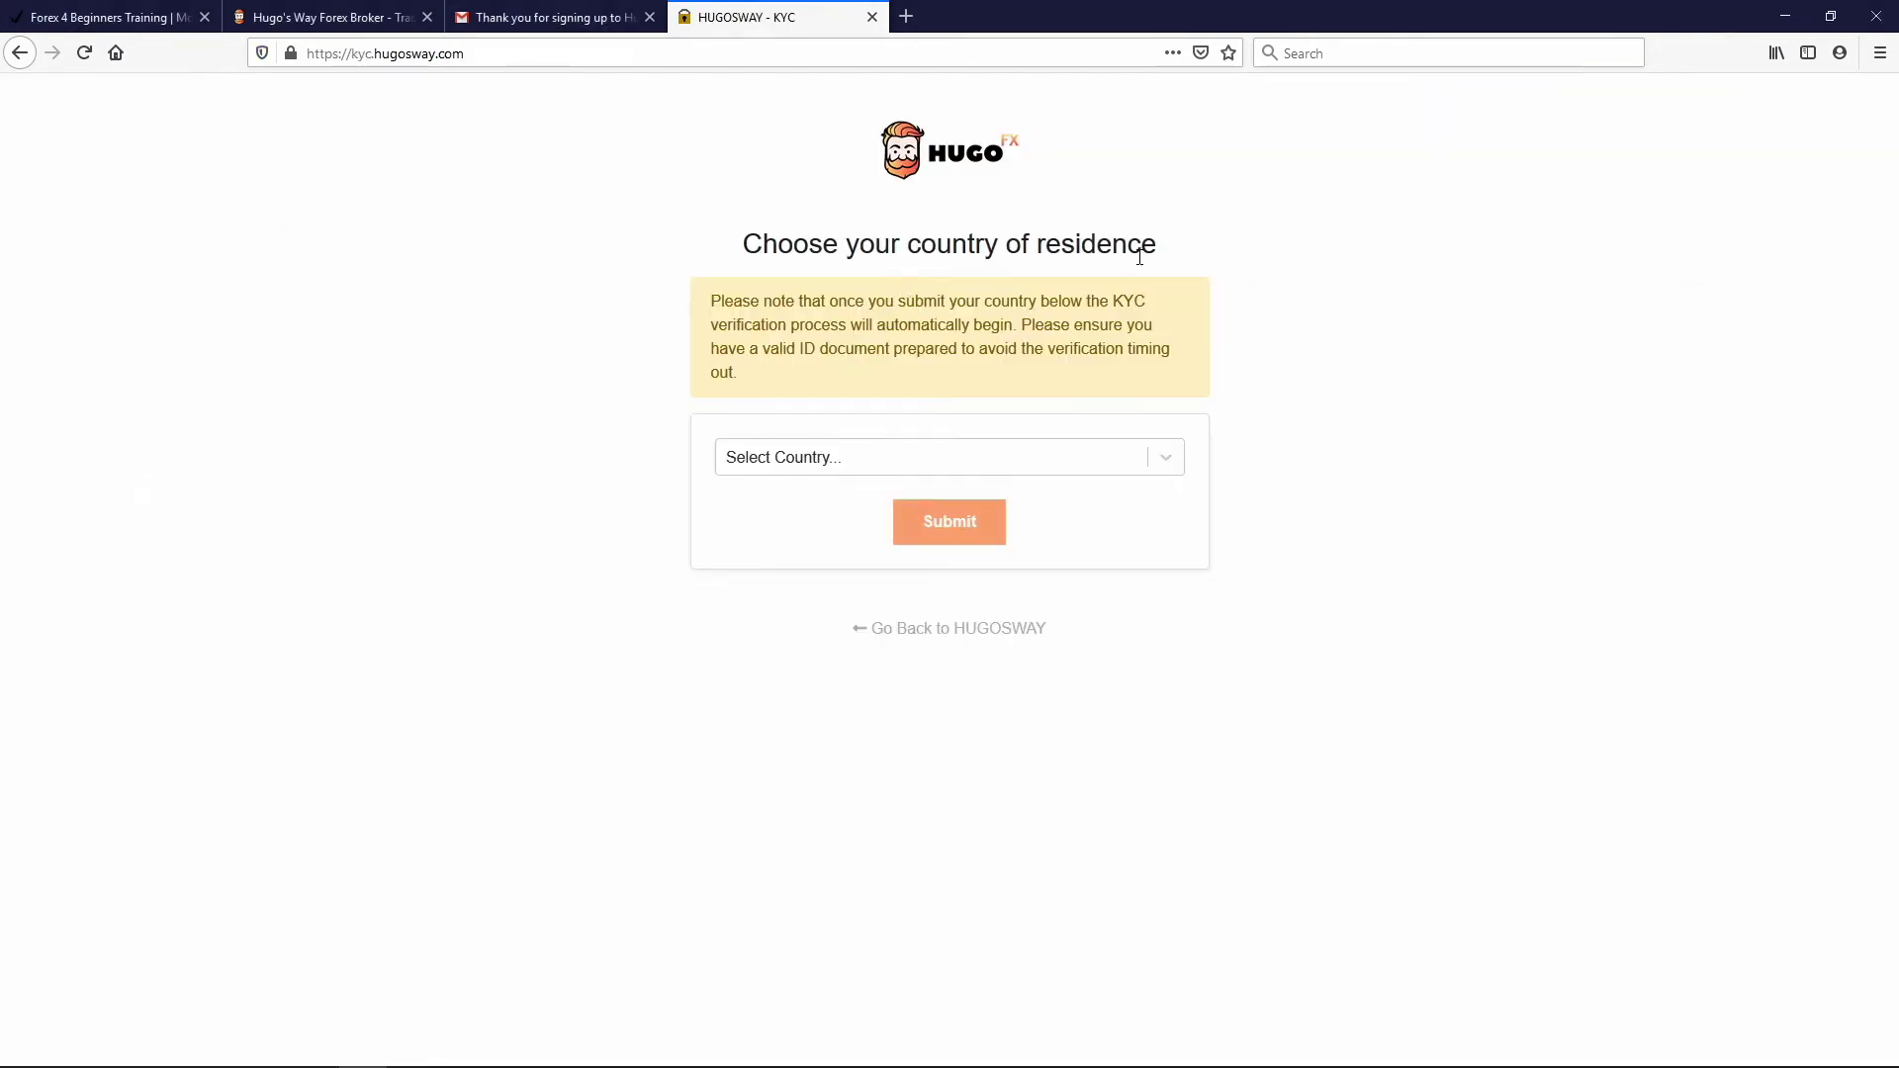
Set country of residence to Canada and province to British Columbia, then submit.
left_click(823, 464)
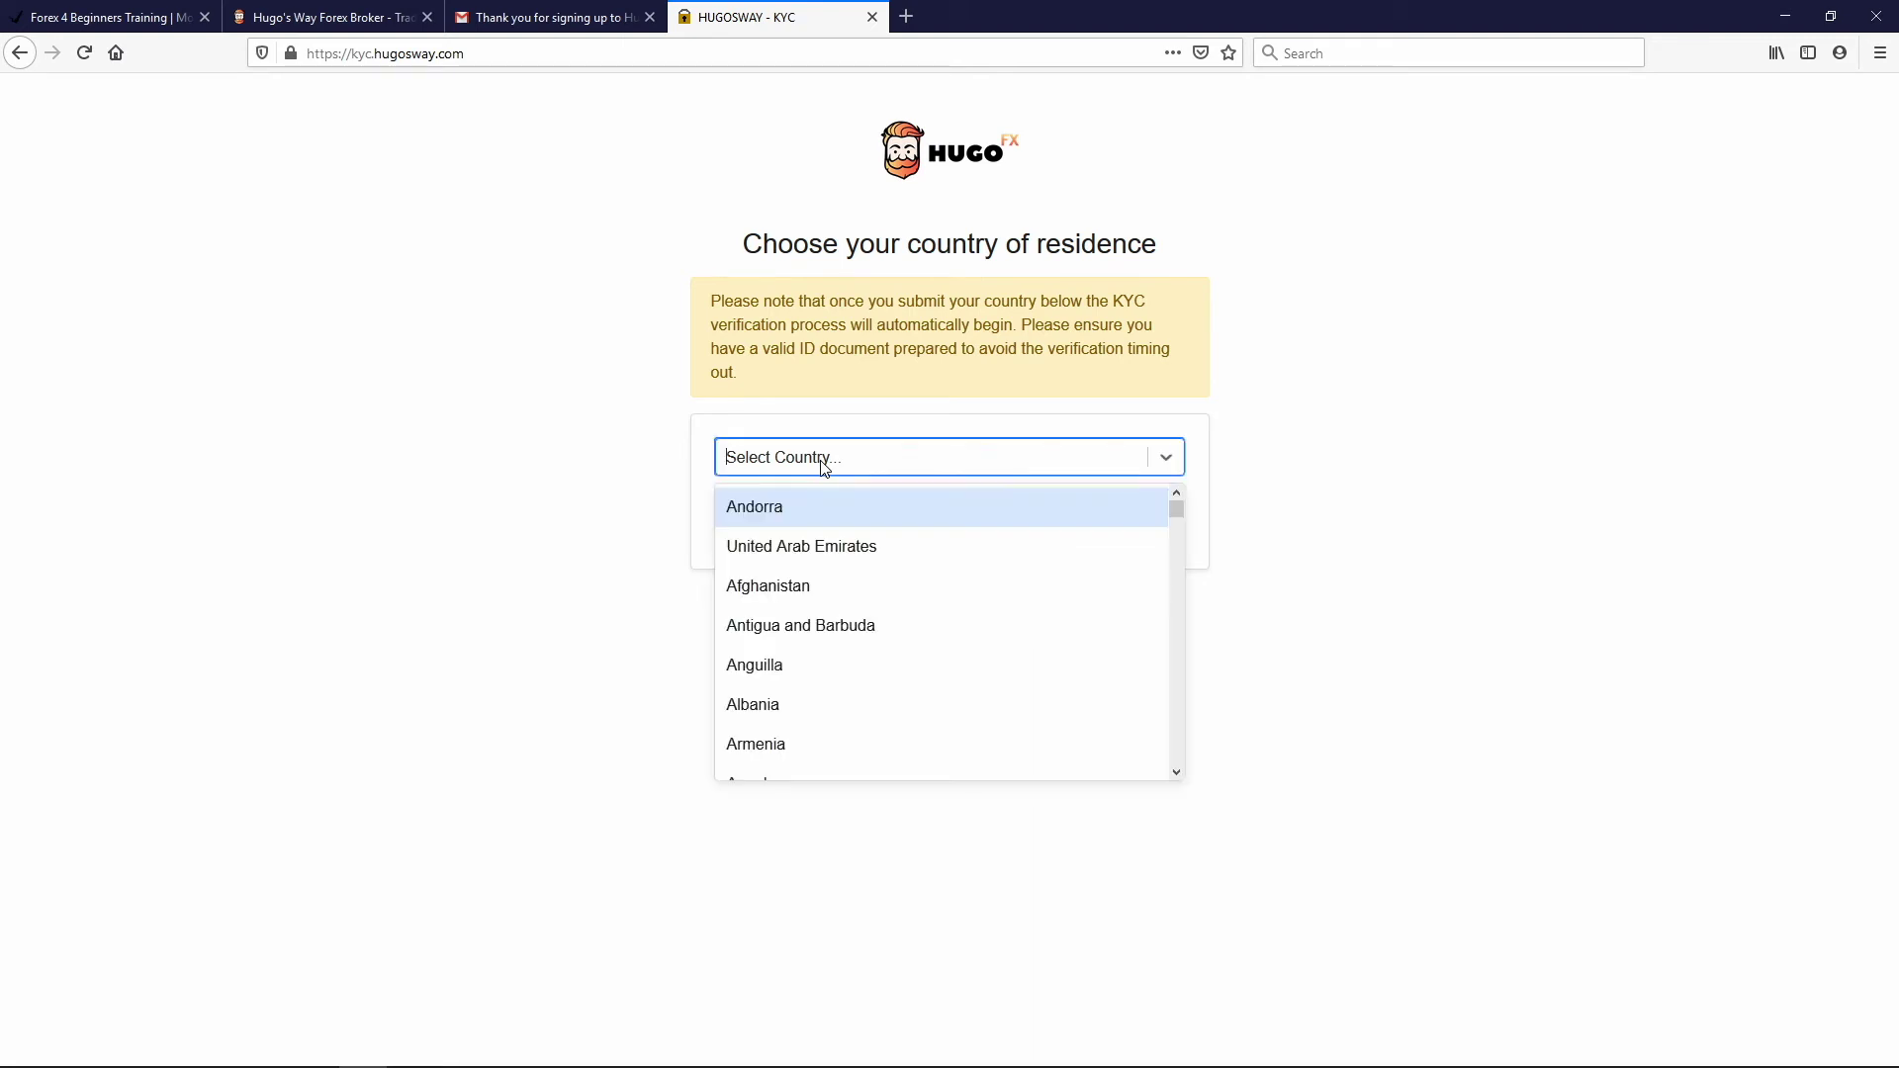
scroll(829, 655, "down", 4)
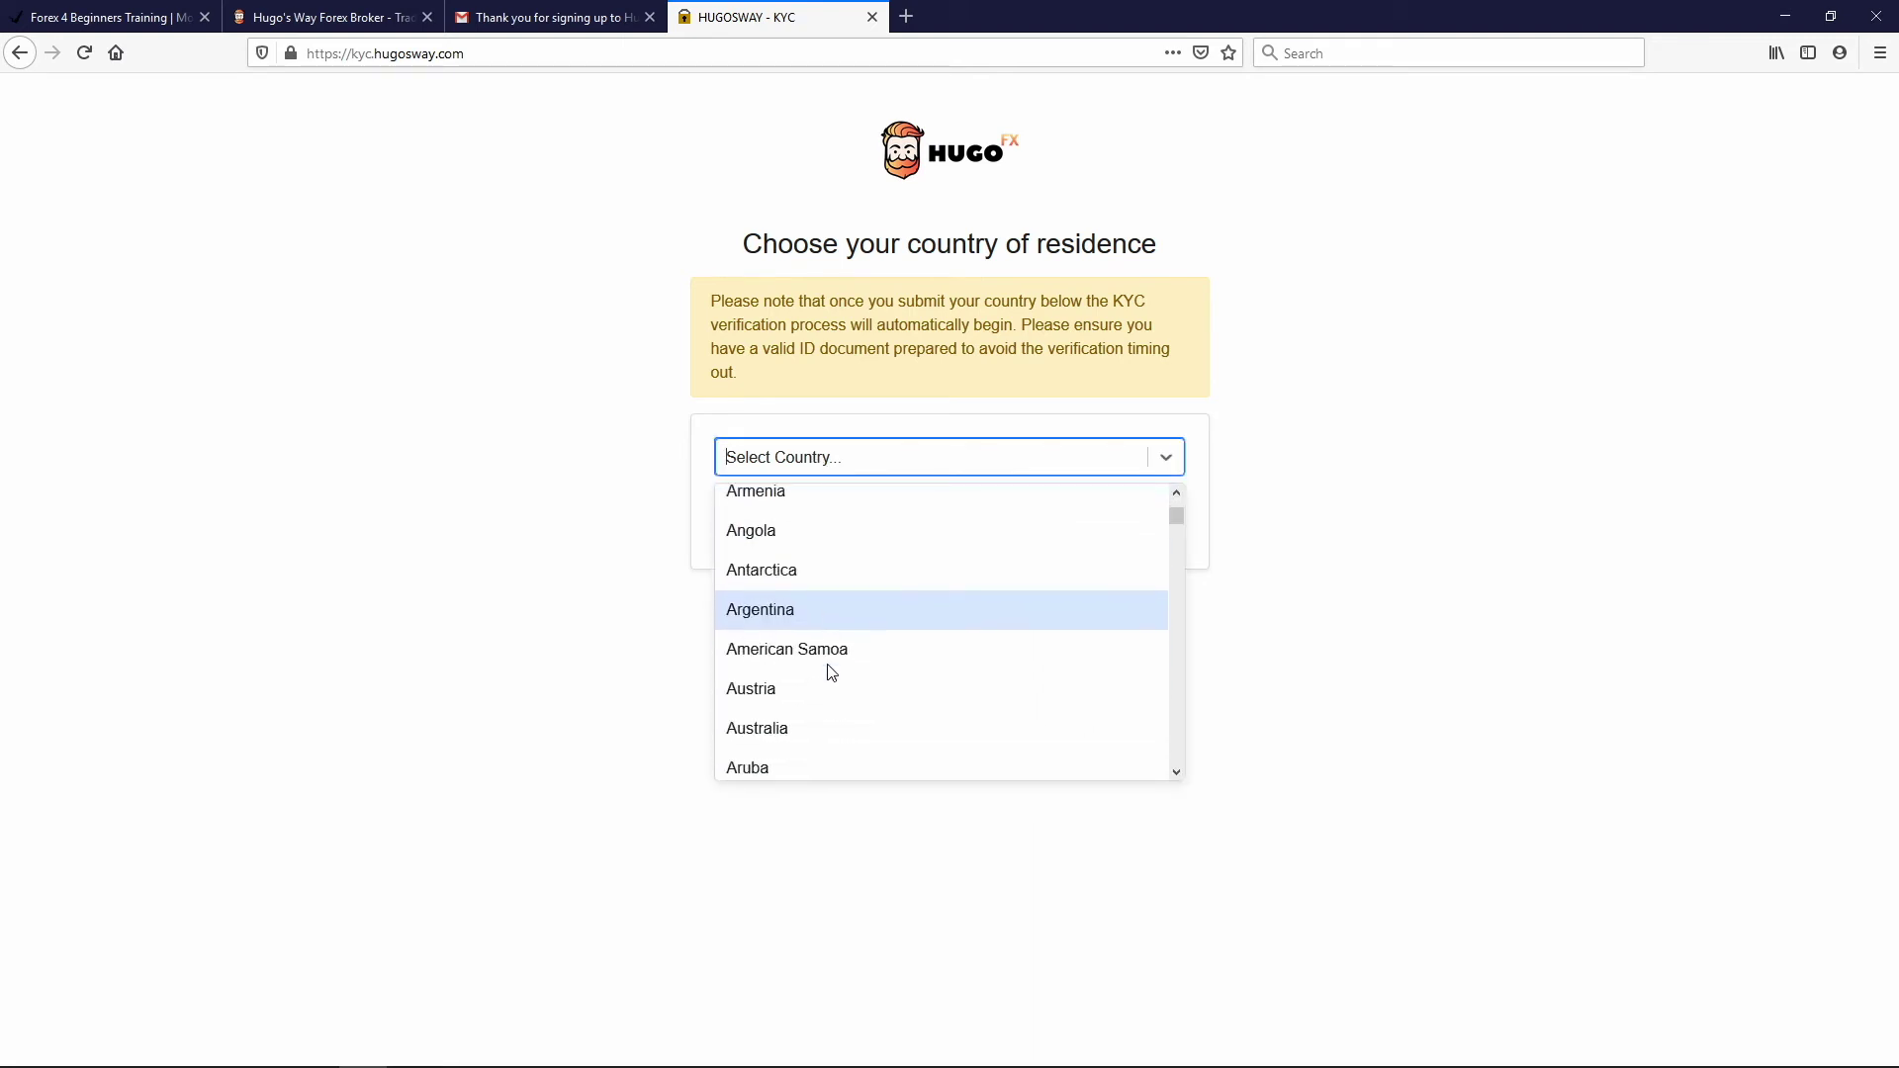
scroll(822, 679, "up", 2)
left_click(811, 467)
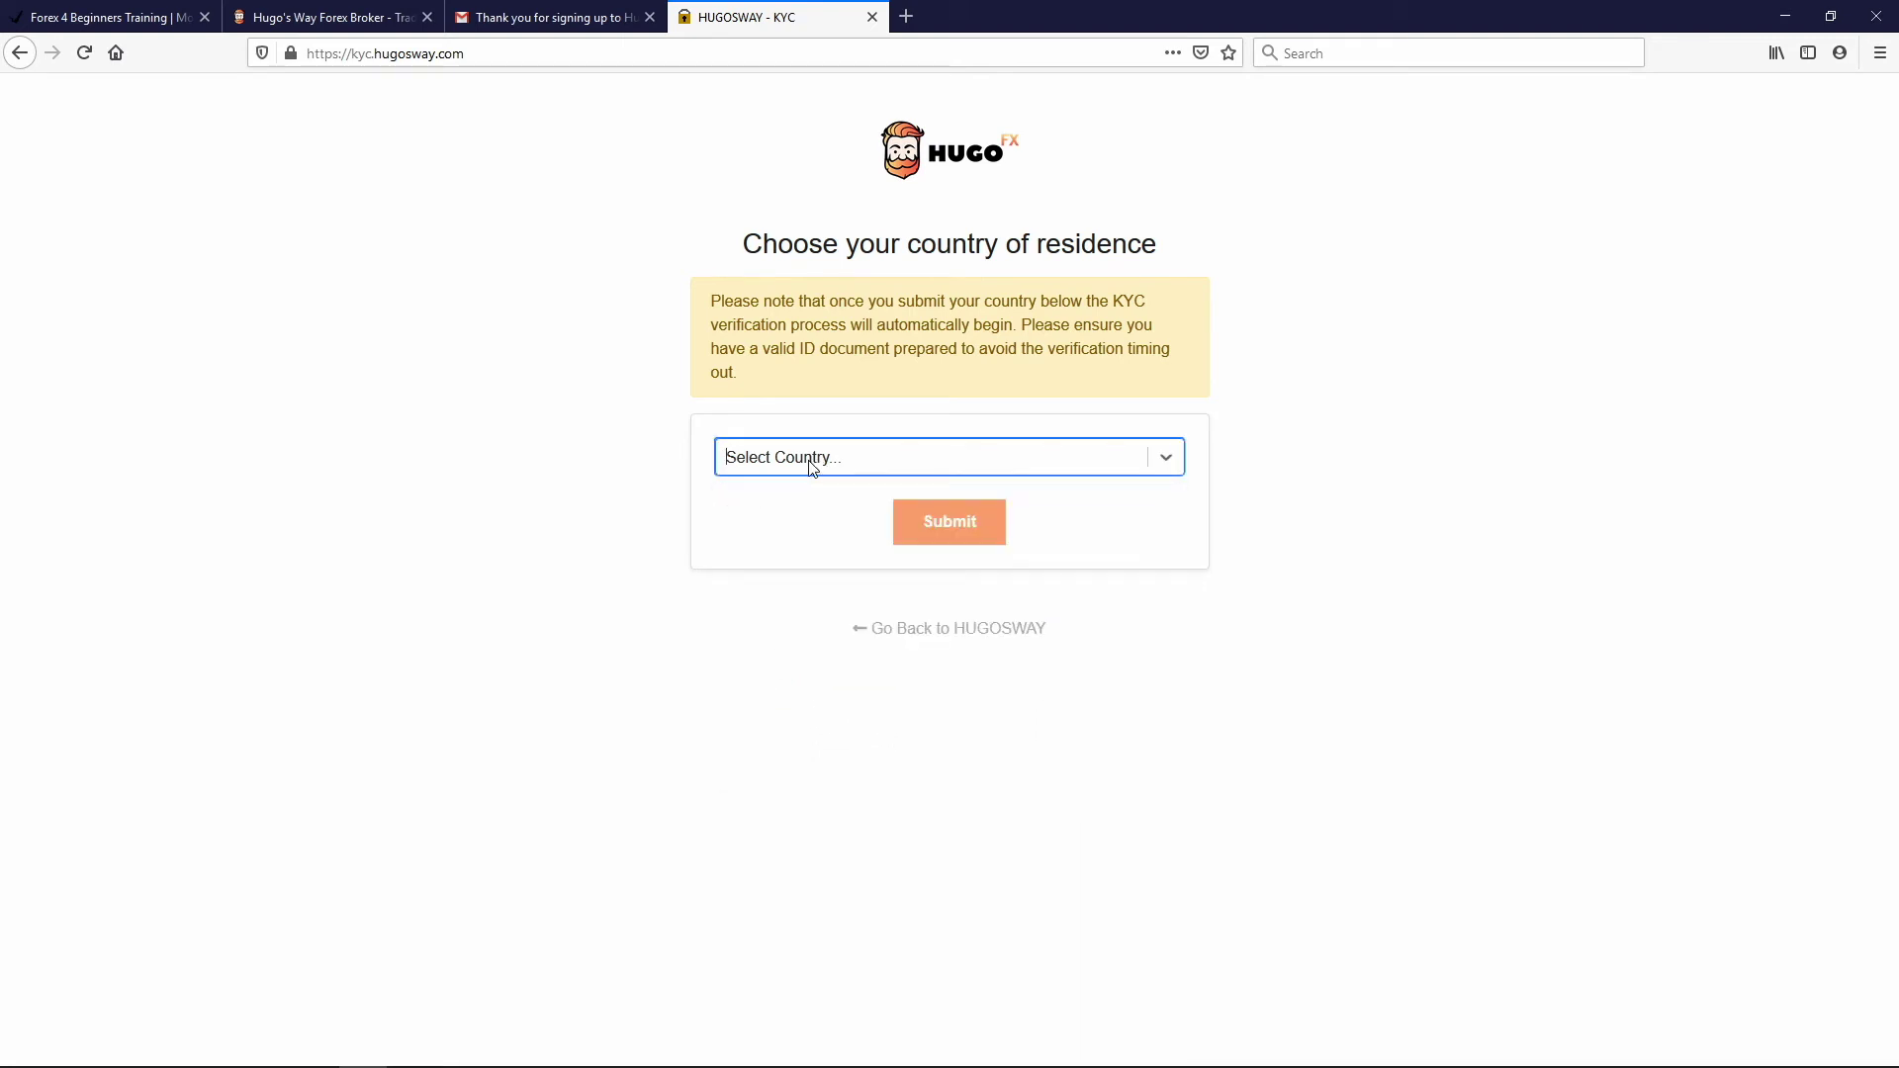
type("ca")
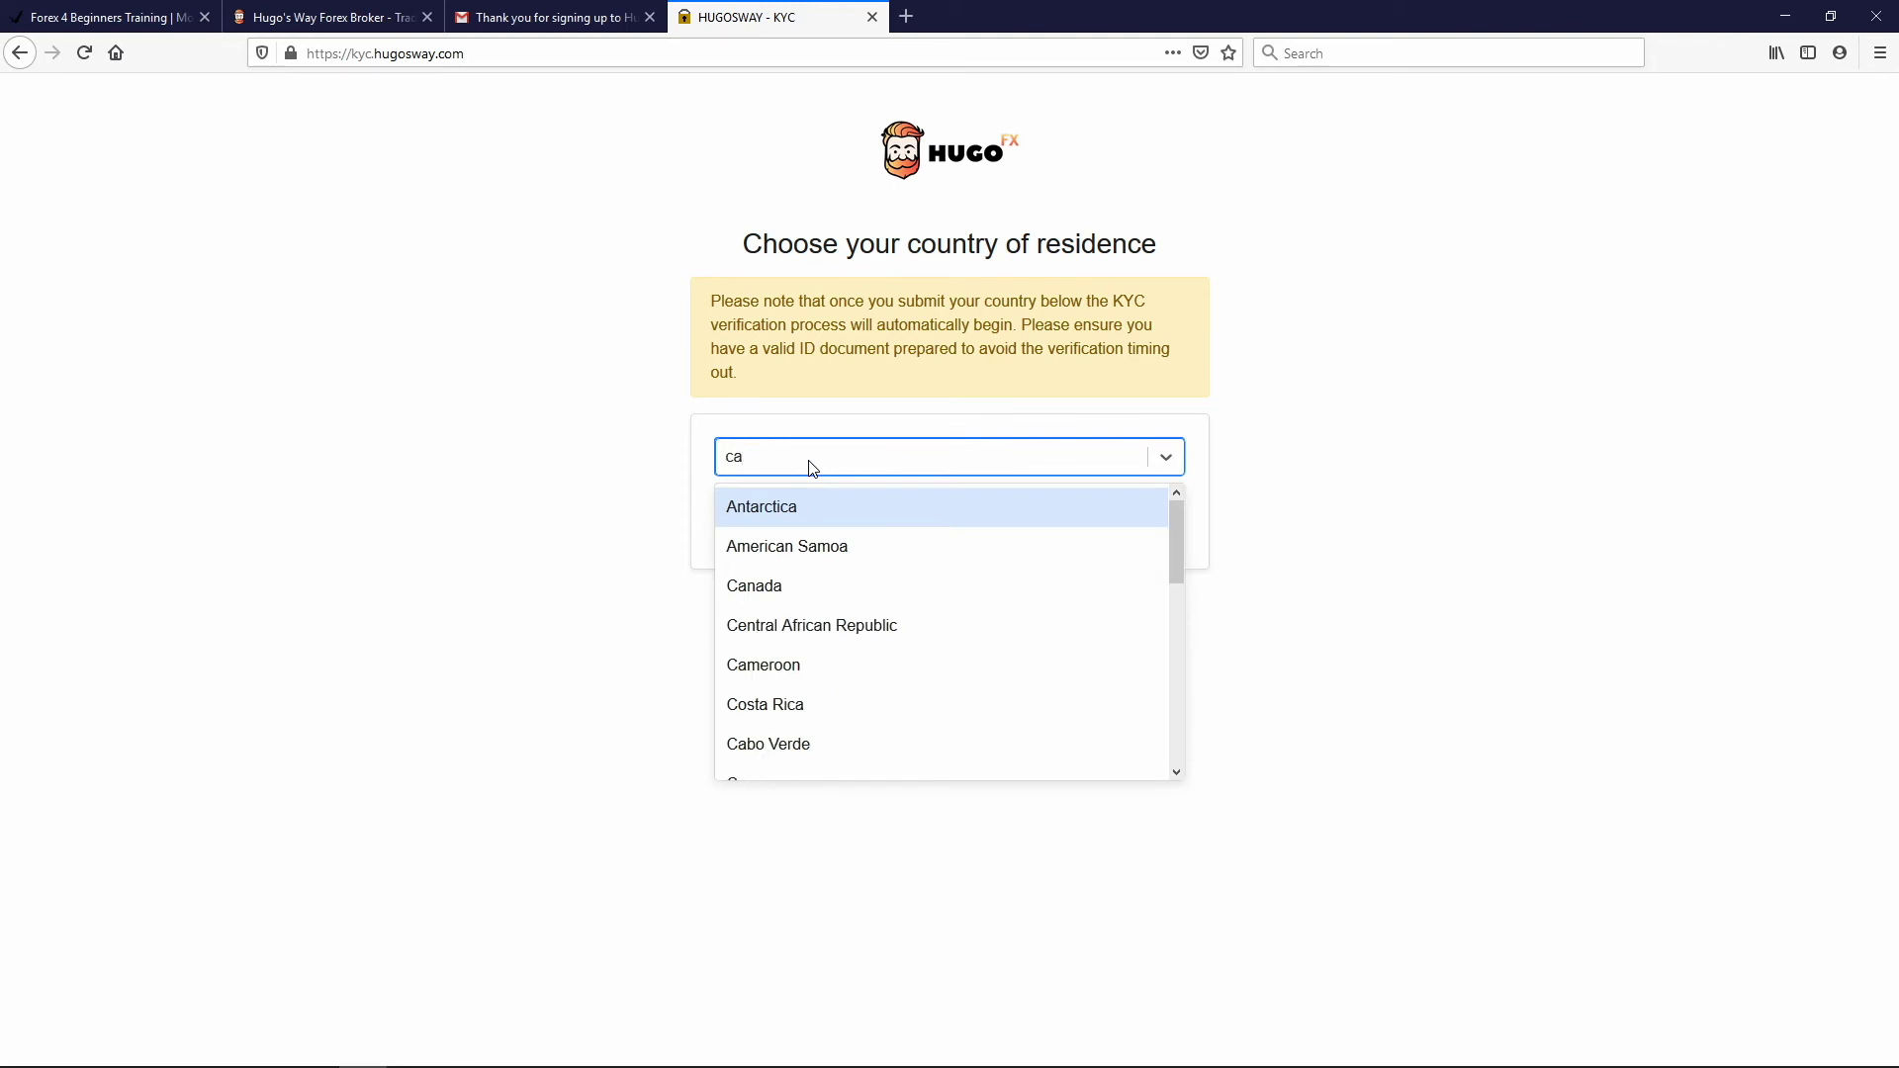
type("nada")
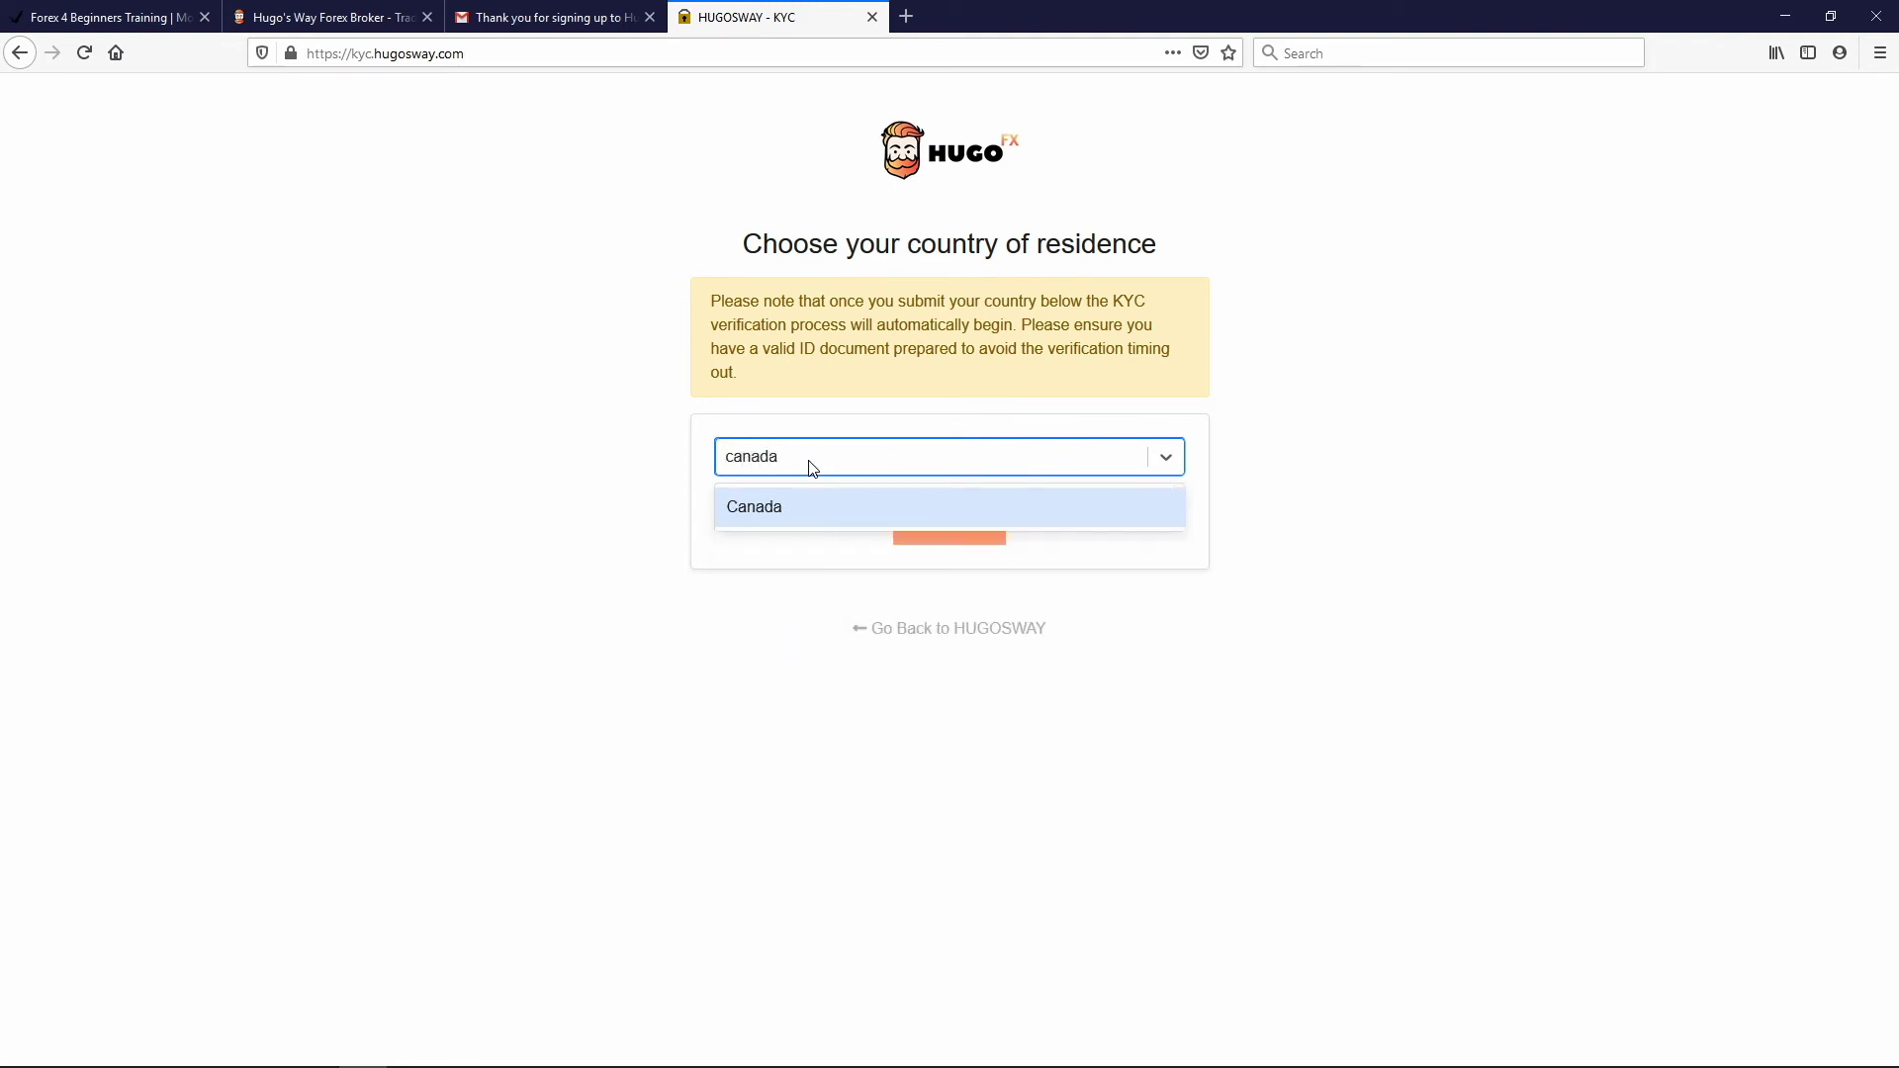
left_click(809, 507)
left_click(876, 524)
left_click(848, 610)
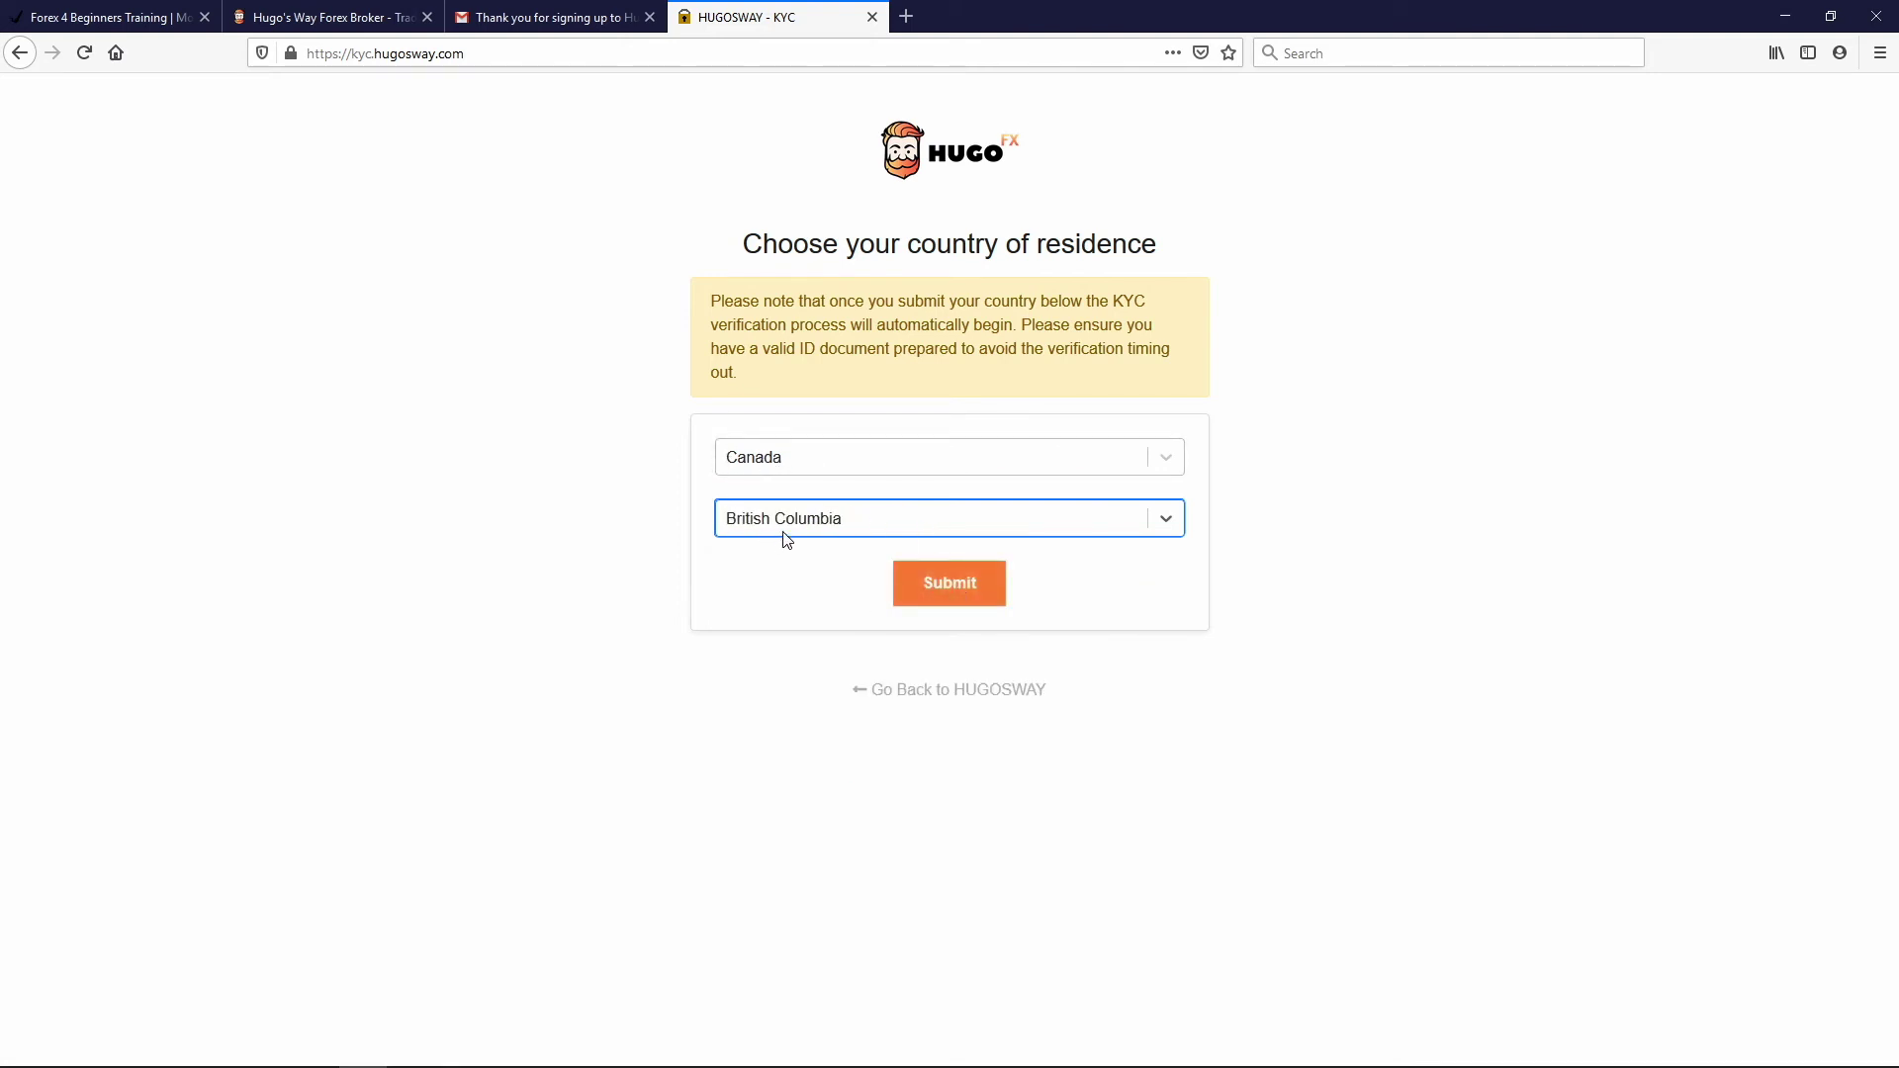
left_click(949, 586)
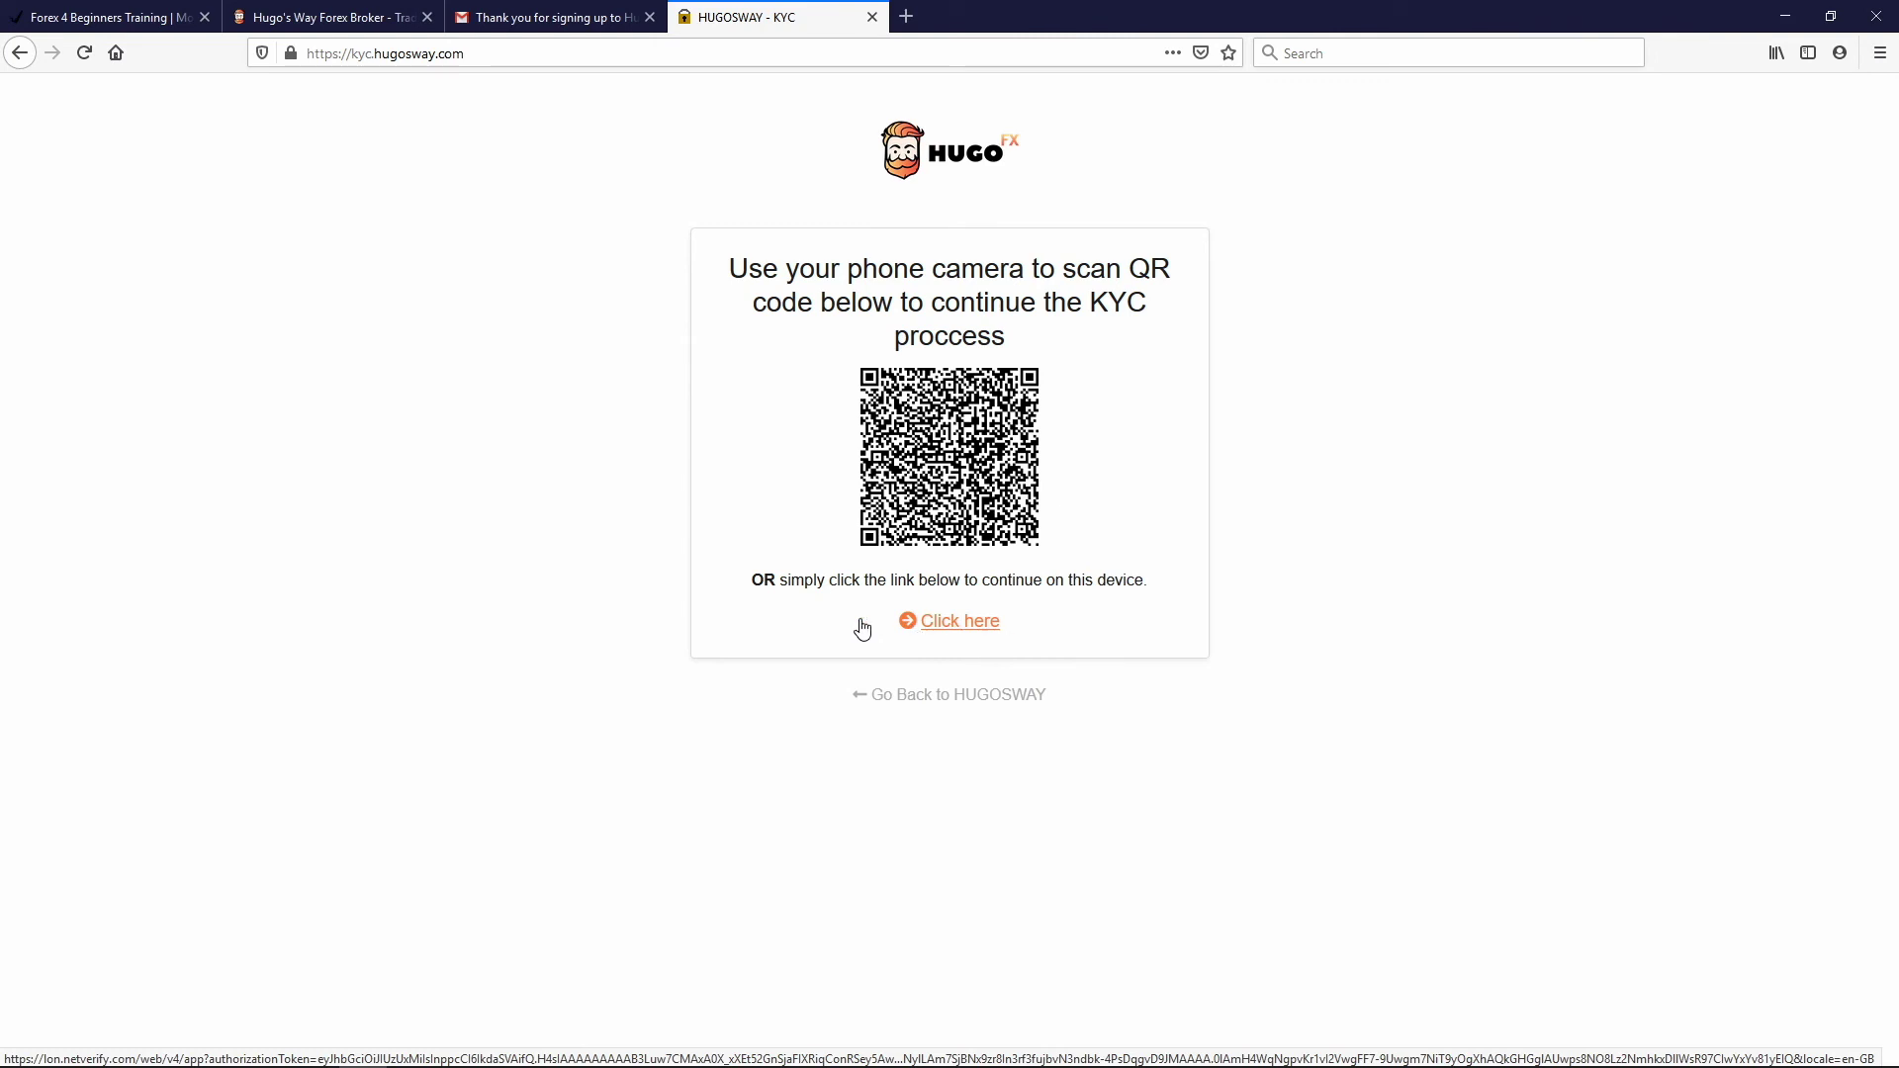
Choose to continue the KYC verification on this device instead of scanning the QR code.
left_click(966, 633)
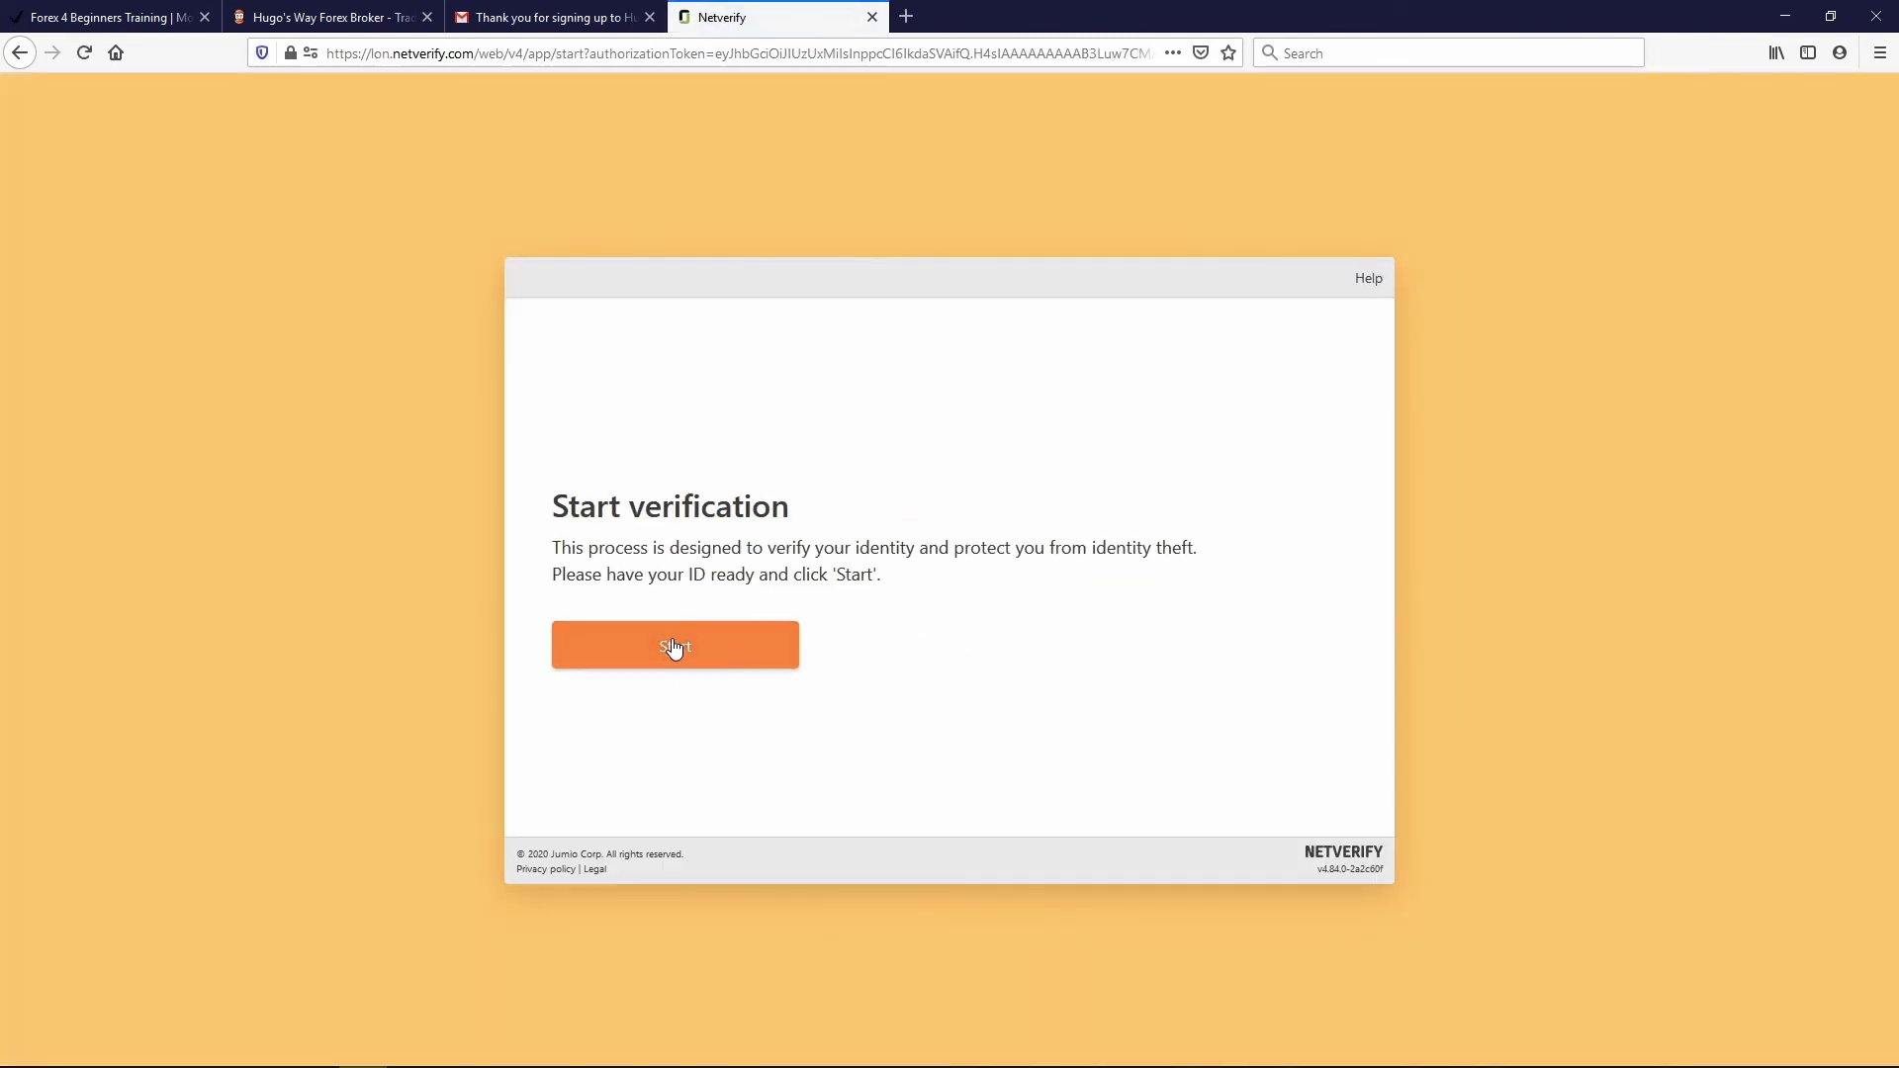
Start the Netverify check, choose Driving licence, and opt to continue on a mobile.
left_click(682, 657)
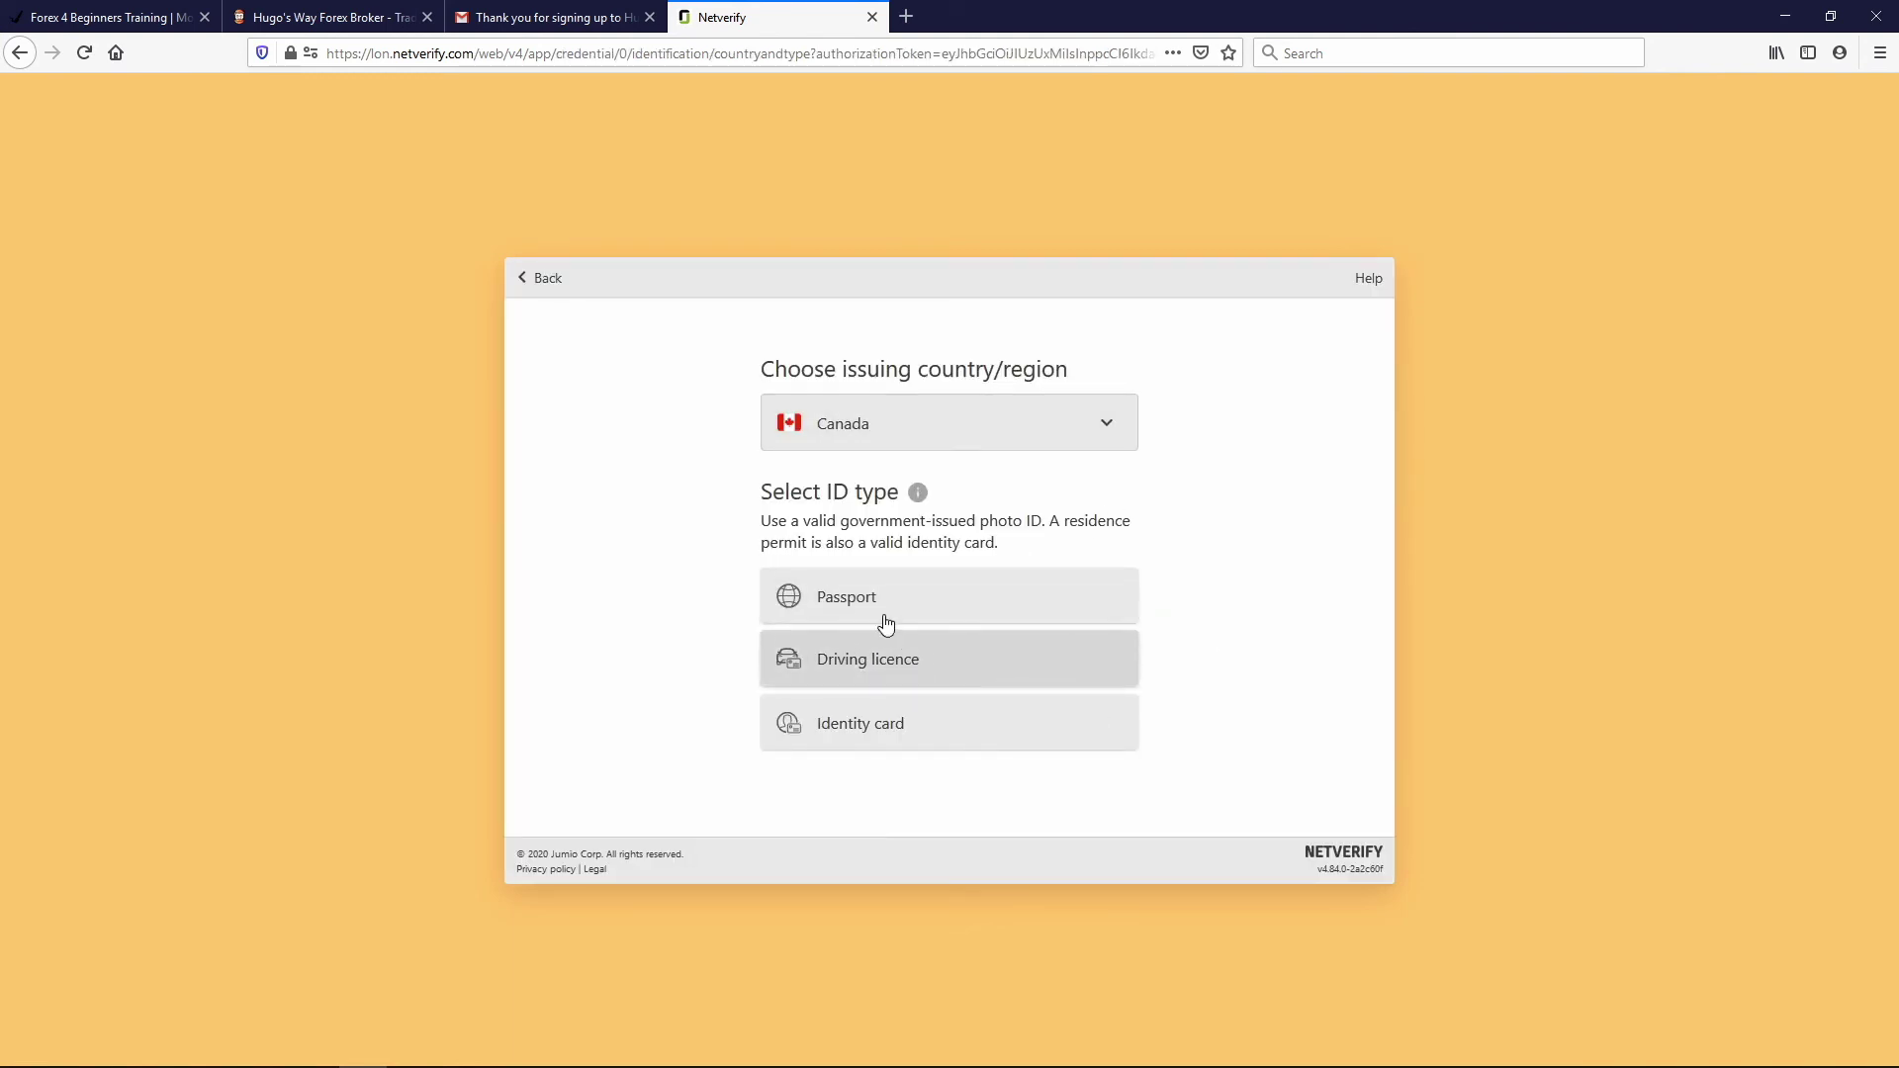
left_click(884, 676)
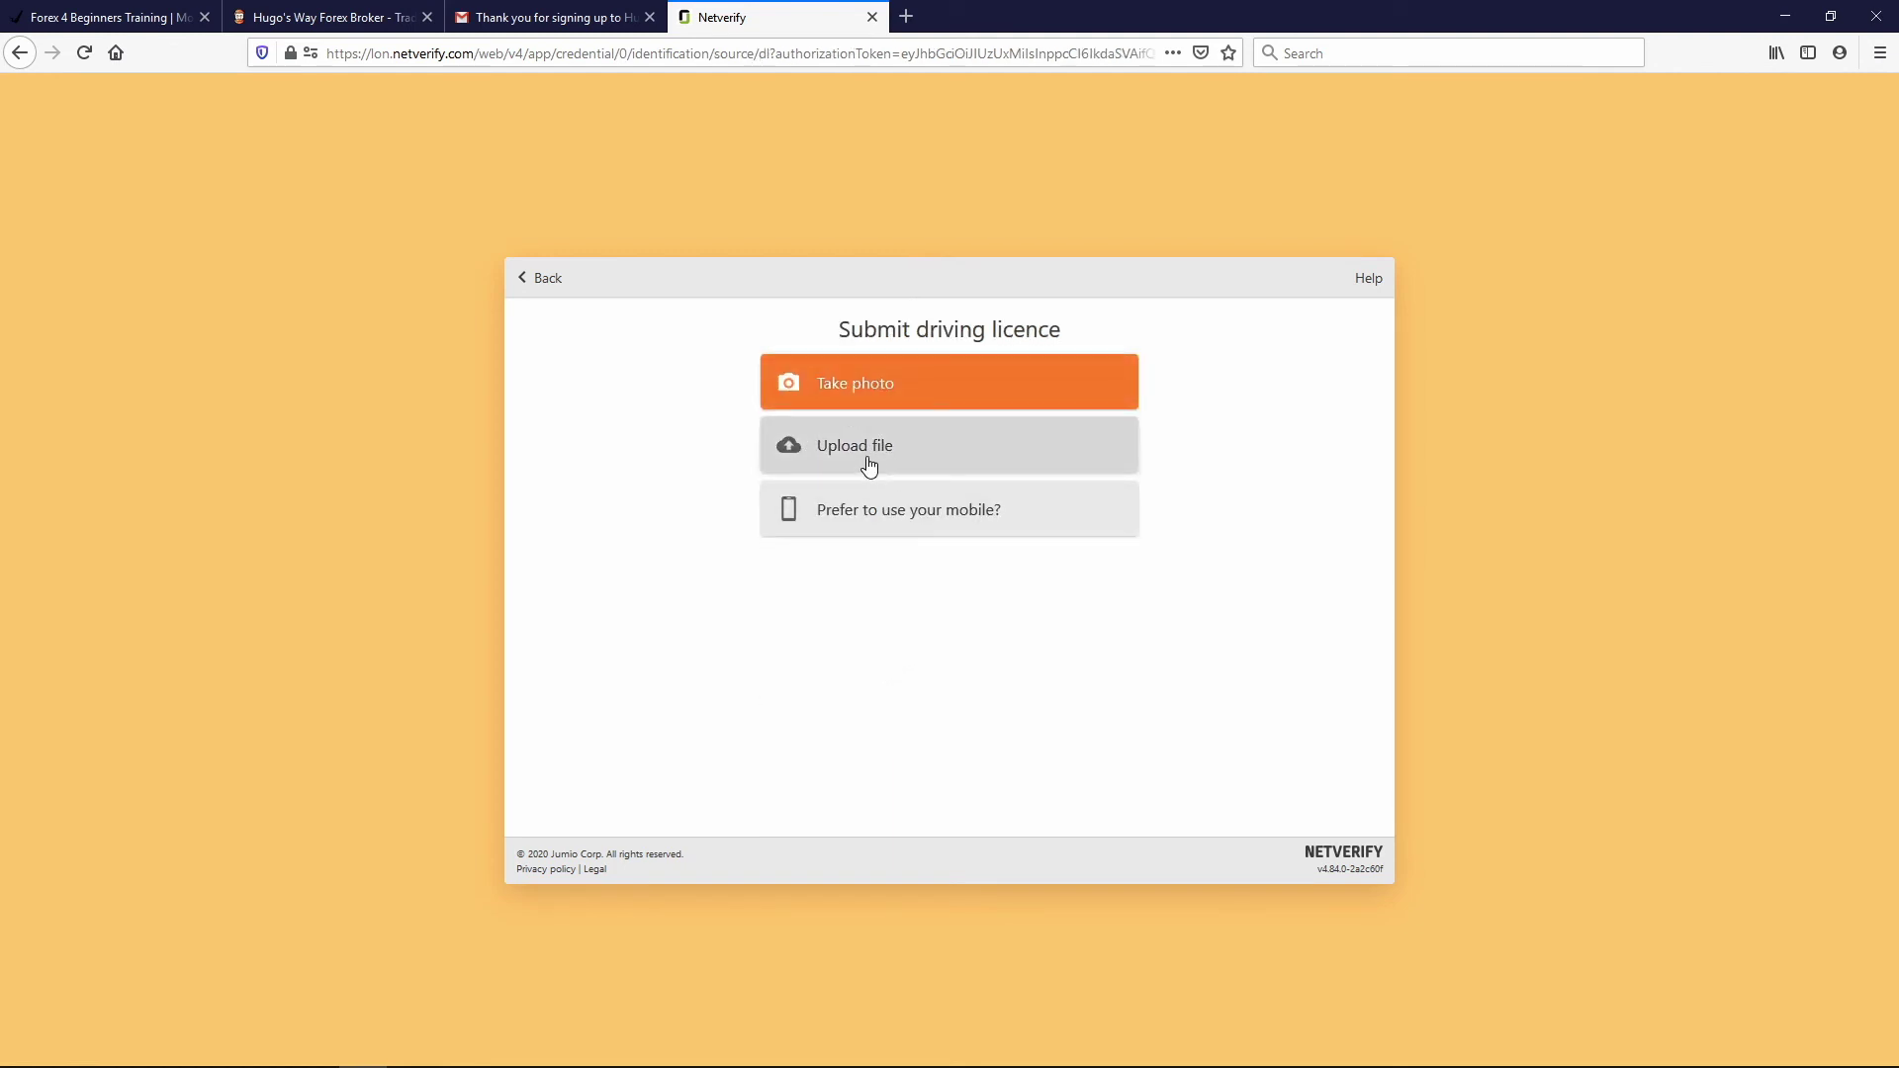
left_click(923, 522)
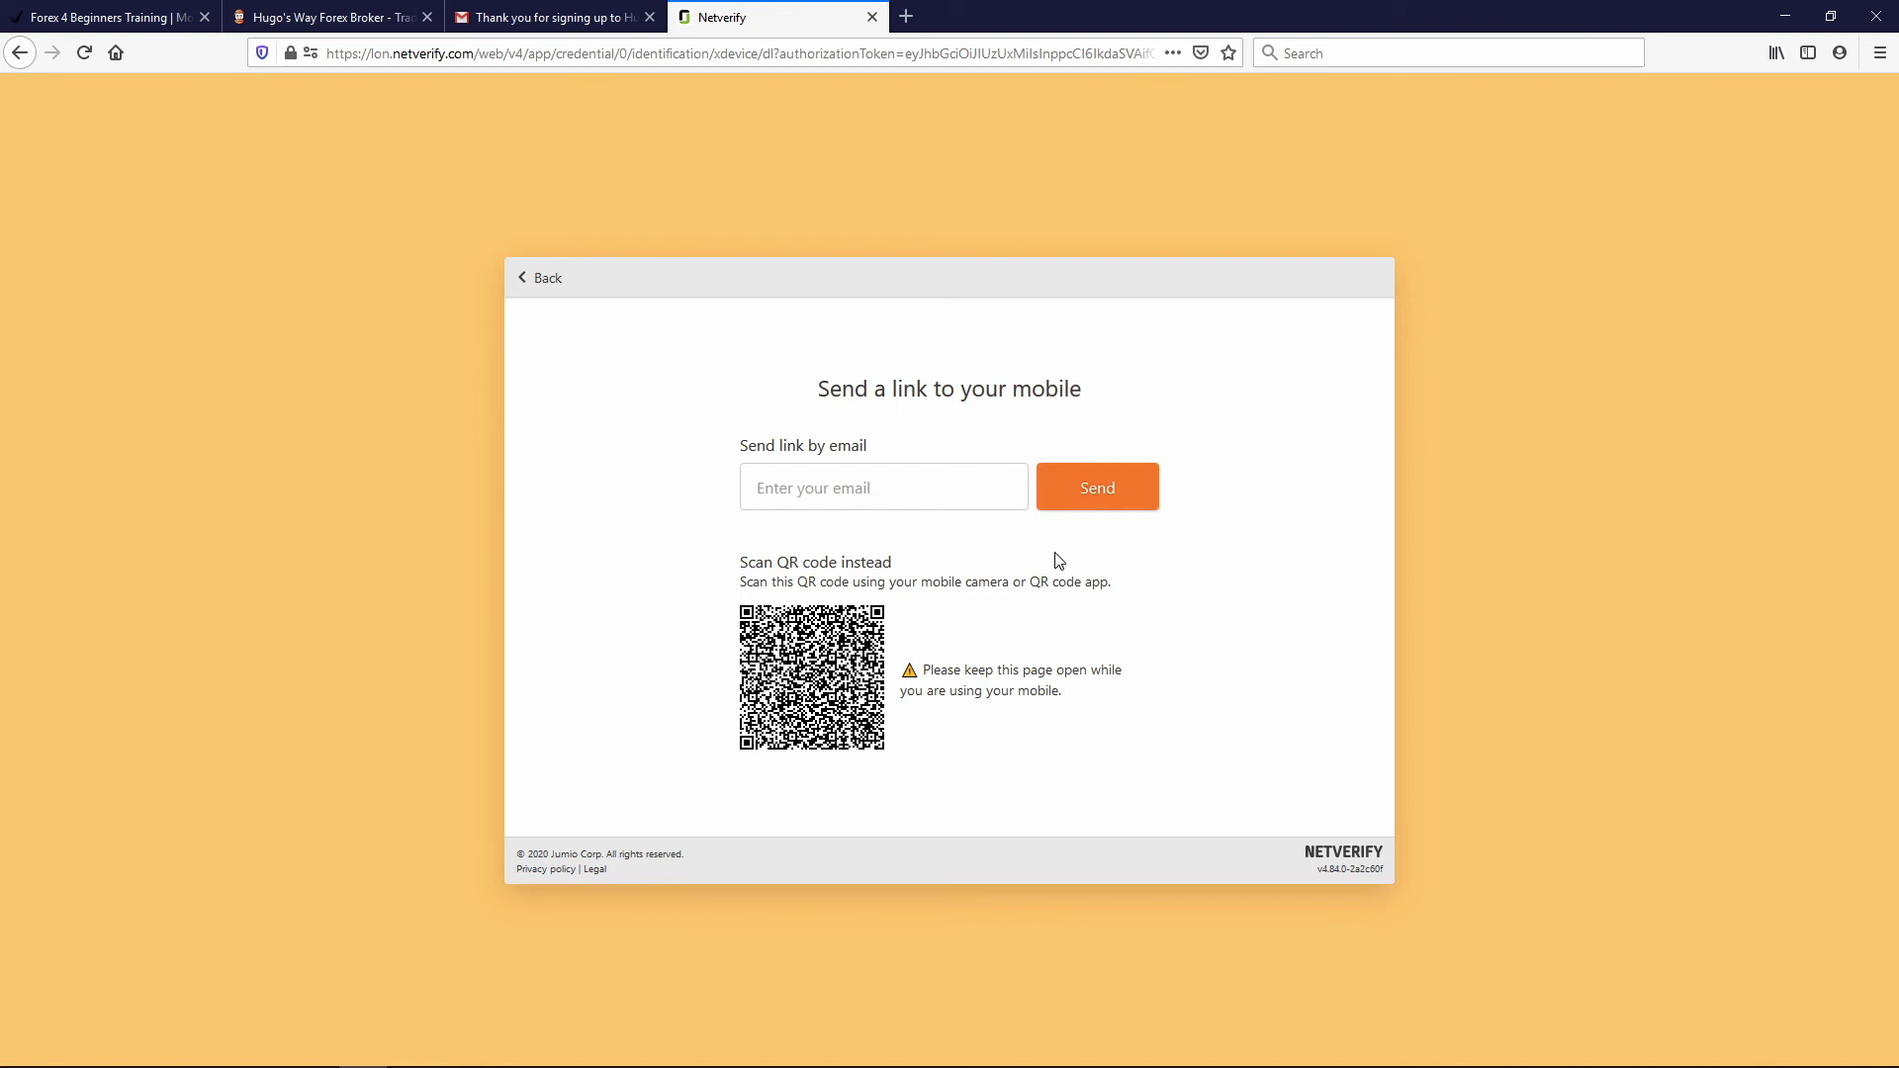
Abandon the mobile hand-off and back out to the verification start screen.
left_click(543, 281)
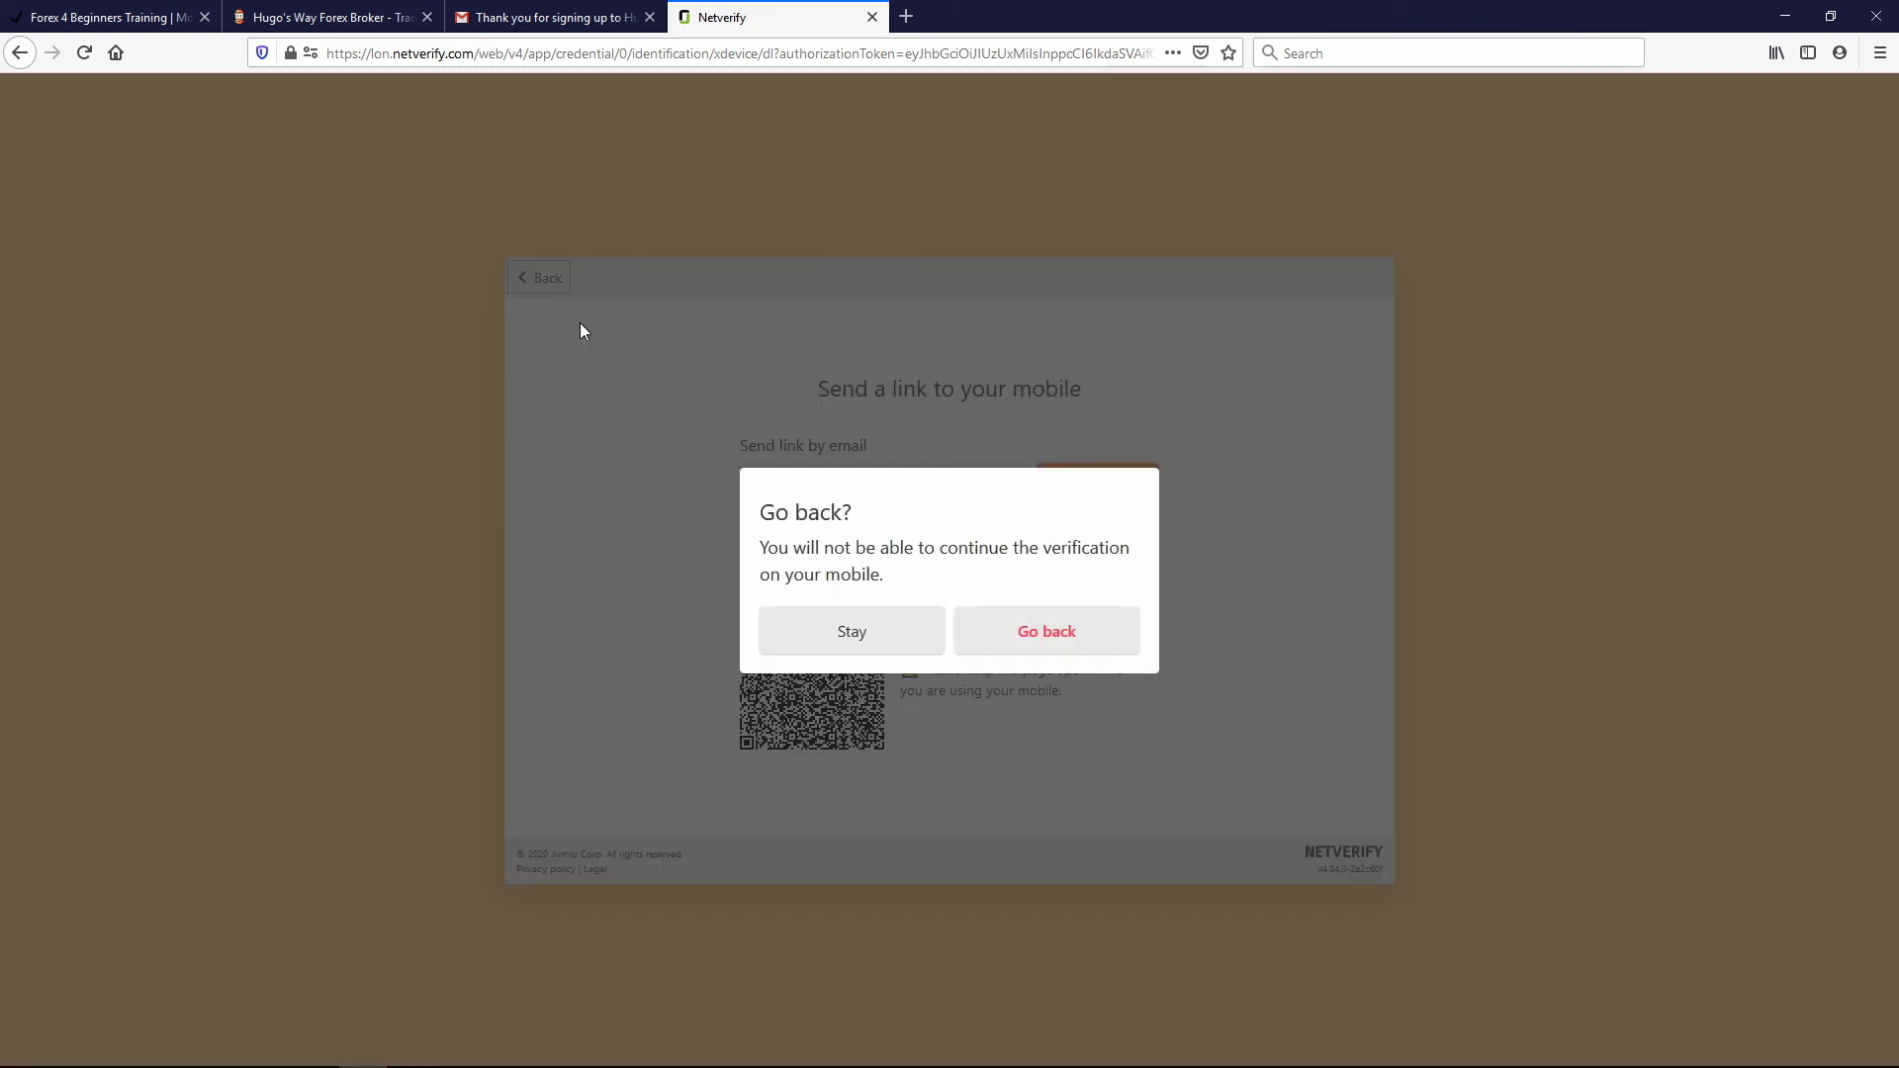
left_click(1073, 636)
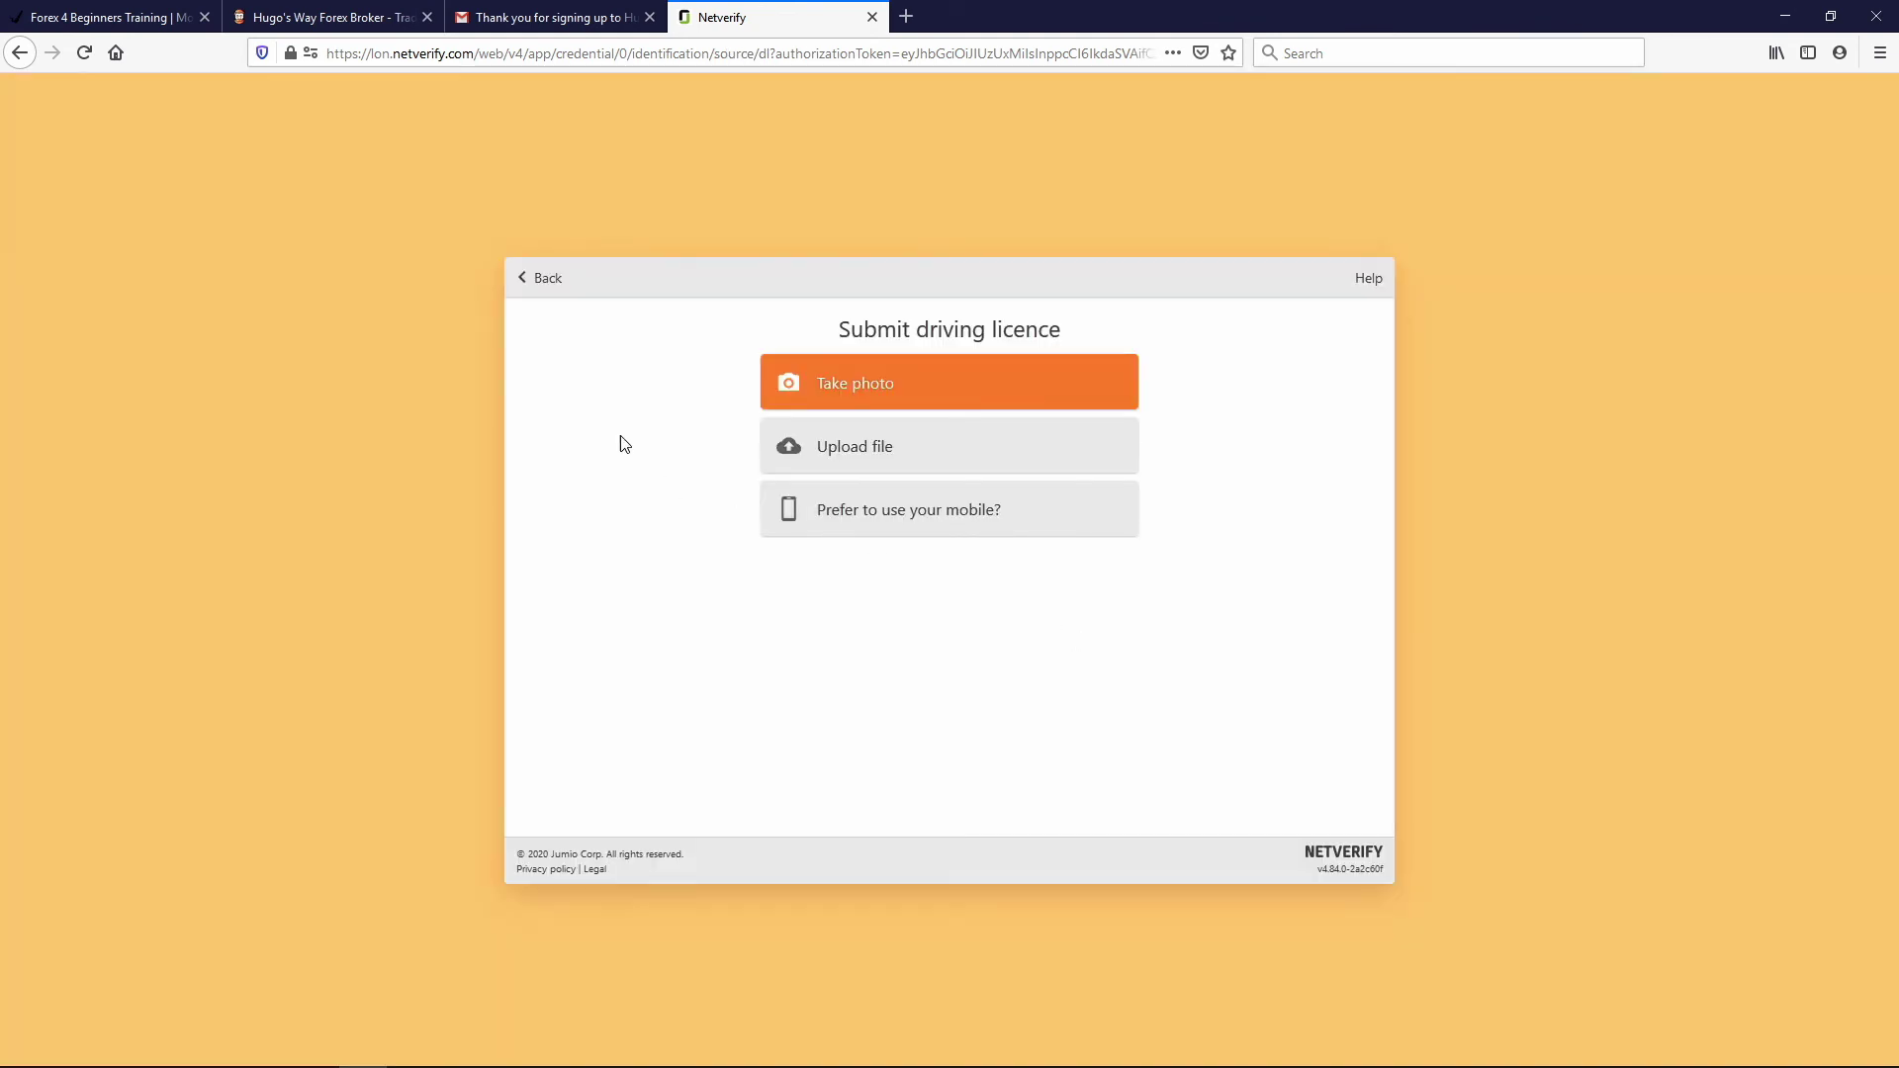
left_click(547, 287)
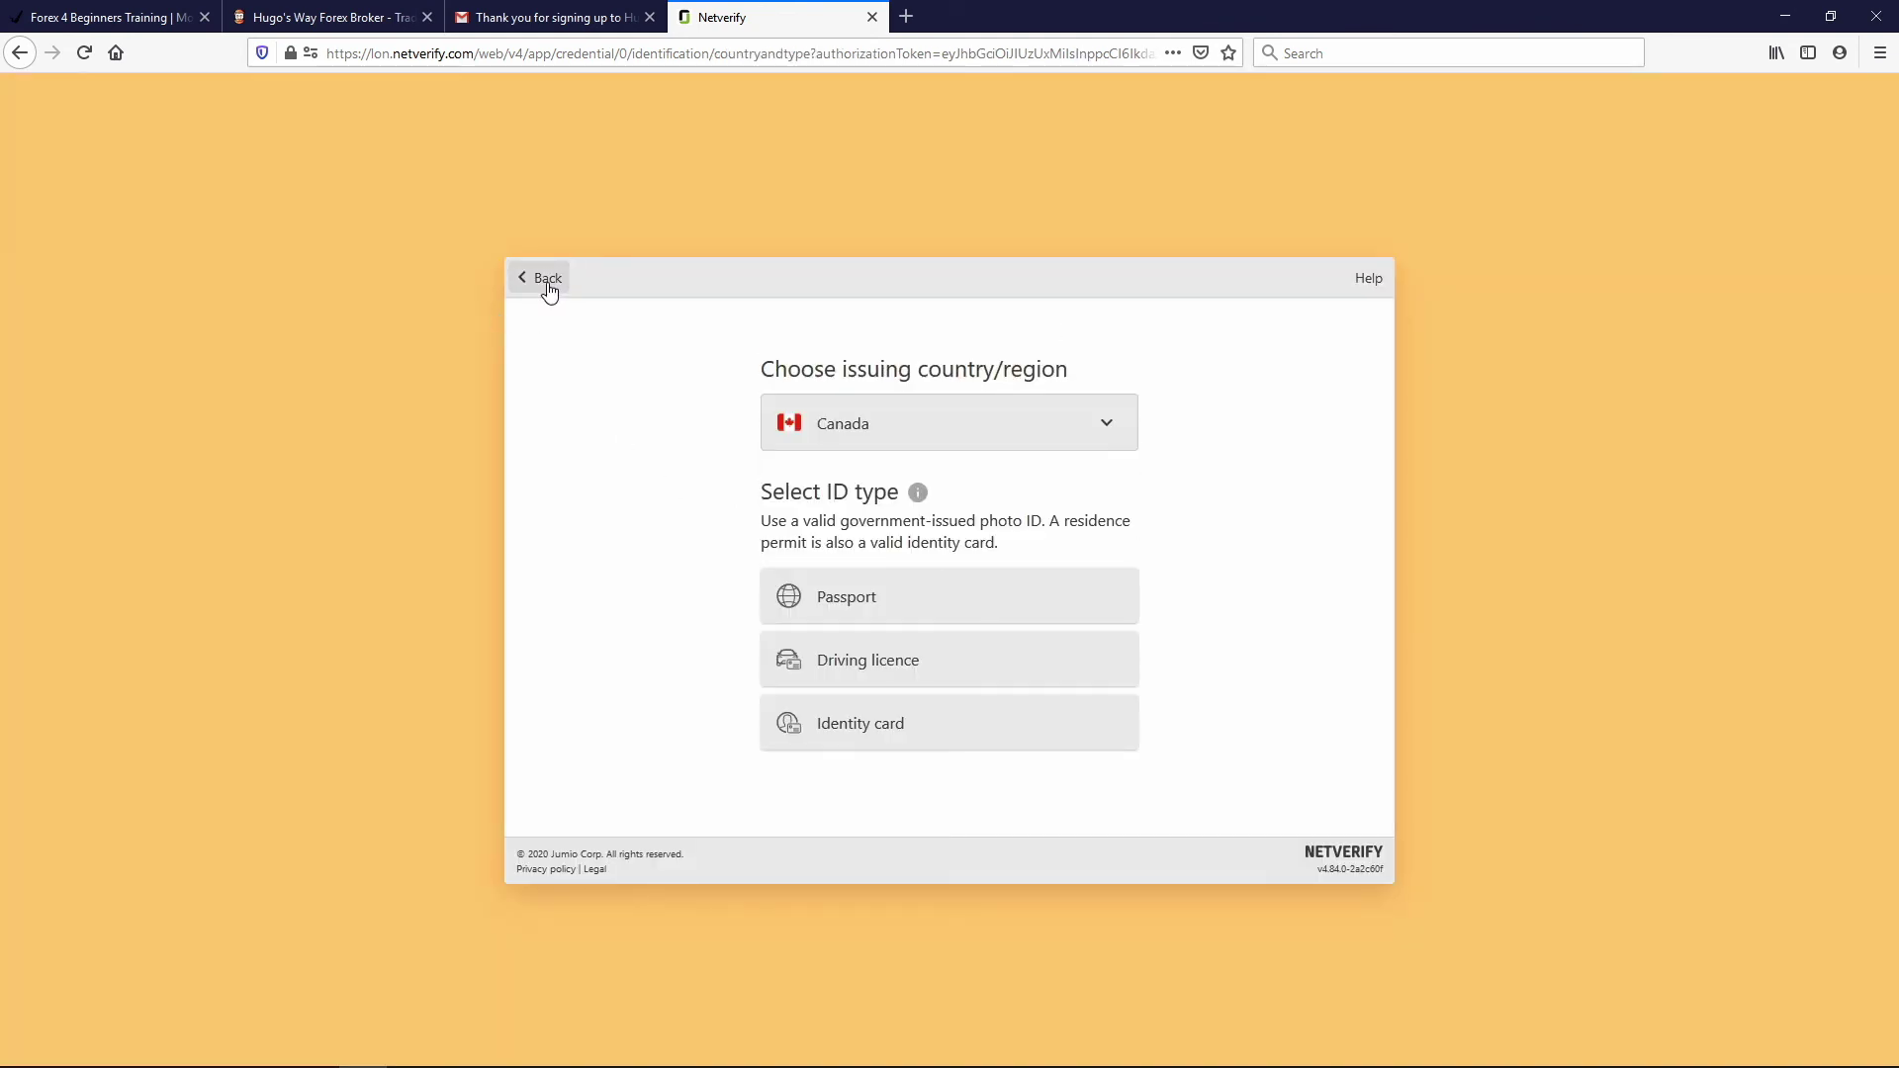
left_click(547, 281)
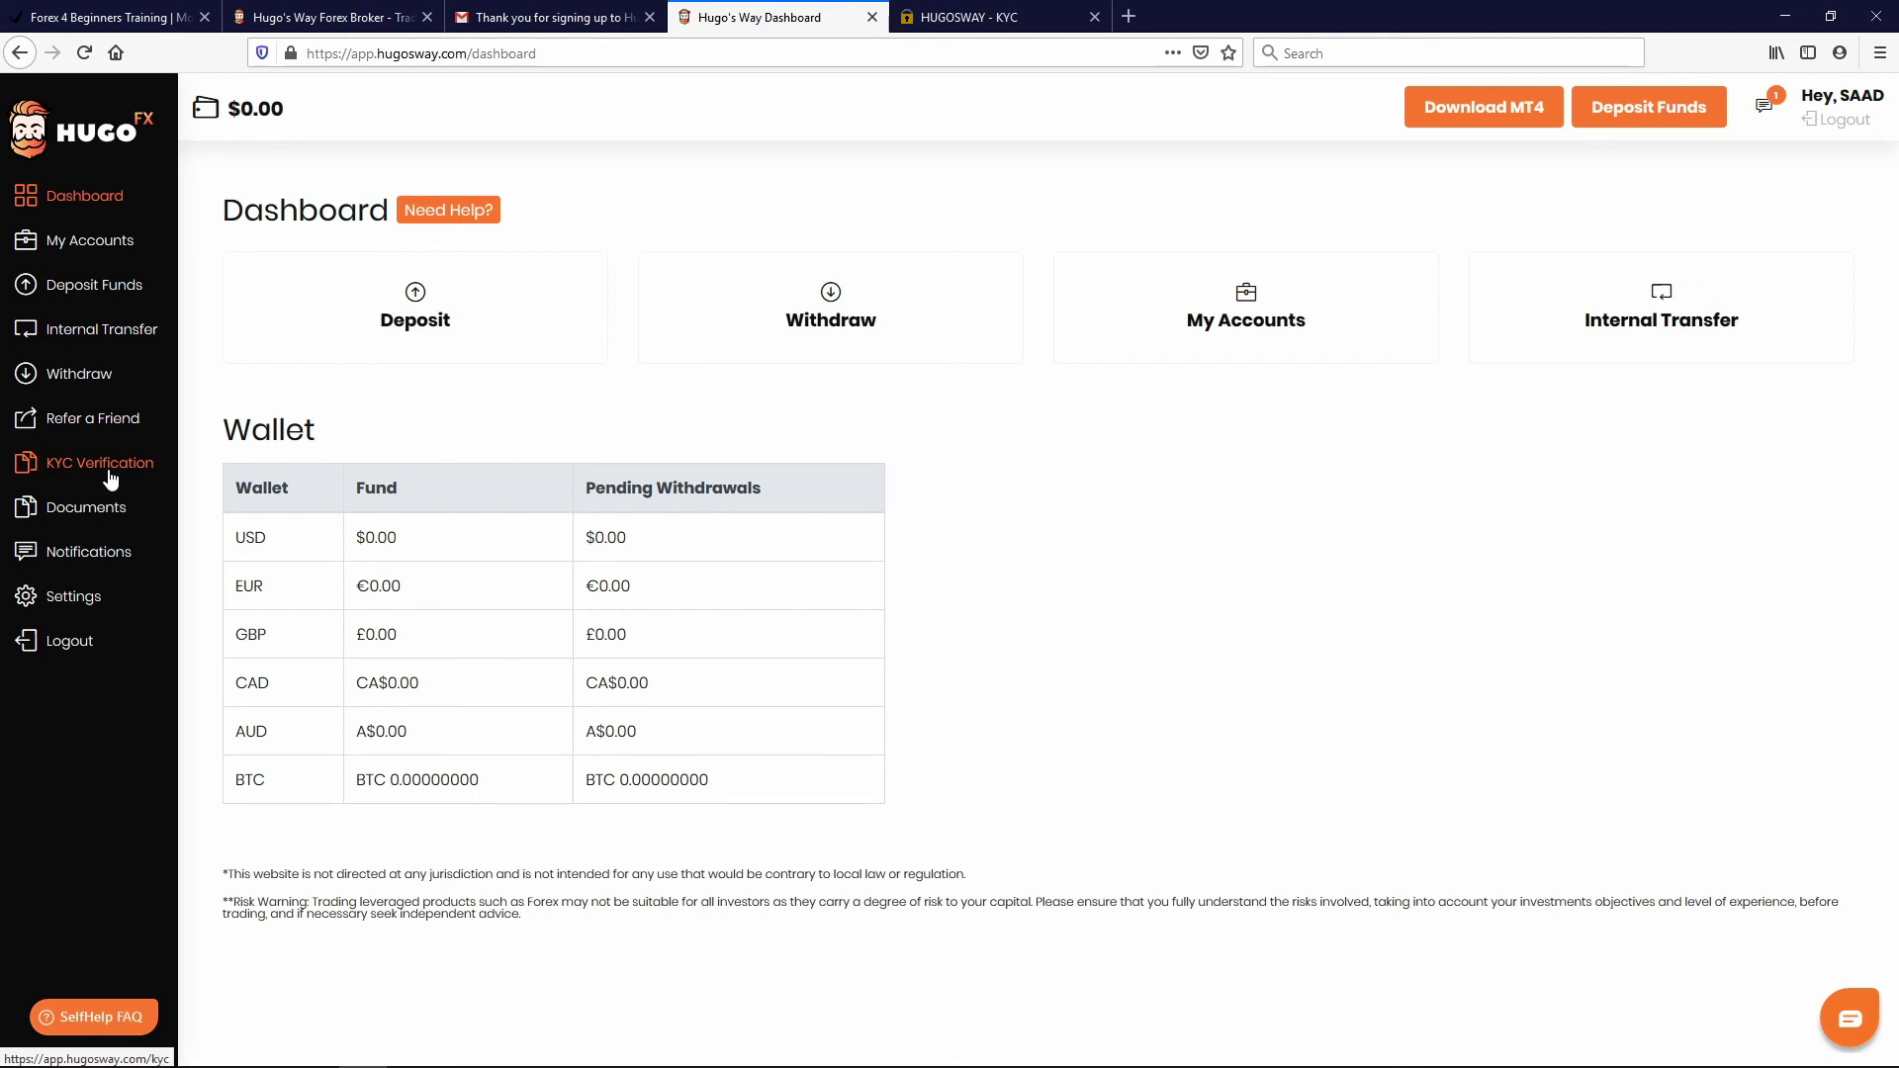
Restart Netverify from the KYC tab on this device, back out again, and close its tab.
left_click(952, 20)
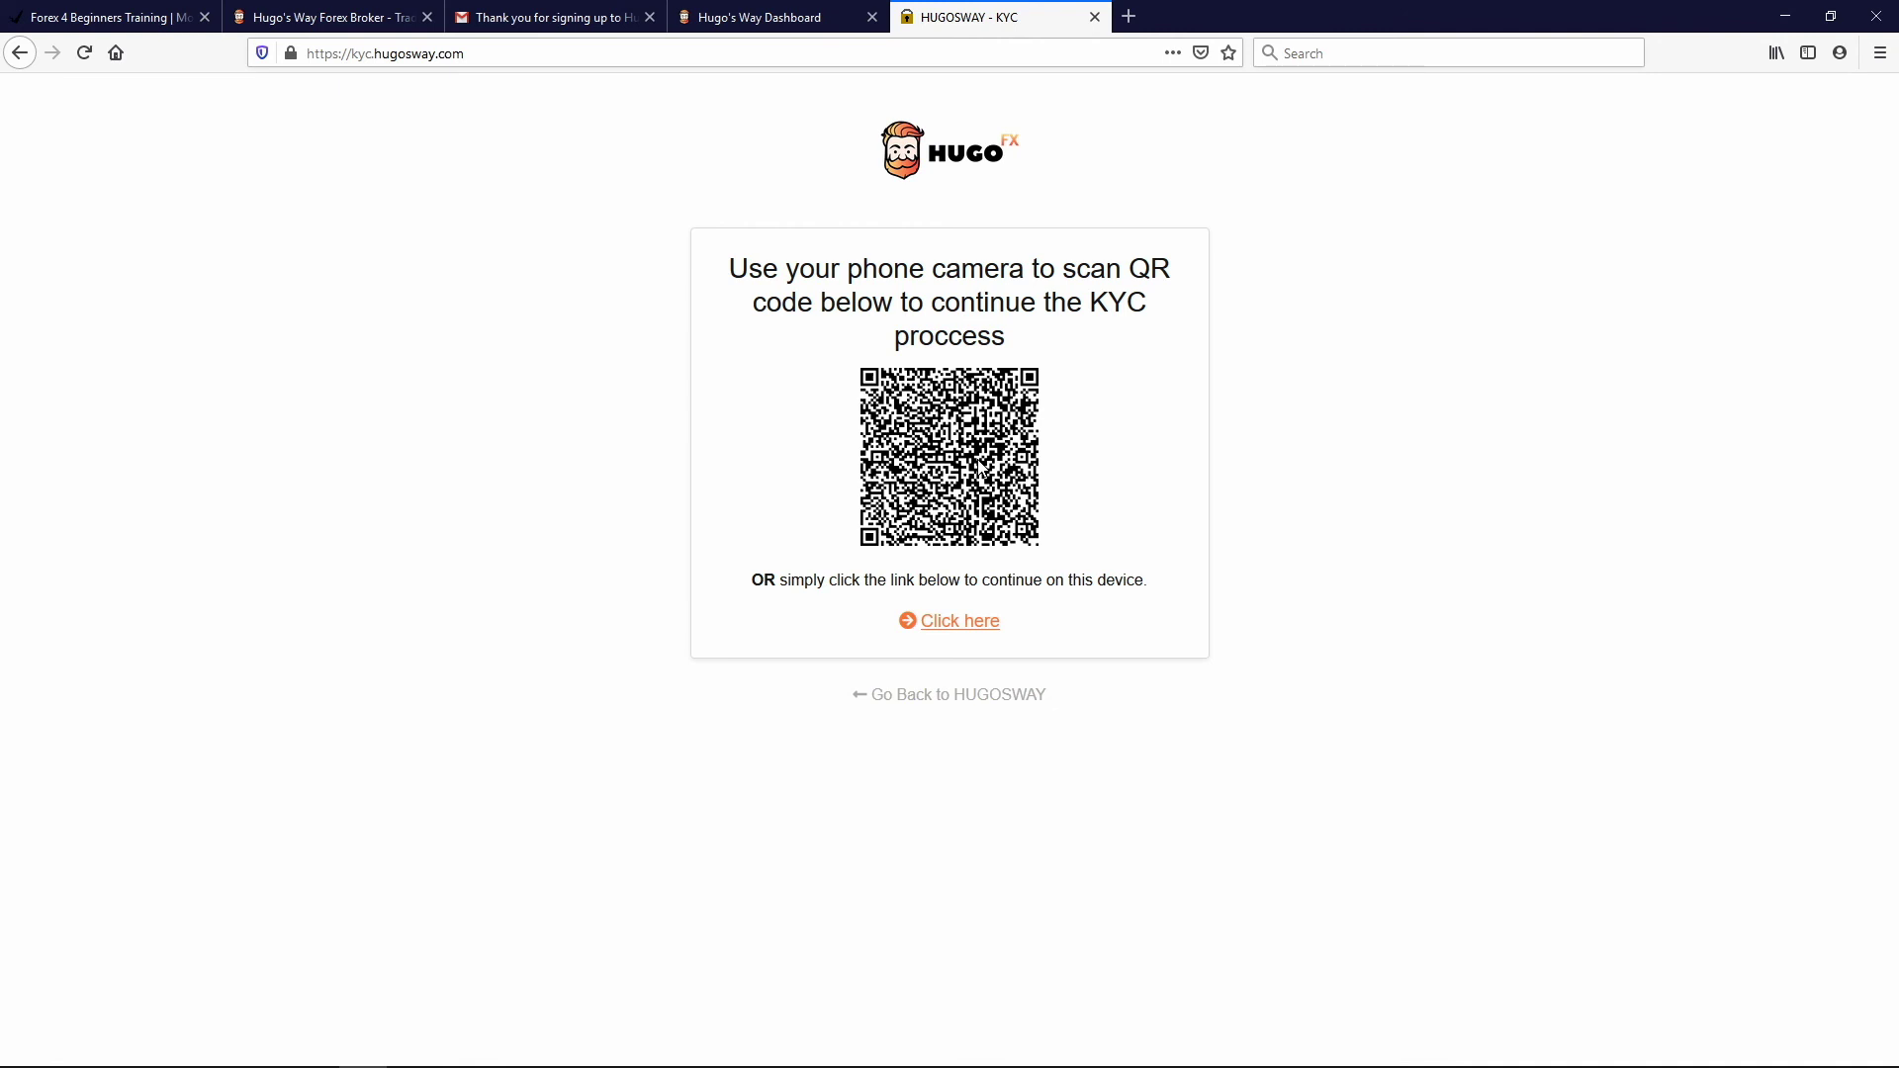
left_click(964, 631)
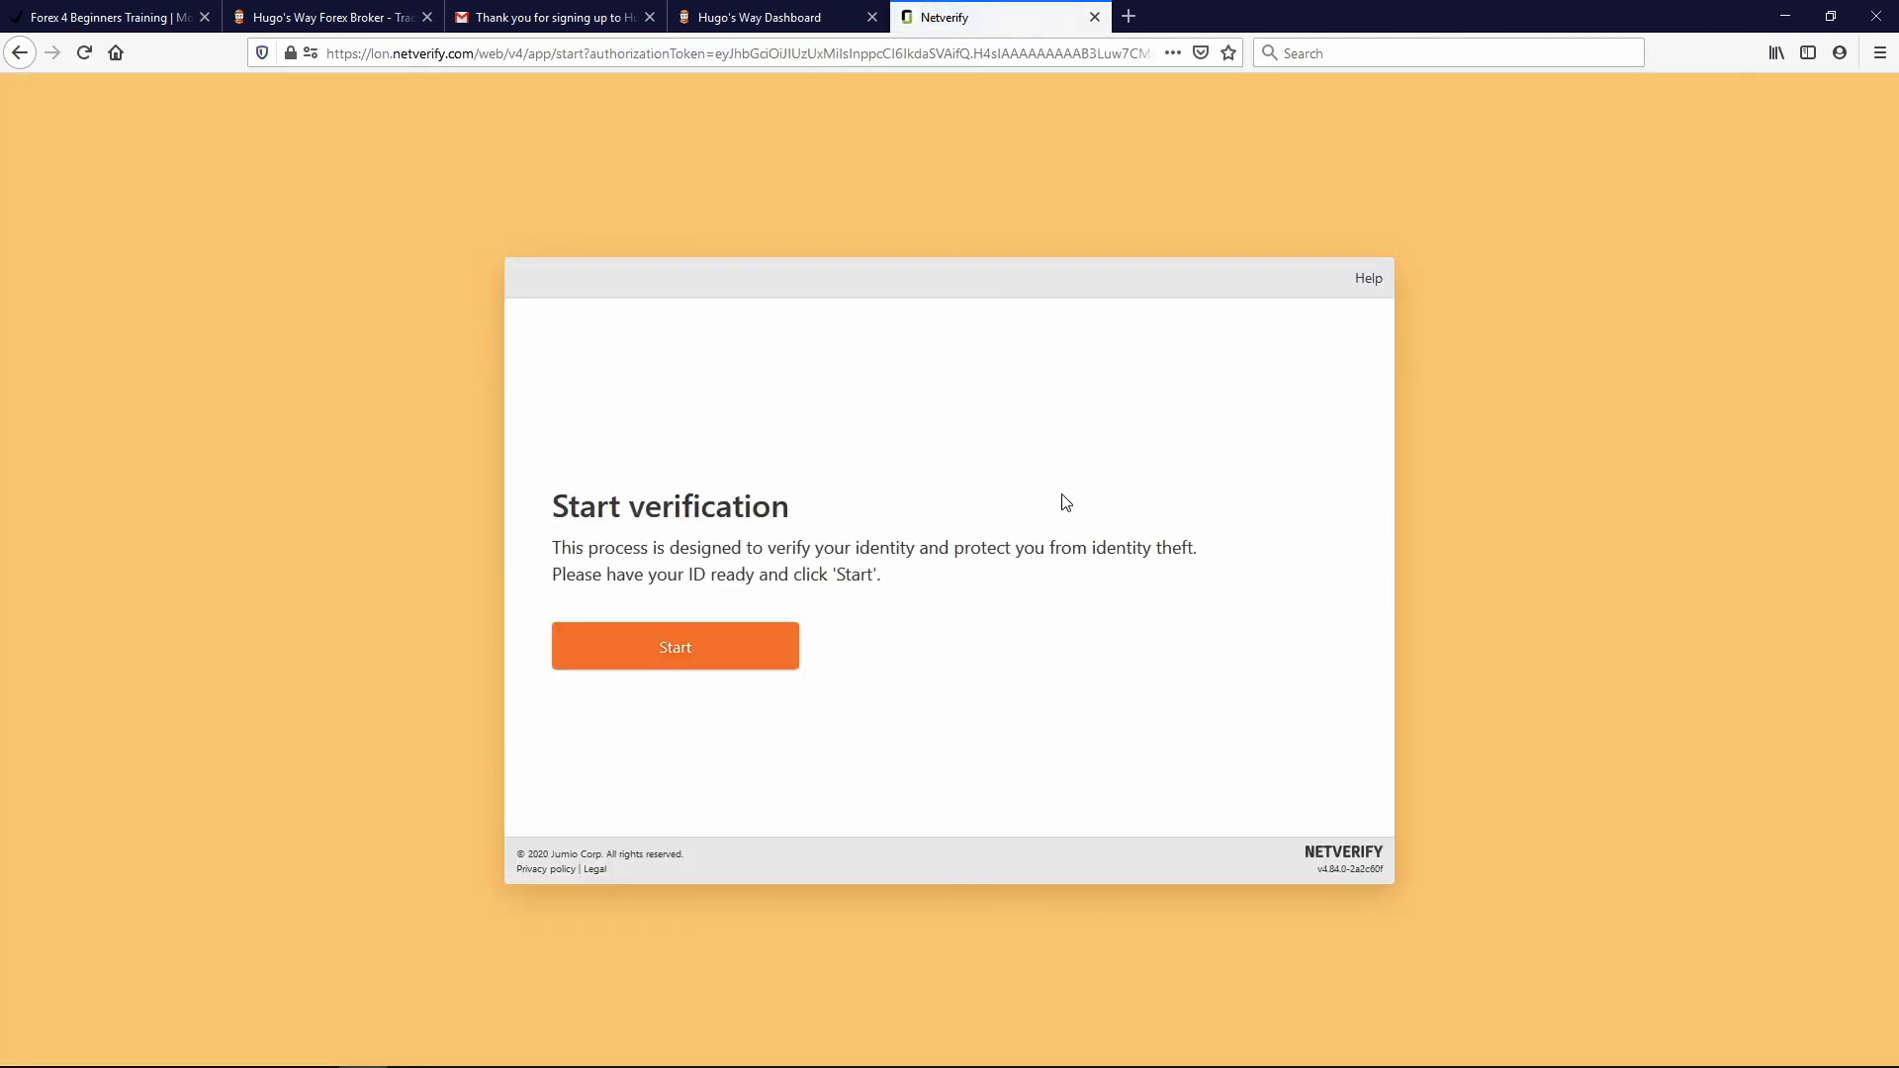
left_click(692, 655)
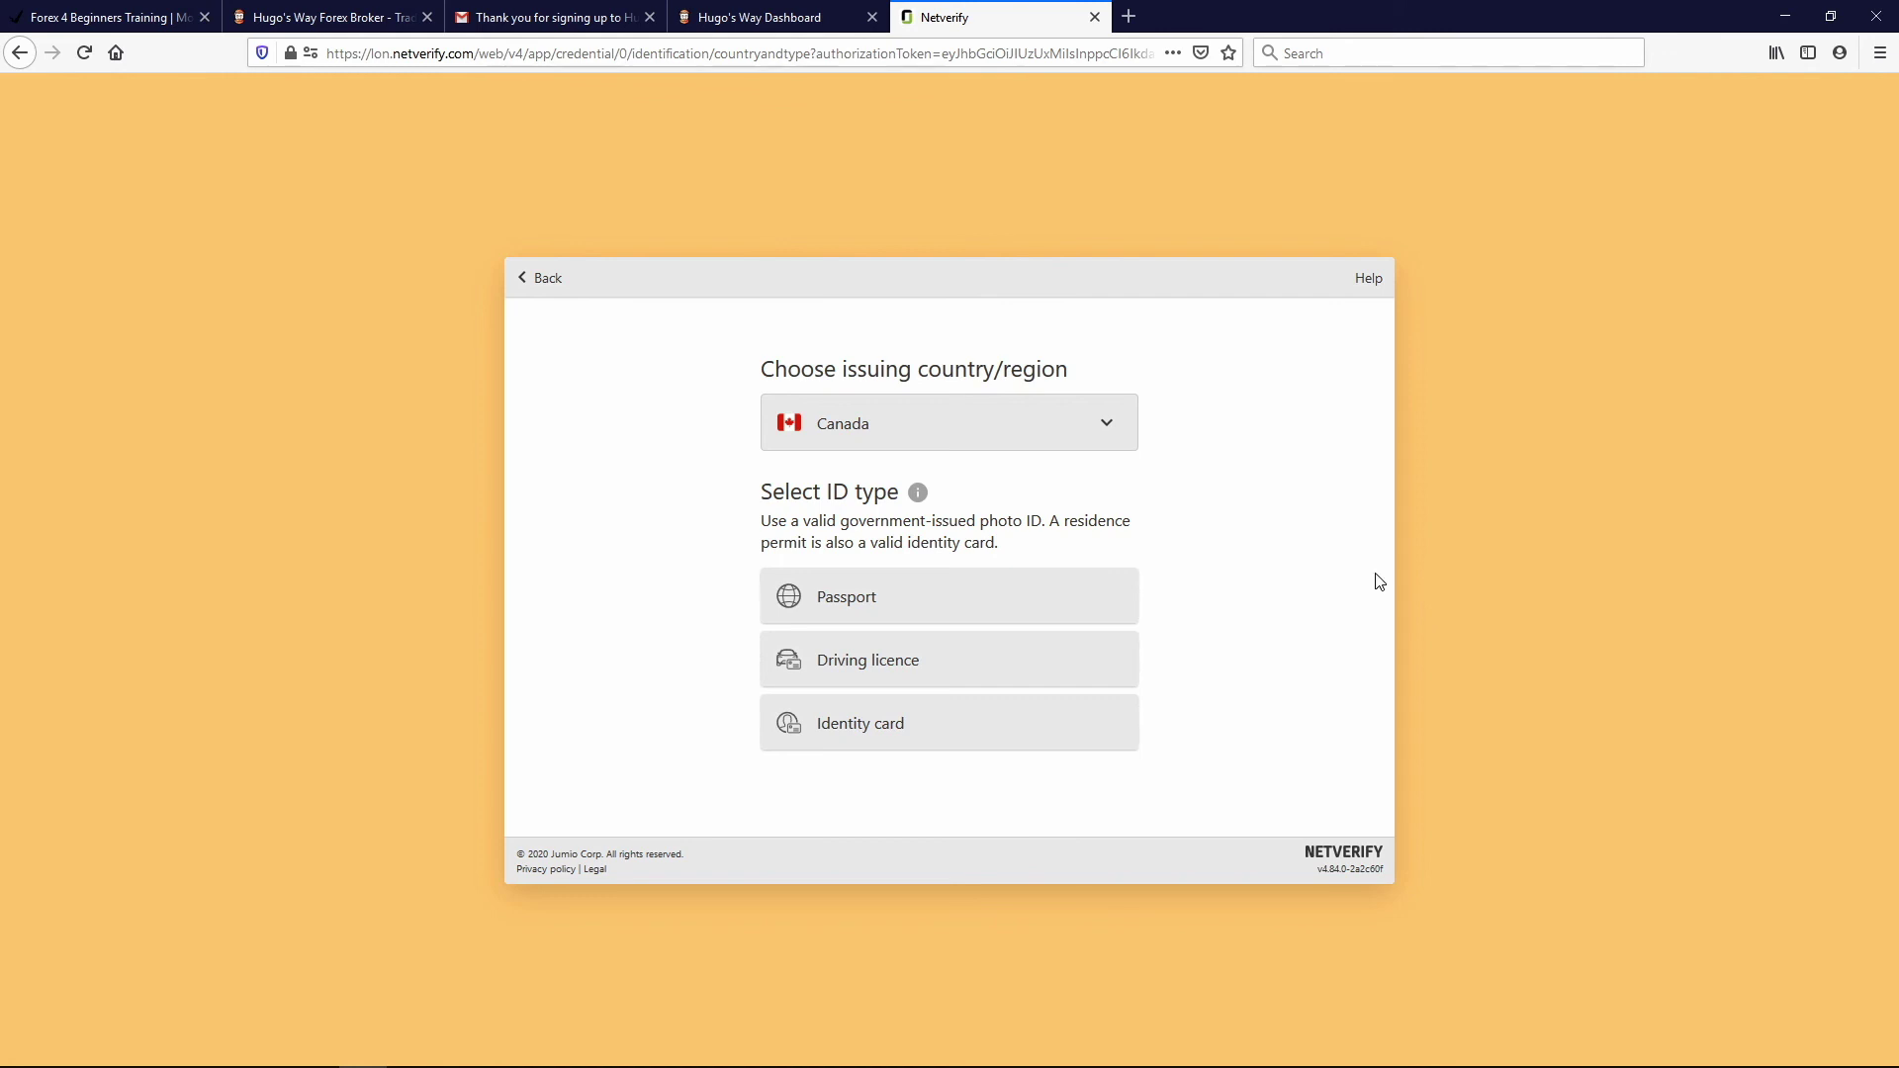
left_click(550, 290)
left_click(1095, 17)
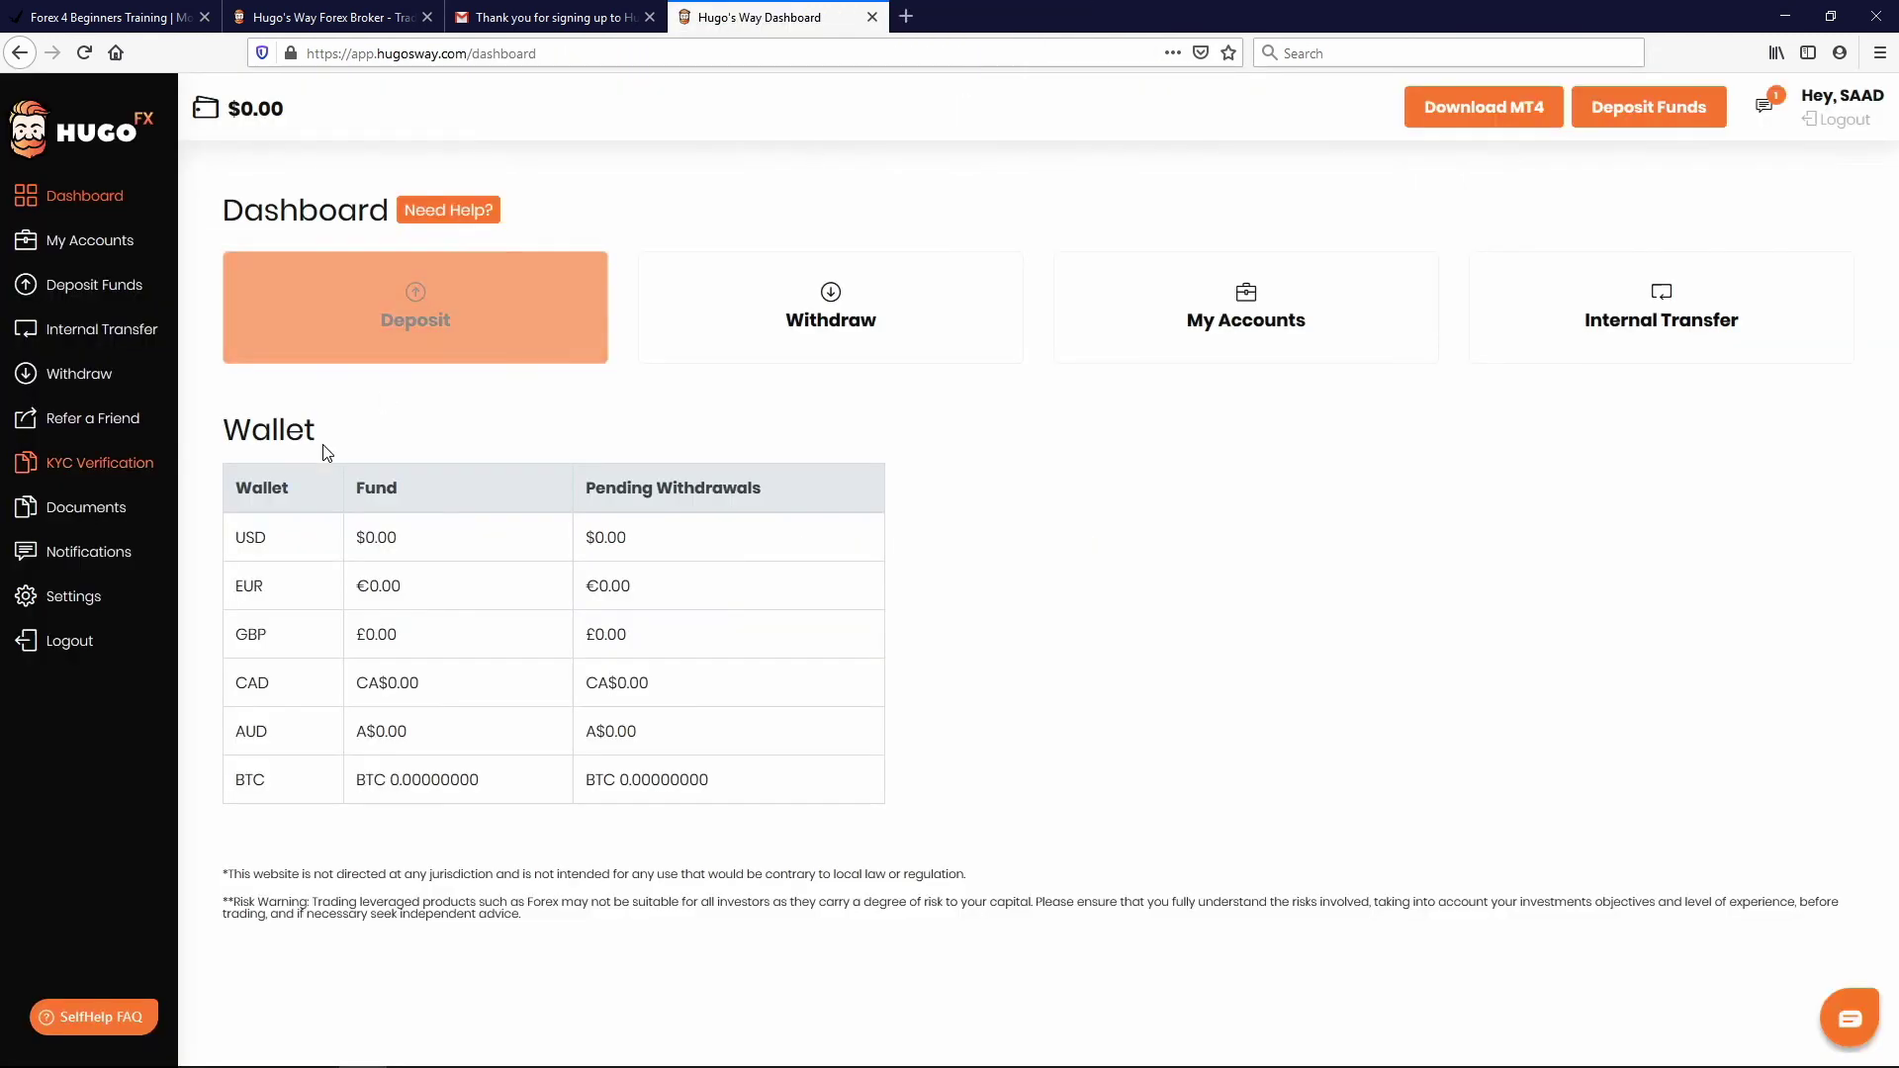
Open KYC Verification in a new tab from the sidebar, view it, then return to the Dashboard.
right_click(79, 465)
left_click(171, 476)
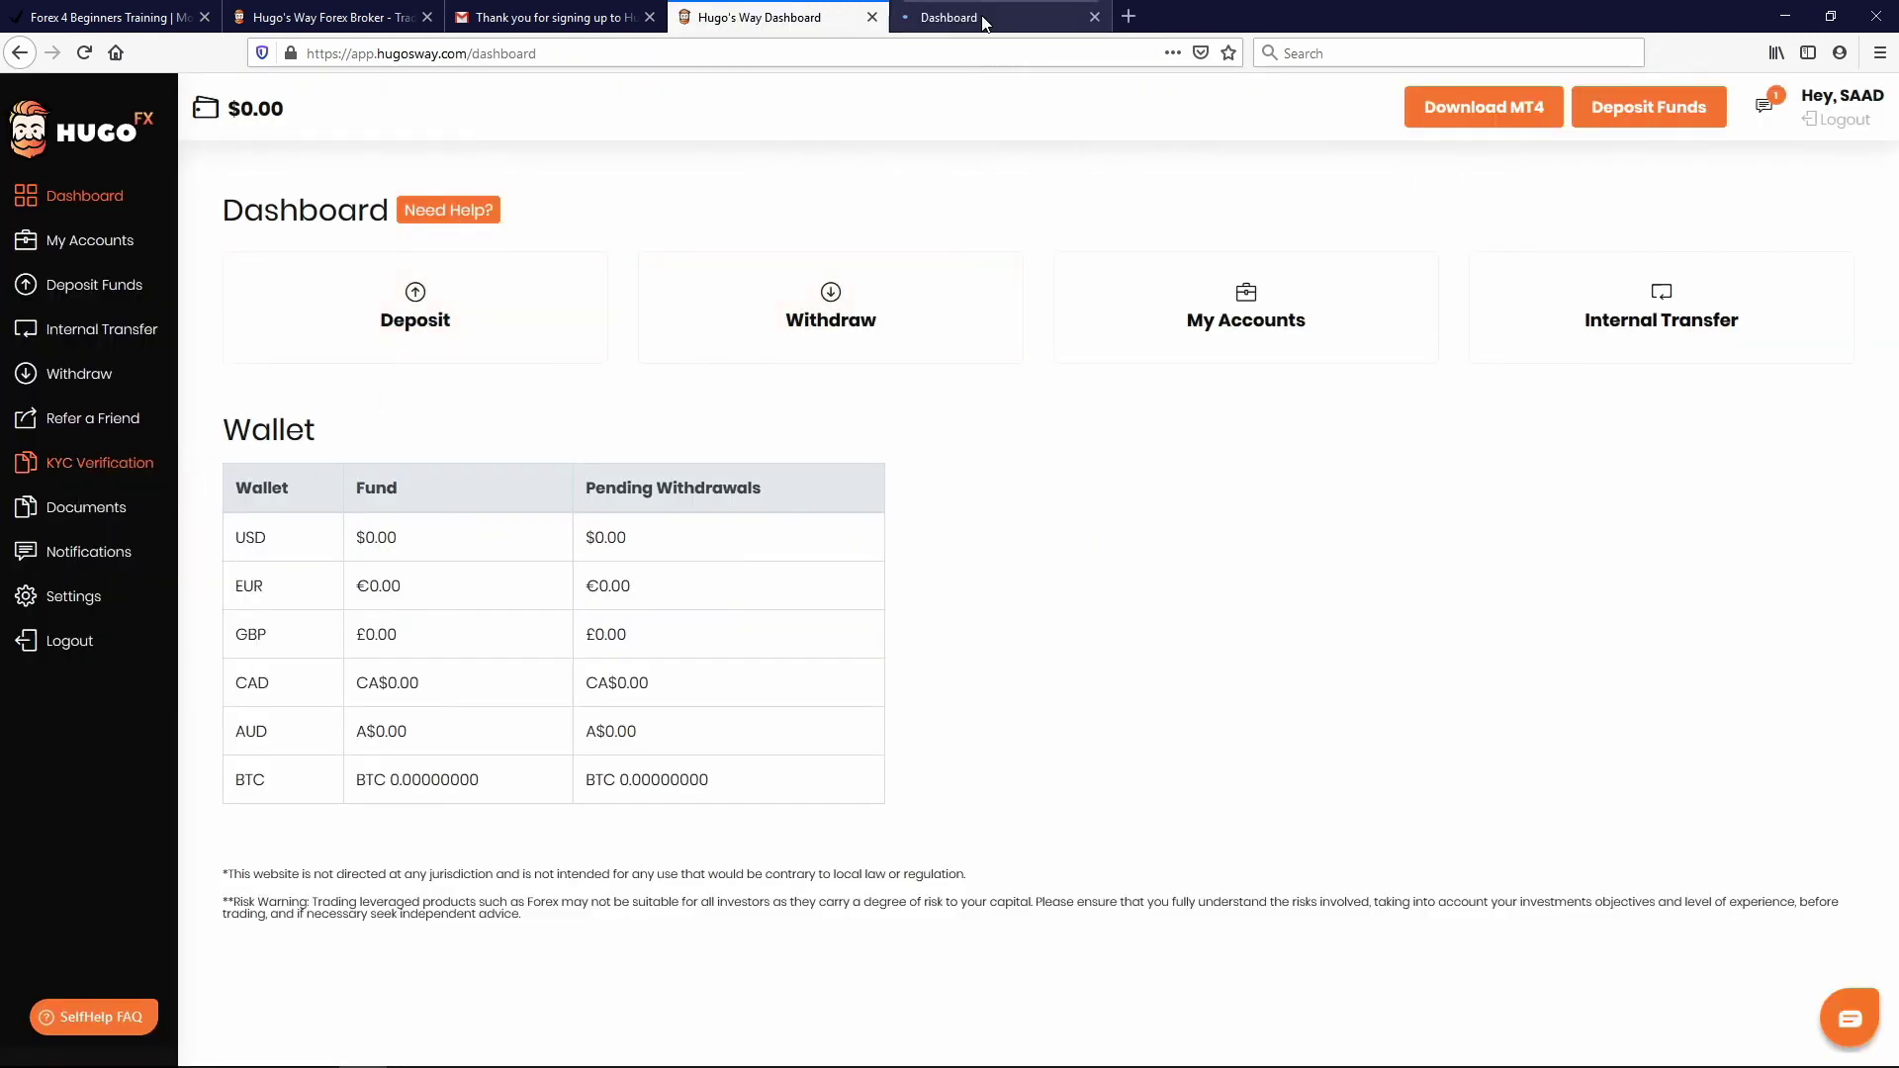
left_click(949, 17)
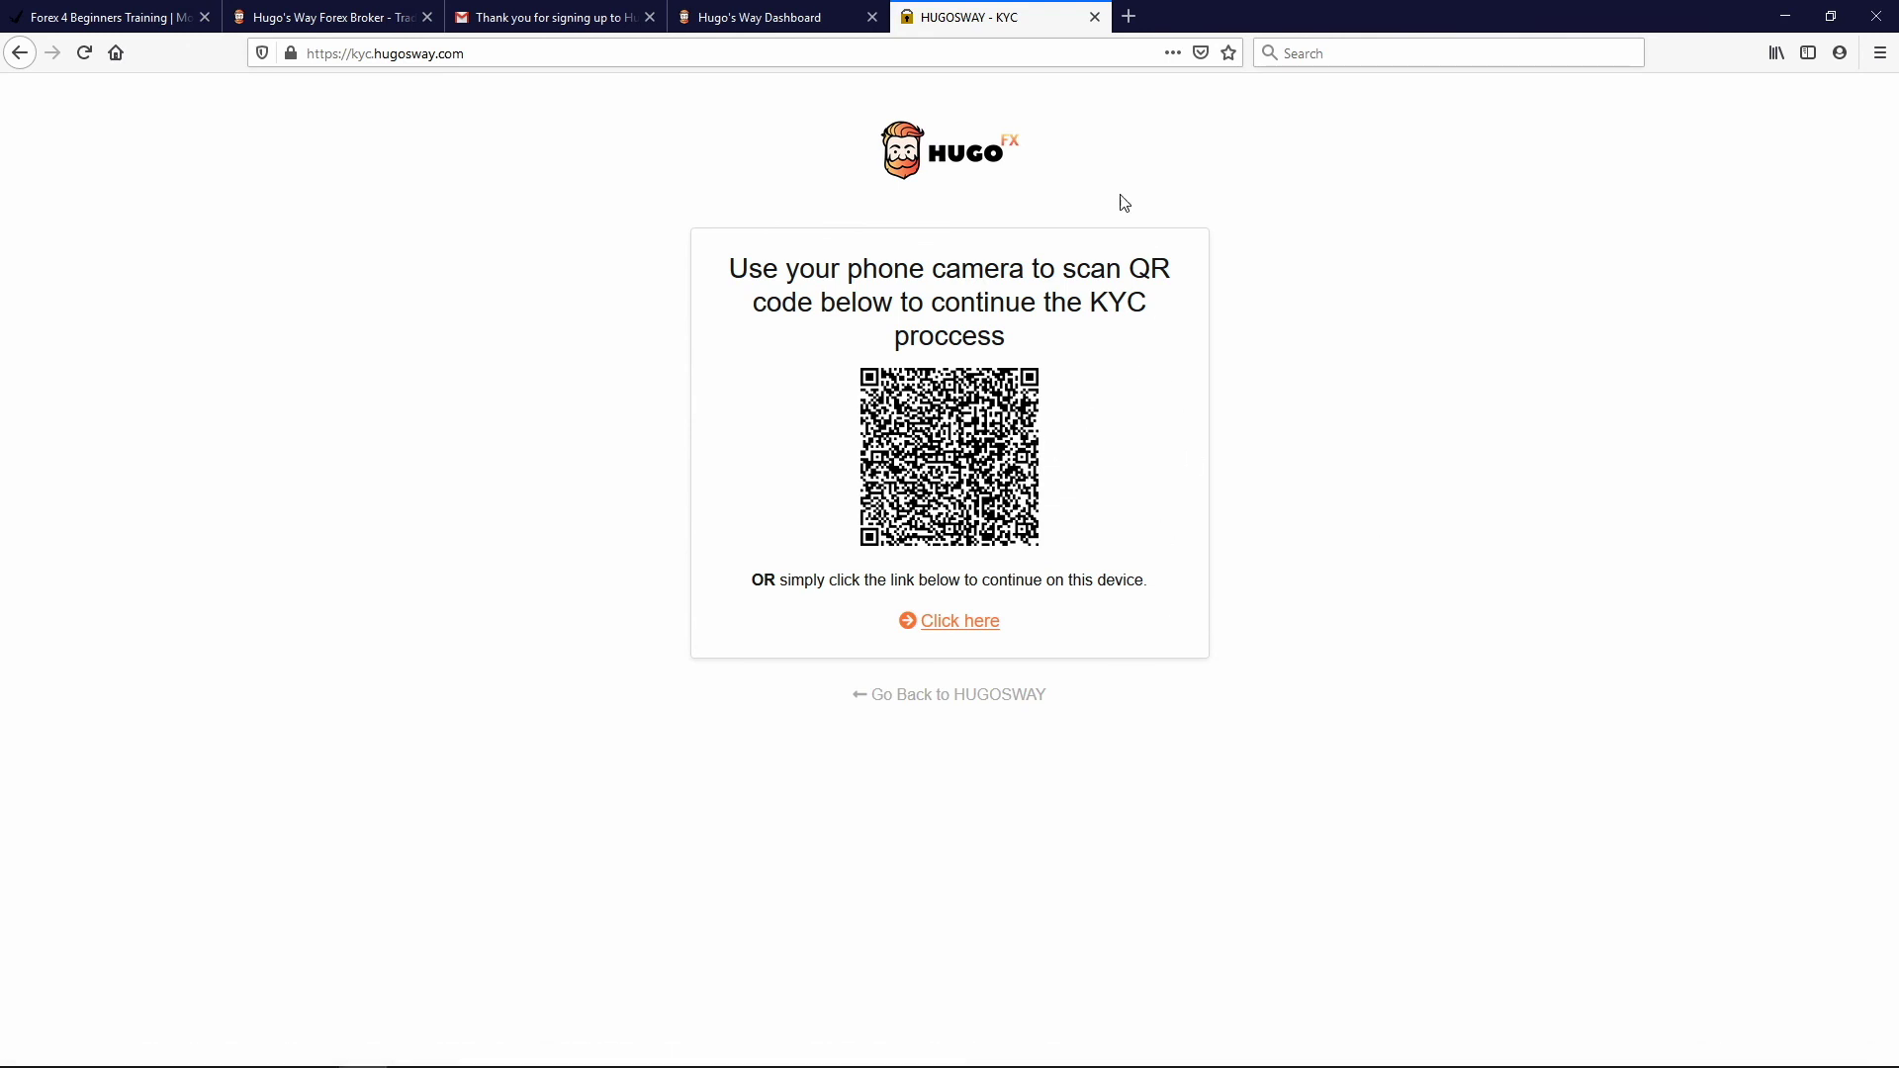
left_click(782, 31)
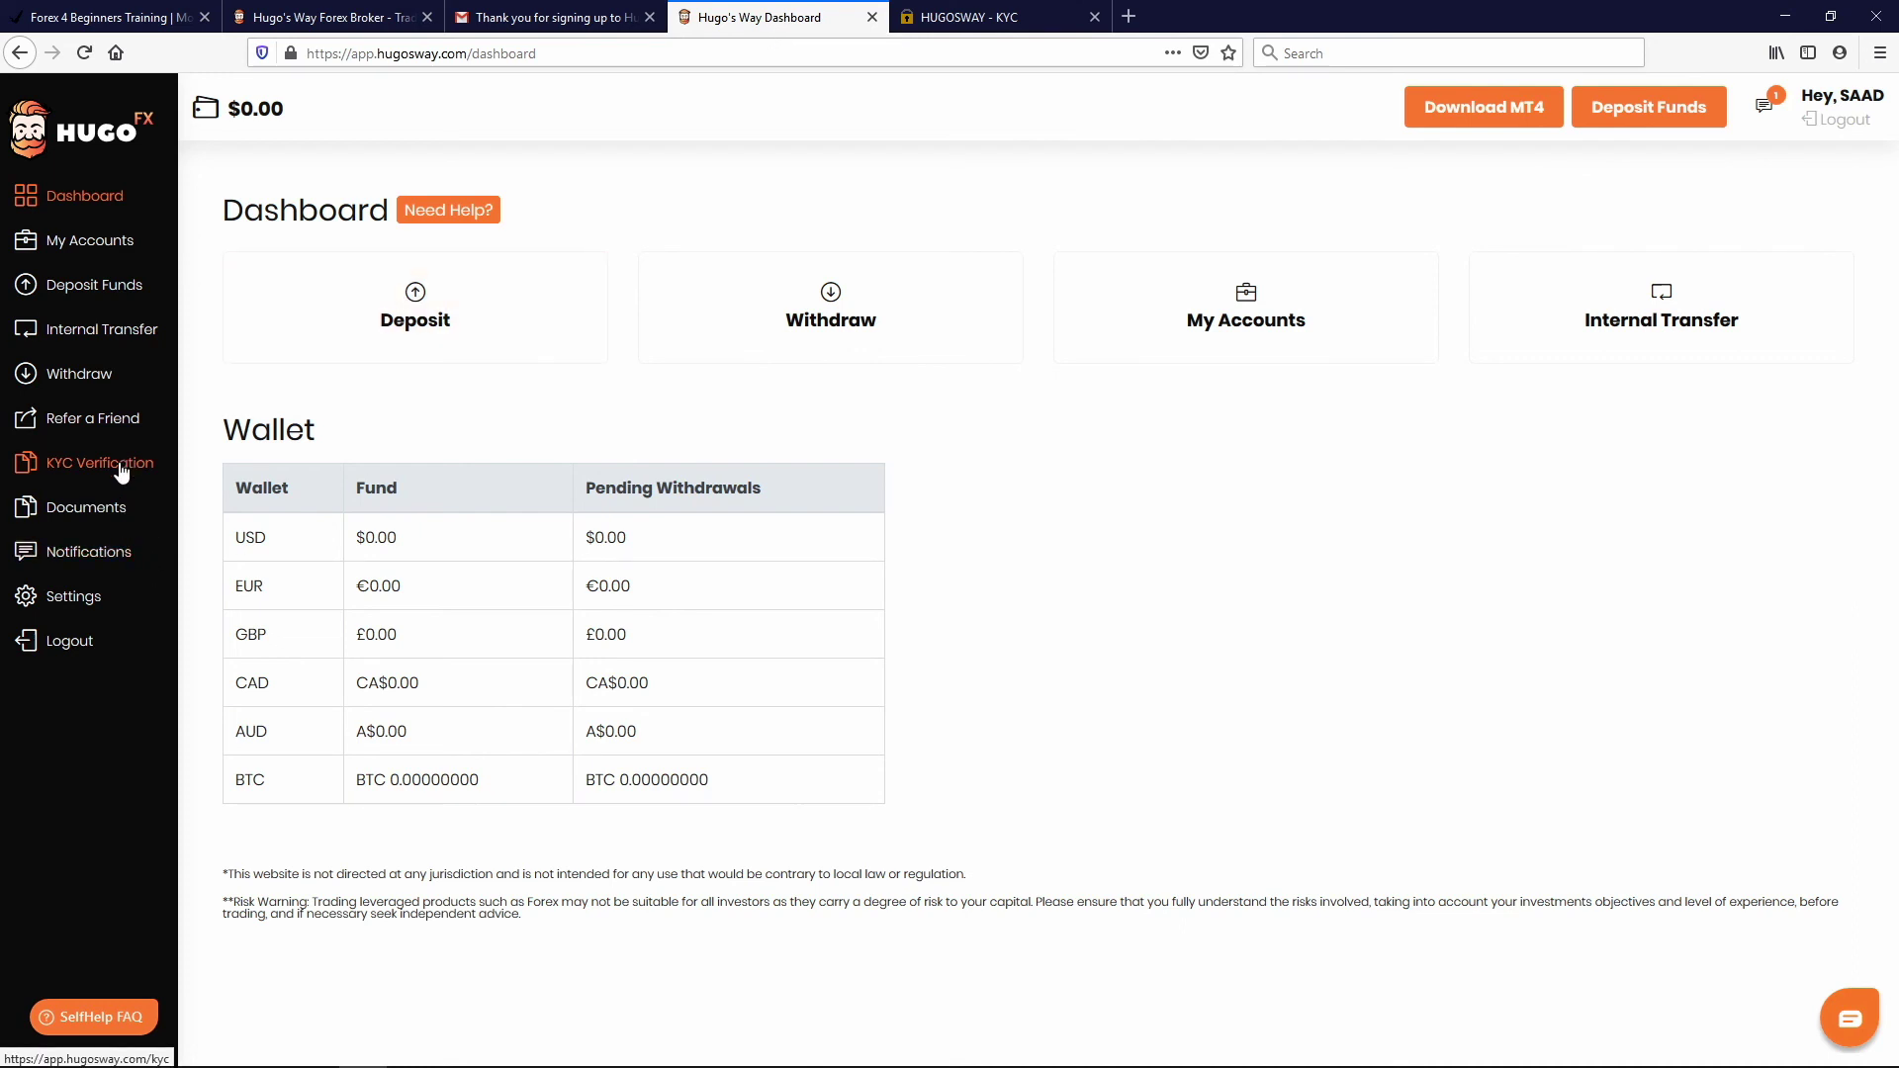
left_click(993, 27)
left_click(786, 23)
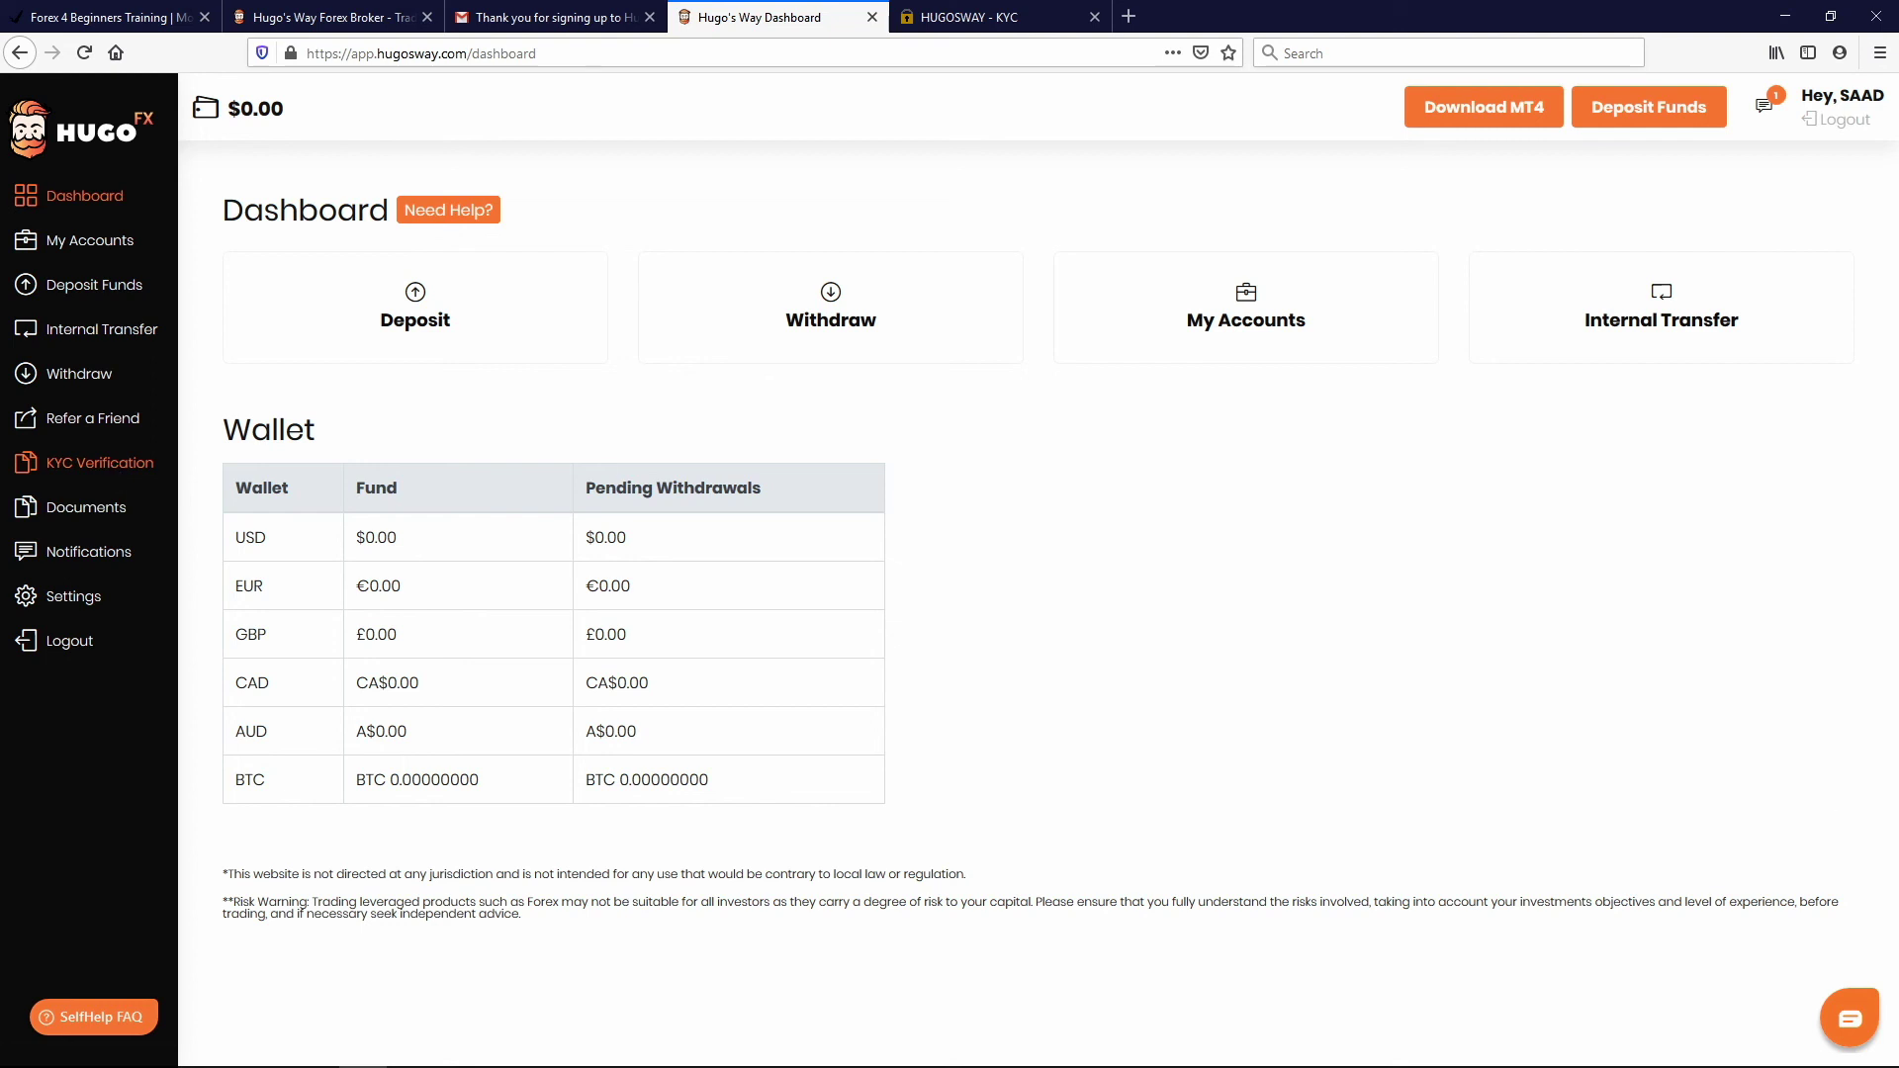
left_click(1865, 1031)
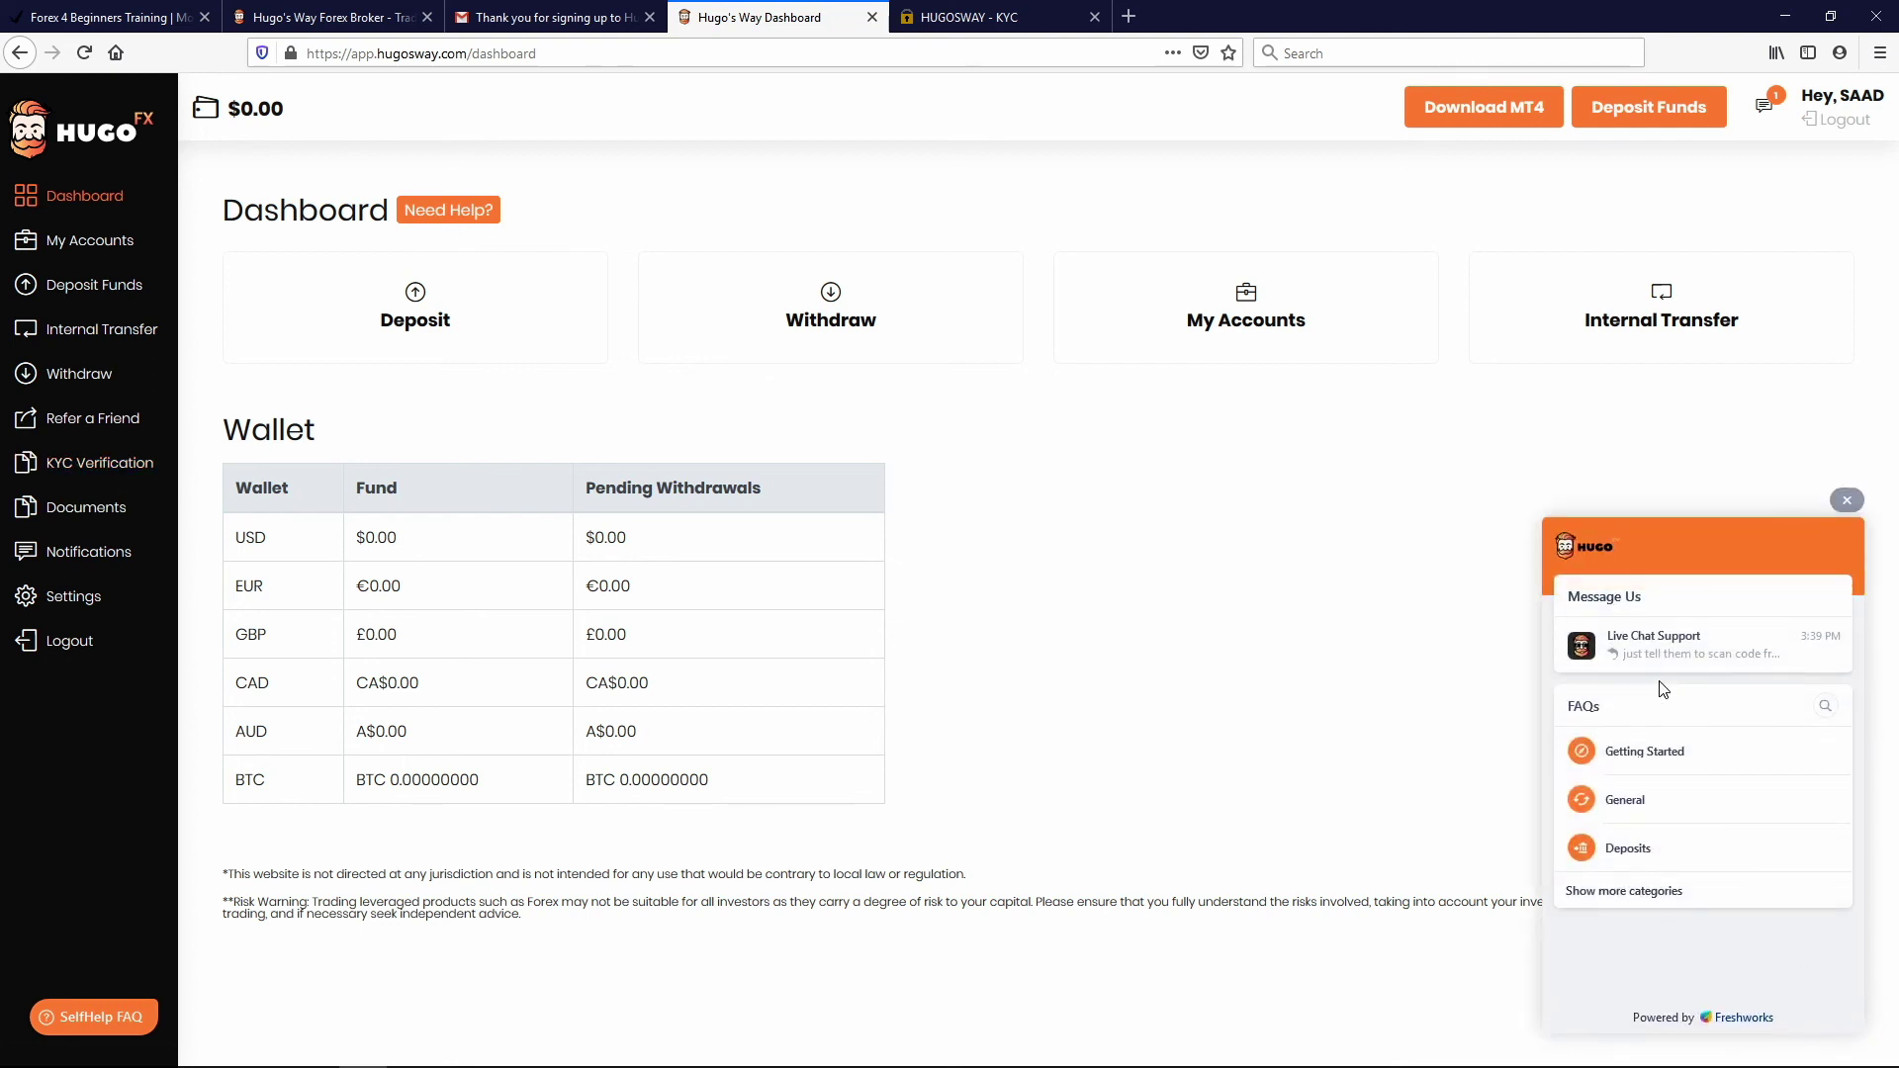
left_click(1667, 658)
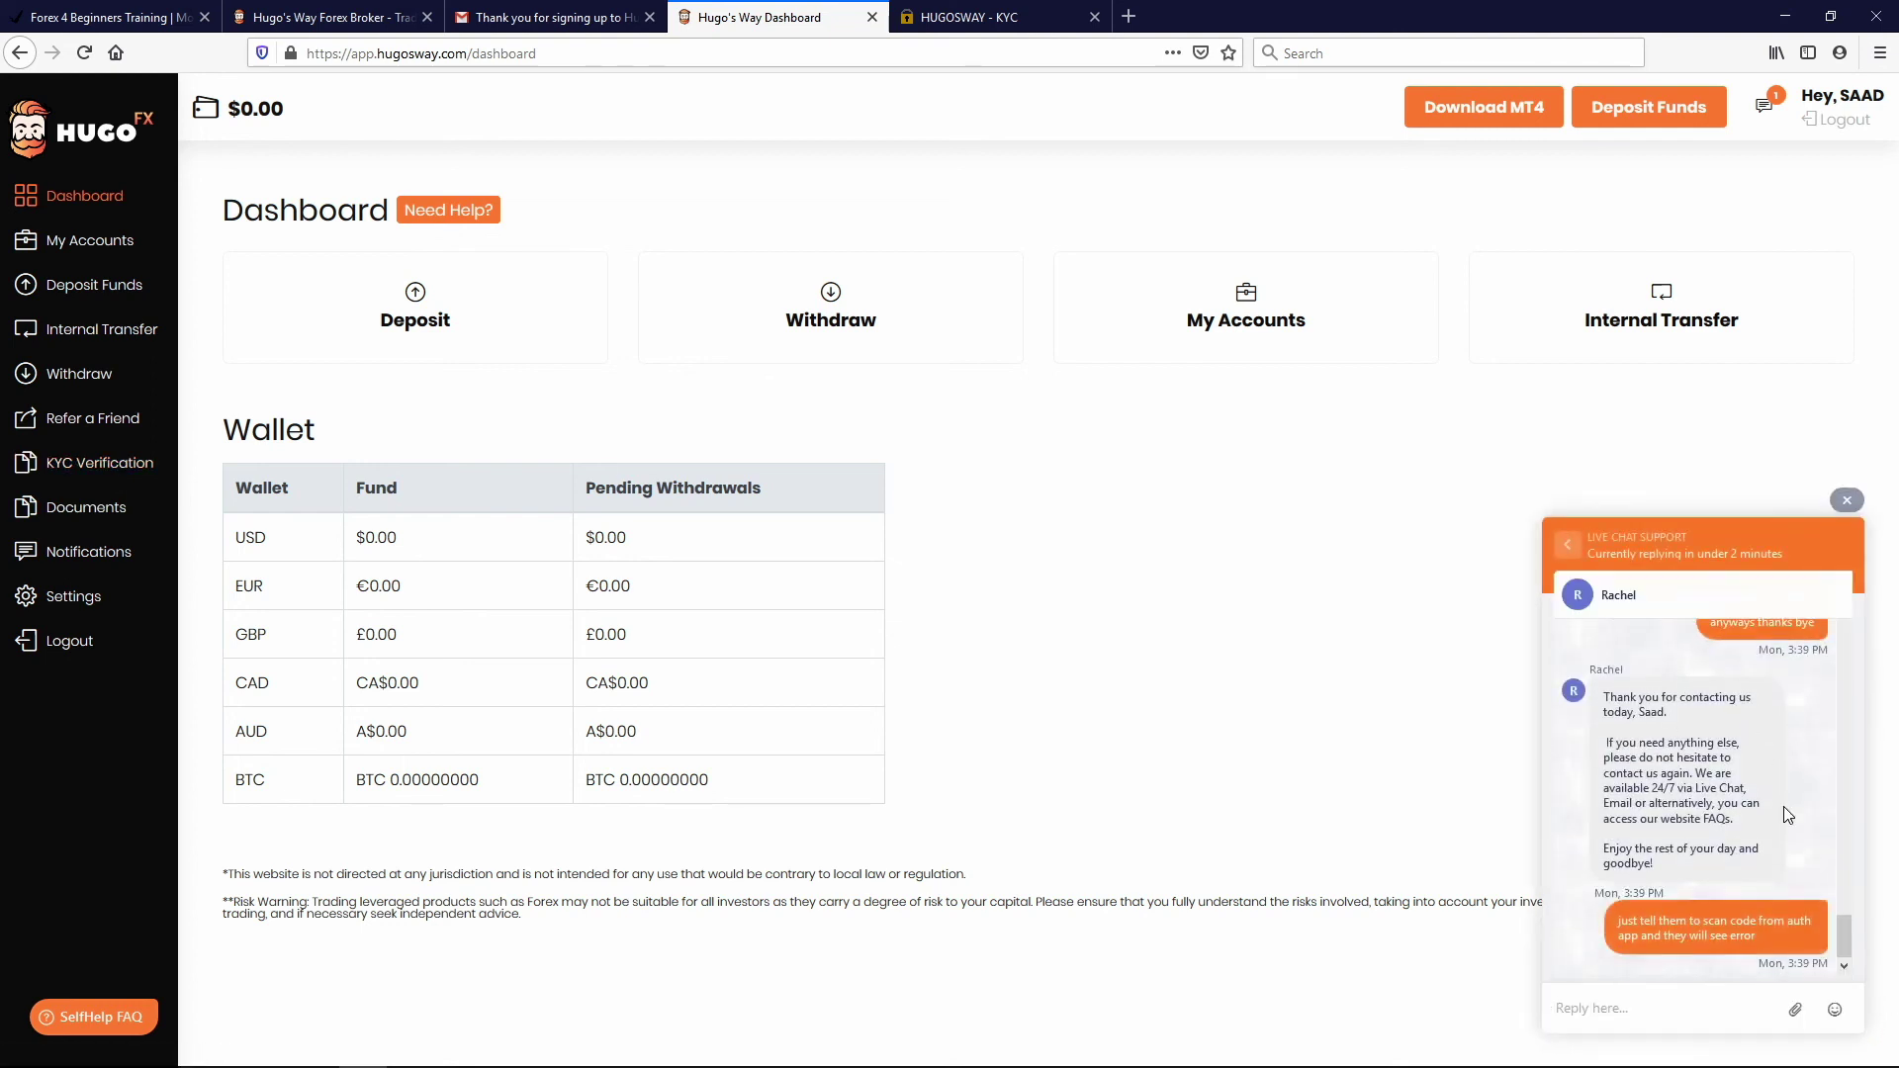
left_click(1857, 509)
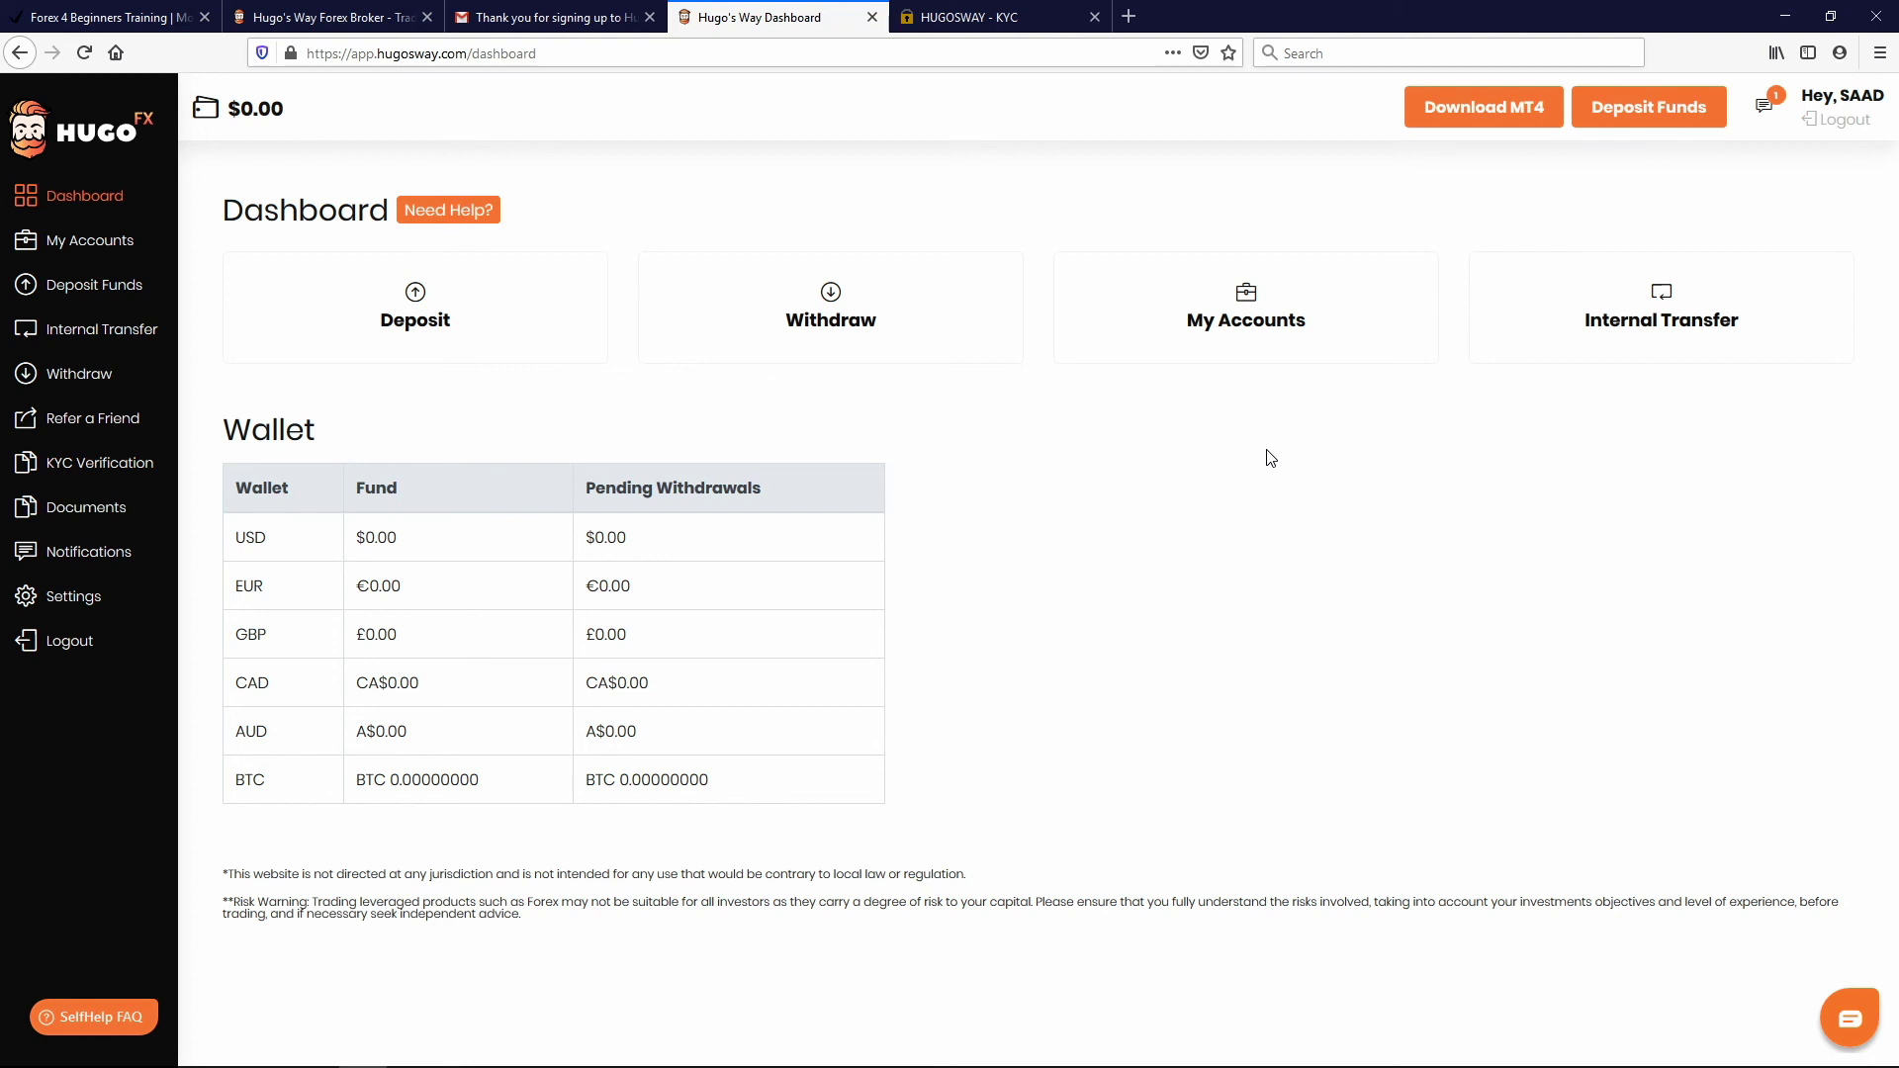
Check Two factor authentication is enabled in Settings, dismiss the chat, and open KYC Verification.
left_click(81, 604)
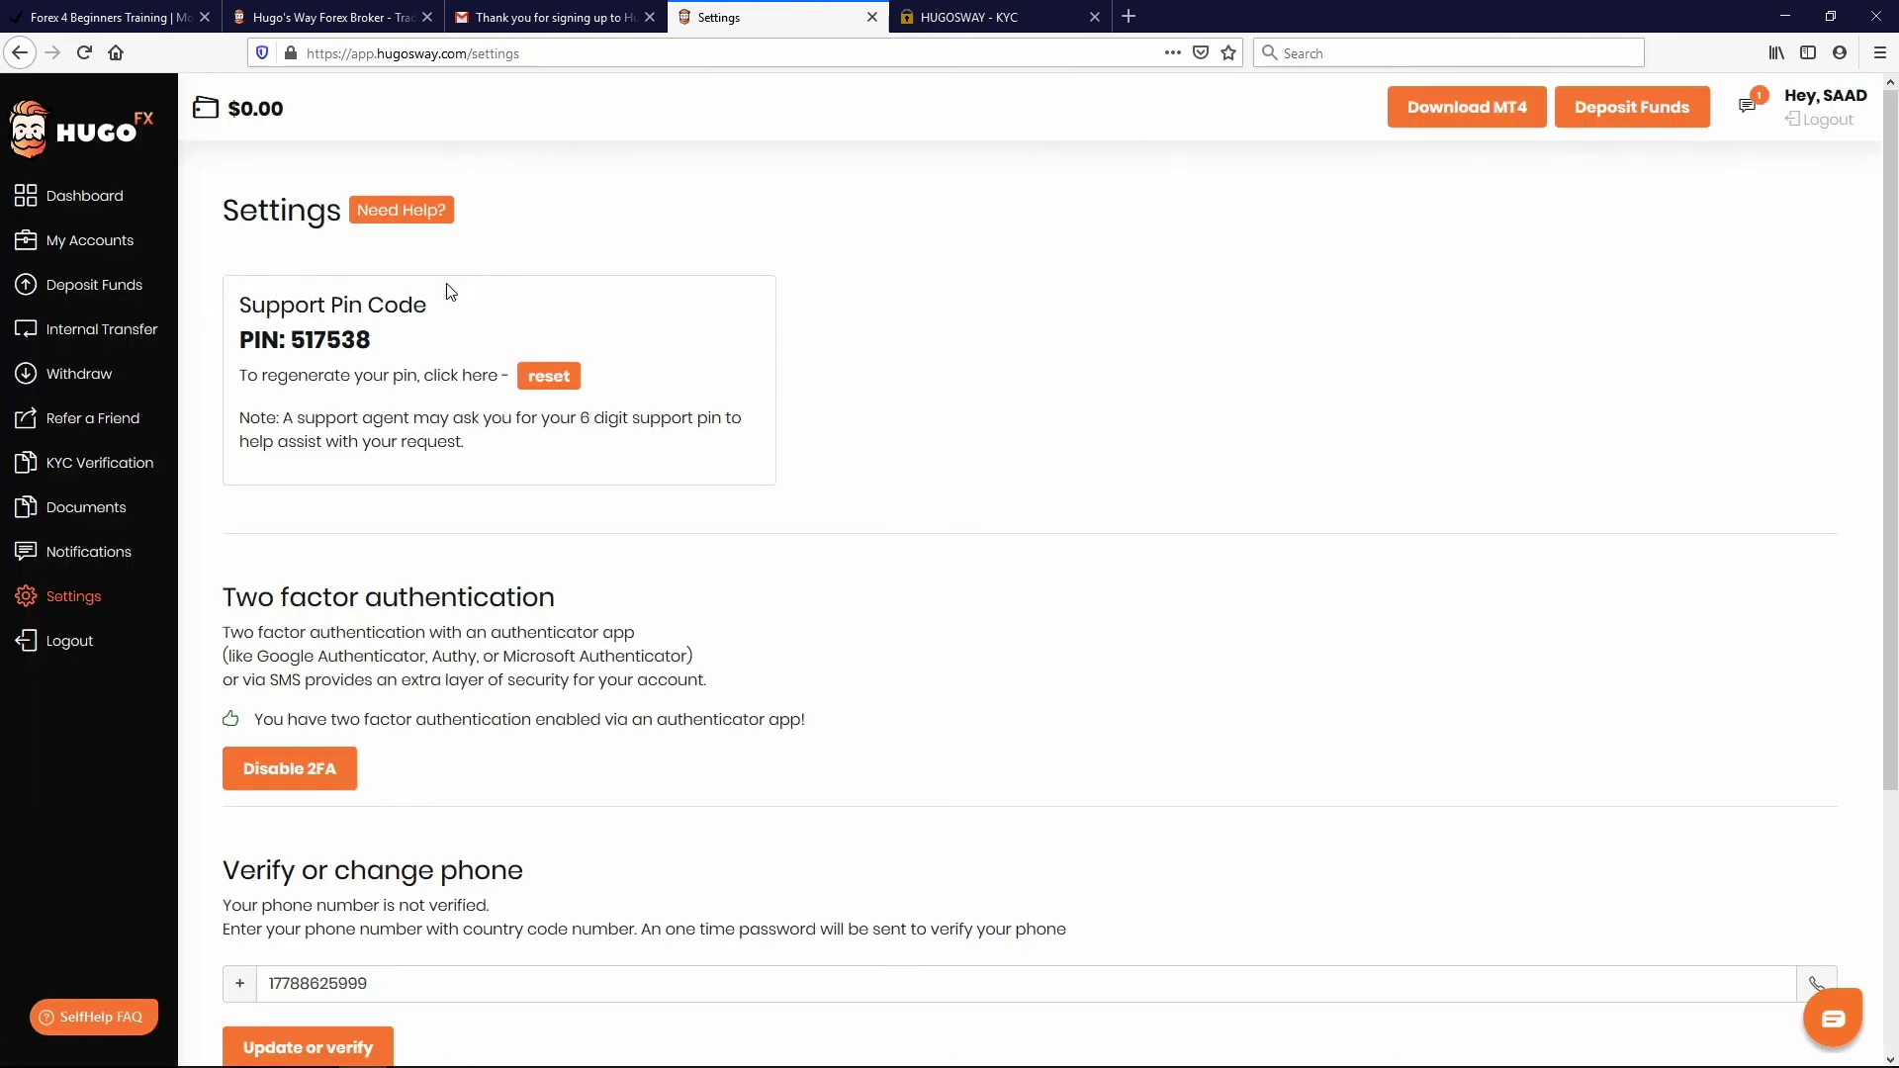
scroll(508, 605, "down", 2)
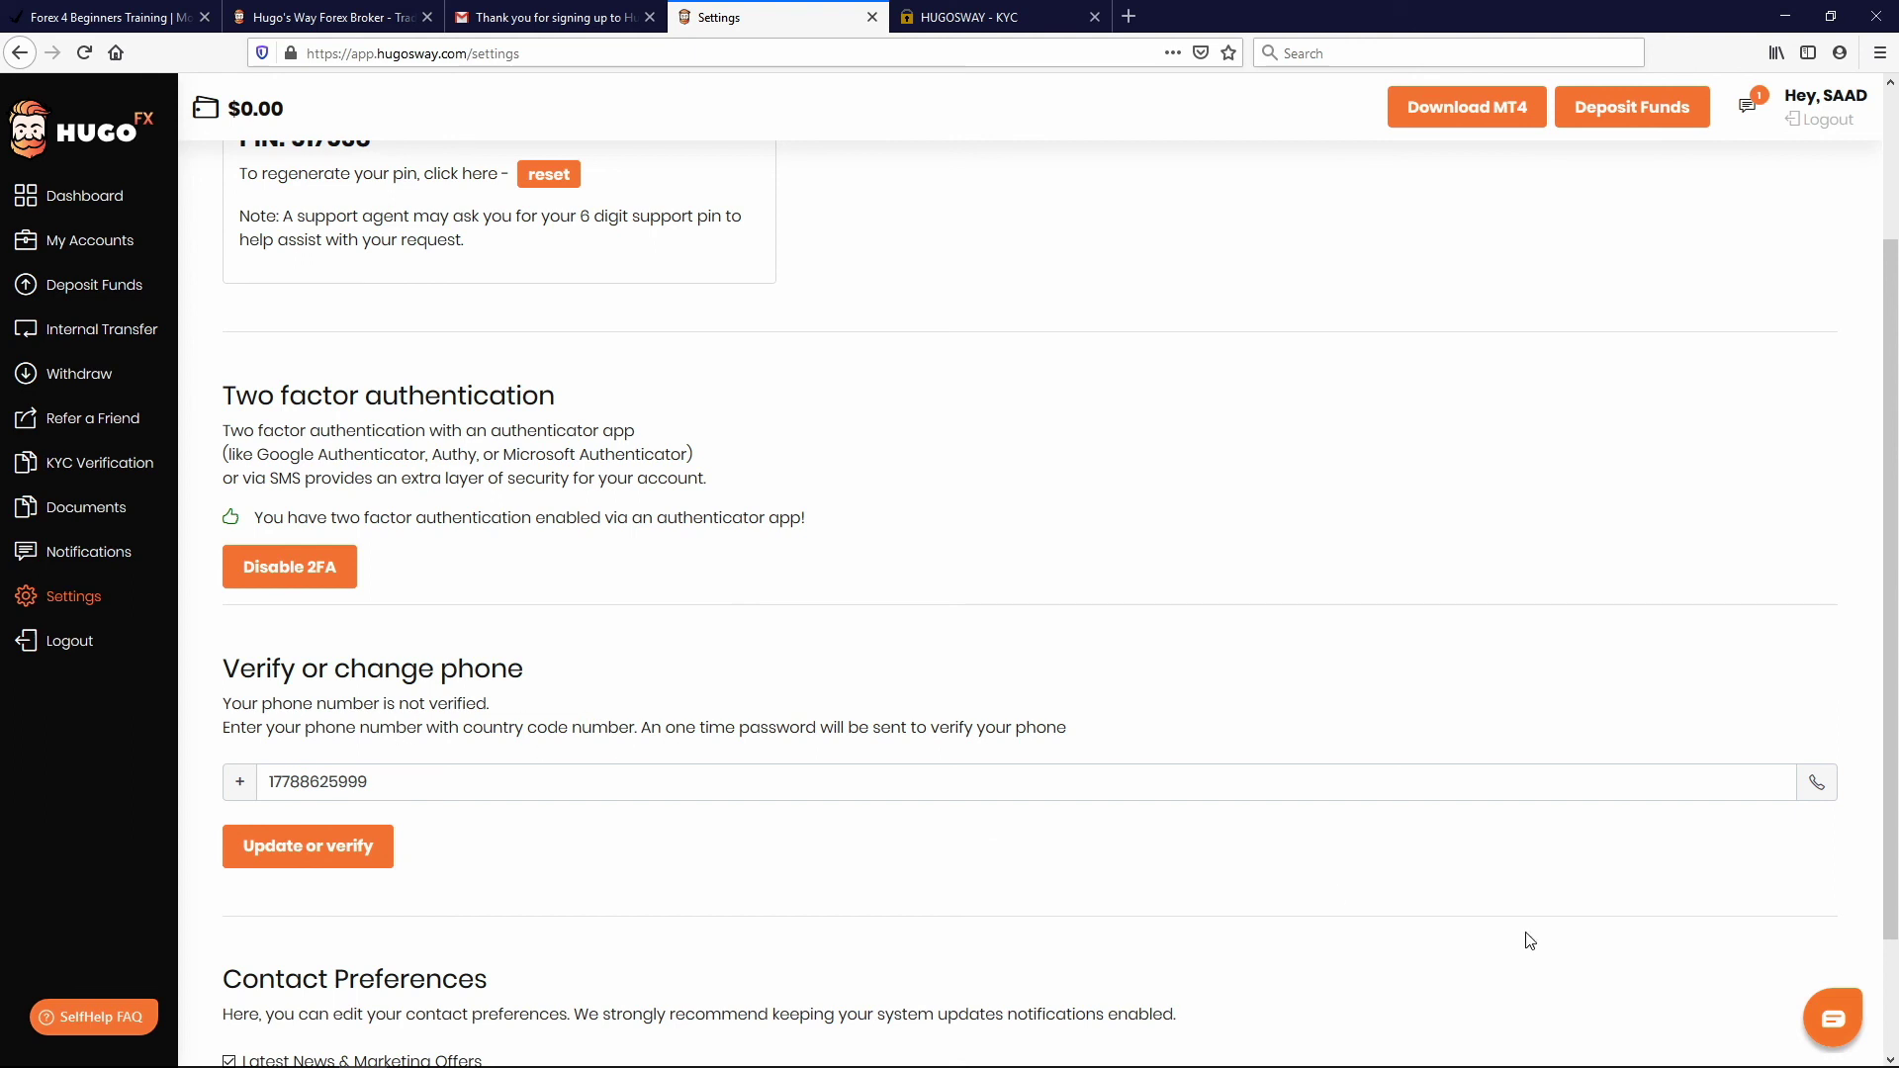
left_click(1832, 1019)
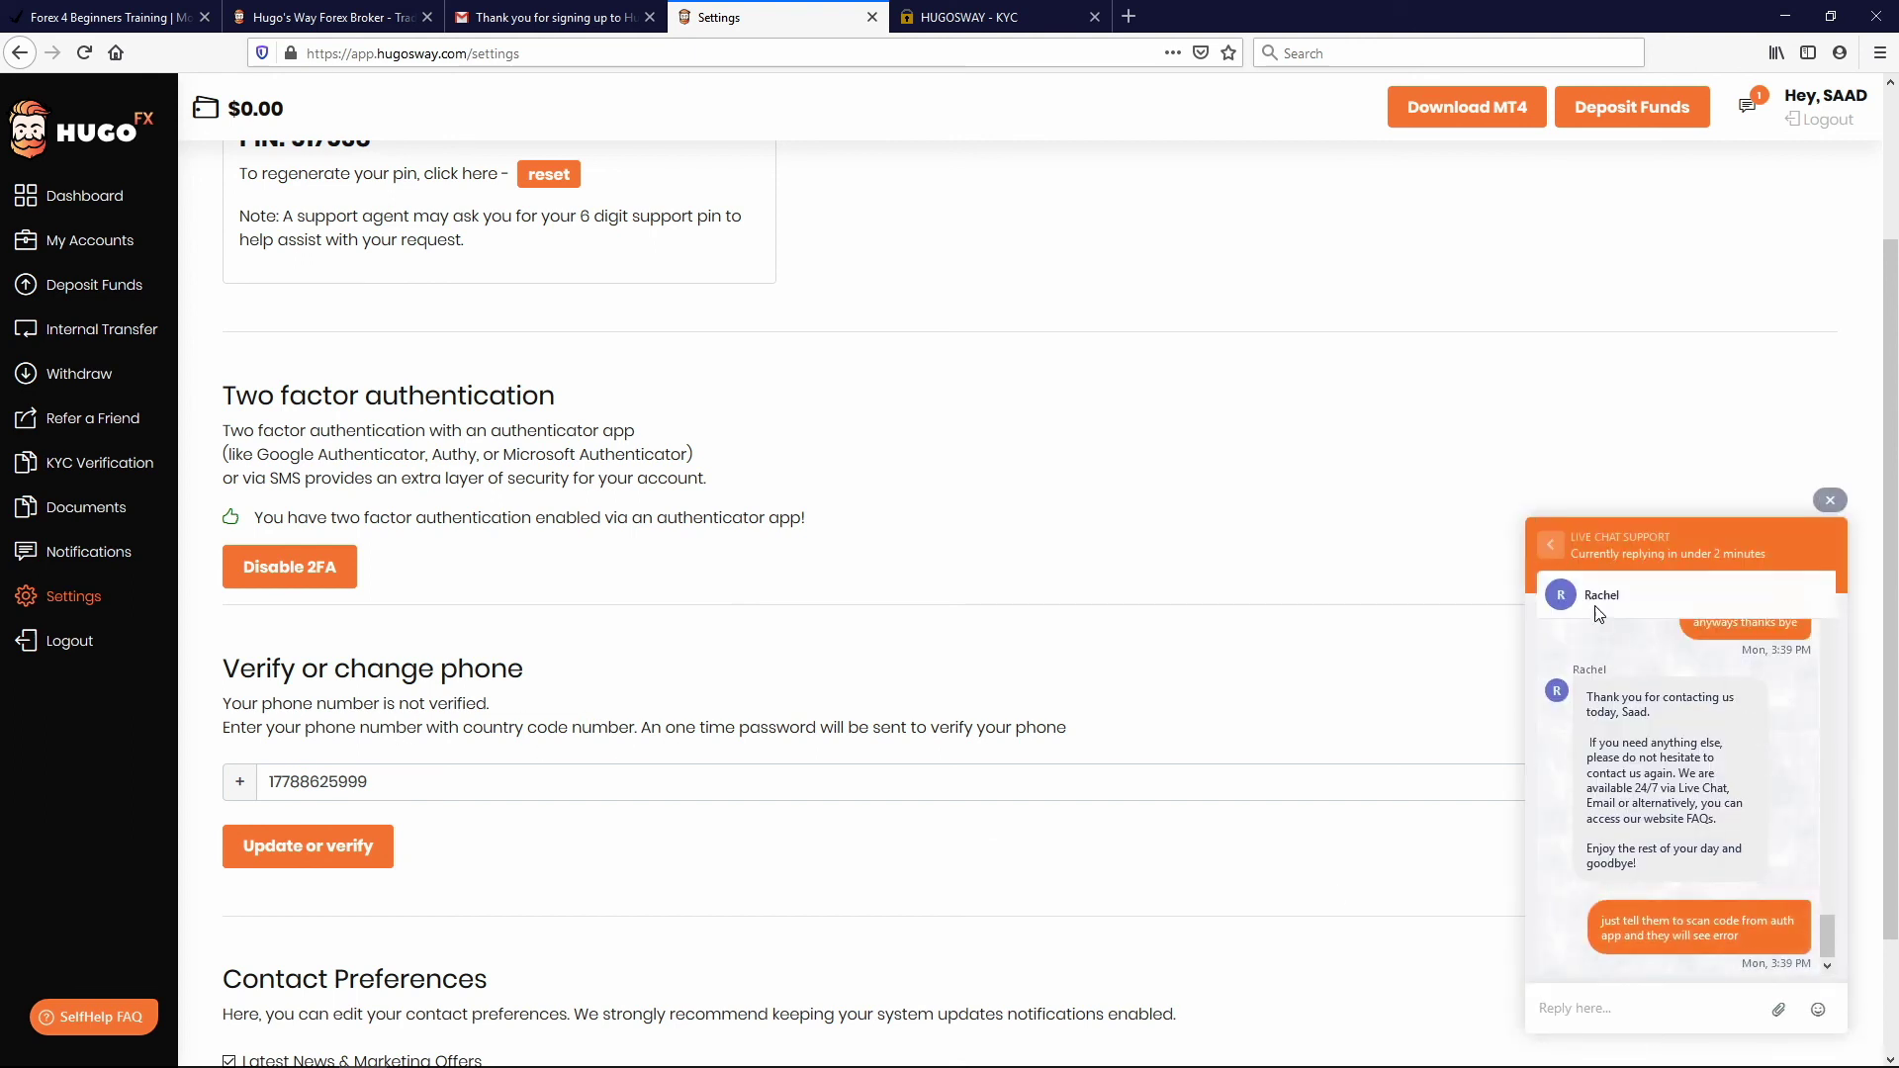
left_click(1549, 545)
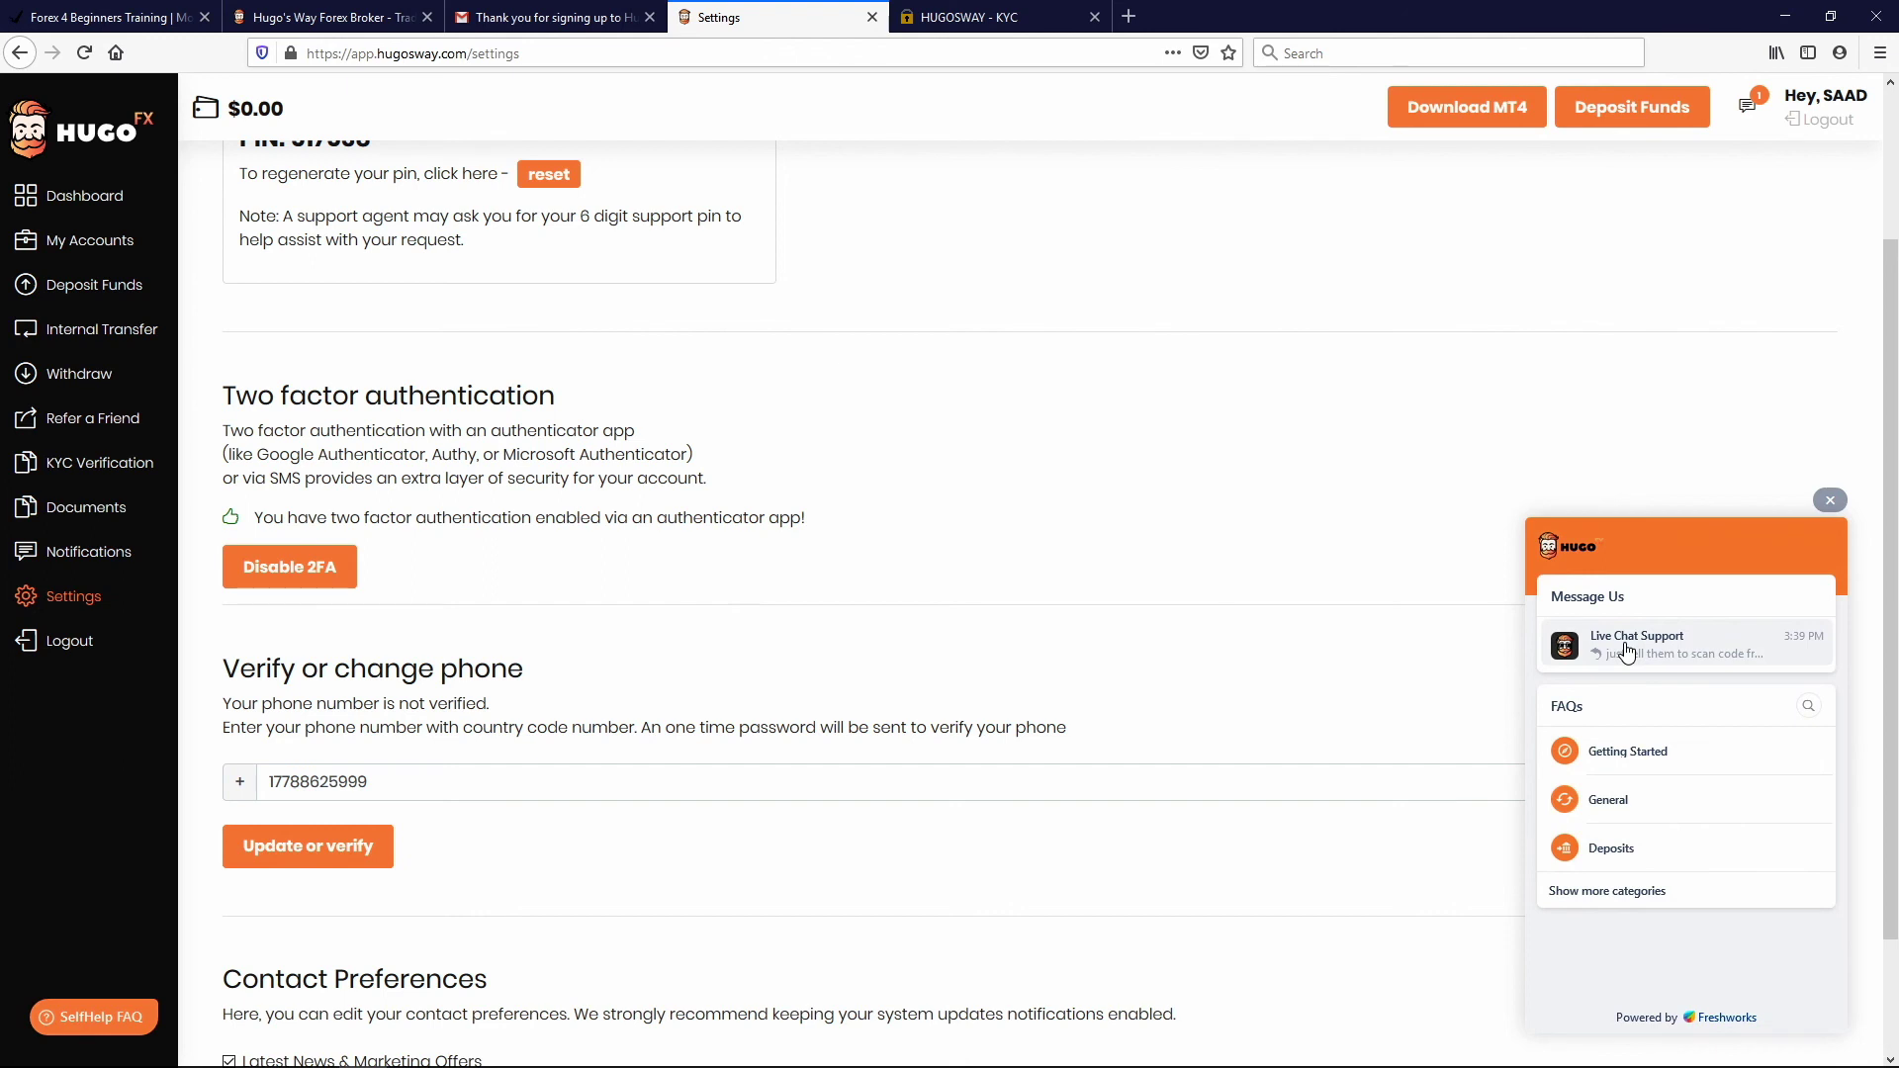
left_click(1830, 501)
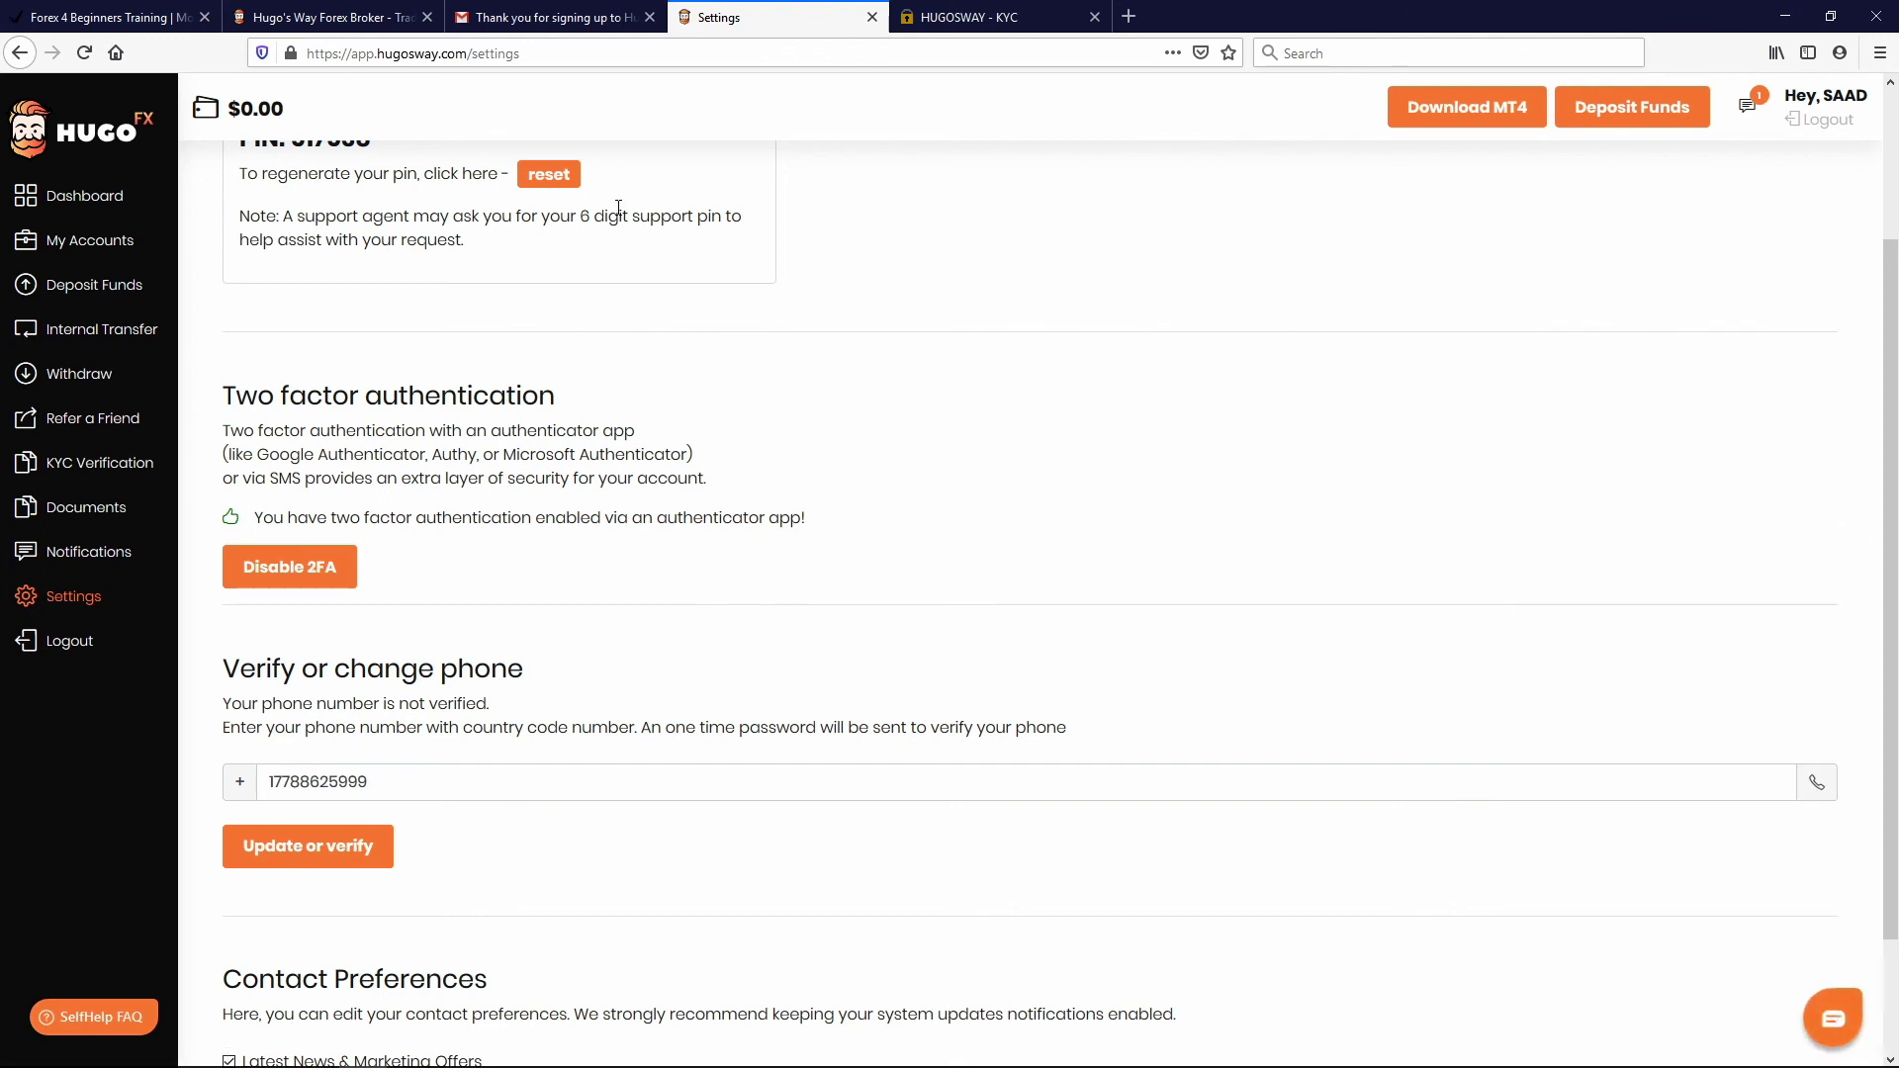
left_click(99, 462)
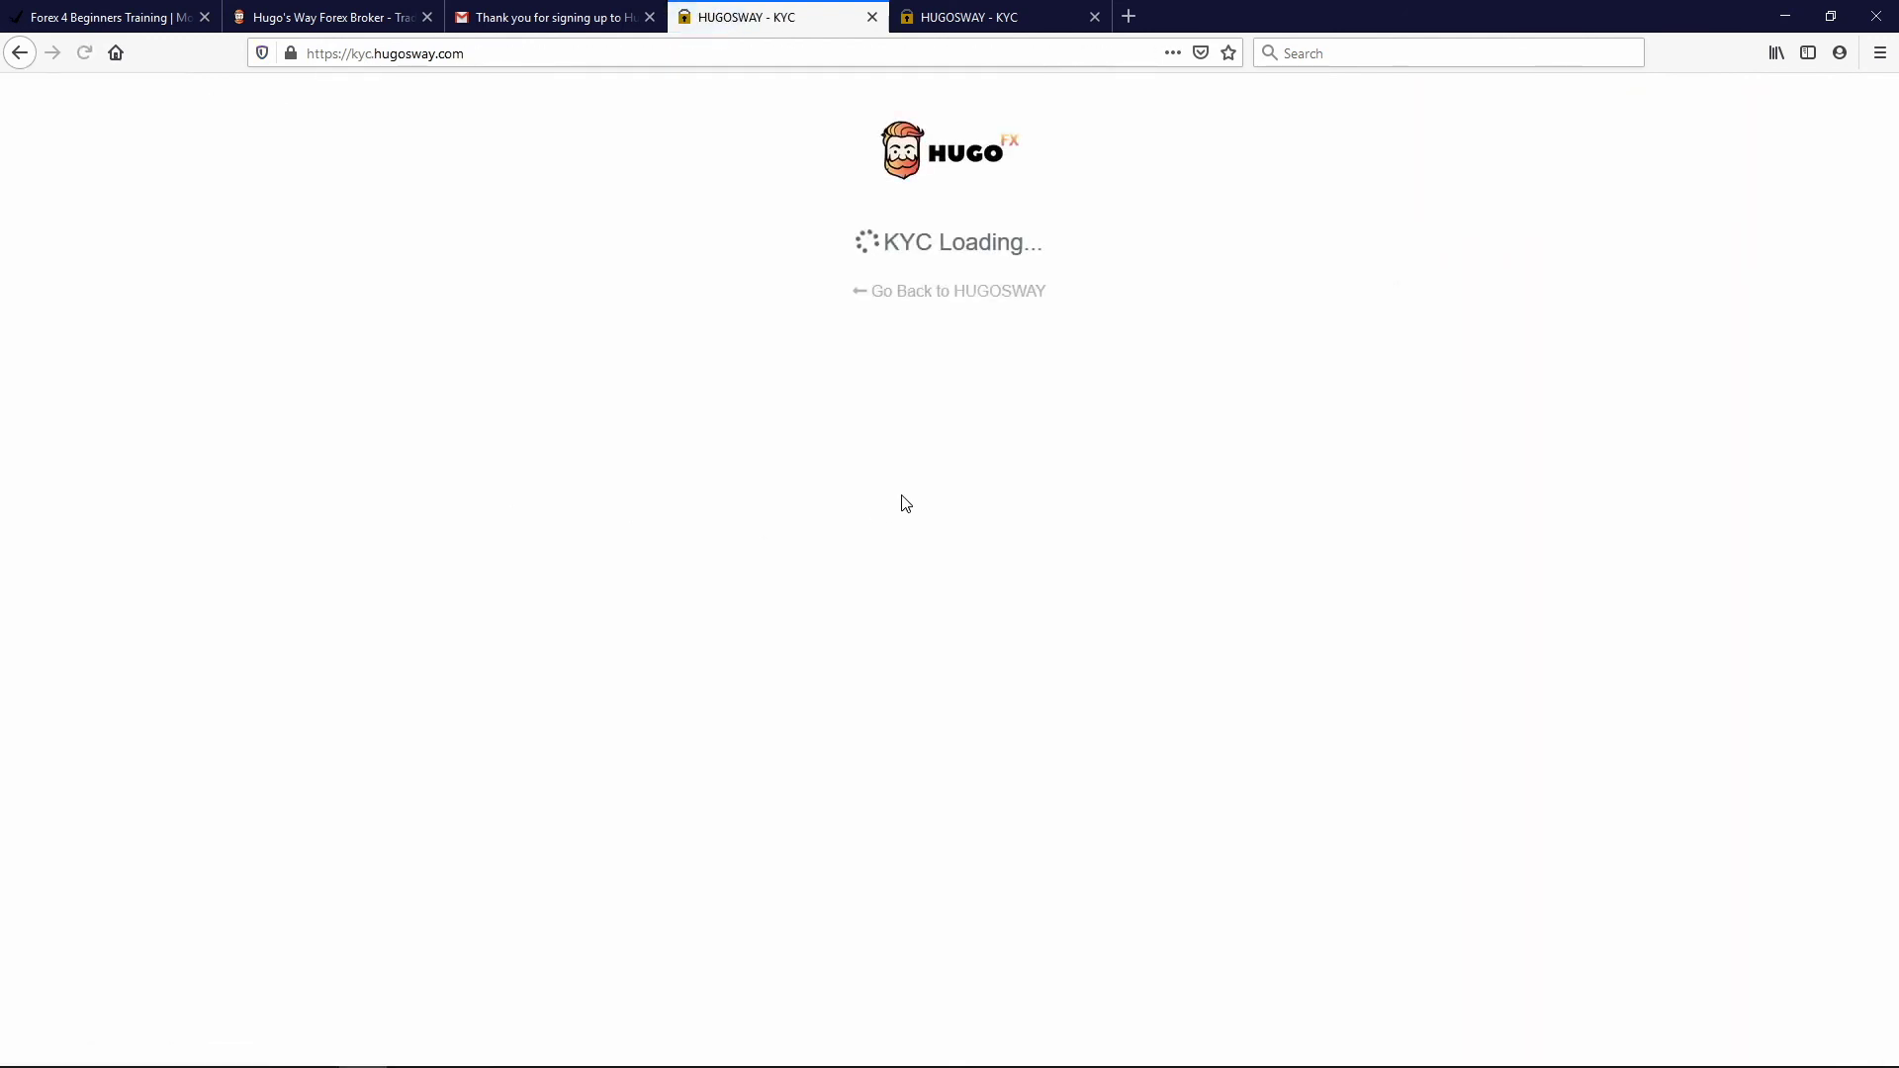